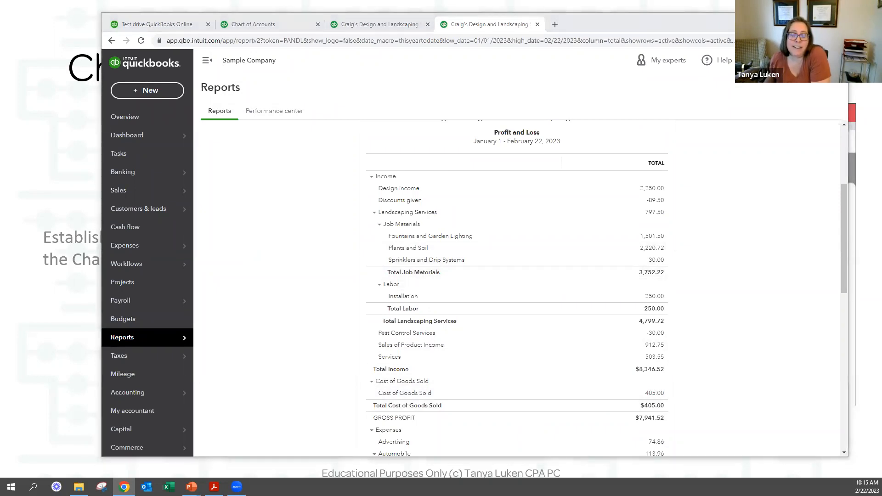
# Switch to the Chart of Accounts Demo slide, then back to the Profit and Loss report showing $8,346.52 income.
pyautogui.hotkey('alt', 'Tab')
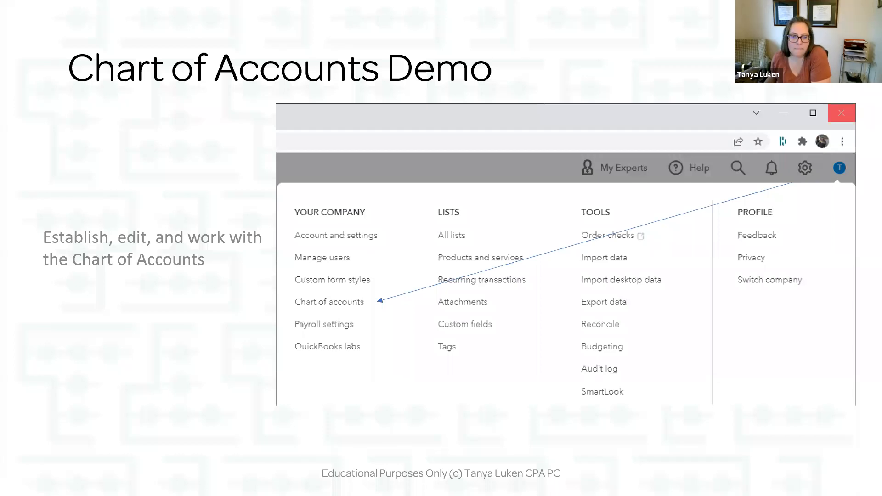
pyautogui.hotkey('alt', 'Tab')
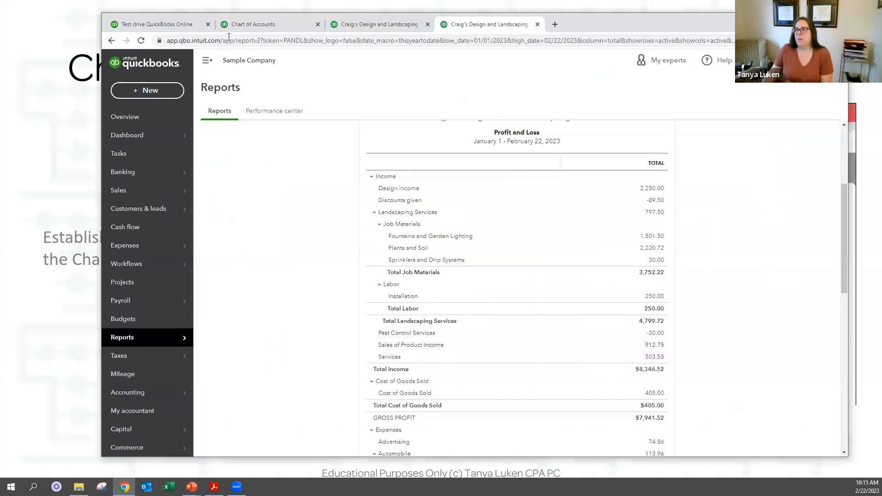
# Go to the Chart of Accounts tab and open a blank New account form.
pyautogui.click(252, 24)
pyautogui.click(804, 142)
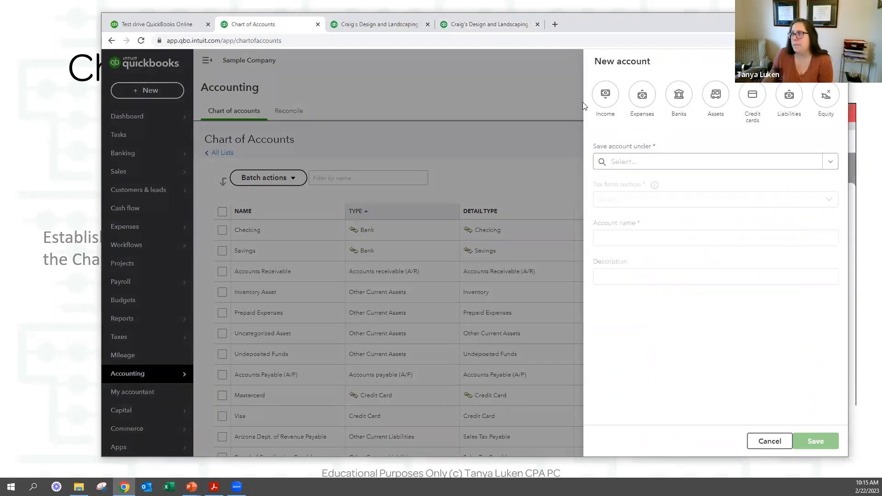
# Preview the Assets category's parent accounts, then Credit cards (Mastercard, Visa), and discard the form.
pyautogui.click(717, 102)
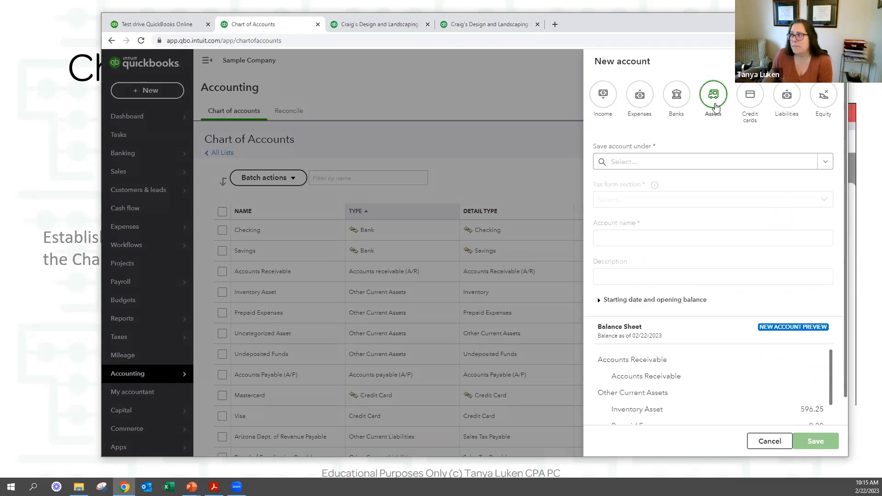
pyautogui.click(824, 162)
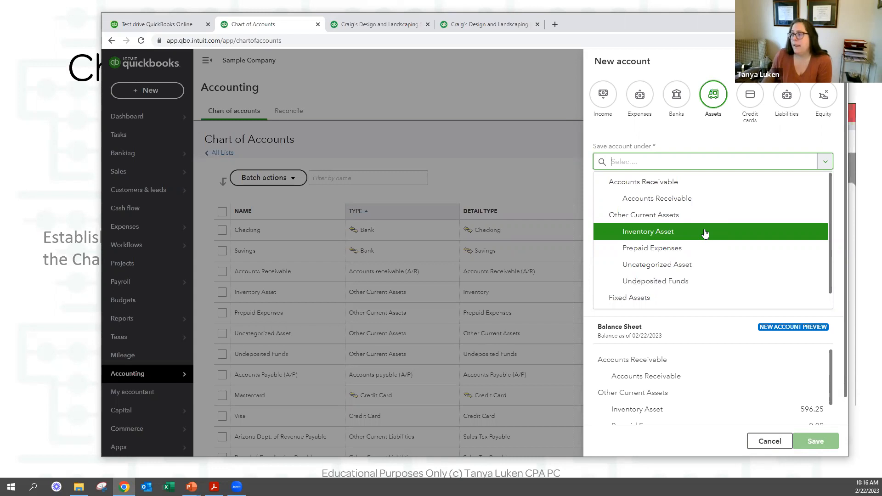
pyautogui.scroll(-1, 705, 234)
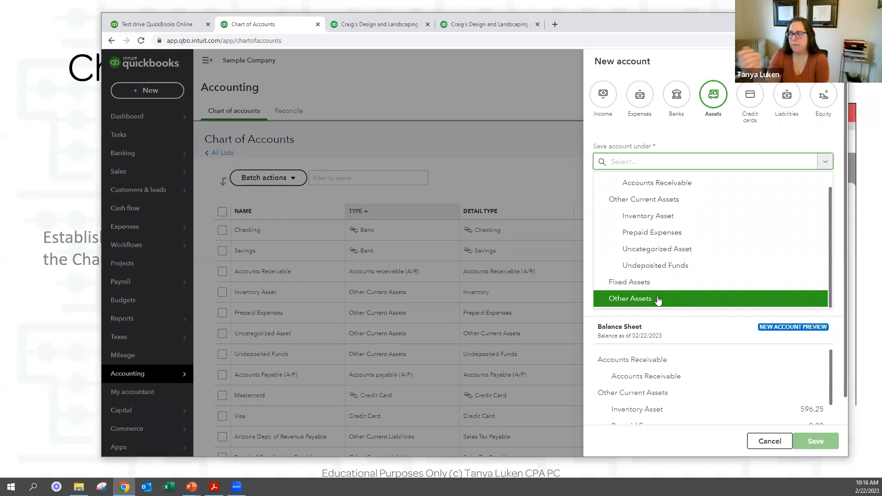
pyautogui.click(749, 101)
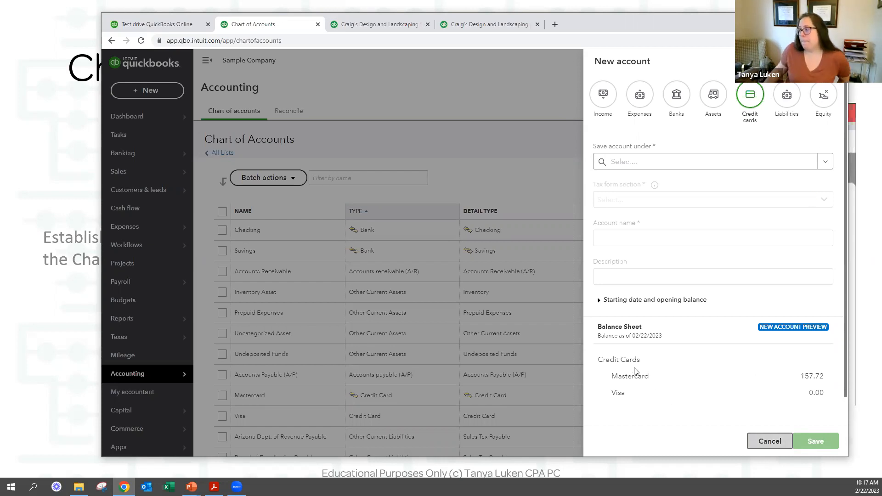
pyautogui.press('Escape')
# Tick Landscaping Services, Job Materials, Decks and Patios, Fountains and Garden Lighting, Plants and Soil, and Sprinklers and Drip Systems.
pyautogui.scroll(-3, 508, 331)
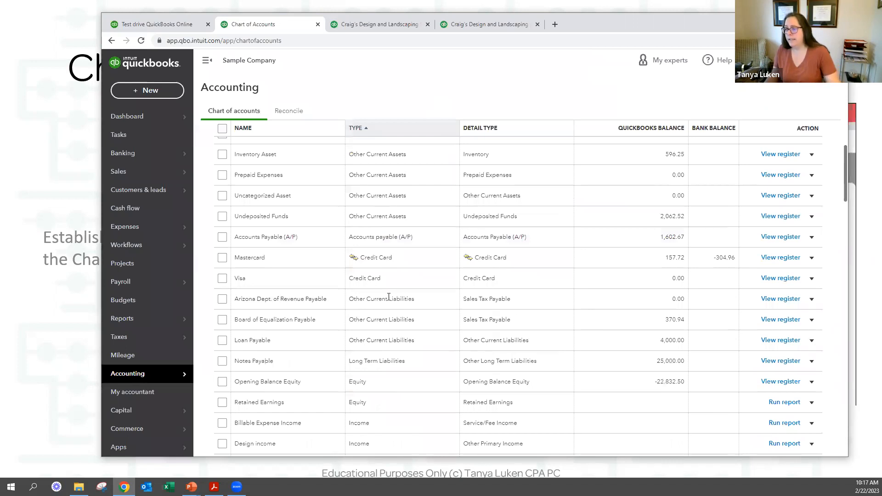
pyautogui.scroll(-7, 389, 297)
pyautogui.click(222, 184)
pyautogui.click(222, 205)
pyautogui.click(223, 225)
pyautogui.click(223, 246)
pyautogui.click(222, 267)
pyautogui.click(222, 287)
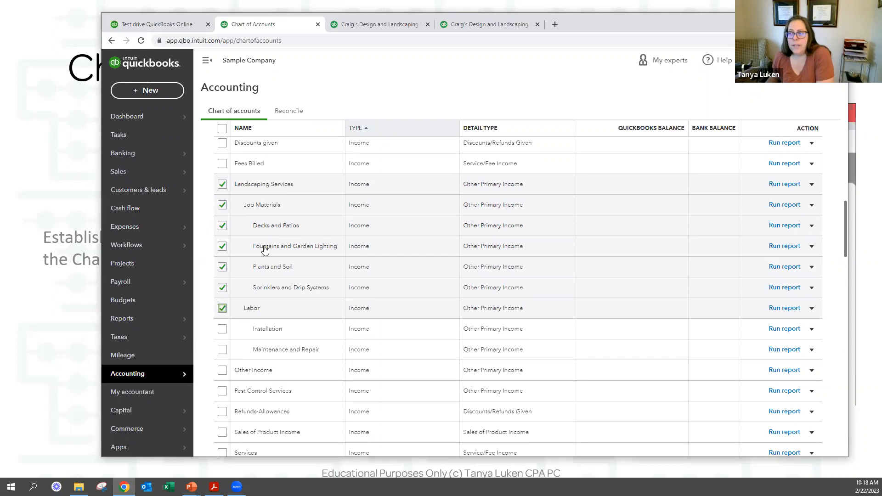
# Scroll through the remaining accounts to the bottom of the Chart of Accounts.
pyautogui.scroll(-7, 262, 321)
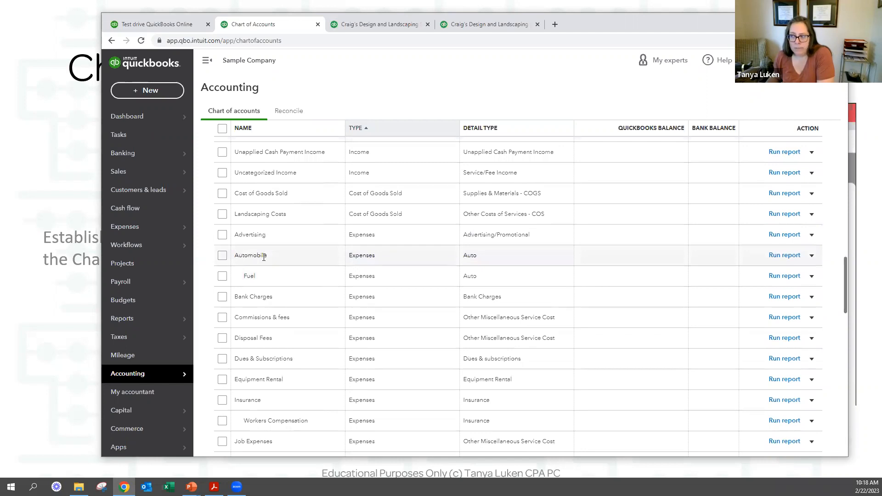
pyautogui.scroll(-3, 264, 257)
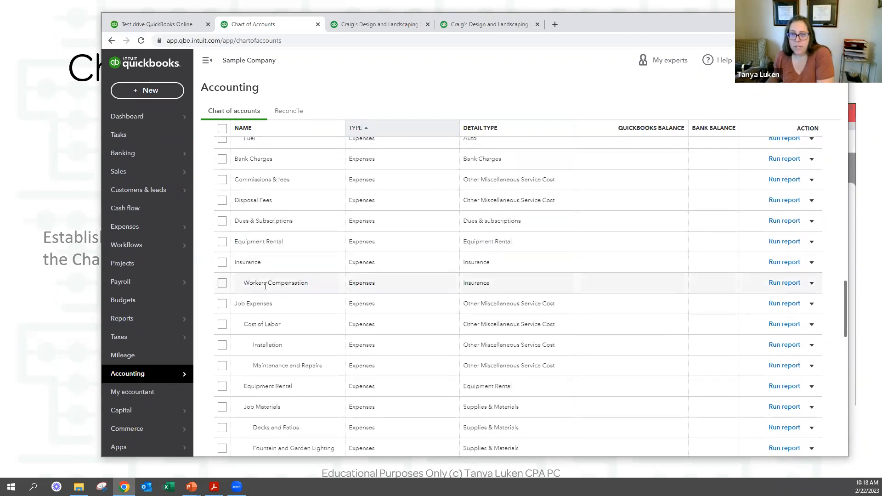
pyautogui.scroll(-2, 261, 283)
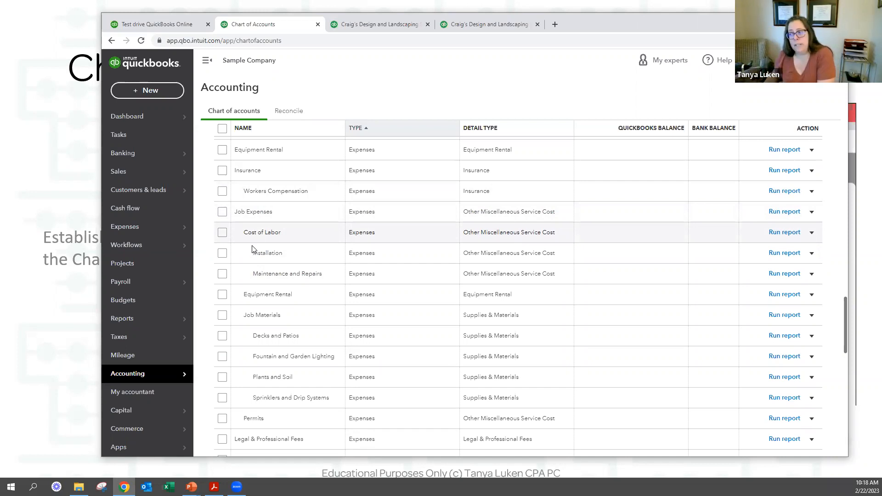
pyautogui.scroll(-8, 270, 341)
pyautogui.scroll(-5, 309, 270)
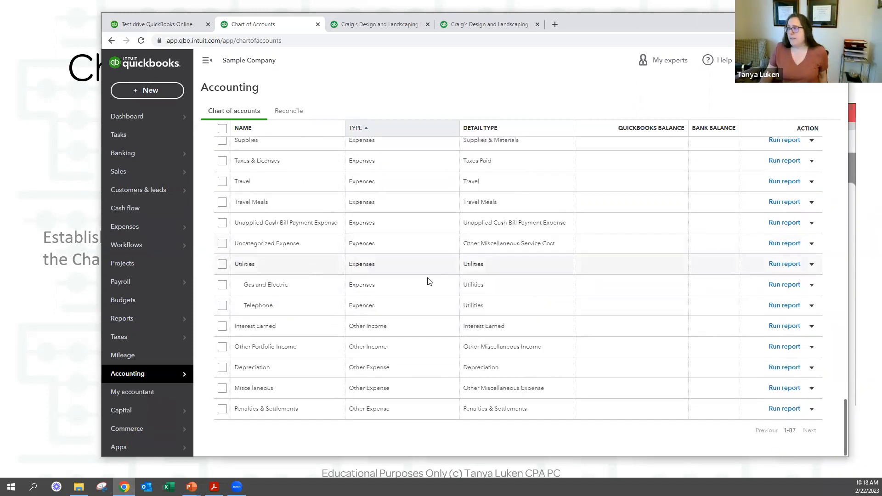
# Make the Interest Earned account inactive.
pyautogui.click(811, 327)
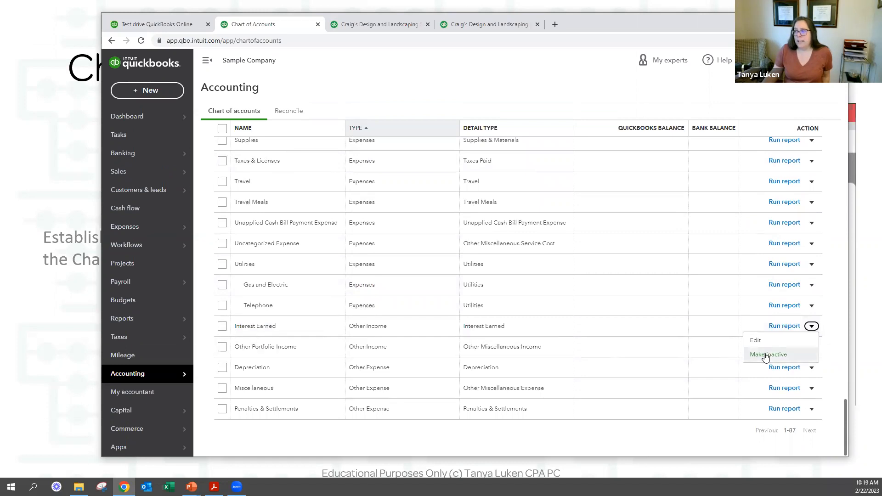
pyautogui.click(765, 356)
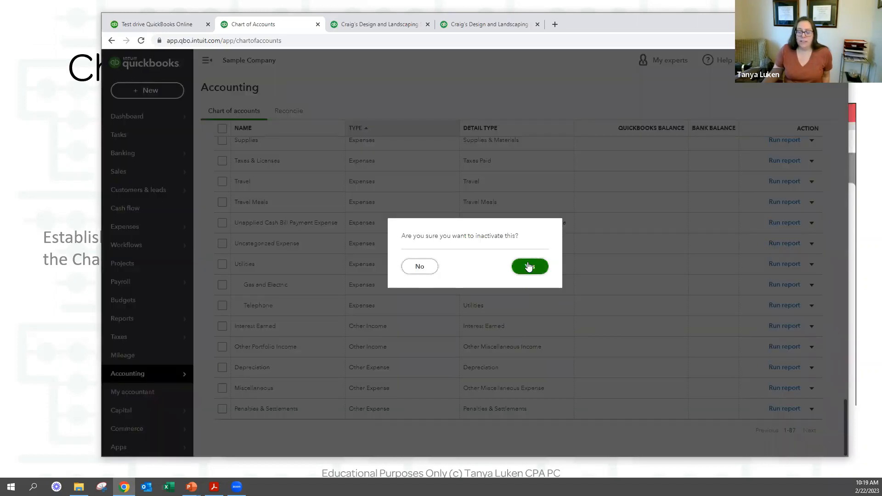
pyautogui.click(528, 265)
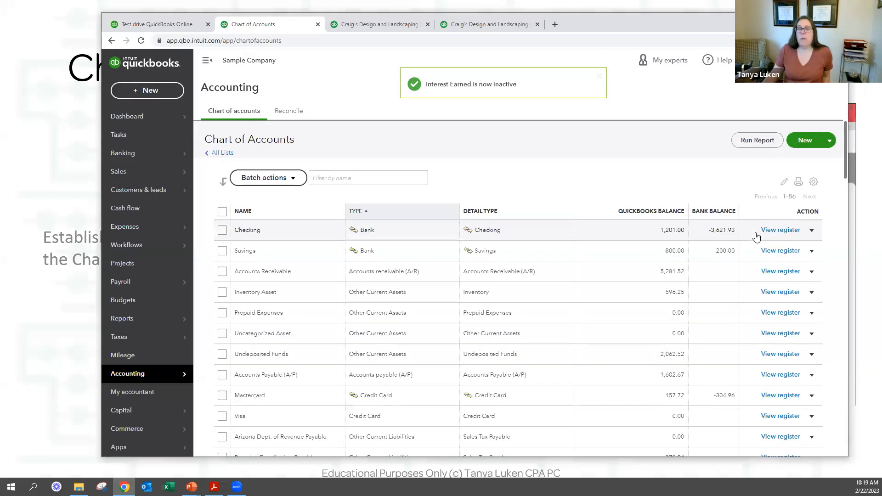
# Include inactive accounts in the list and make Interest Earned active again.
pyautogui.click(813, 182)
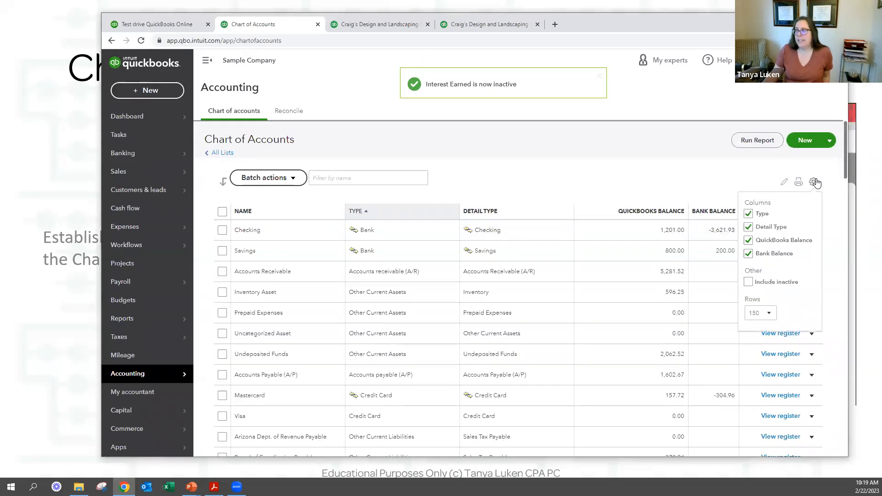
pyautogui.click(749, 282)
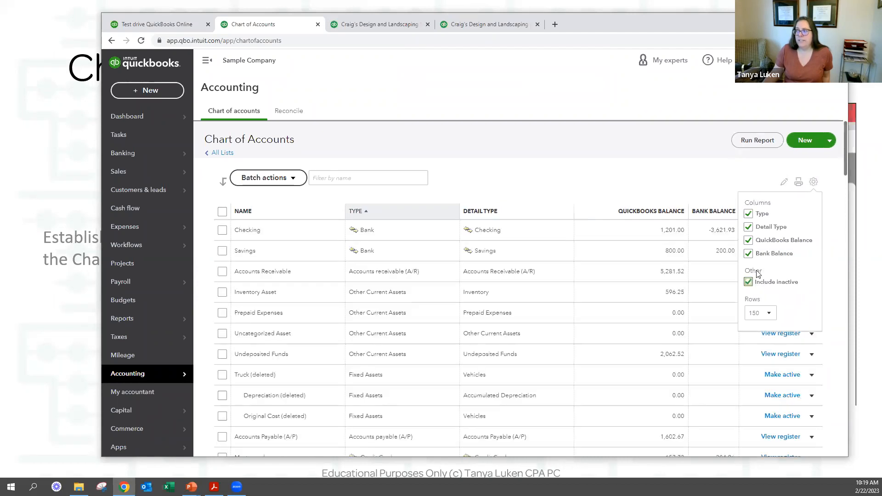
pyautogui.scroll(-15, 518, 289)
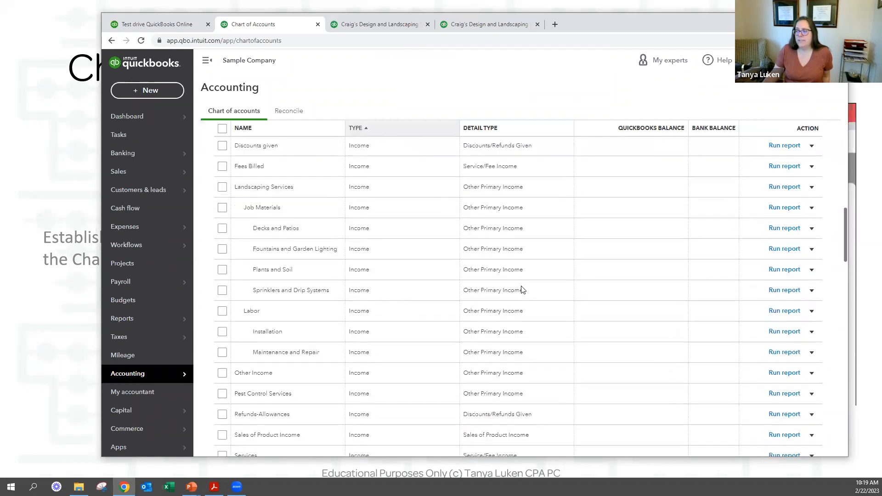
pyautogui.scroll(-10, 524, 287)
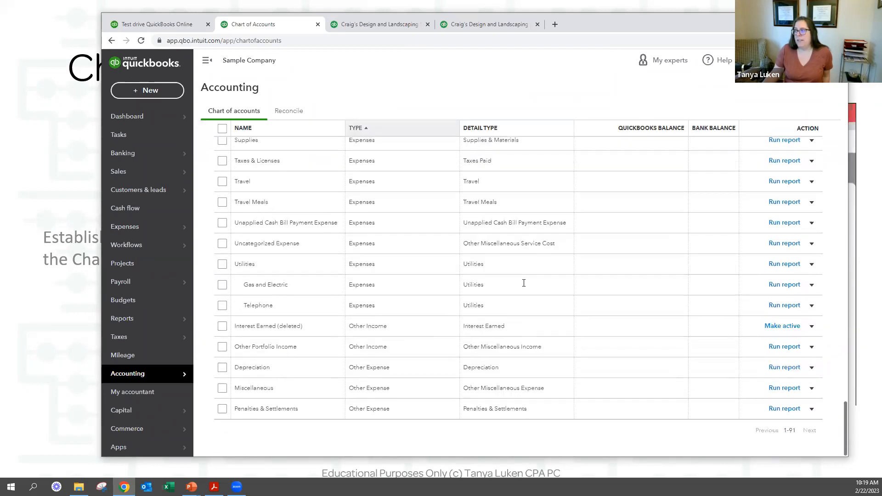
pyautogui.click(780, 328)
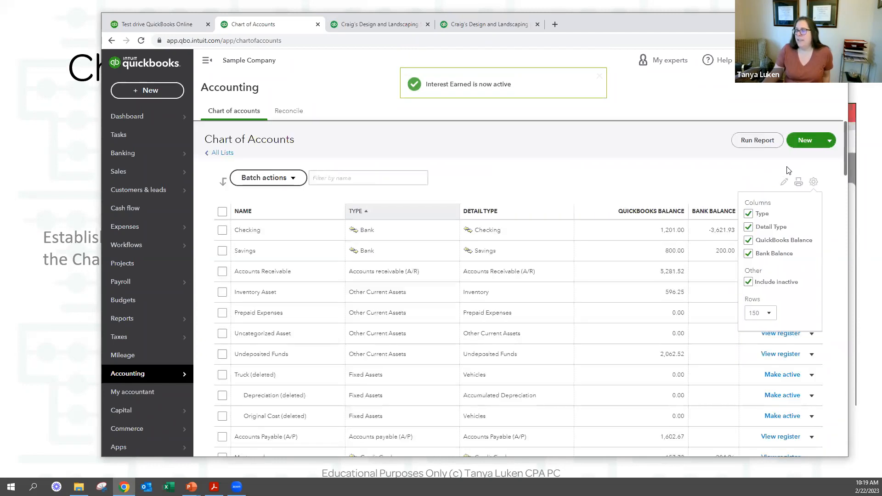
# Open the printable chart of accounts, cancel printing and close that page.
pyautogui.click(798, 183)
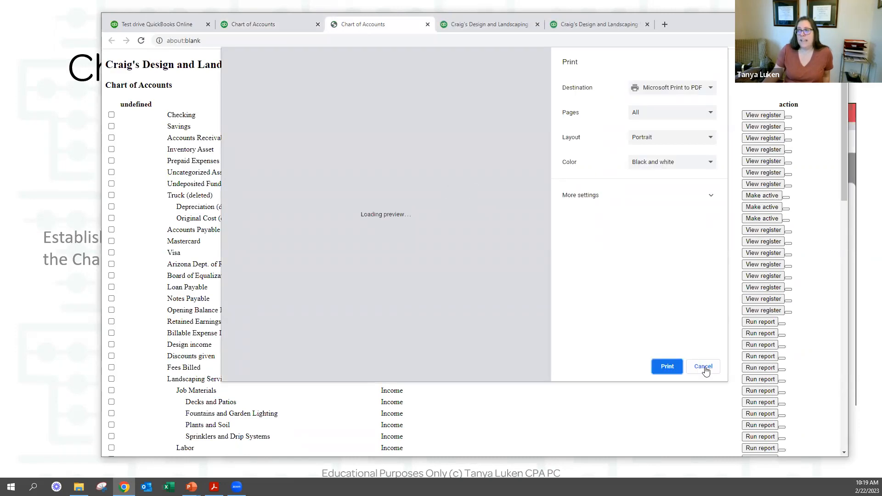
pyautogui.click(703, 367)
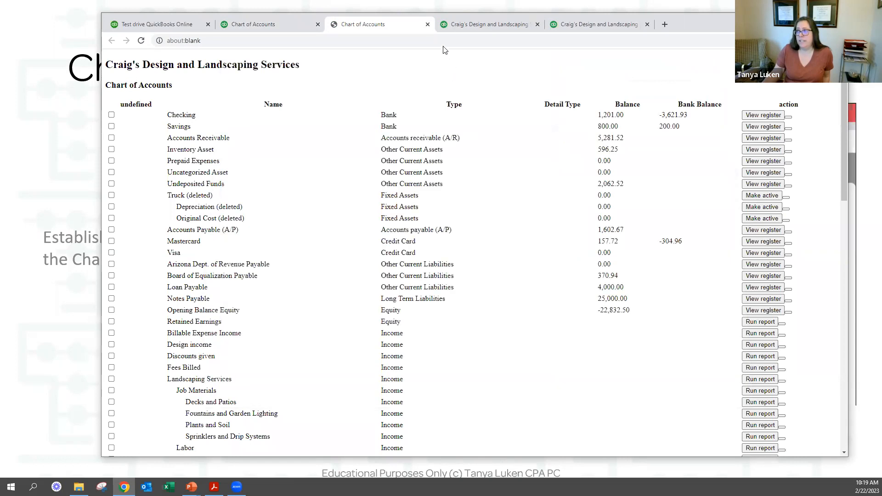
pyautogui.click(427, 24)
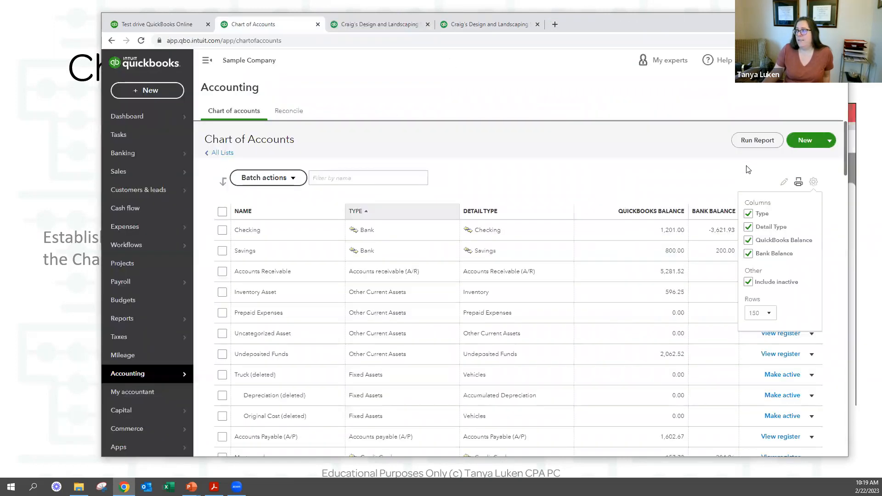
# Run the Account List report, check its export options, then return to the Chart of Accounts.
pyautogui.click(756, 141)
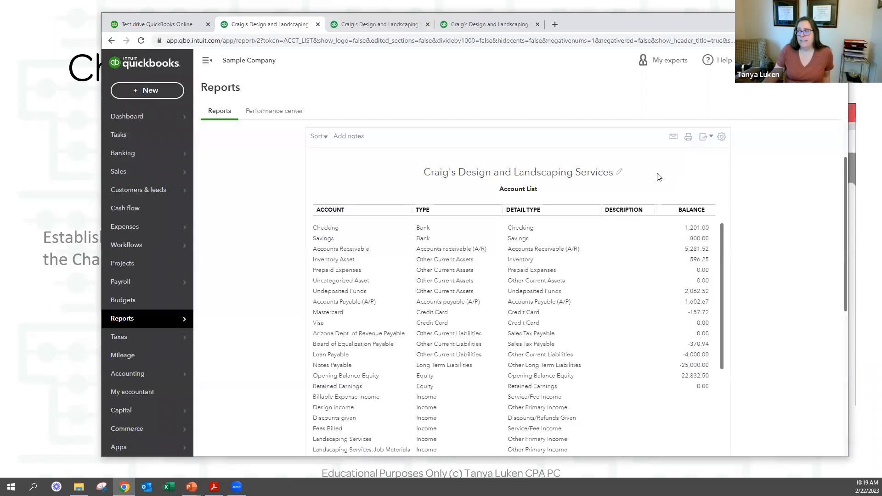
pyautogui.click(704, 137)
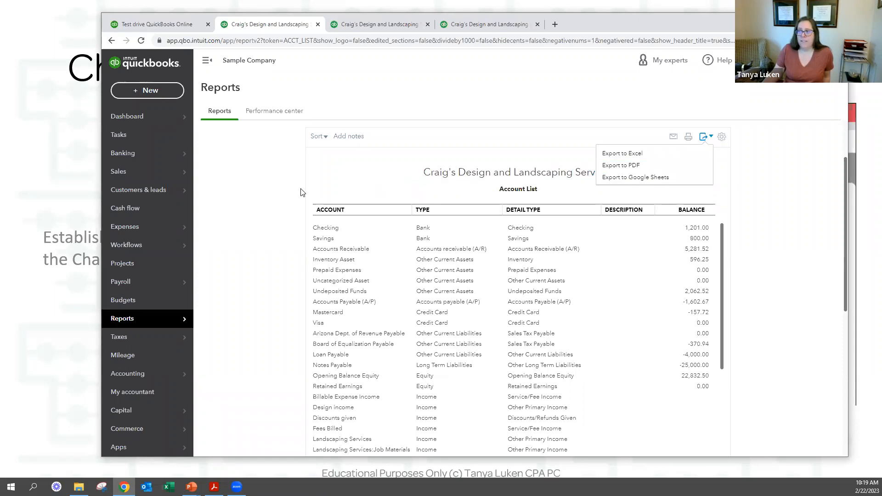
pyautogui.click(285, 187)
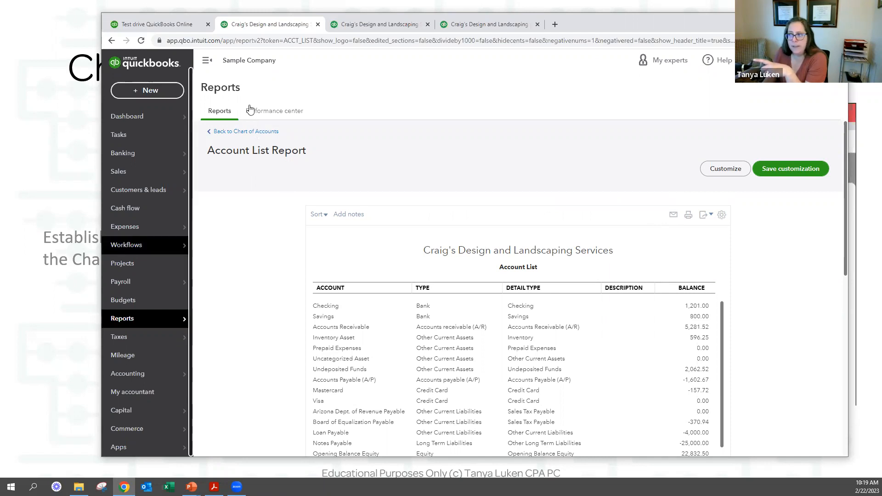
pyautogui.moveTo(245, 150); pyautogui.dragTo(247, 132)
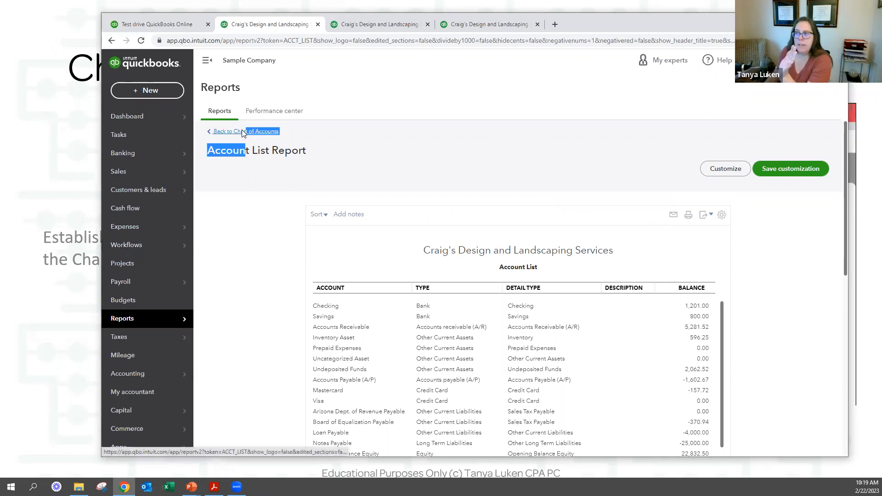
pyautogui.click(246, 132)
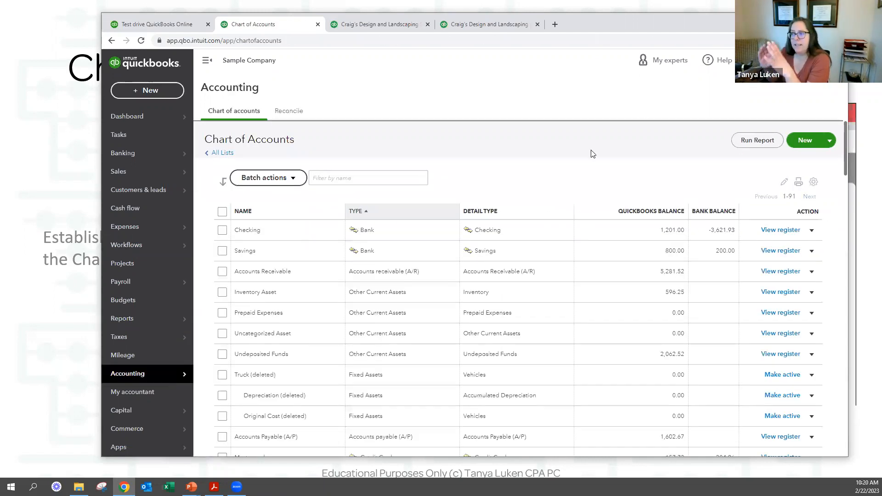
pyautogui.click(811, 230)
pyautogui.click(757, 245)
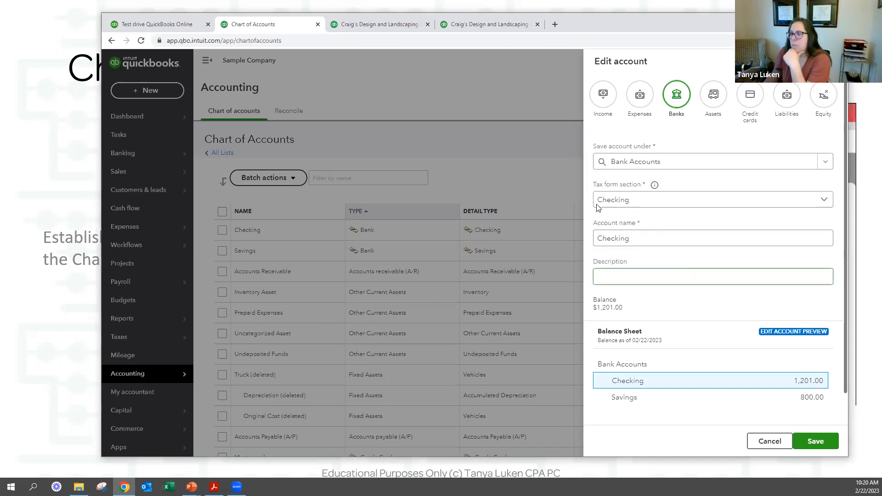
pyautogui.click(437, 175)
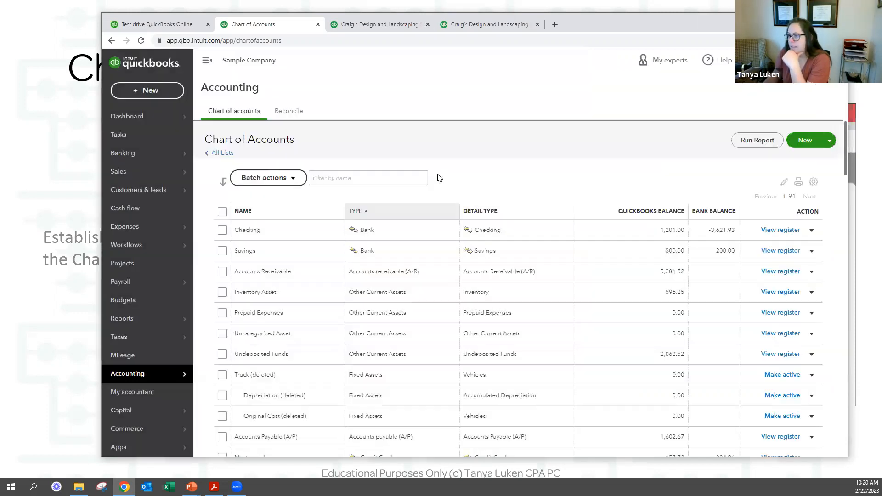
pyautogui.click(529, 316)
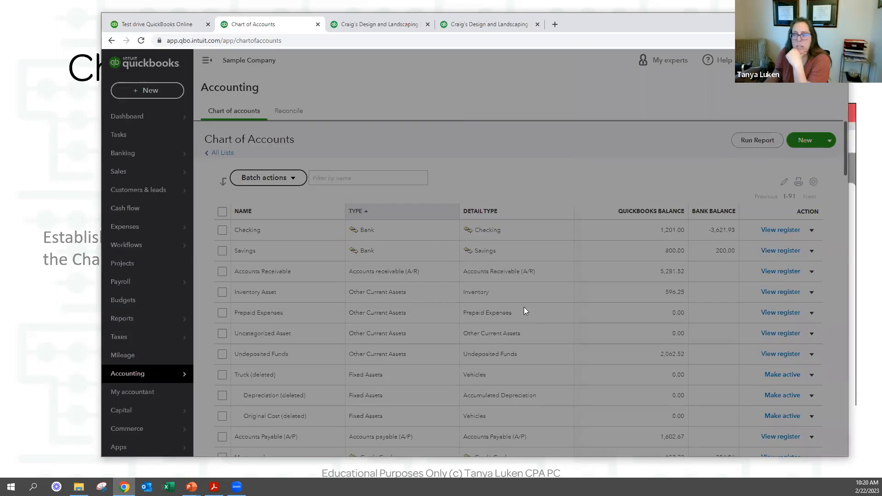
pyautogui.click(646, 154)
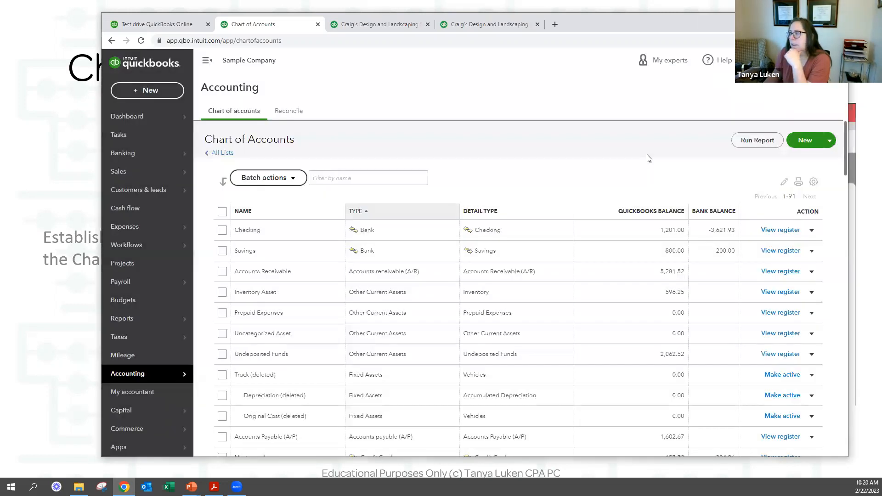
pyautogui.click(760, 142)
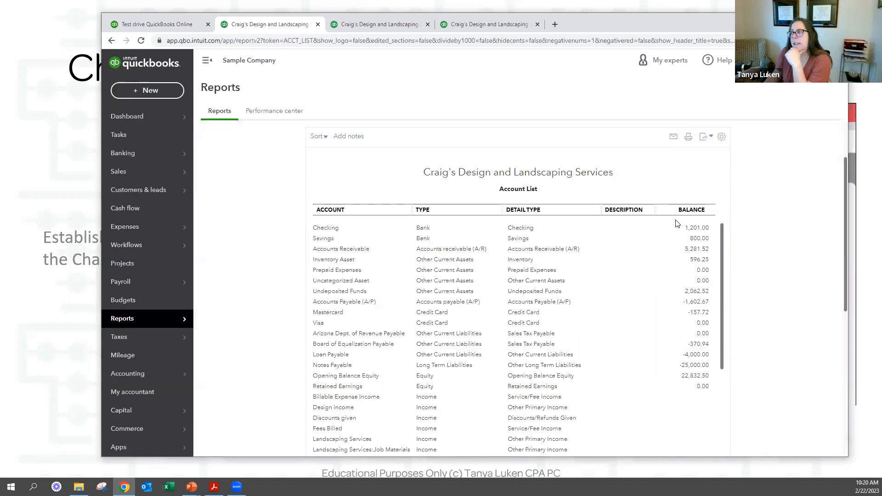
pyautogui.click(704, 136)
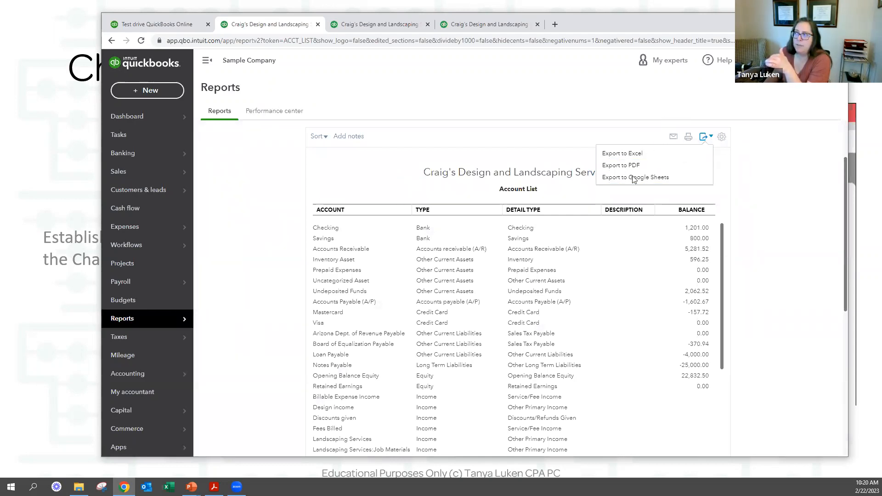
pyautogui.click(779, 180)
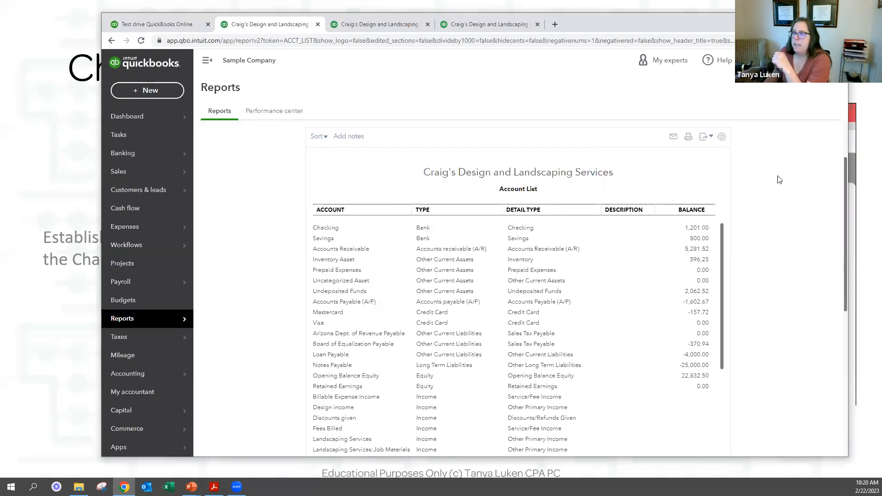
pyautogui.click(255, 129)
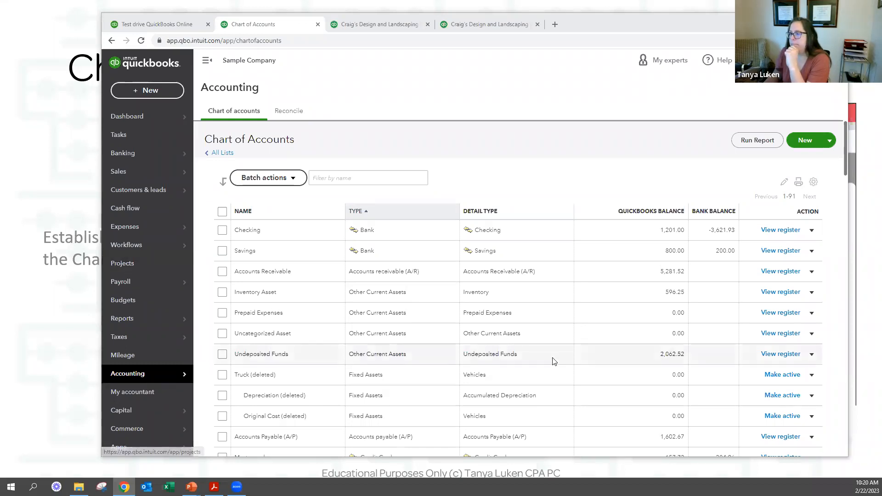
pyautogui.scroll(-3, 551, 359)
pyautogui.scroll(-3, 471, 287)
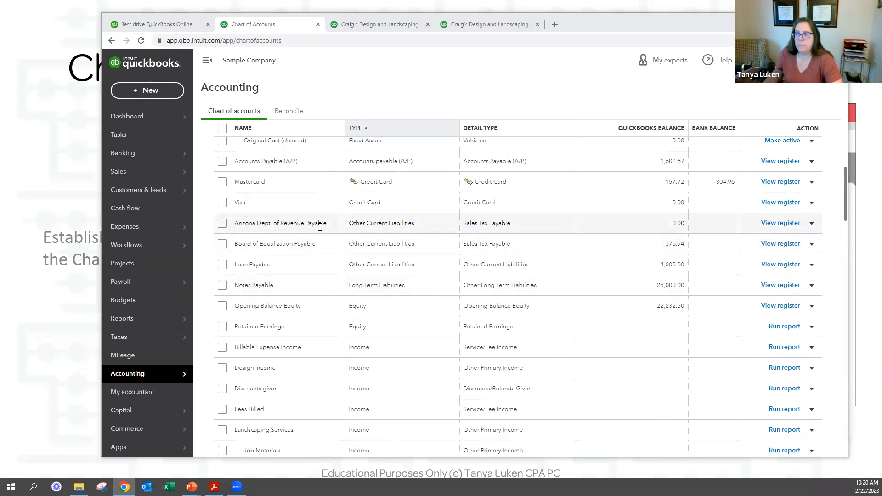
pyautogui.click(812, 245)
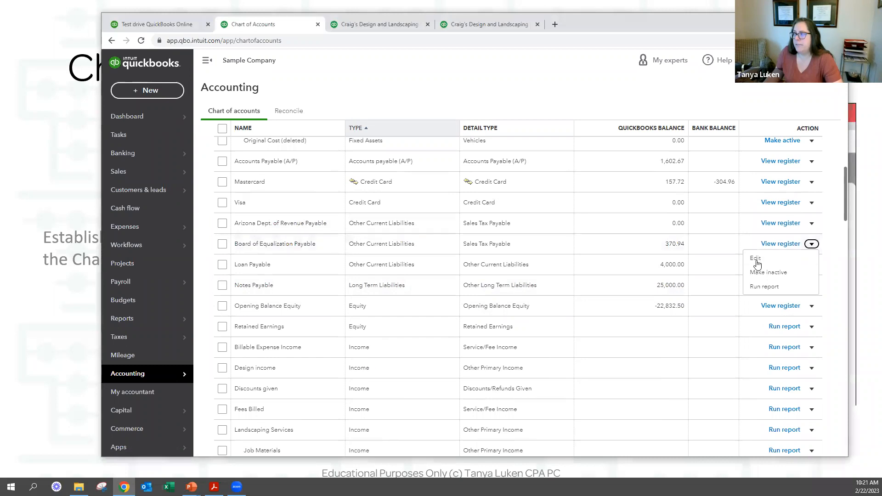
pyautogui.click(255, 244)
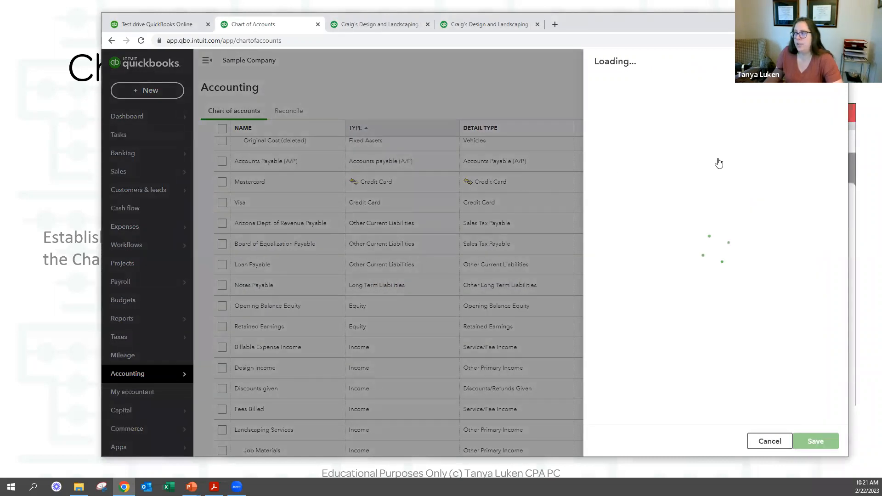
pyautogui.moveTo(707, 243); pyautogui.dragTo(533, 243)
pyautogui.hotkey('ctrl', 'c')
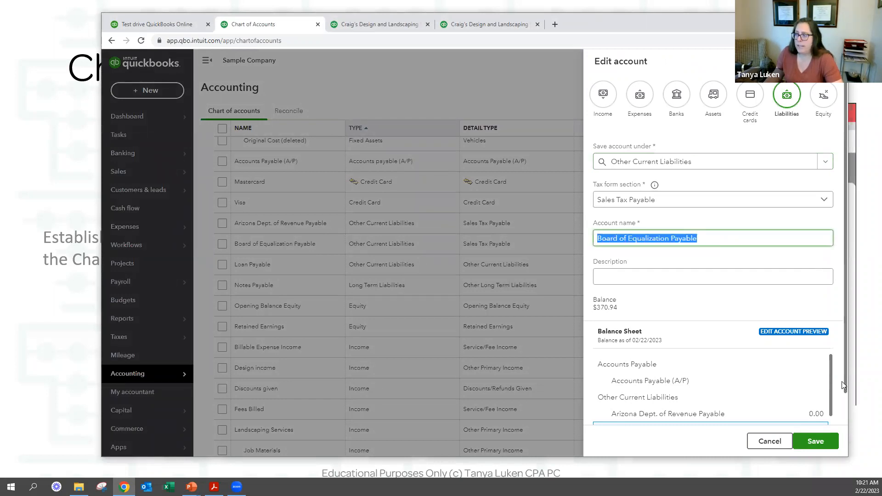
pyautogui.click(760, 442)
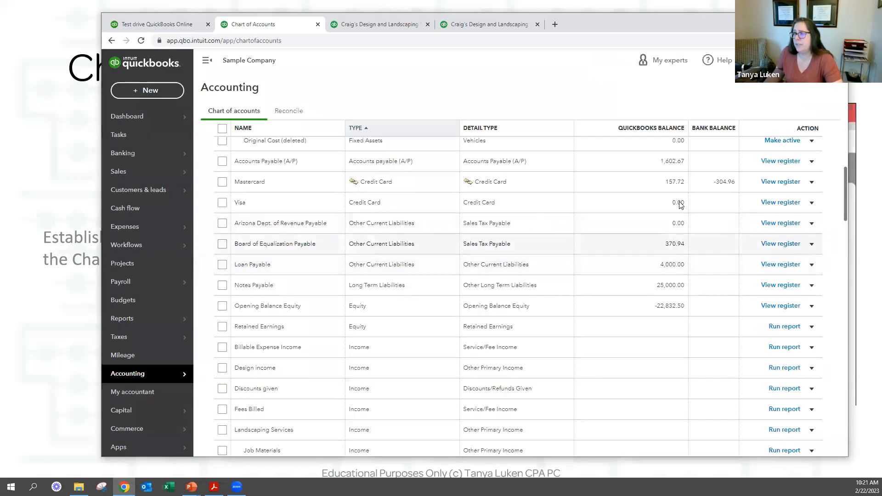
pyautogui.click(811, 223)
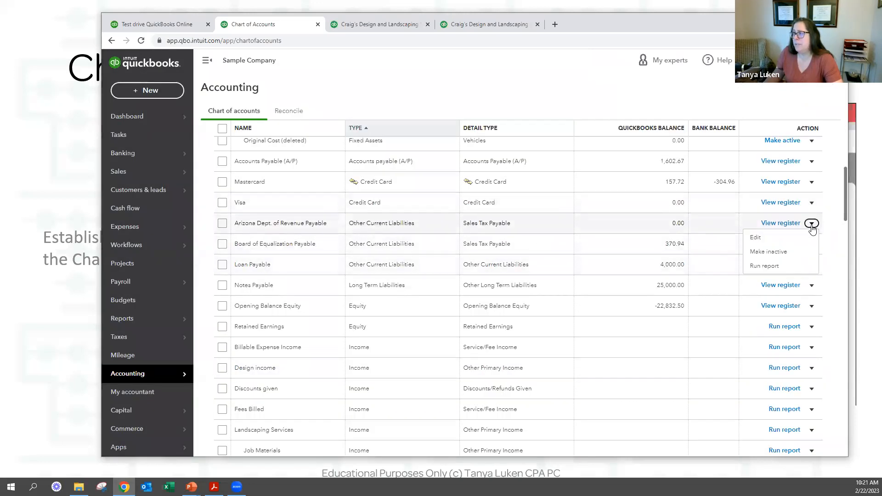
# Rename Arizona Dept. of Revenue Payable to Board of Equalization Payable and save.
pyautogui.click(755, 237)
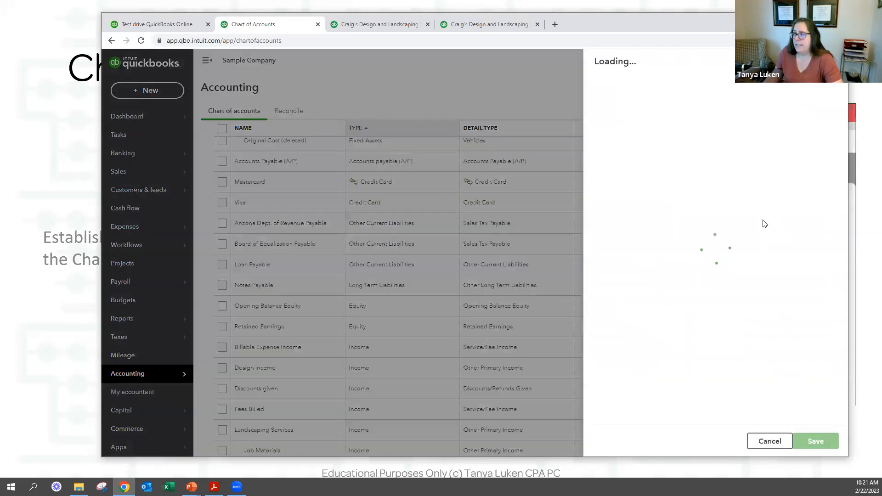
pyautogui.tripleClick(726, 238)
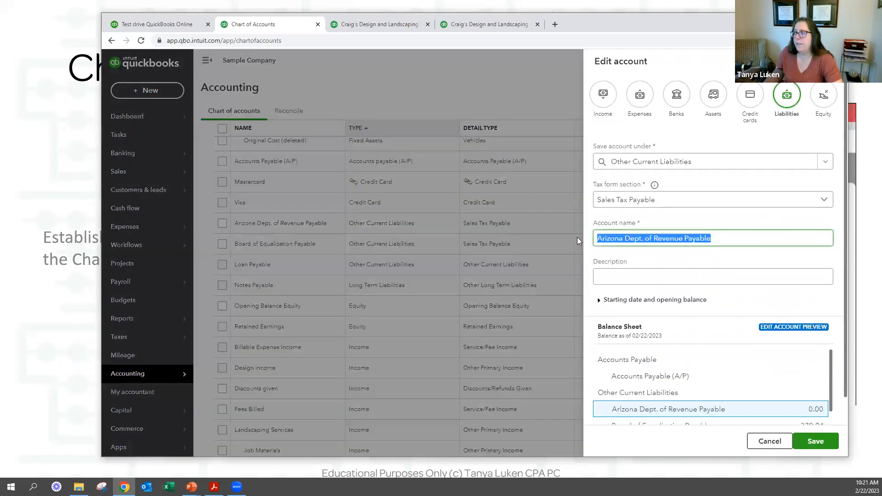
pyautogui.hotkey('ctrl', 'v')
pyautogui.scroll(-1, 694, 257)
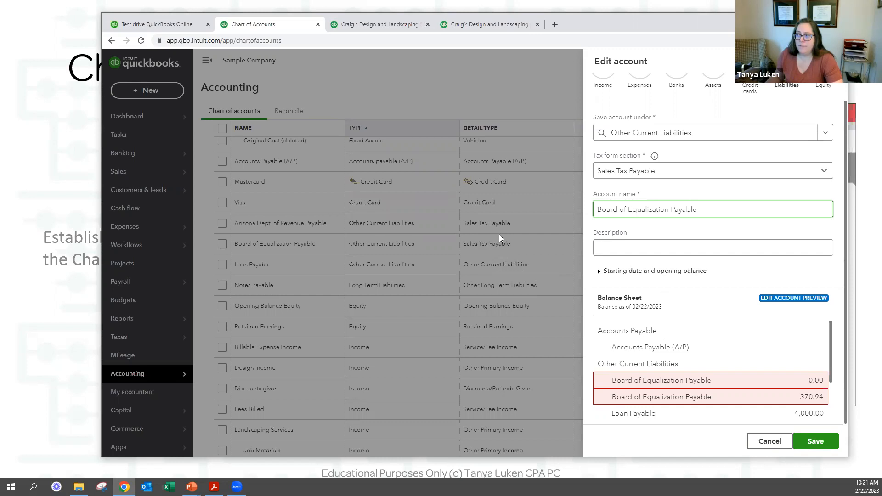
pyautogui.click(812, 446)
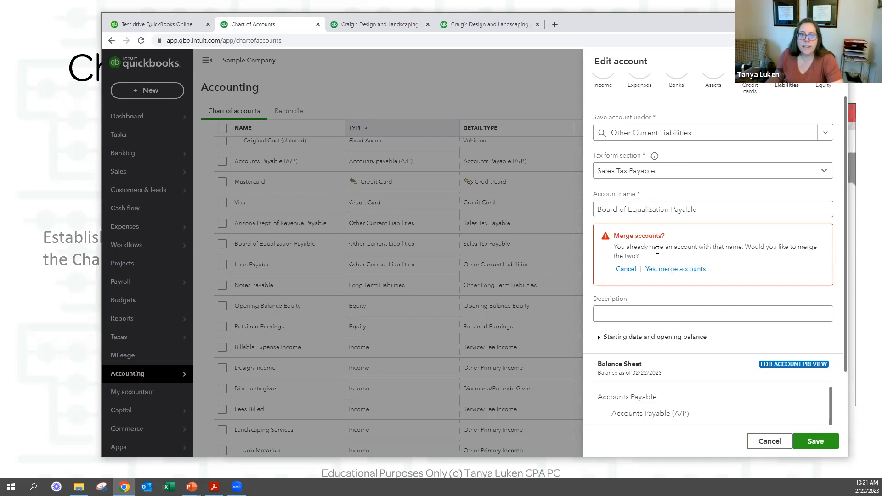
# Confirm merging it into the existing Board of Equalization Payable account and save.
pyautogui.moveTo(657, 250); pyautogui.dragTo(639, 256)
pyautogui.click(674, 249)
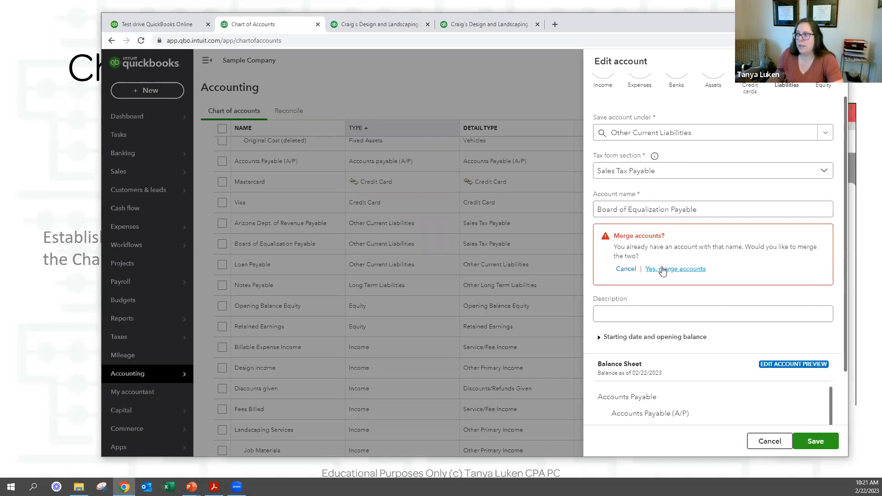
pyautogui.click(663, 270)
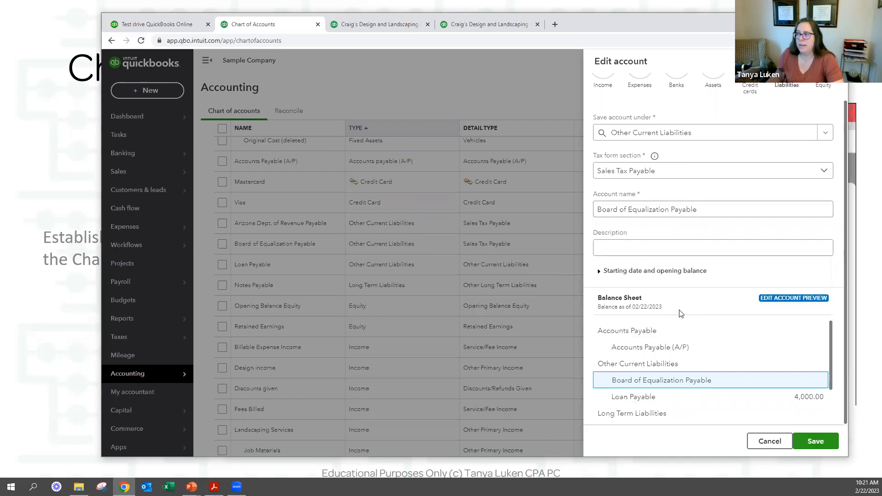
pyautogui.click(817, 443)
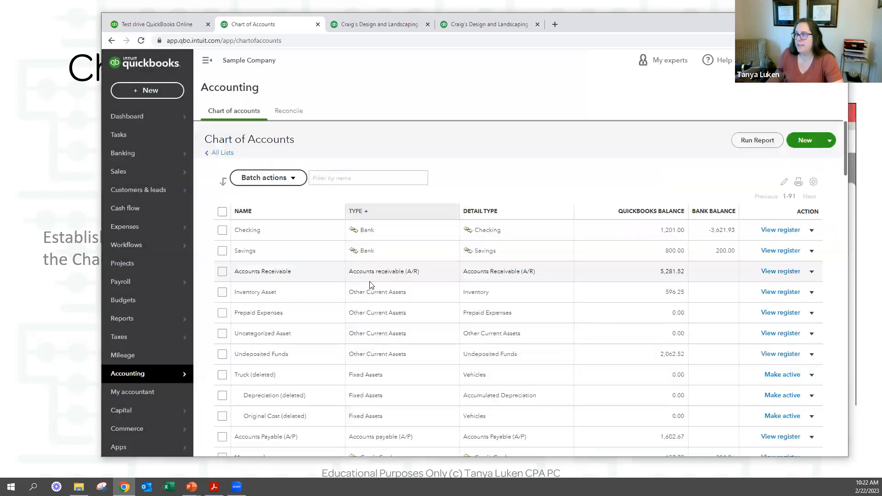
# Scroll to the Arizona Dept. of Revenue Payable row marked (deleted), then return to the slideshow.
pyautogui.scroll(-3, 233, 365)
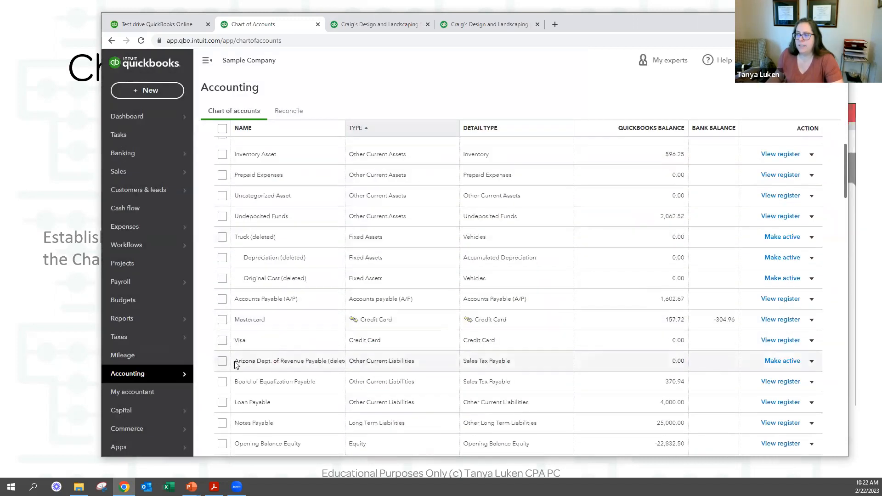
pyautogui.scroll(-2, 266, 331)
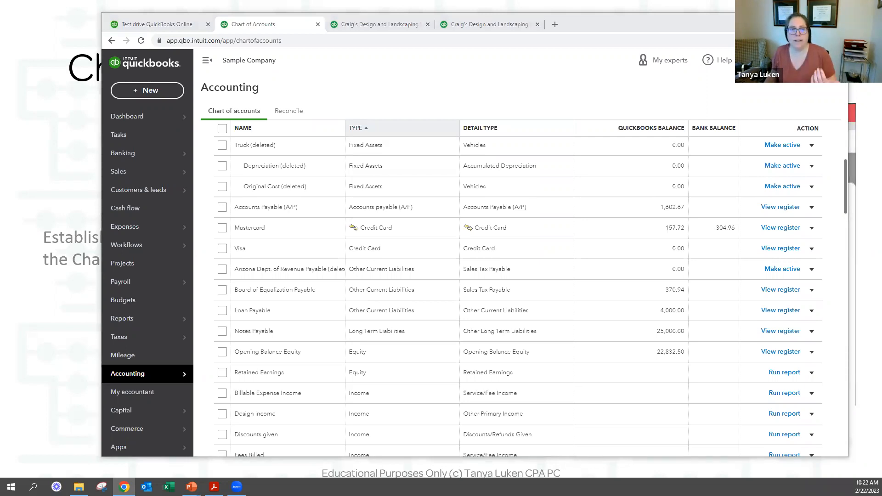
pyautogui.hotkey('alt', 'Tab')
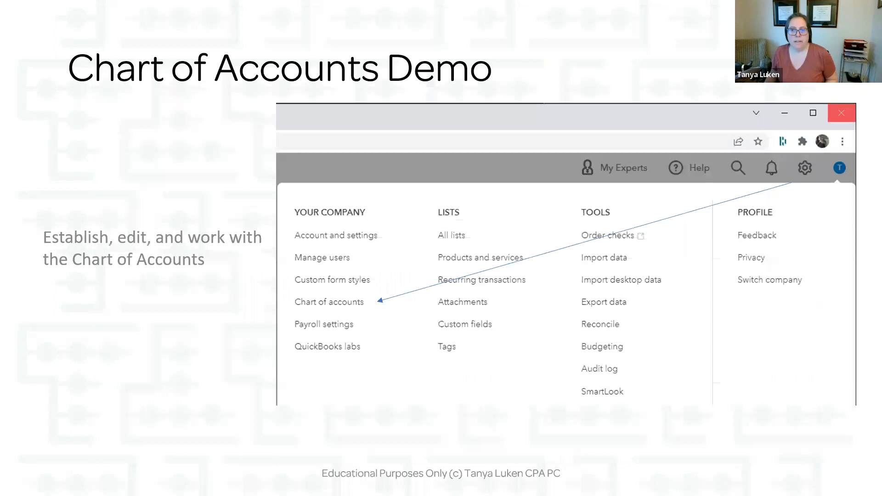
# Advance to the Product & Services Demo slide, then switch to the QuickBooks browser window.
pyautogui.press('Right')
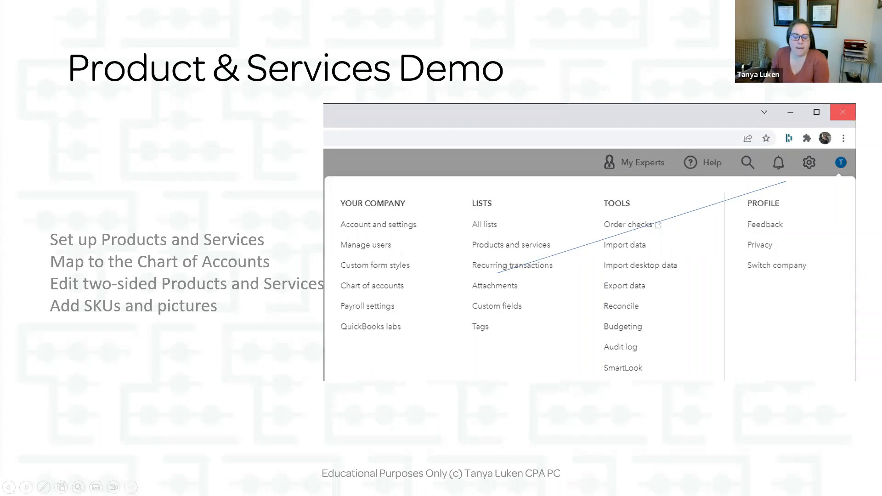
pyautogui.hotkey('alt', 'Tab')
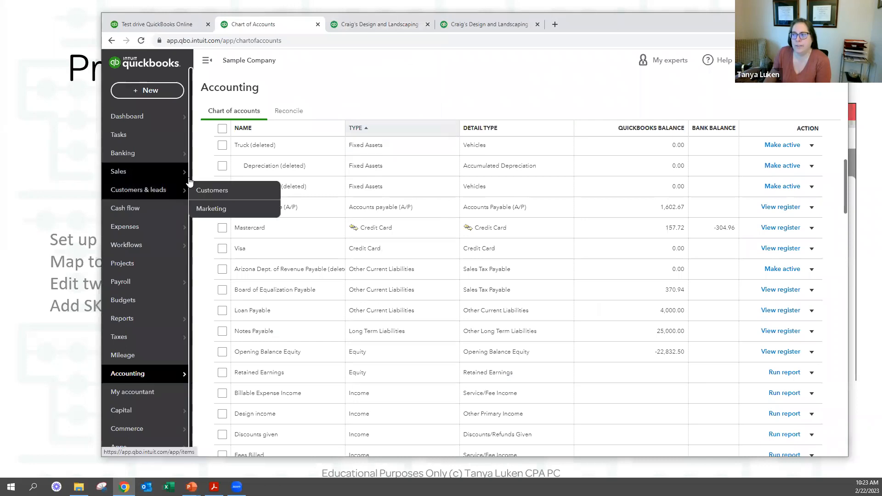
# Open Products and Services via Sales, and via Gear > Lists in the Balance Sheet tab, ending on the first.
pyautogui.moveTo(137, 171)
pyautogui.click(217, 246)
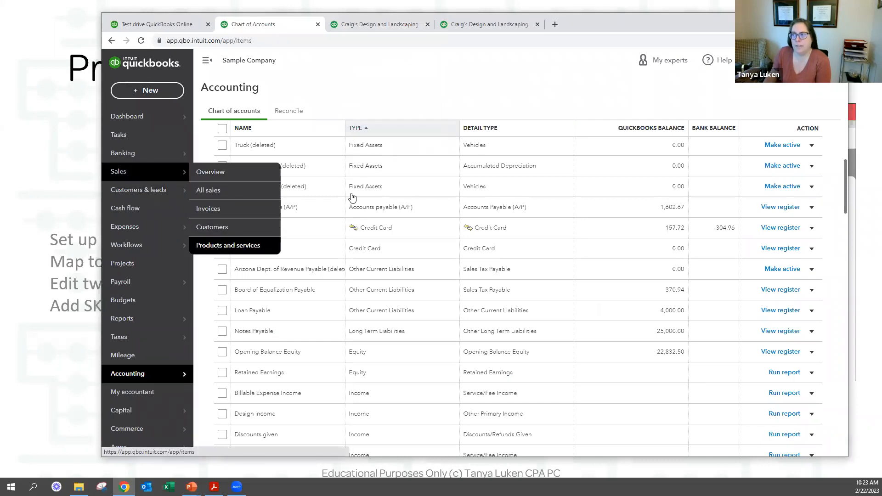
pyautogui.click(372, 23)
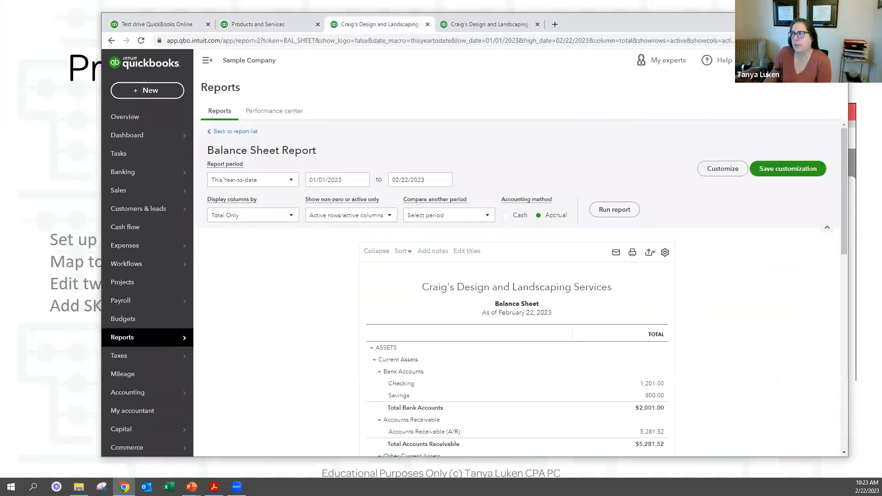
pyautogui.click(806, 60)
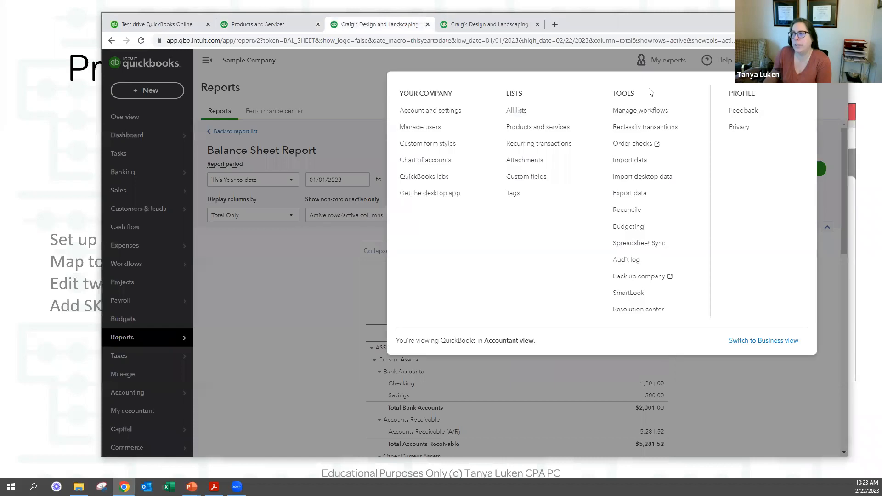
pyautogui.click(533, 131)
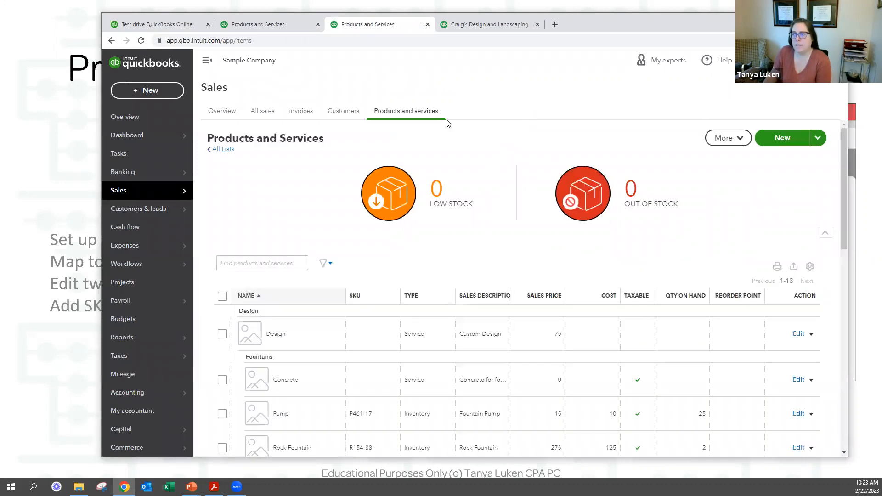
pyautogui.click(266, 28)
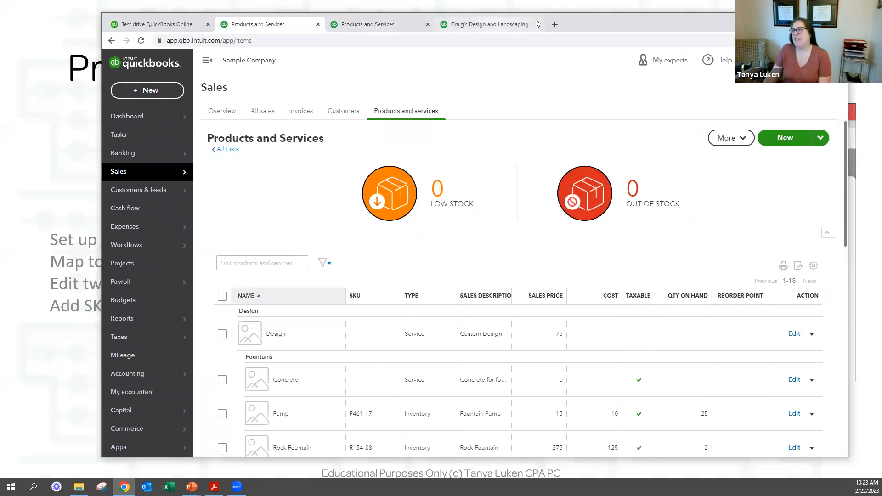
pyautogui.scroll(-2, 431, 225)
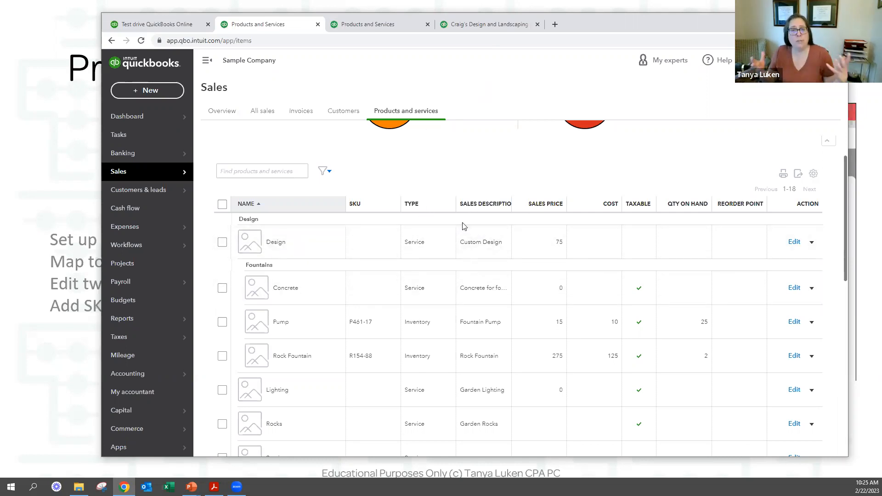
# Scroll the Products and Services list up and back down to review the items.
pyautogui.scroll(2, 581, 232)
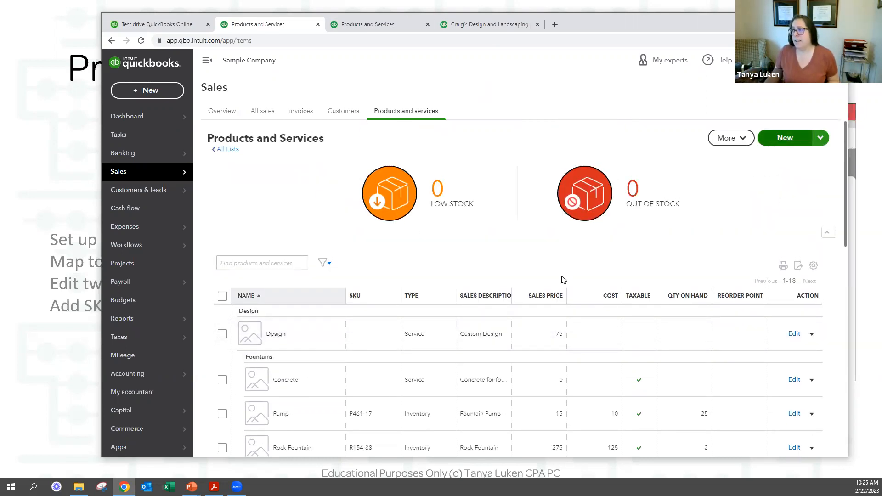
pyautogui.scroll(-1, 564, 280)
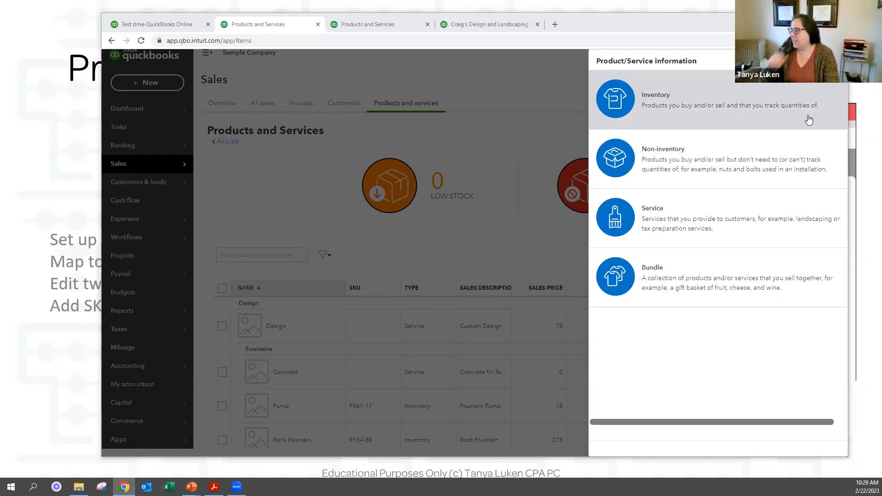
pyautogui.click(696, 106)
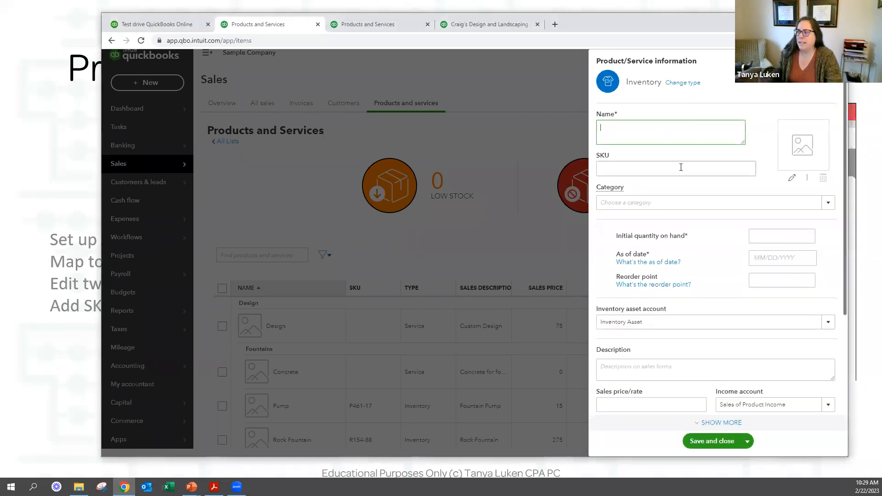
pyautogui.scroll(-3, 690, 269)
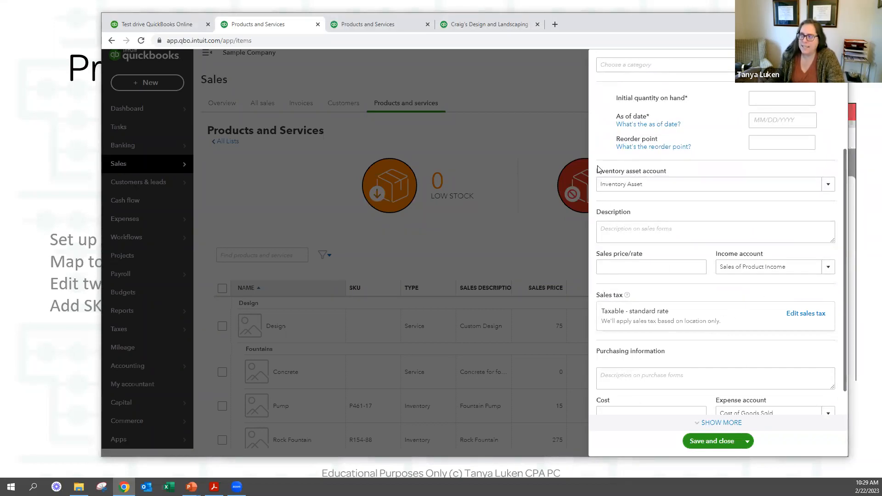
pyautogui.moveTo(598, 171); pyautogui.dragTo(731, 180)
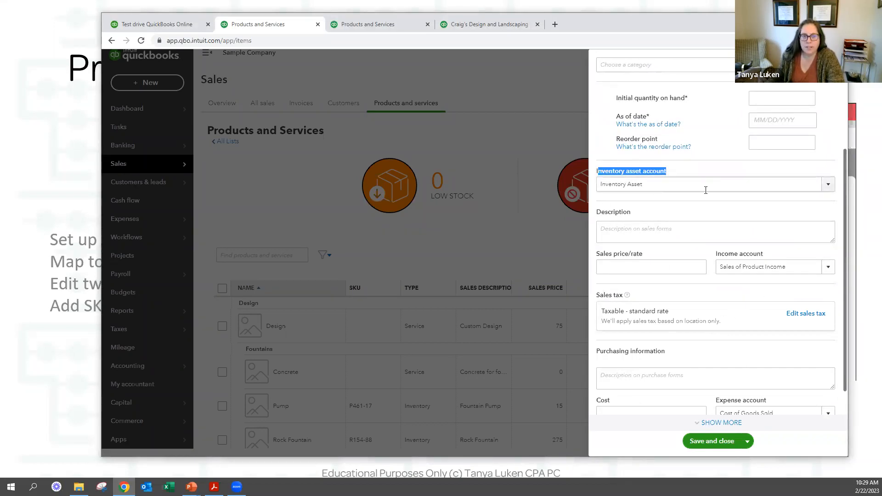
pyautogui.scroll(1, 732, 184)
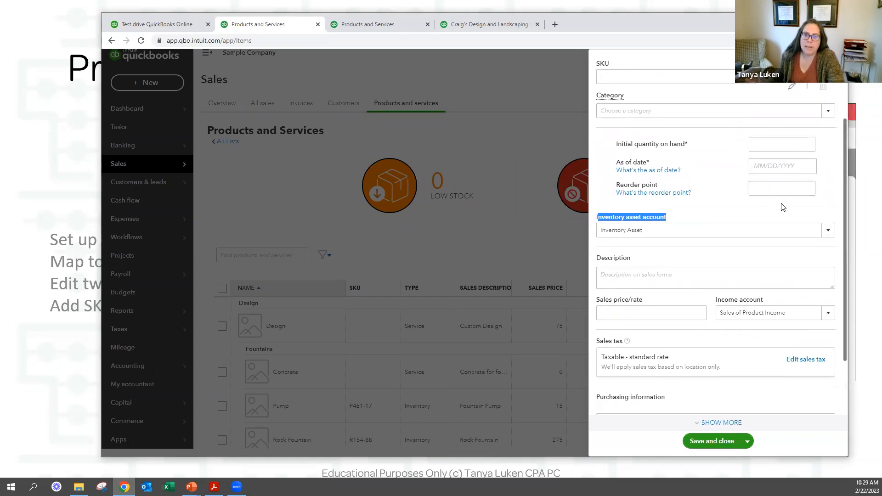
pyautogui.scroll(2, 760, 219)
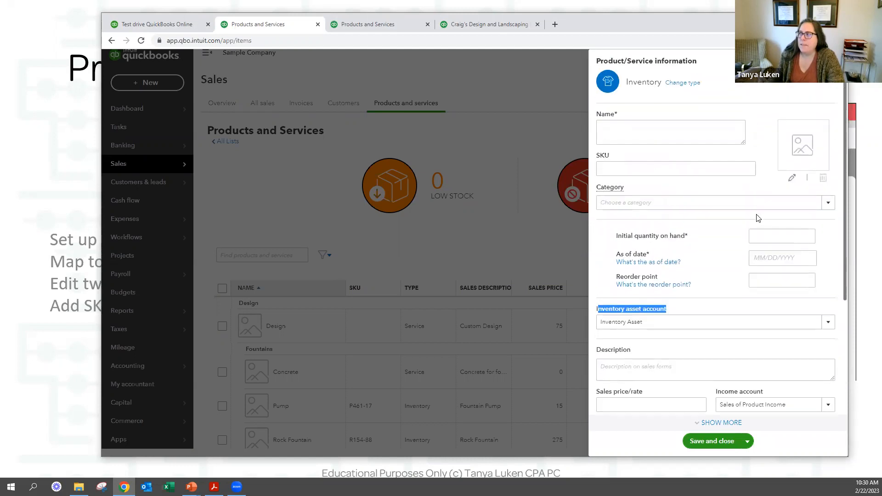
# Switch to a Non-inventory item named Tshirt with SKU 125-1567, leaving Category blank.
pyautogui.click(682, 83)
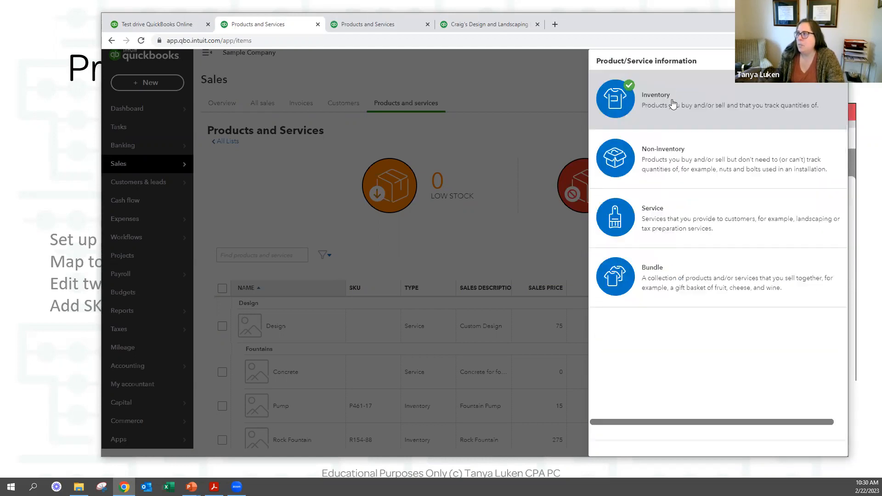
pyautogui.click(673, 151)
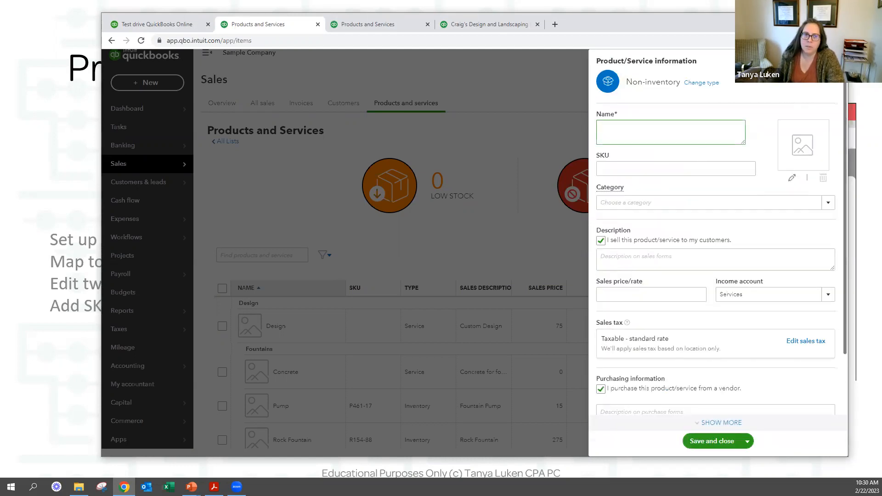
pyautogui.write('Tshirt')
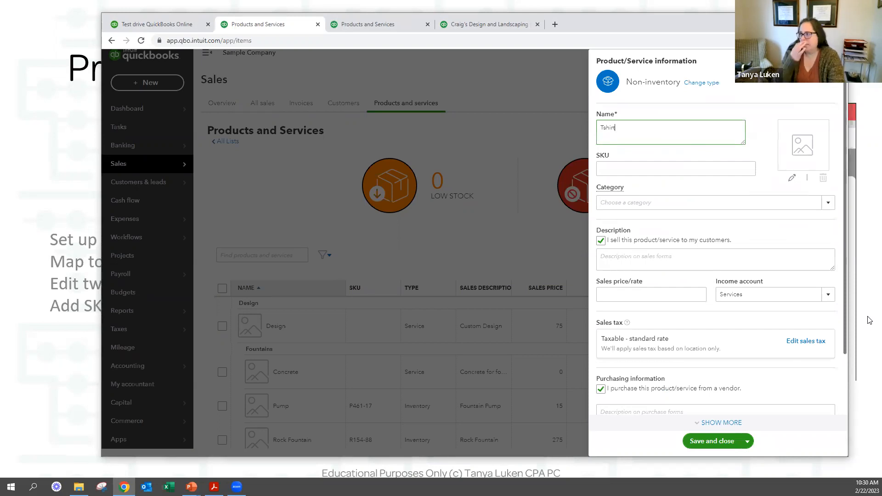
pyautogui.press('Tab')
pyautogui.write('125-1567')
pyautogui.press('Tab')
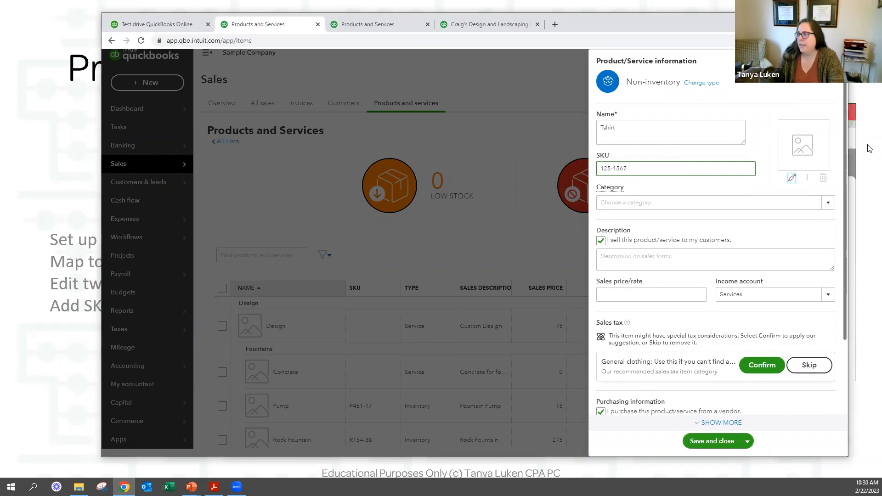
pyautogui.click(687, 205)
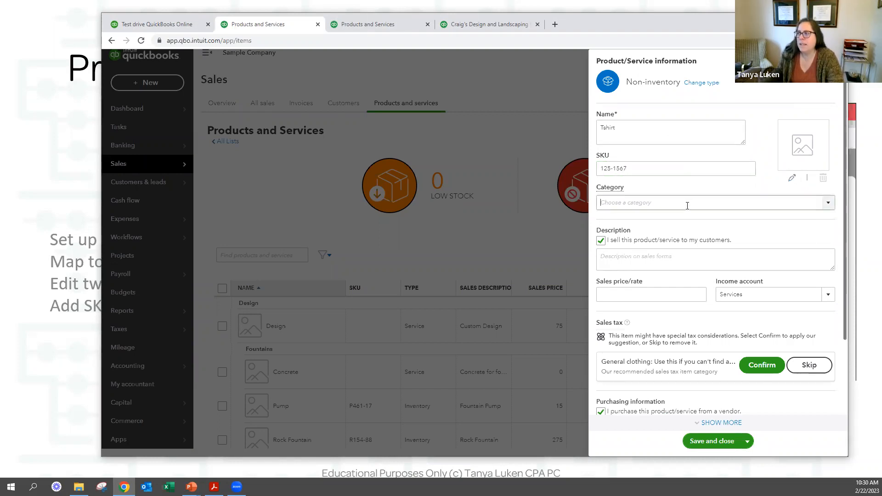
pyautogui.click(828, 203)
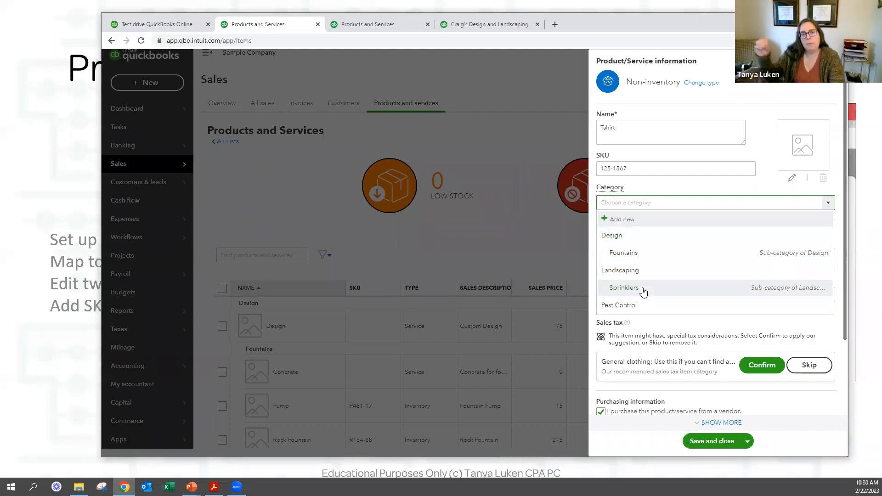
pyautogui.click(621, 203)
# Enter TShirt as the sales description, fixing a typo, and 10 as the sales price/rate.
pyautogui.click(627, 258)
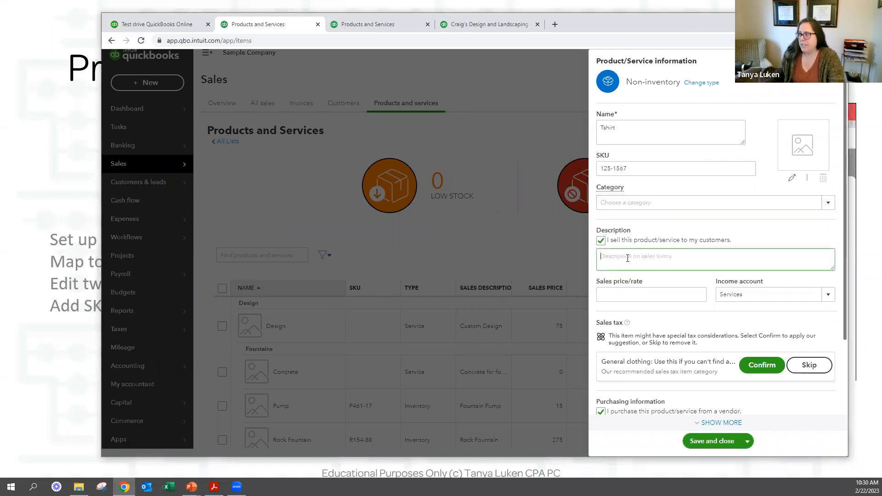
pyautogui.scroll(-2, 671, 246)
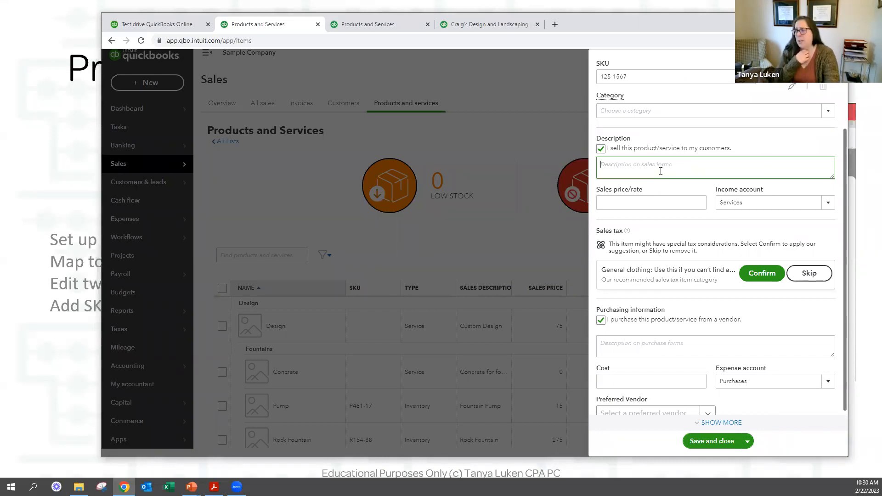
pyautogui.write('T0Shr')
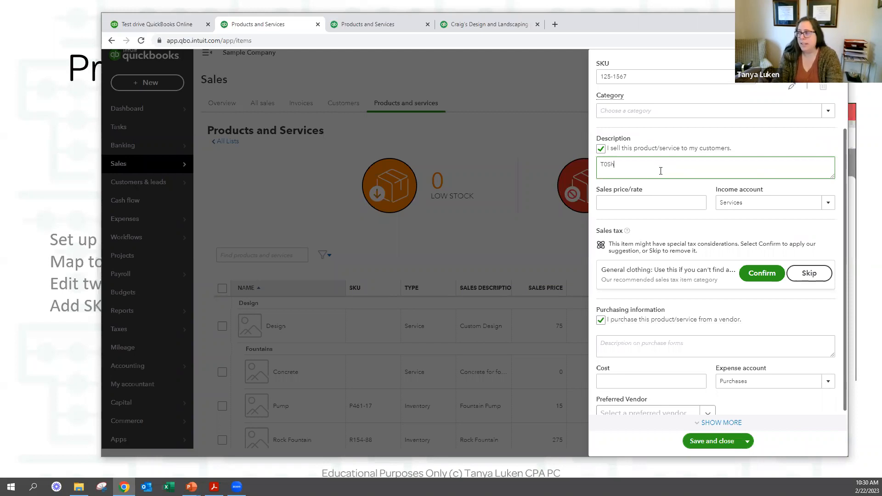
pyautogui.press('BackSpace')
pyautogui.press('BackSpace')
pyautogui.press('BackSpace')
pyautogui.press('BackSpace')
pyautogui.write('Shirt')
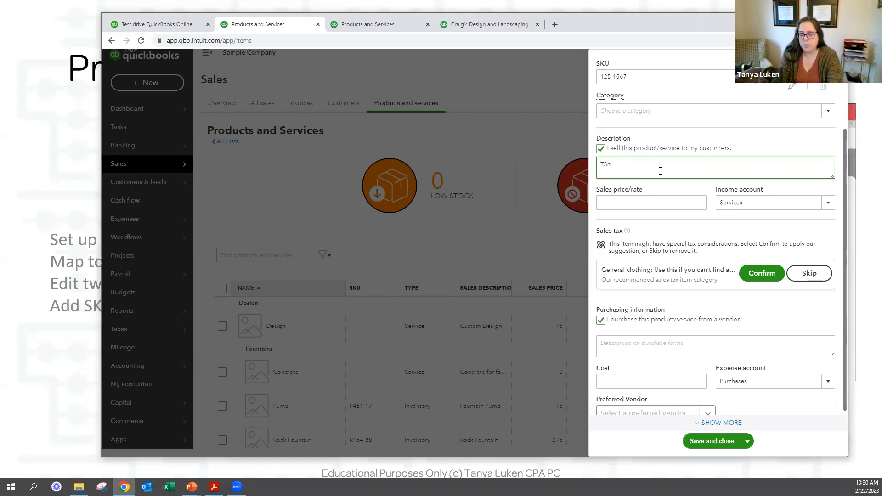
pyautogui.press('Tab')
pyautogui.write('10')
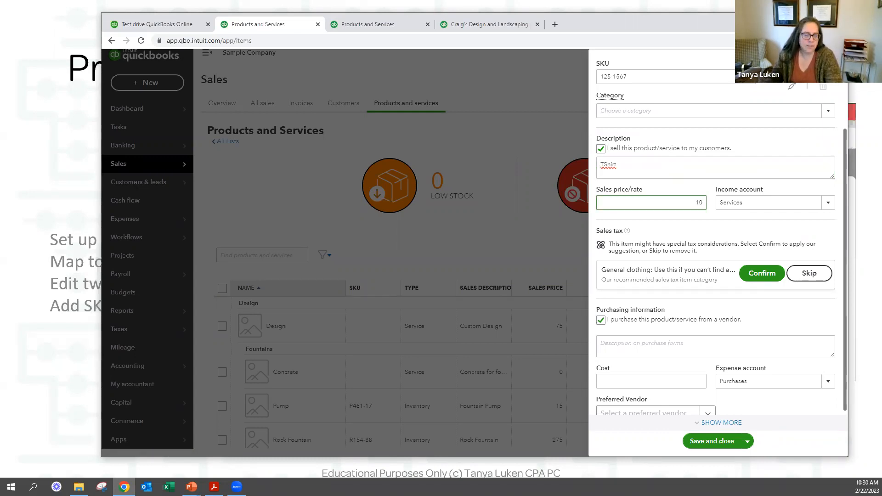
pyautogui.press('Tab')
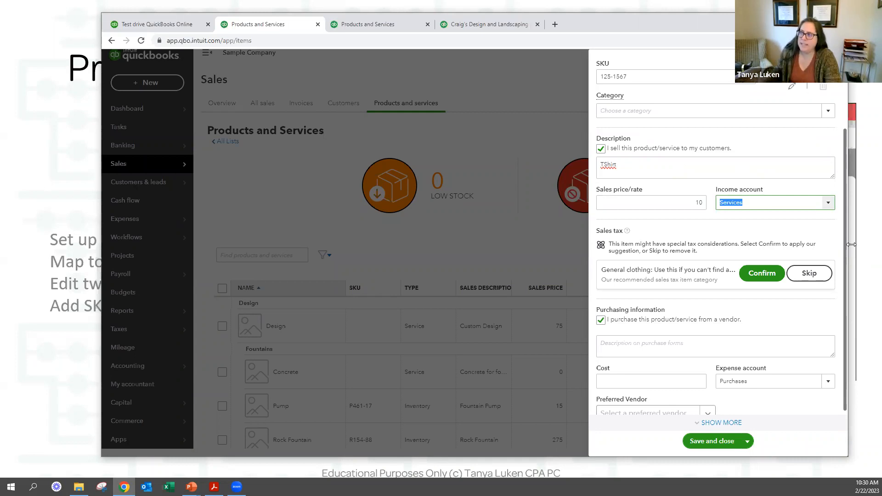
# Pick Landscaping Services from the Income account list in place of Services.
pyautogui.click(829, 205)
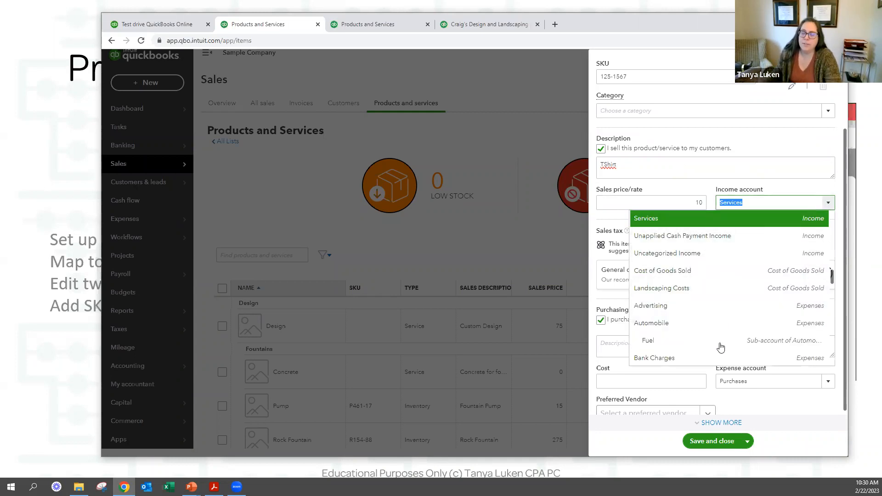
pyautogui.scroll(-2, 718, 345)
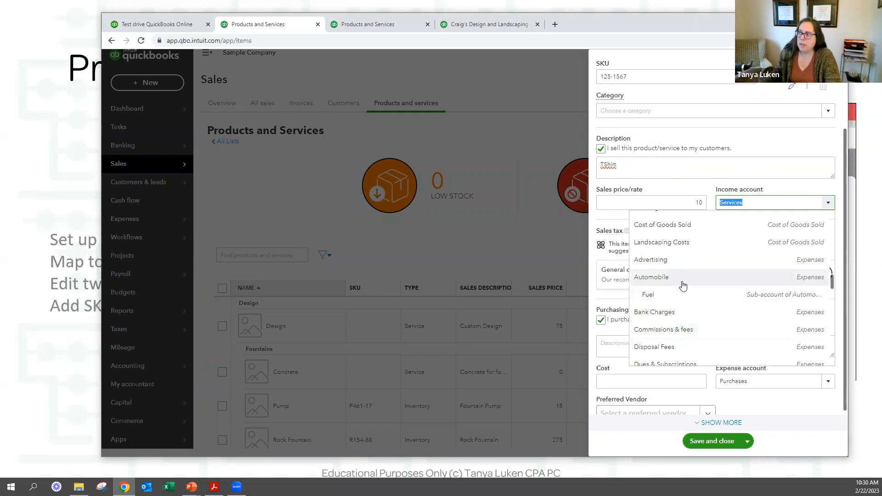
pyautogui.scroll(2, 683, 286)
pyautogui.scroll(-15, 682, 286)
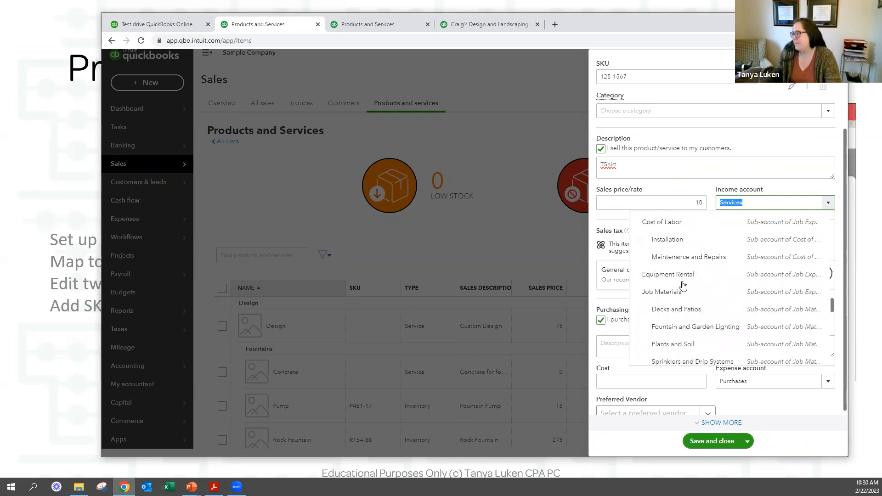
pyautogui.scroll(5, 683, 285)
pyautogui.scroll(-10, 684, 286)
pyautogui.scroll(8, 685, 286)
pyautogui.scroll(5, 686, 285)
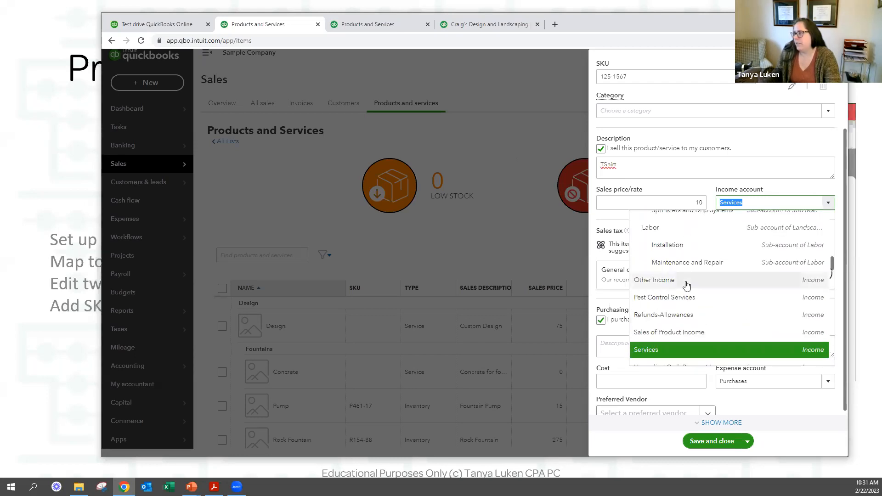
pyautogui.scroll(2, 705, 283)
pyautogui.scroll(1, 708, 285)
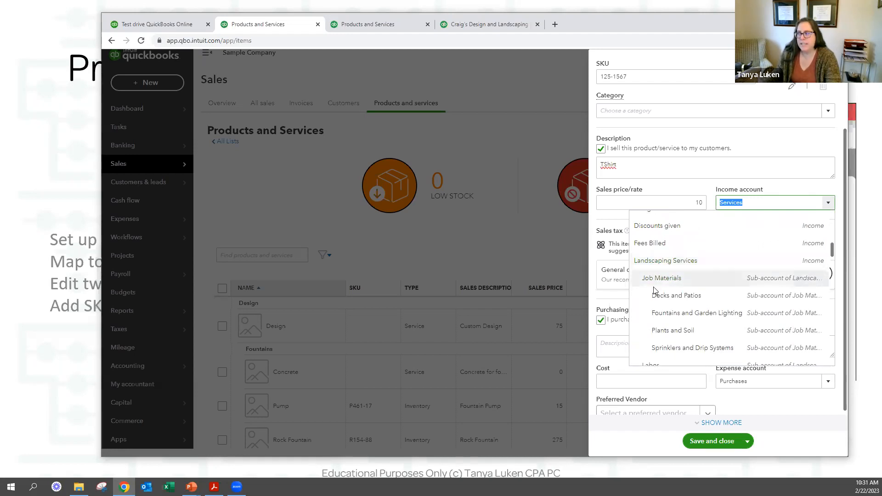
pyautogui.scroll(-1, 679, 280)
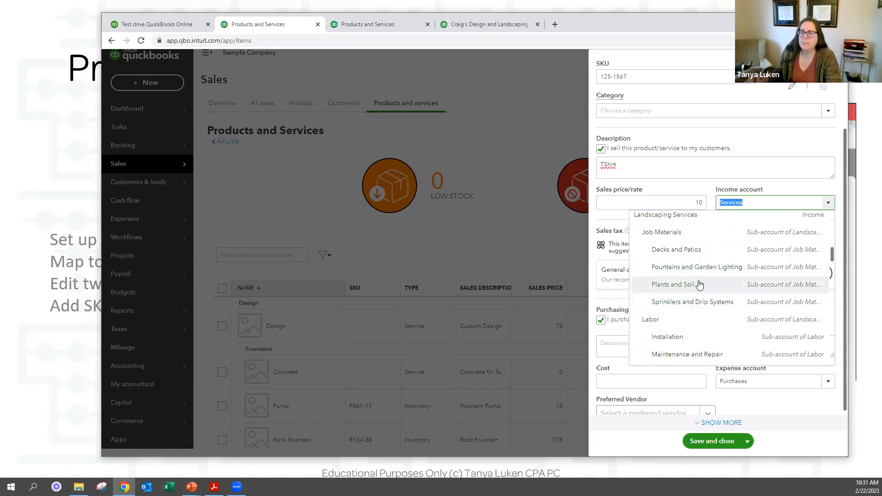
pyautogui.click(669, 220)
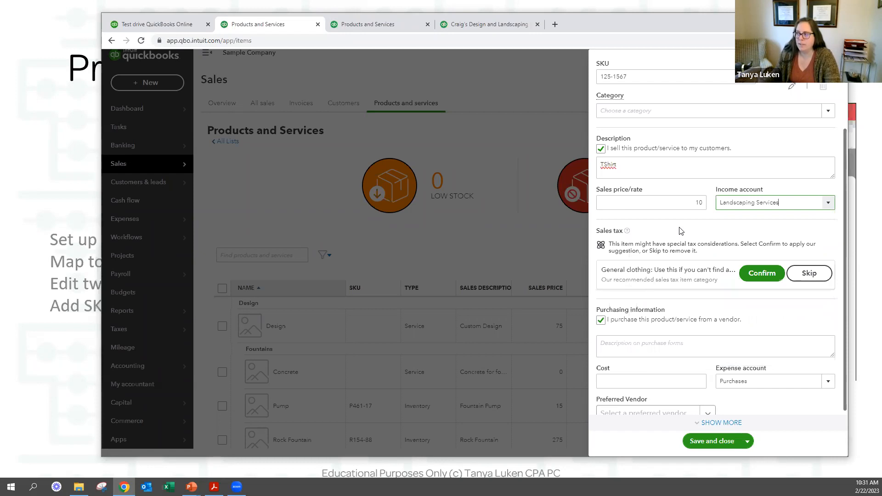
# Enter TShirt as the purchase-form description and pick Cost of Goods Sold as the expense account.
pyautogui.scroll(-1, 679, 231)
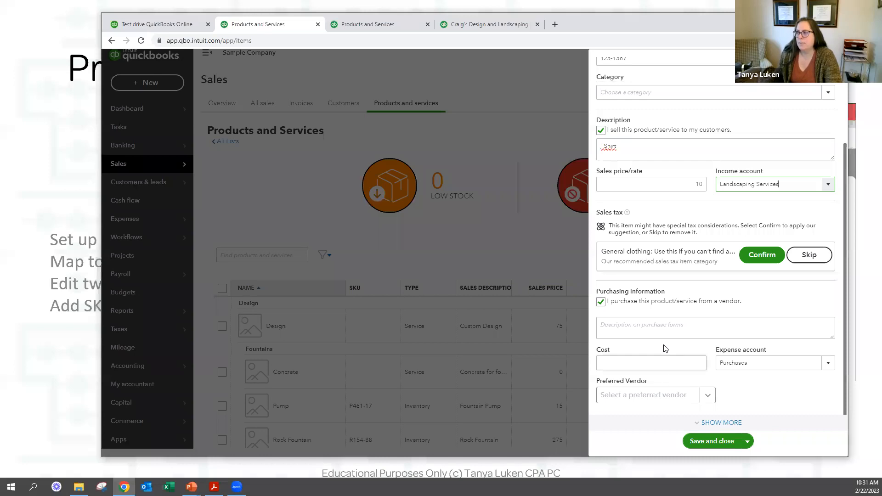
pyautogui.click(614, 325)
pyautogui.write('T')
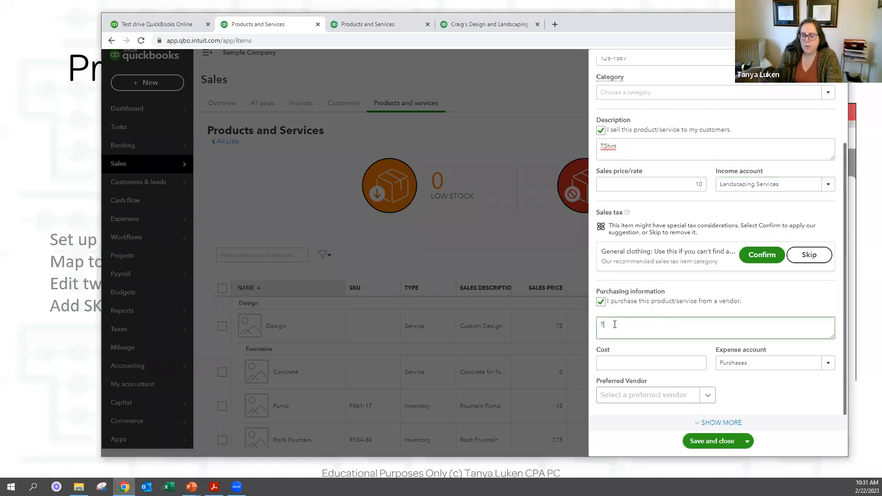
pyautogui.write('Shir')
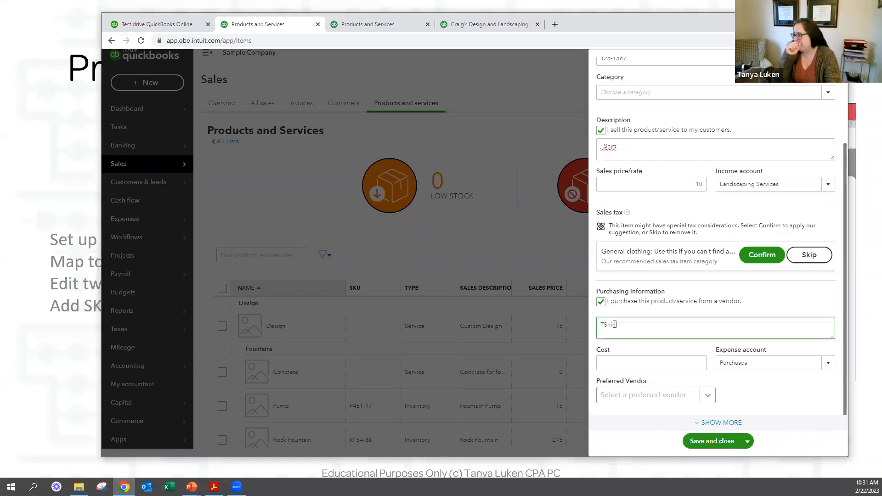
pyautogui.write('t')
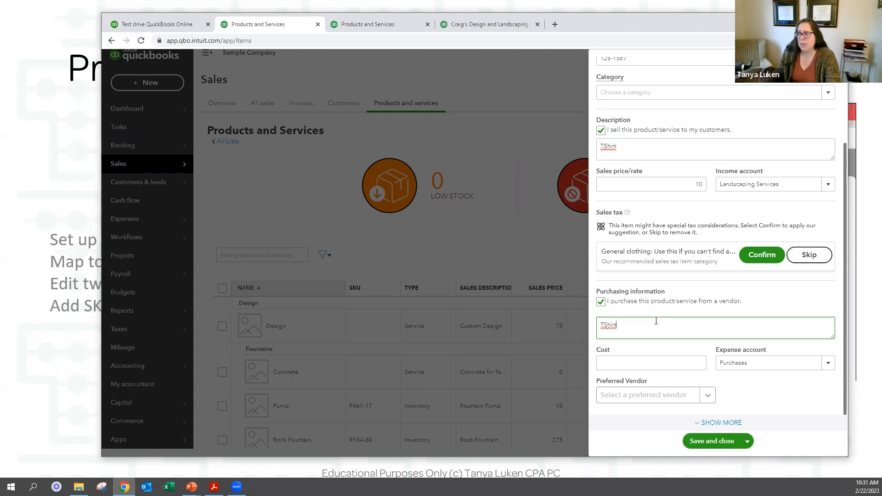
pyautogui.click(828, 367)
pyautogui.click(829, 370)
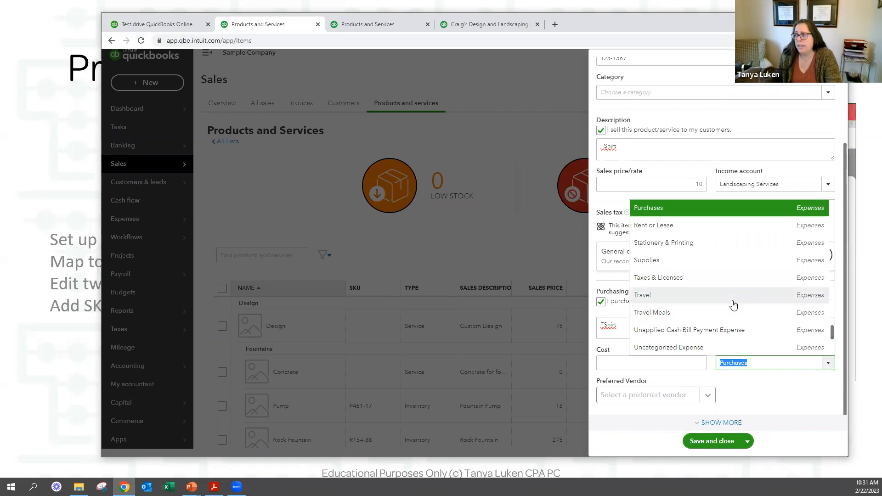
pyautogui.write('ost of Goods Sold')
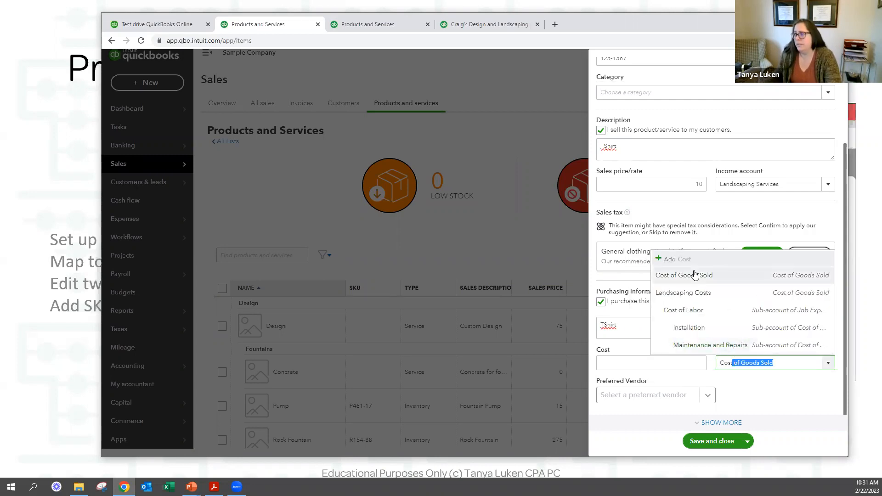
pyautogui.click(694, 274)
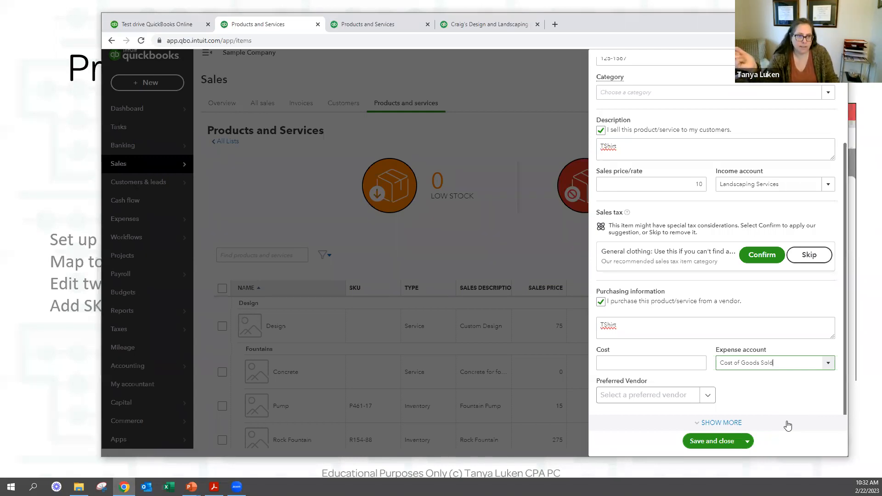
pyautogui.doubleClick(602, 146)
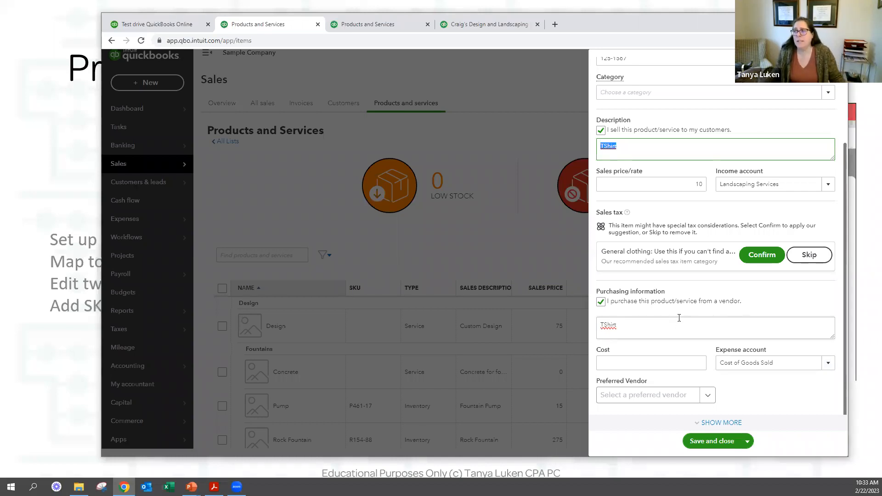
pyautogui.click(601, 303)
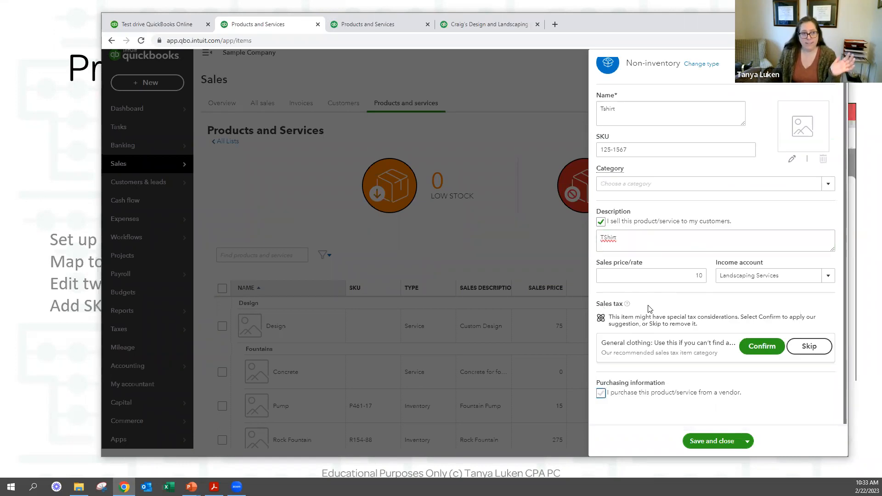
pyautogui.click(600, 393)
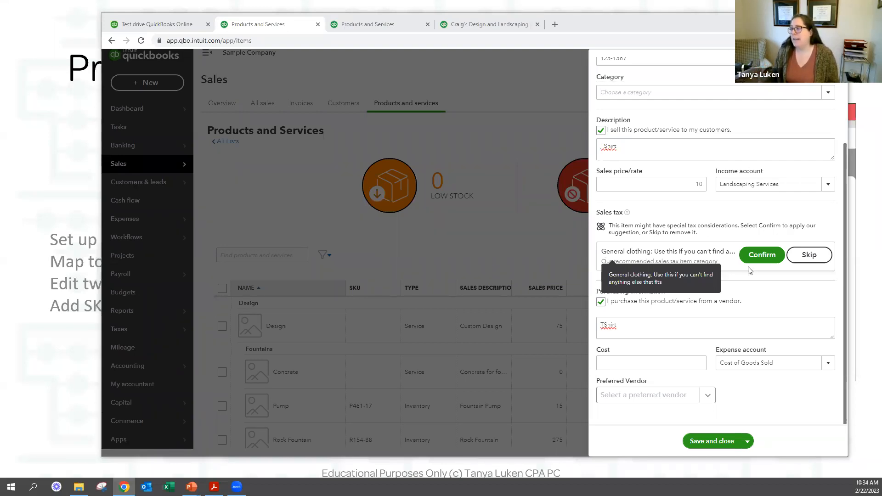
# Confirm General clothing as the Tshirt's tax category, then browse all categories, collapsing Clothing and Sales tax holidays.
pyautogui.click(762, 255)
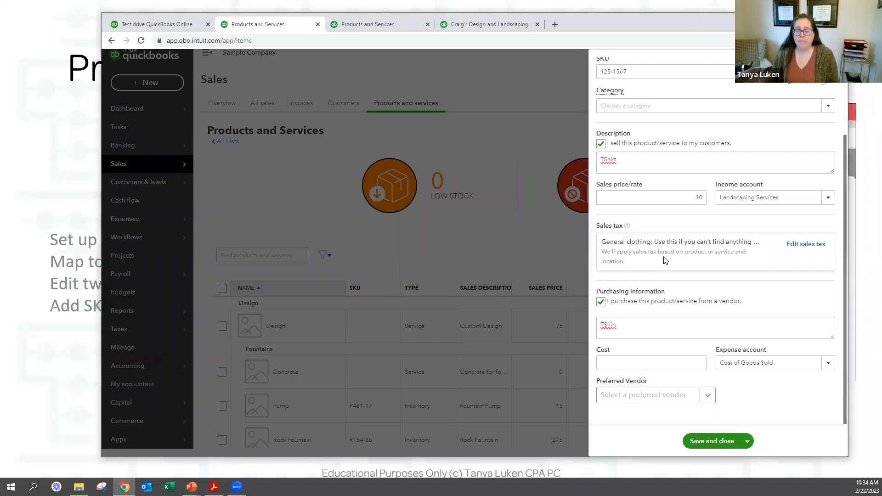
pyautogui.click(805, 243)
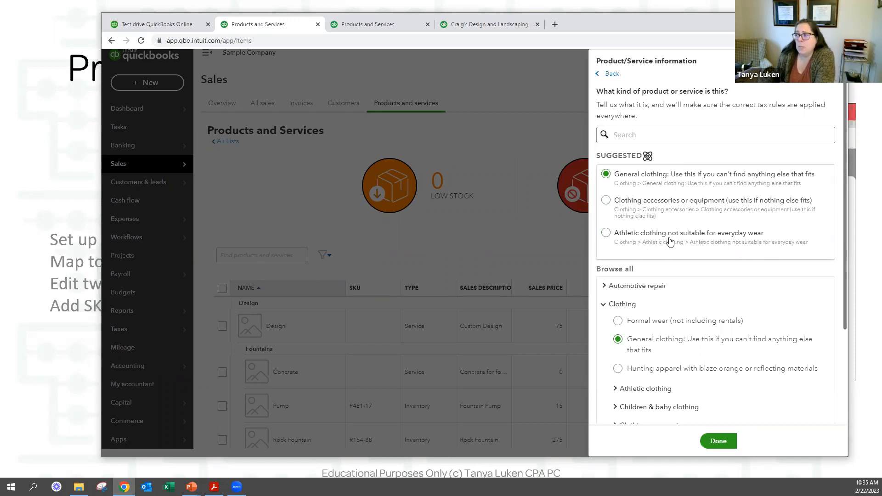
pyautogui.click(603, 304)
pyautogui.scroll(-2, 629, 284)
pyautogui.scroll(-2, 634, 338)
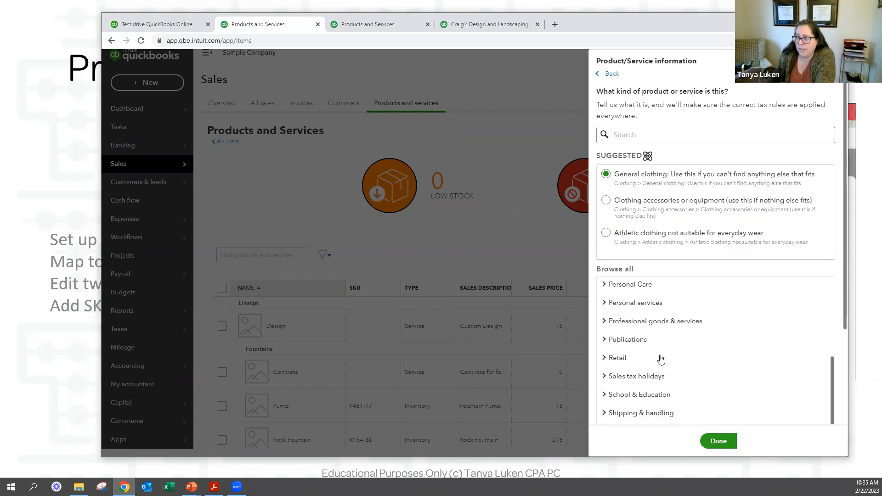
pyautogui.scroll(-3, 660, 360)
pyautogui.scroll(3, 653, 324)
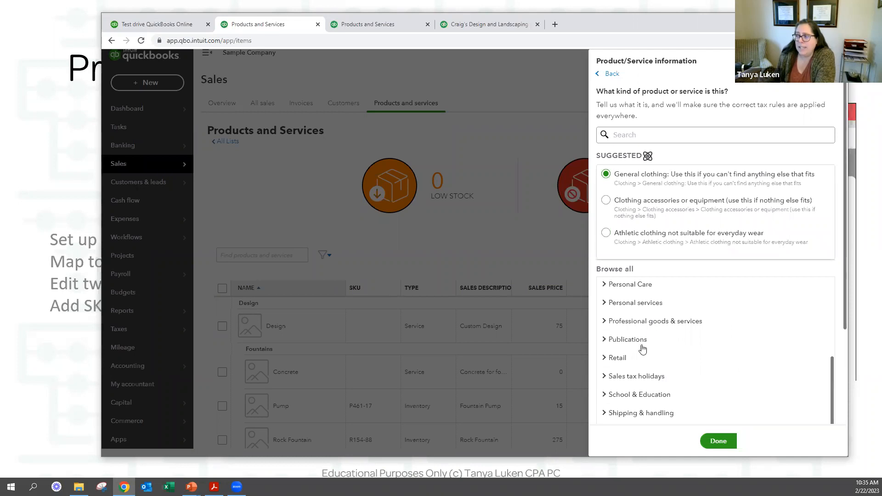
pyautogui.scroll(-3, 634, 370)
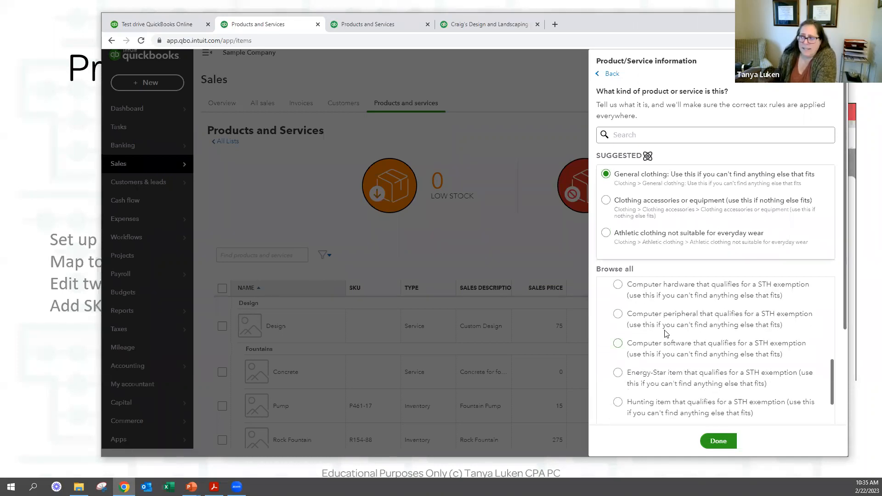
pyautogui.scroll(1, 615, 331)
pyautogui.click(611, 289)
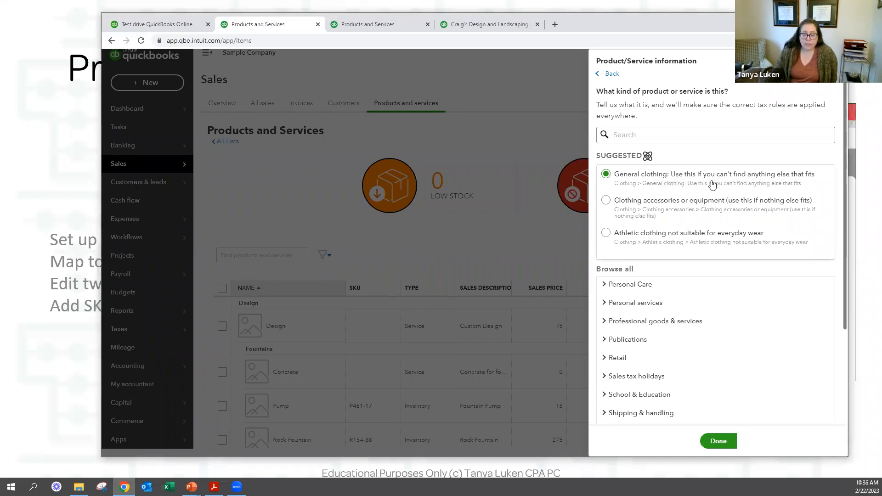
pyautogui.scroll(-3, 727, 184)
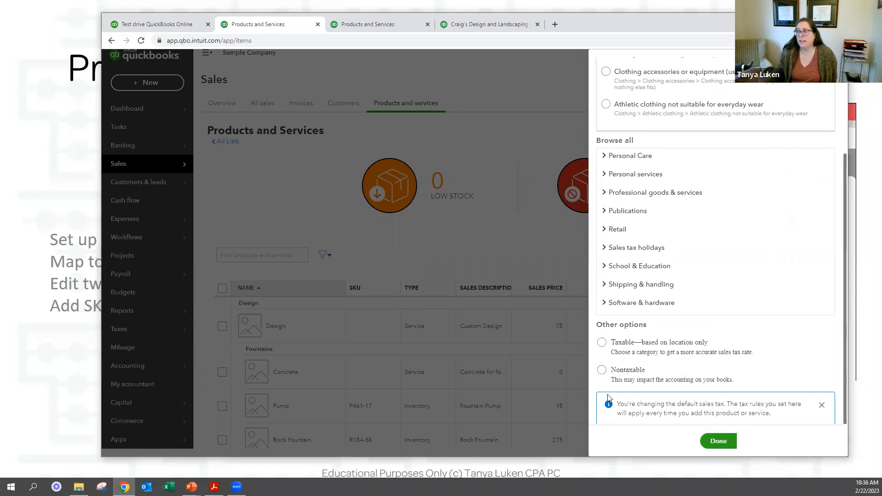
# Mark the Tshirt Nontaxable, close the item panel, and scroll the list to review taxable items.
pyautogui.click(602, 370)
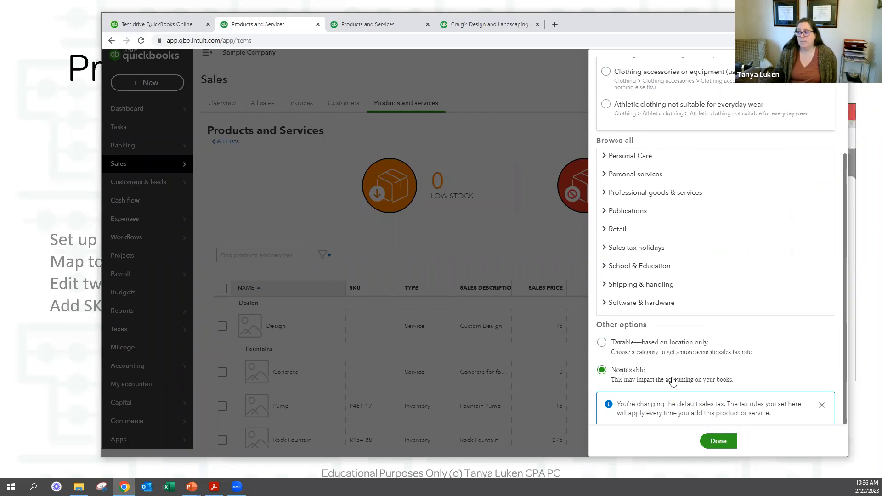
pyautogui.scroll(3, 777, 206)
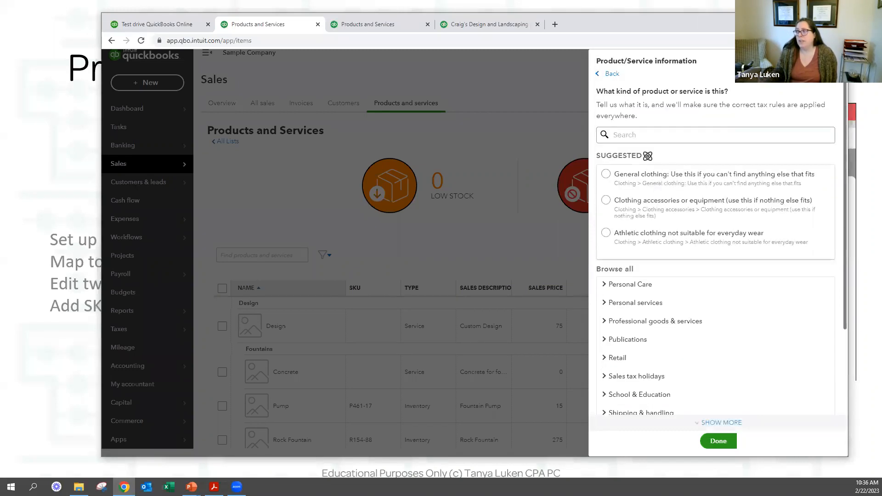
pyautogui.click(834, 61)
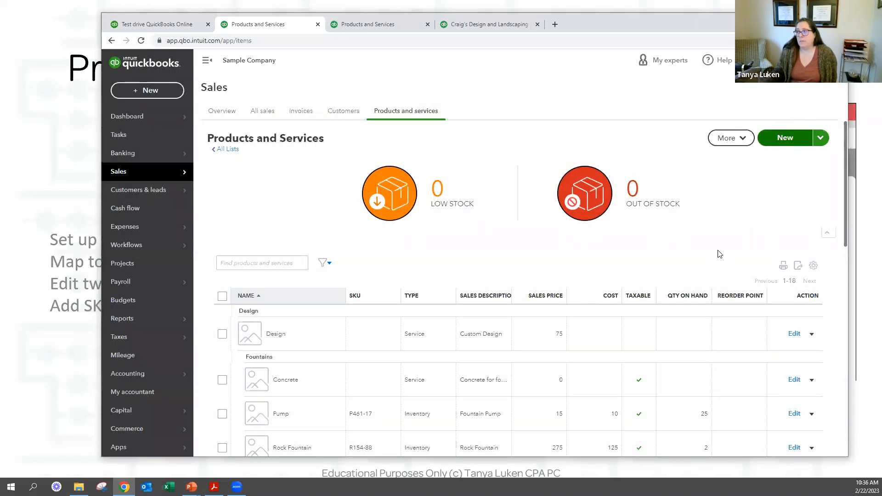
pyautogui.scroll(-1, 736, 258)
pyautogui.scroll(-1, 769, 274)
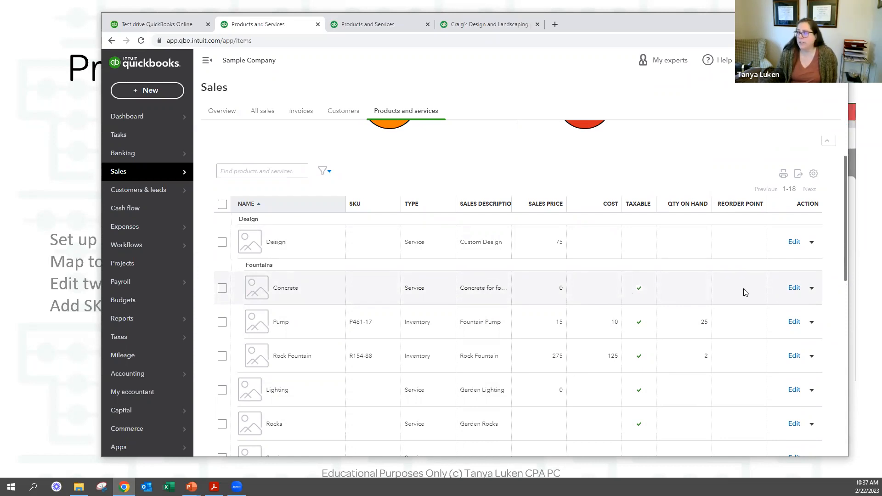
# Edit Concrete, keep its sales tax as Nontaxable, and save the item.
pyautogui.click(792, 291)
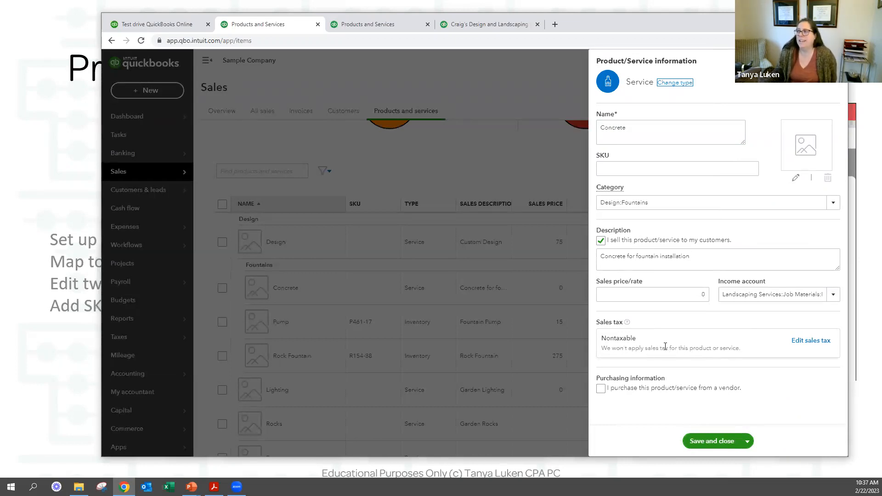
pyautogui.click(801, 343)
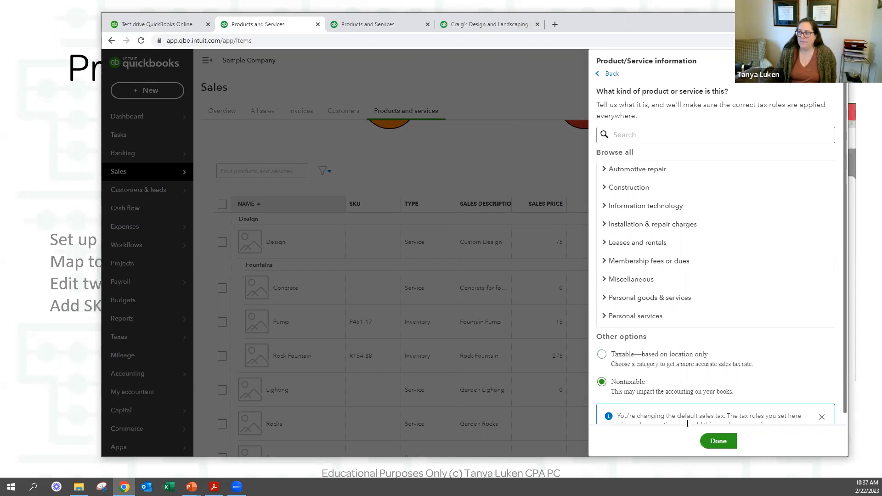
pyautogui.click(717, 440)
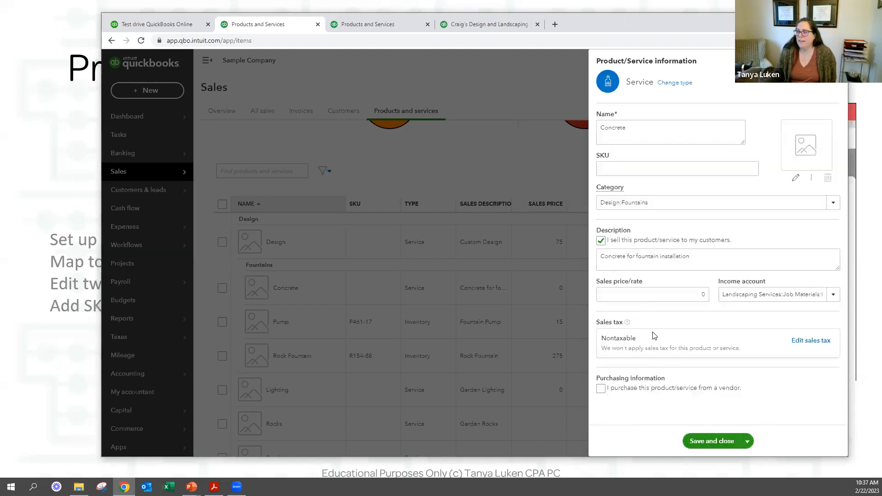
pyautogui.click(711, 442)
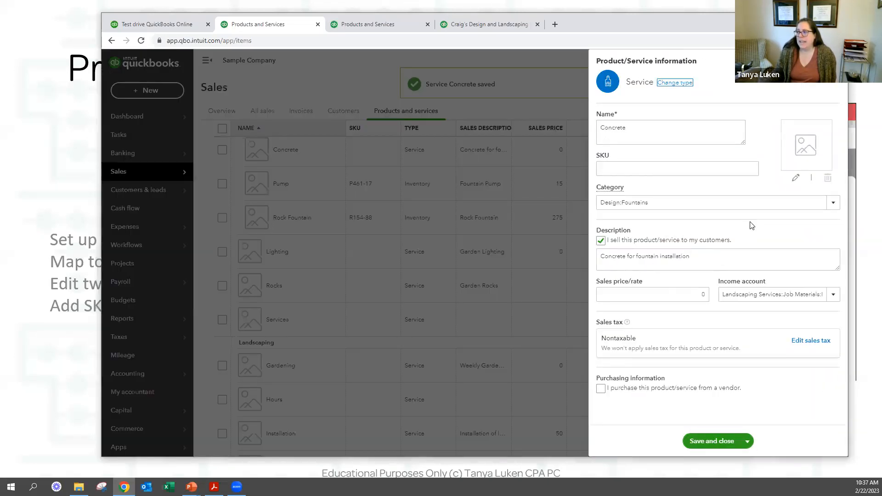
# Search Concrete's sales tax categories for 'clothing'.
pyautogui.click(813, 345)
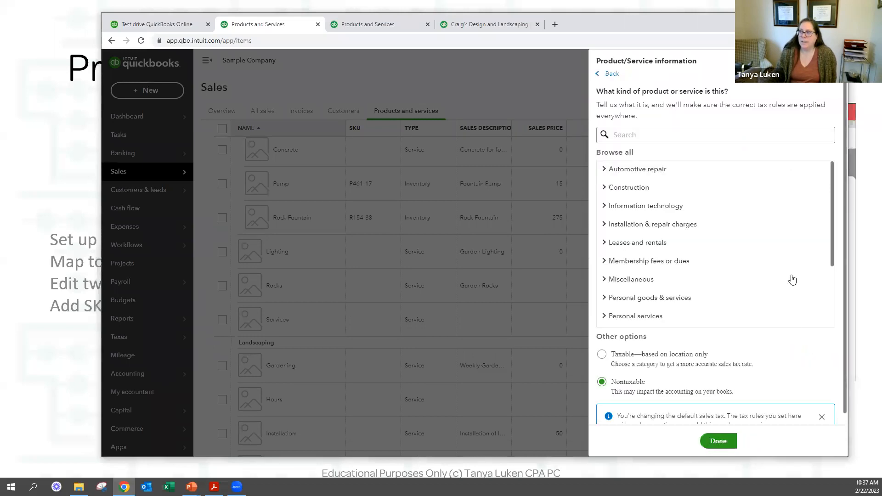
pyautogui.click(640, 138)
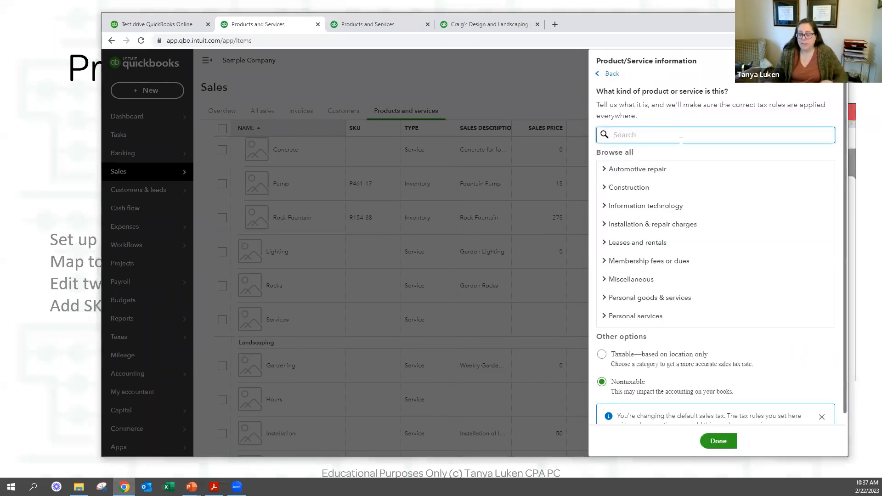
pyautogui.write('general clothing')
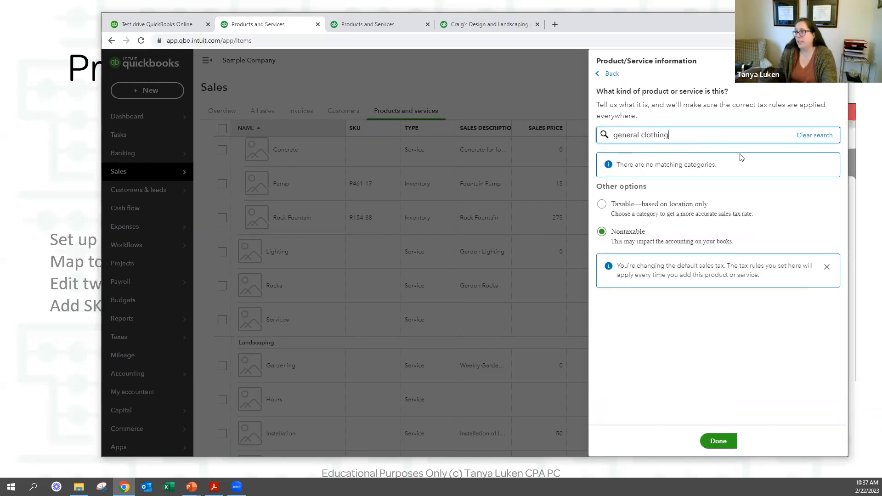
pyautogui.hotkey('ctrl', 'a')
pyautogui.write('cothing')
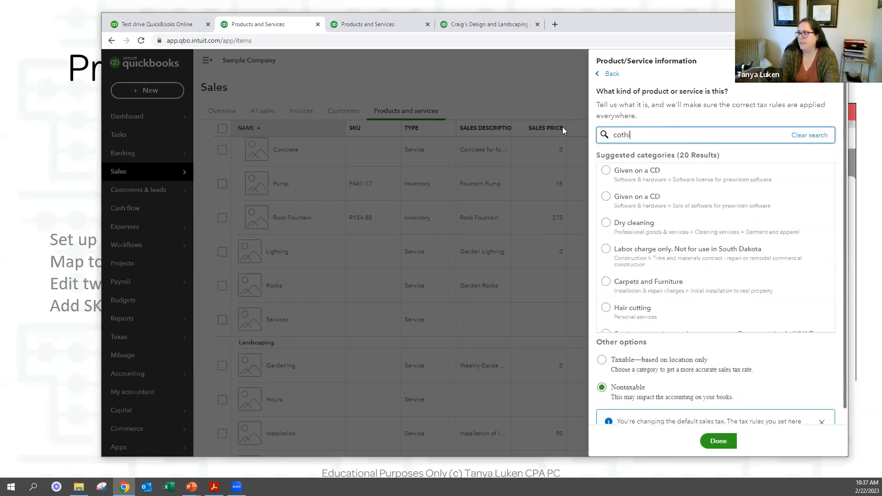
pyautogui.press('Left')
pyautogui.press('Left')
pyautogui.press('Left')
pyautogui.press('Left')
pyautogui.press('Left')
pyautogui.press('Left')
pyautogui.write('l')
pyautogui.hotkey('ctrl', 'a')
pyautogui.write('clothing')
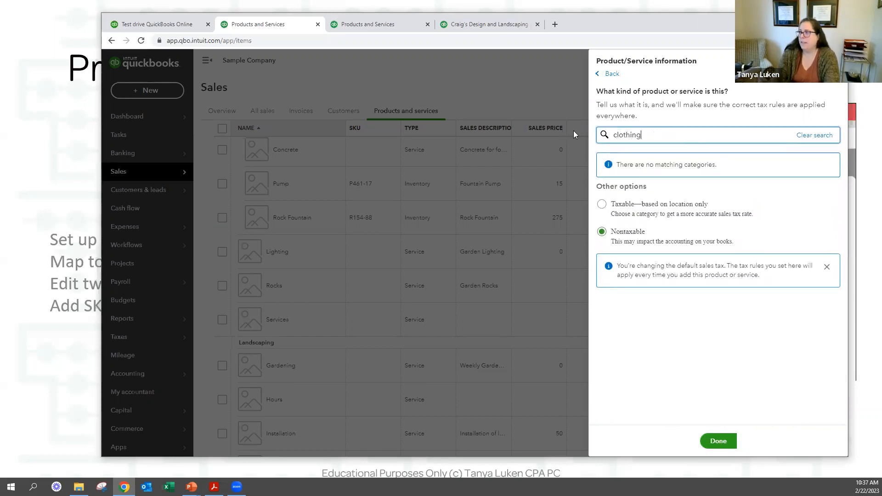
# Try a clothing category and location-based taxable, then settle on Nontaxable and return to the list.
pyautogui.click(604, 172)
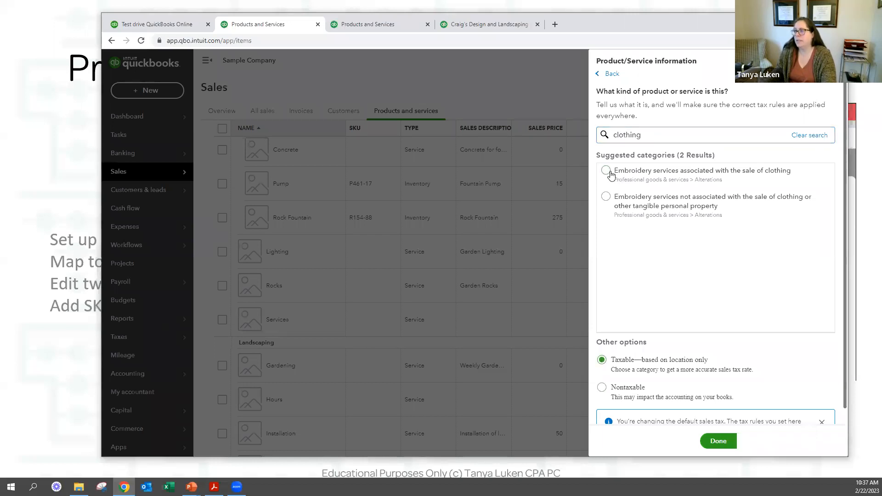
pyautogui.scroll(-1, 649, 202)
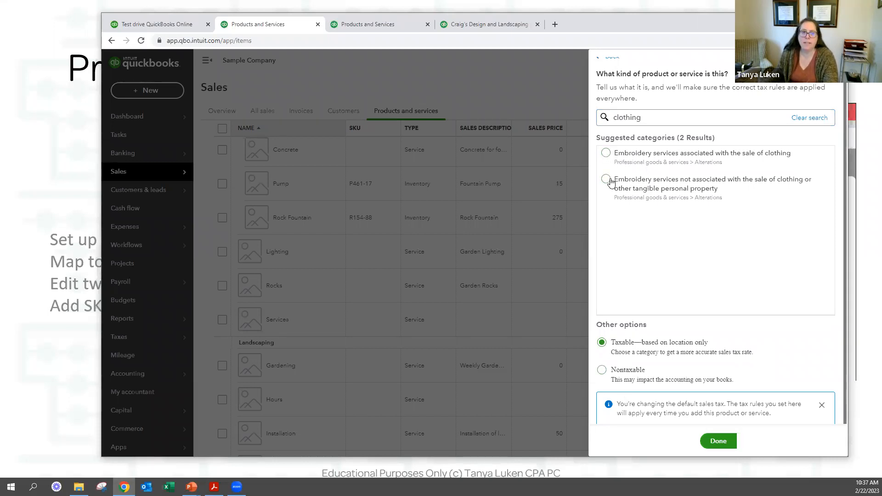
pyautogui.click(604, 371)
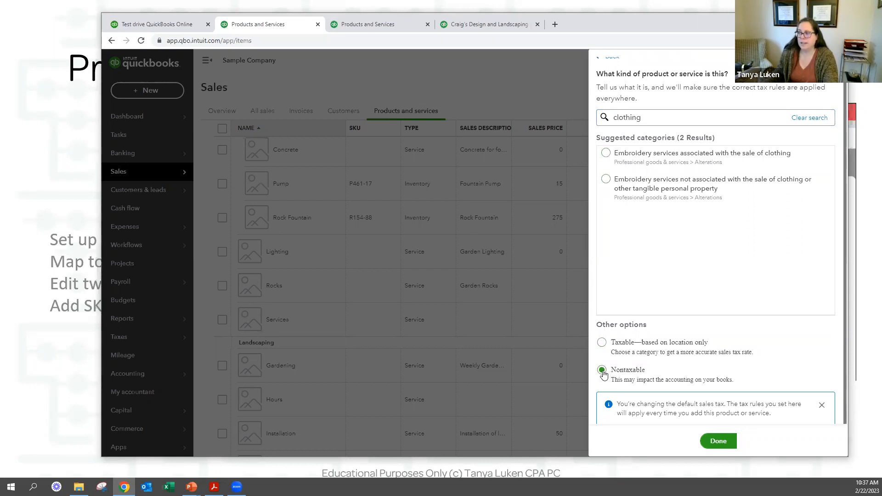
pyautogui.click(601, 344)
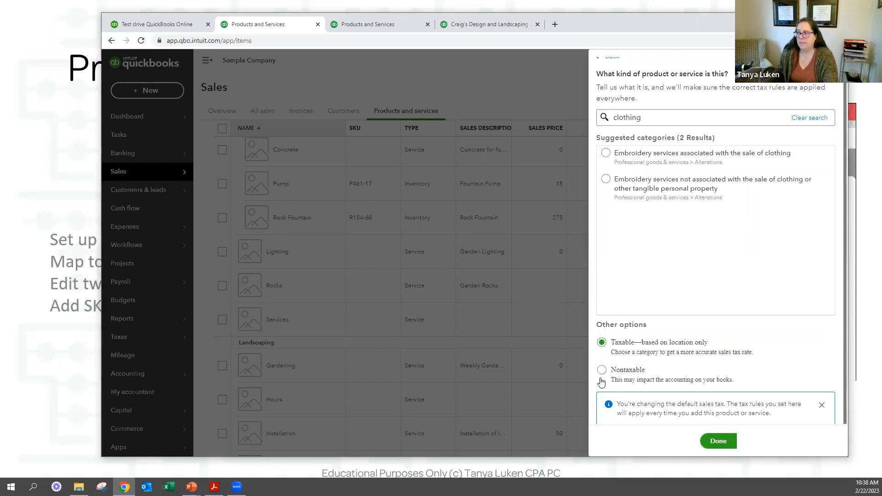
pyautogui.click(626, 372)
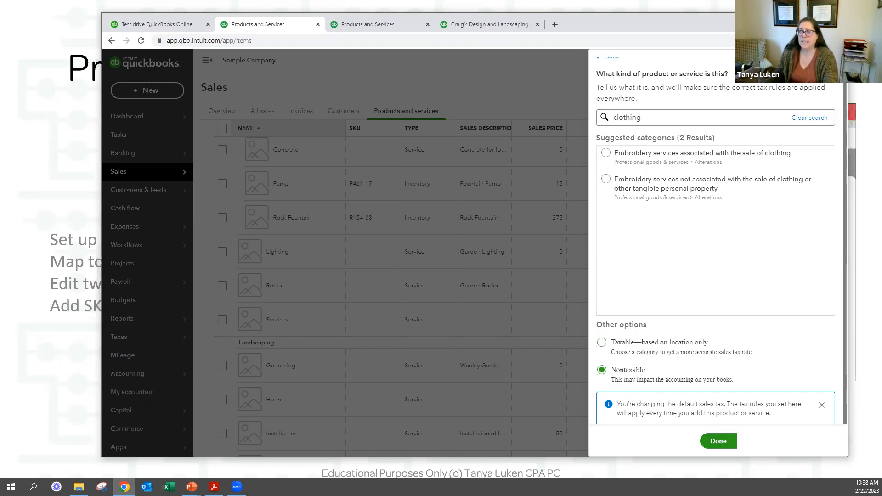
pyautogui.click(507, 241)
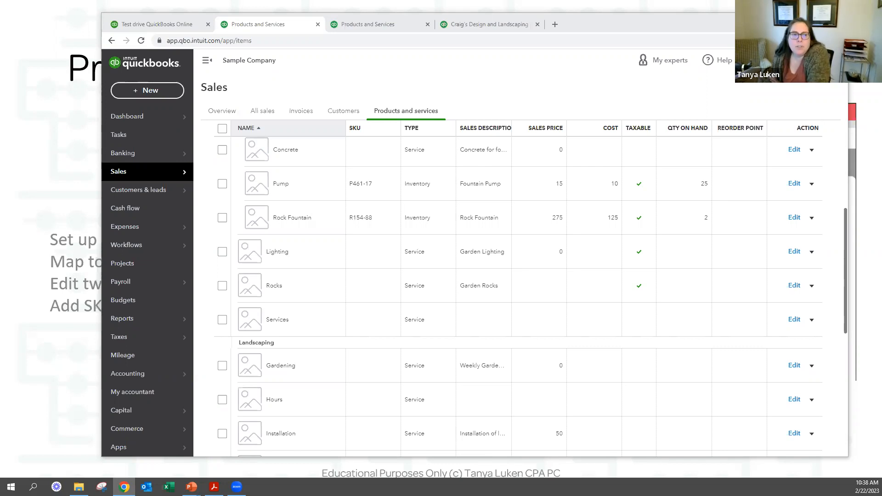
pyautogui.click(685, 188)
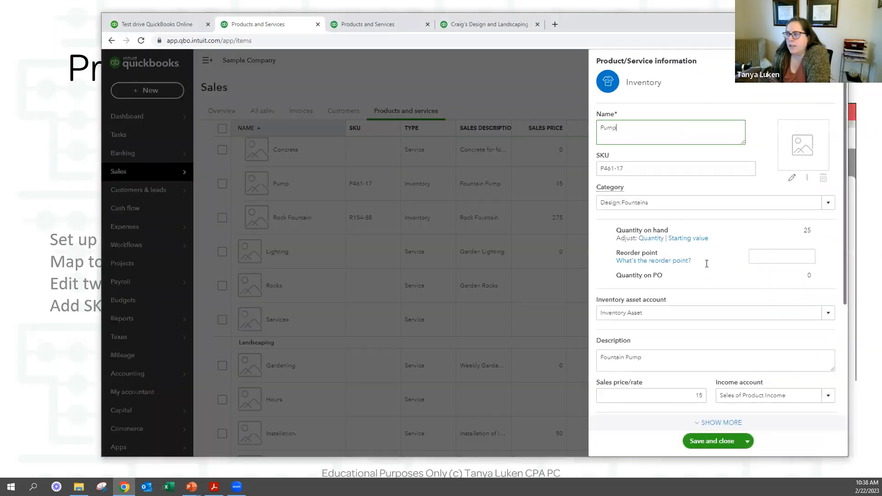
pyautogui.scroll(-4, 707, 264)
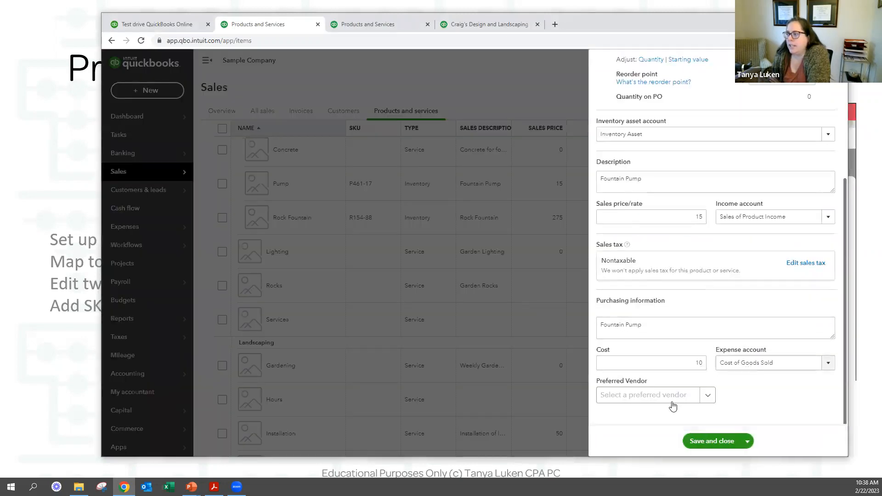
pyautogui.click(617, 402)
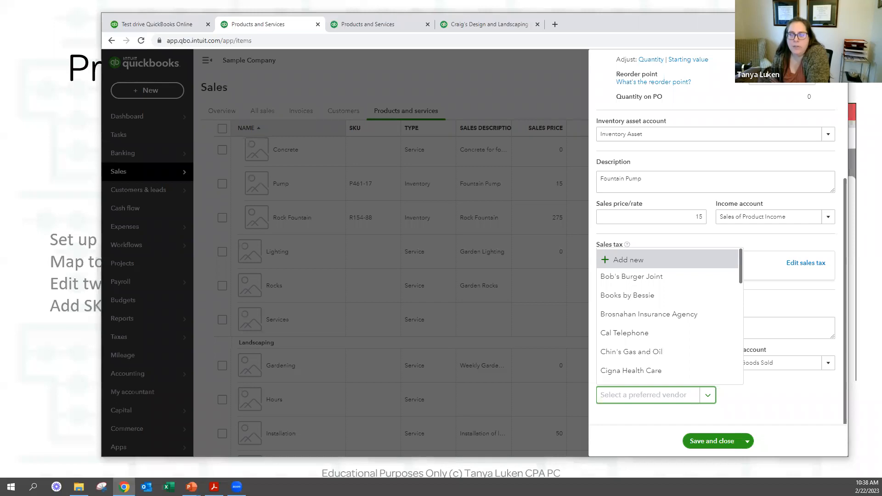
pyautogui.scroll(4, 734, 151)
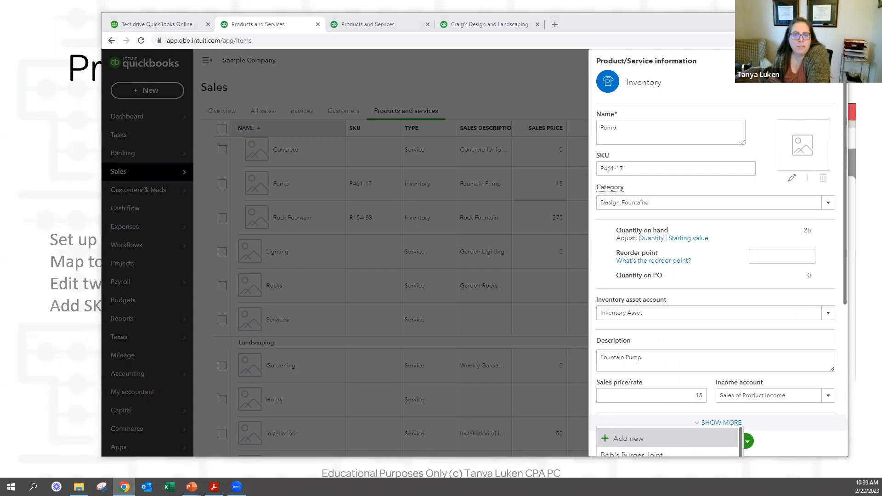
pyautogui.scroll(-4, 710, 311)
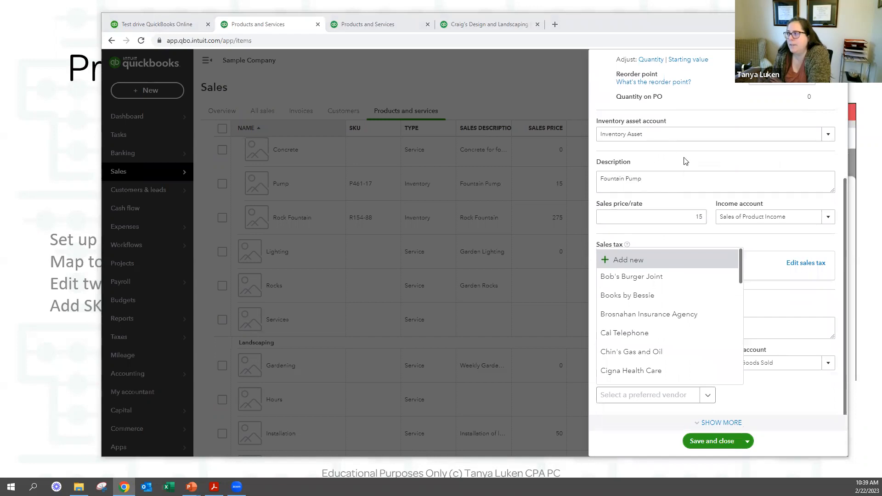
pyautogui.click(749, 282)
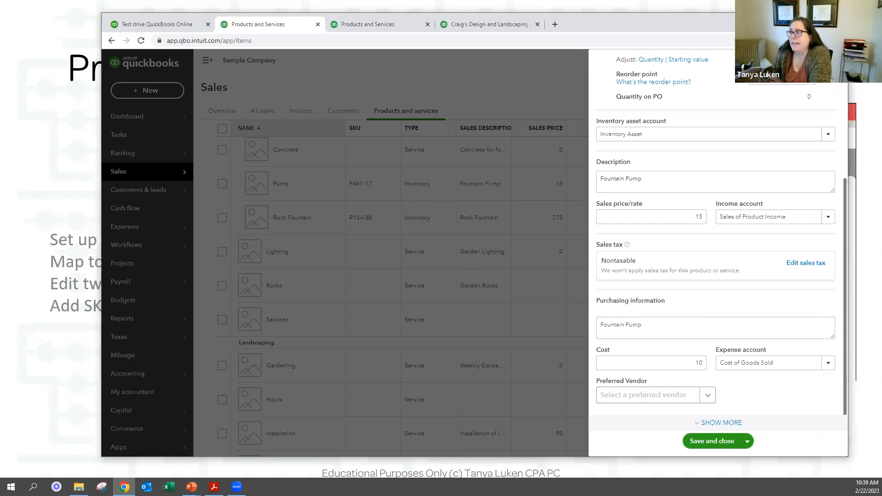
pyautogui.click(468, 112)
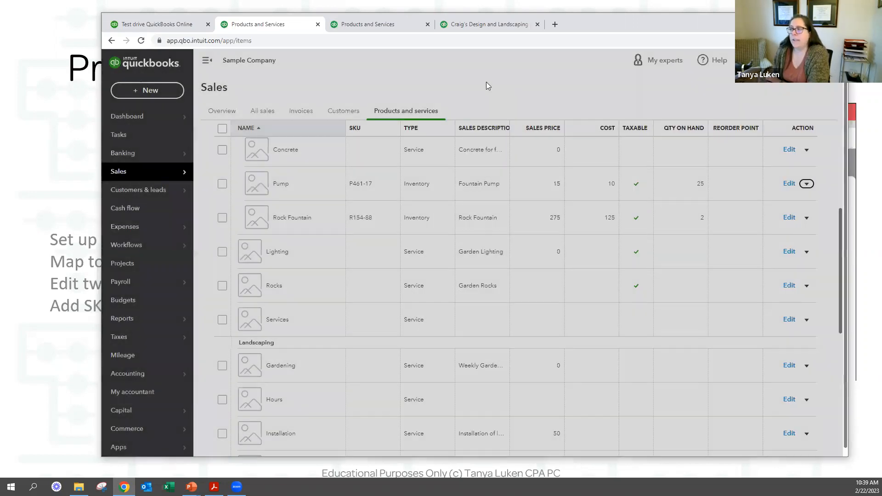
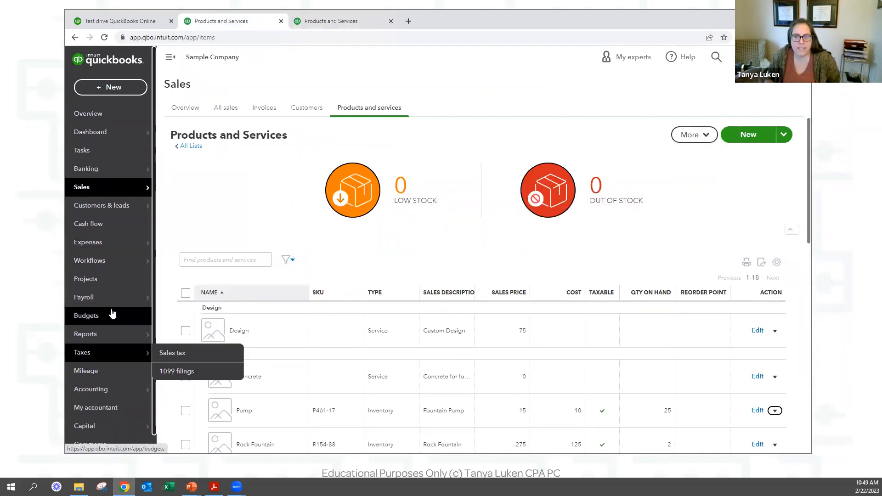
# Go to the Vendors list under Expenses and start a new vendor.
pyautogui.moveTo(118, 241)
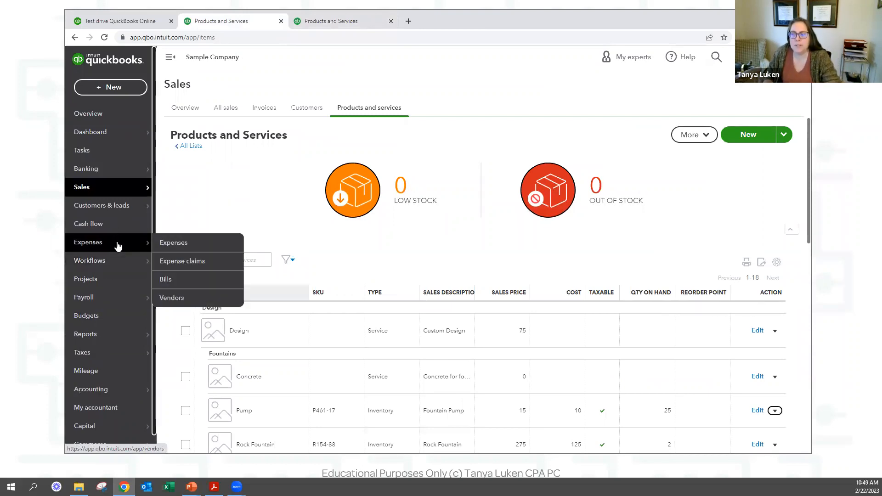
pyautogui.click(178, 304)
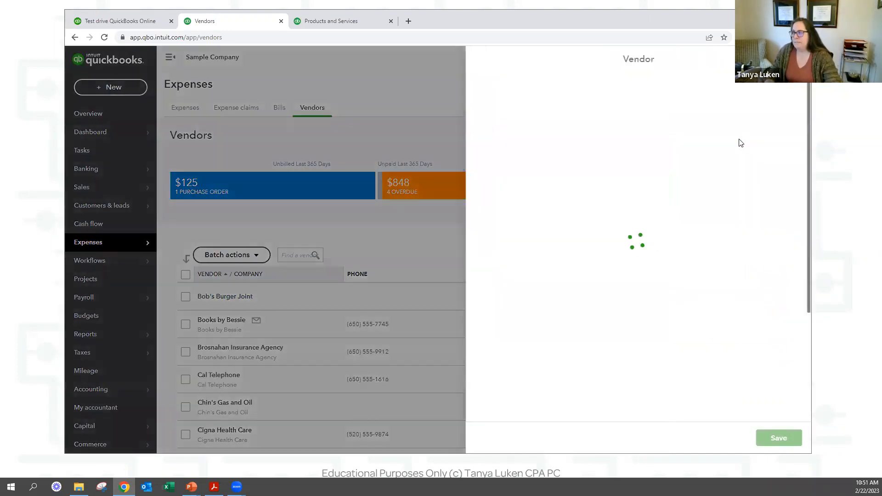
pyautogui.click(740, 138)
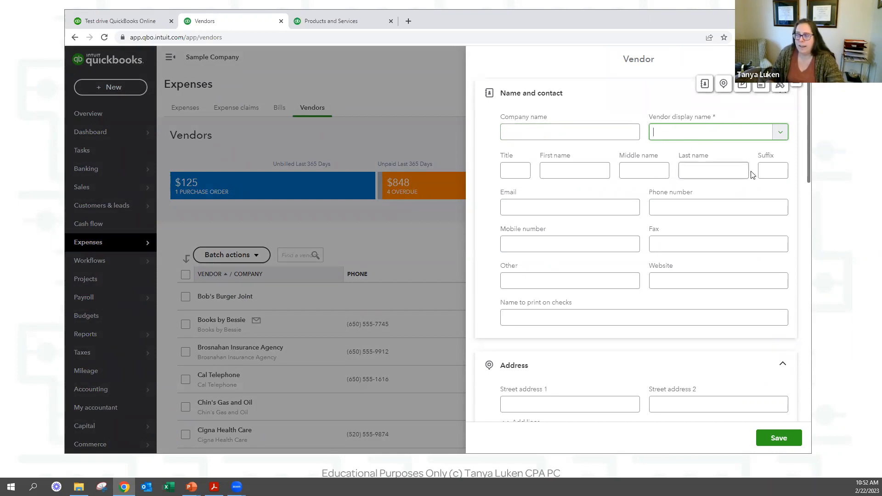
# Close the empty vendor form and start a new check from the + New menu.
pyautogui.click(798, 58)
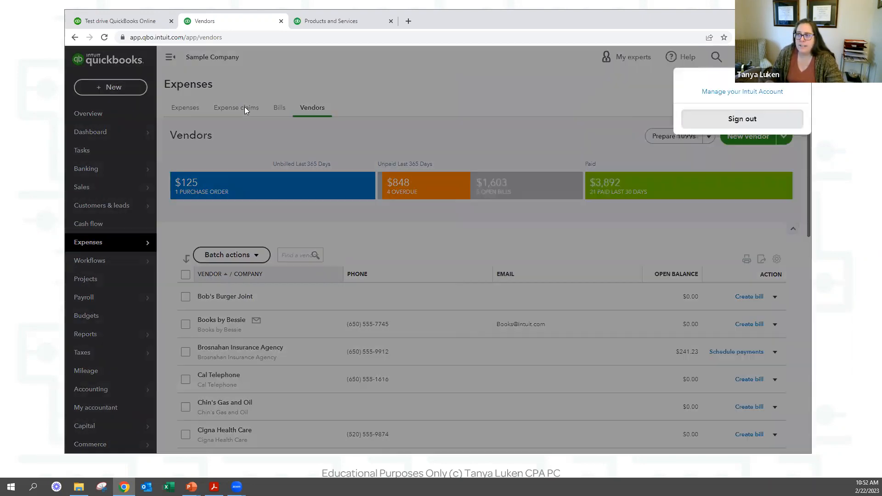
pyautogui.click(206, 112)
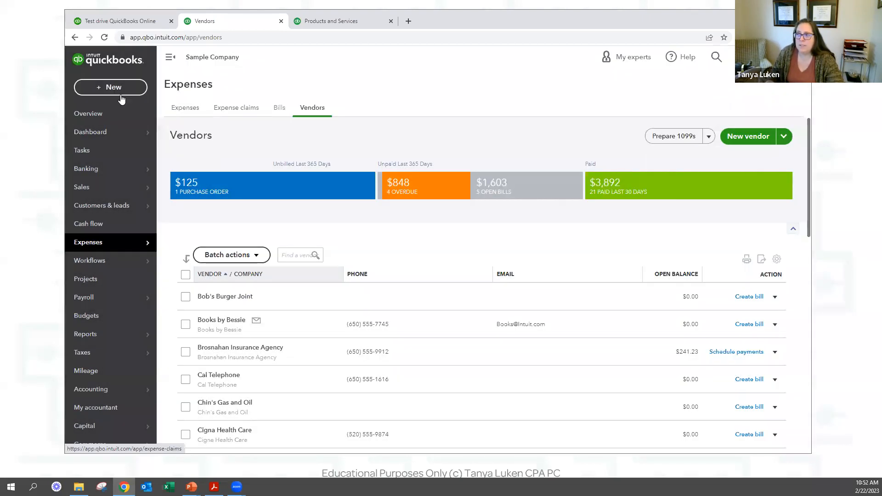
pyautogui.click(118, 90)
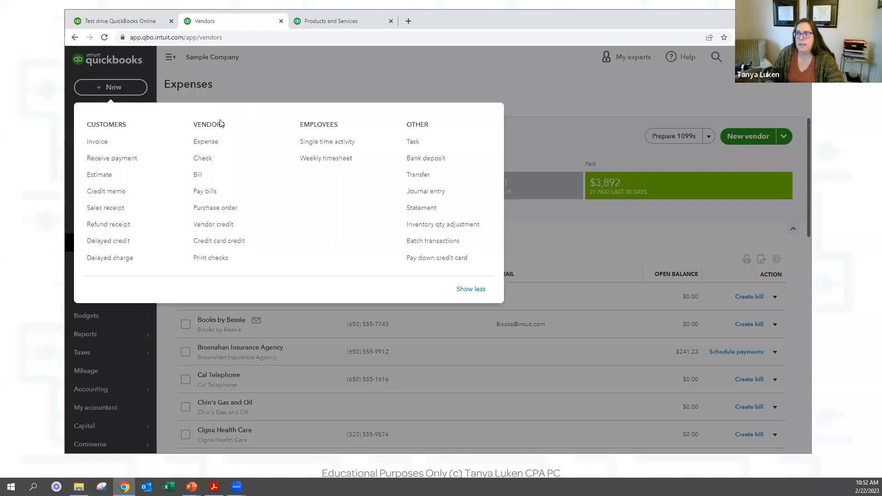
pyautogui.click(209, 160)
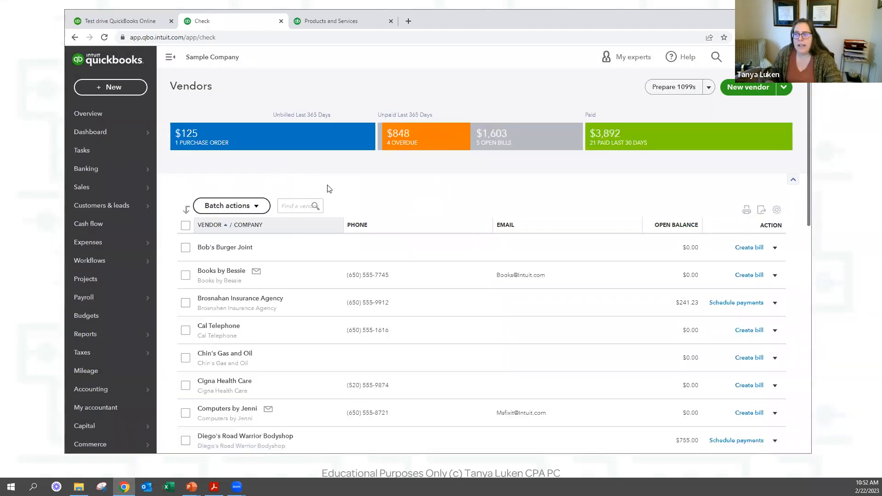
# Add the vendor's name as a new payee, then discard the vendor details unsaved.
pyautogui.click(100, 93)
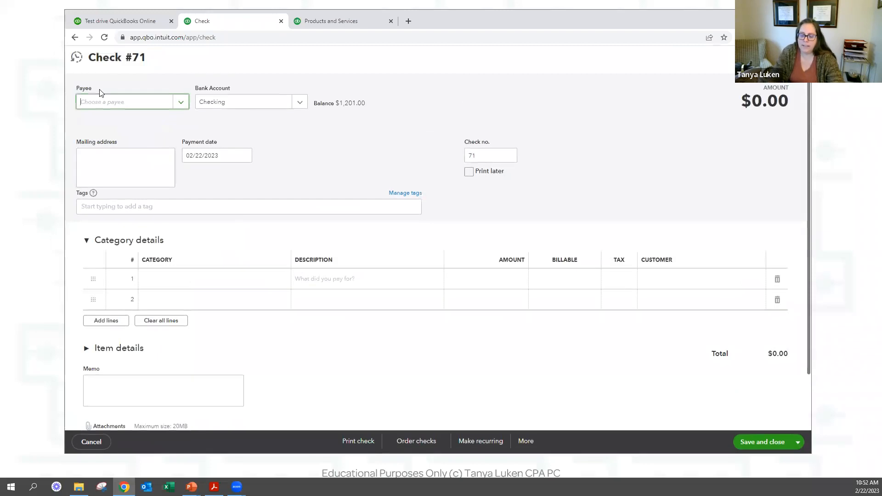
pyautogui.write('Barbara')
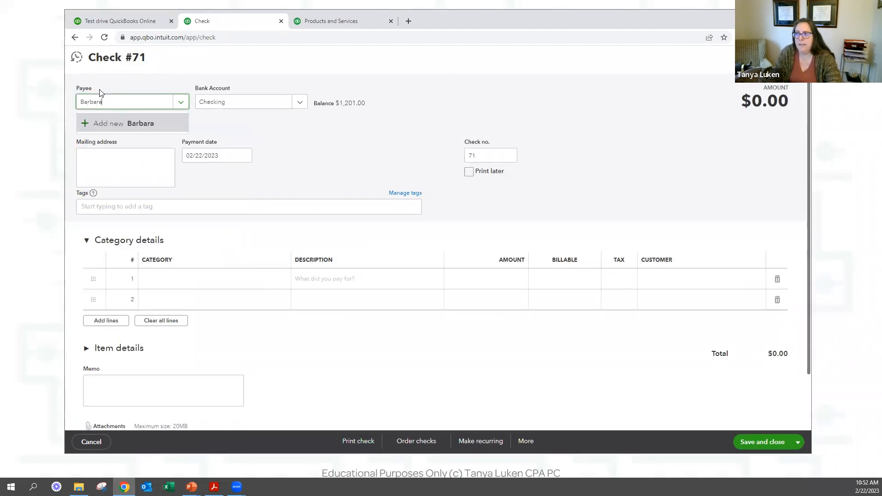
pyautogui.write(' Gordon')
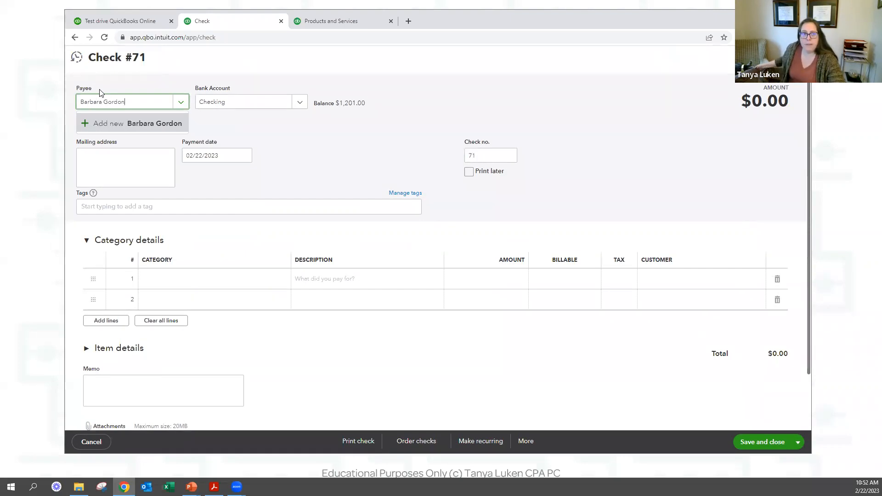
pyautogui.click(154, 125)
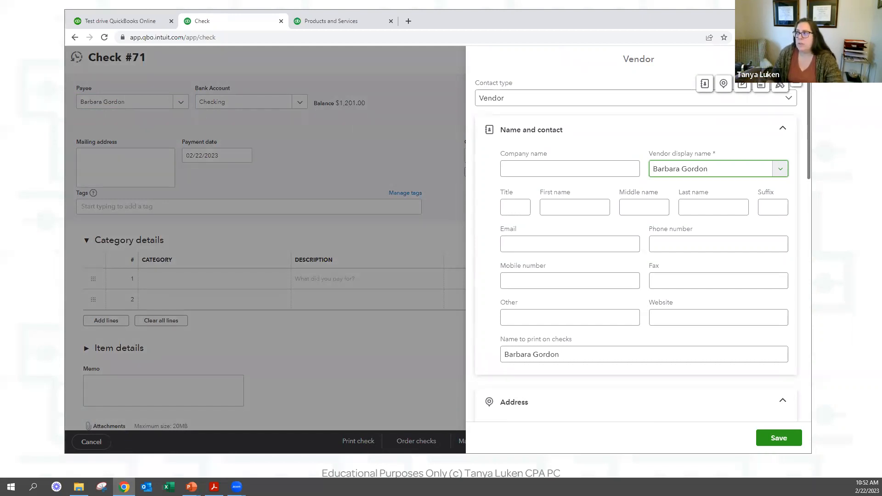
pyautogui.click(414, 143)
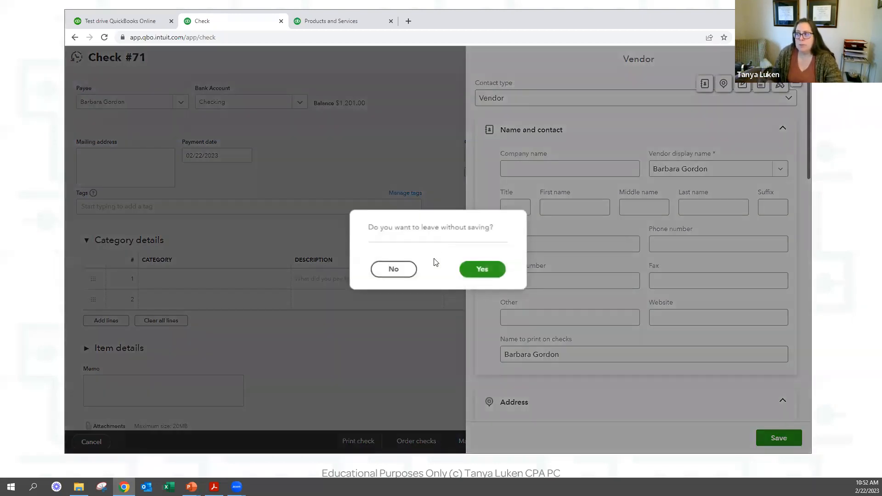
pyautogui.click(469, 268)
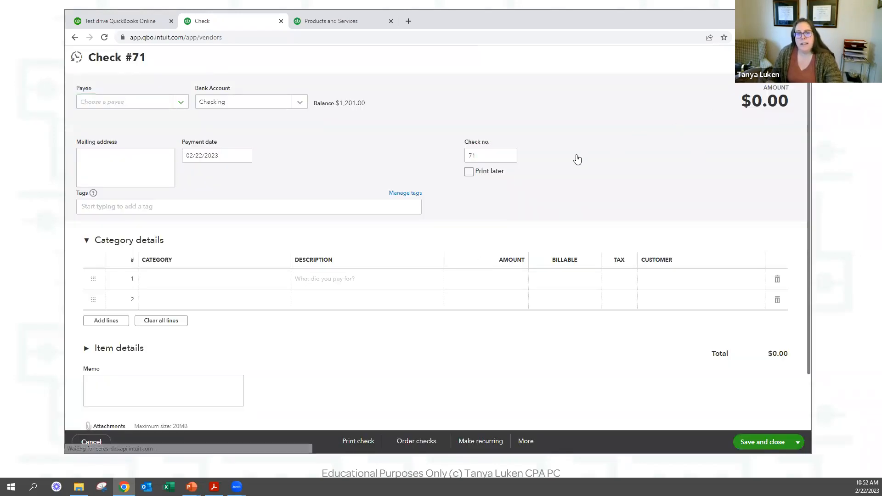
# Start a new vendor and enter the vendor's first and last name.
pyautogui.click(743, 137)
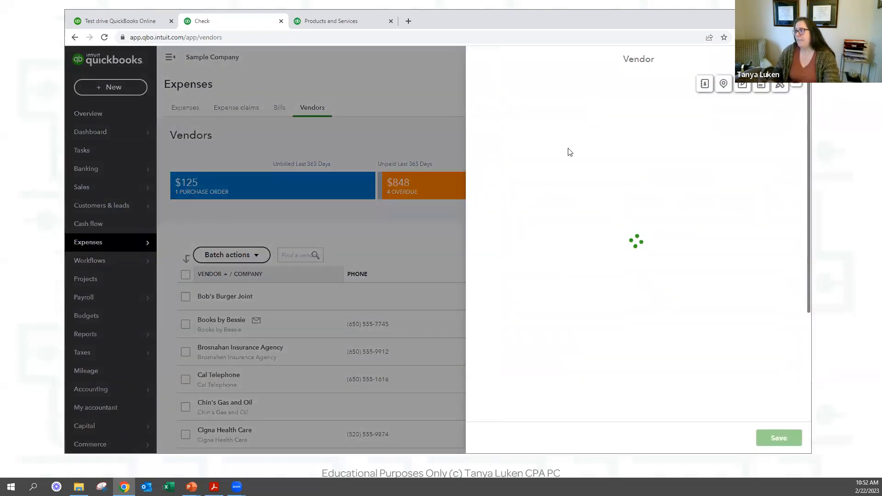
pyautogui.click(550, 135)
pyautogui.click(597, 180)
pyautogui.click(728, 181)
pyautogui.click(581, 181)
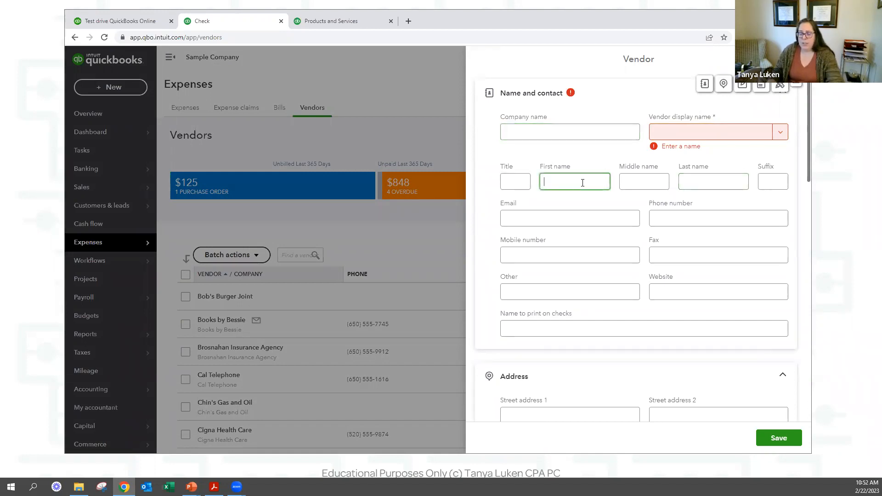
pyautogui.write('Barbar')
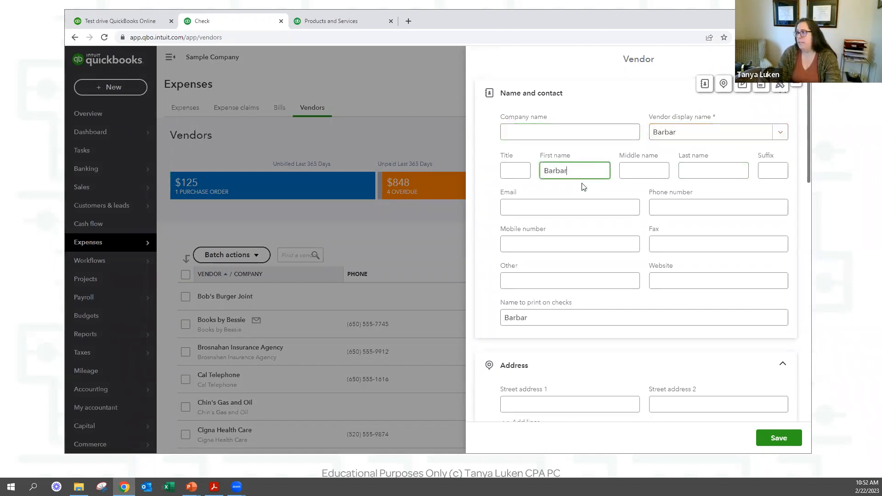
pyautogui.write('a')
pyautogui.press('Tab')
pyautogui.press('Tab')
pyautogui.write('Gordon')
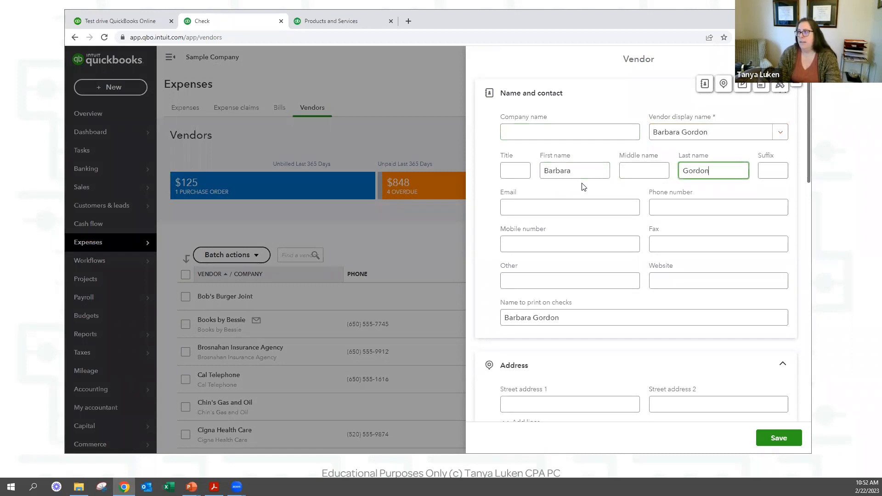
# Fill in the vendor's e-mail address, correcting typos along the way.
pyautogui.click(571, 208)
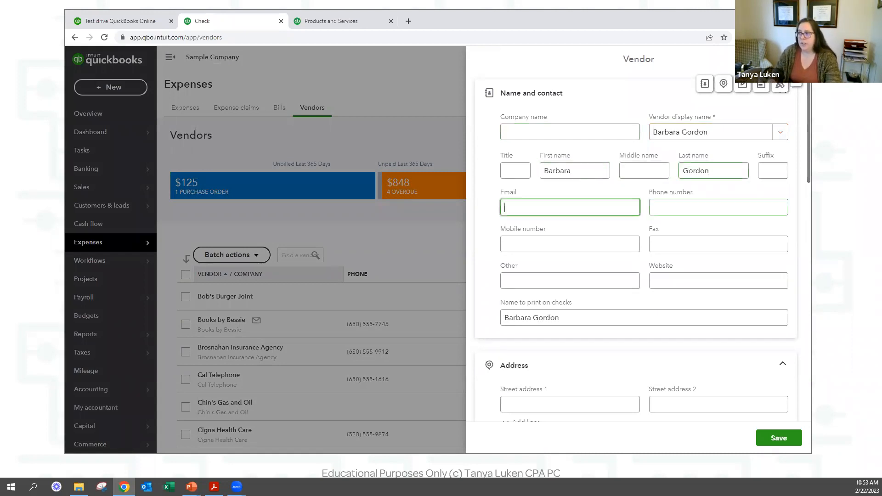
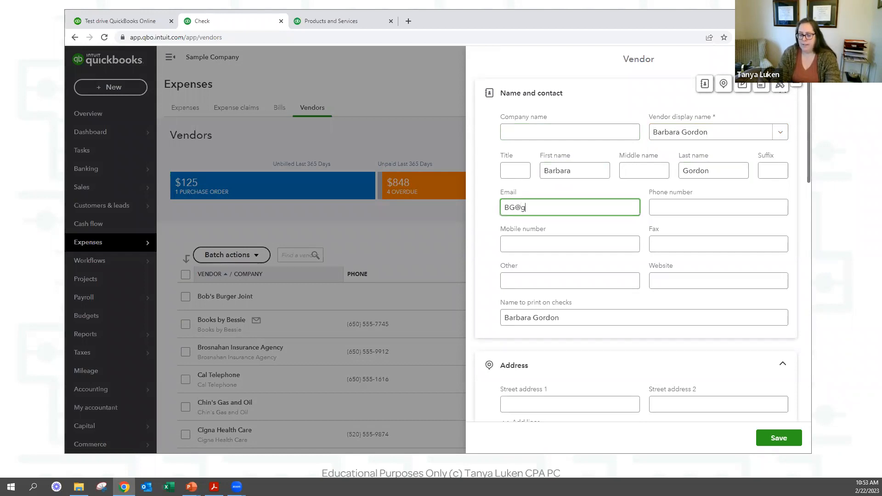
pyautogui.press('BackSpace')
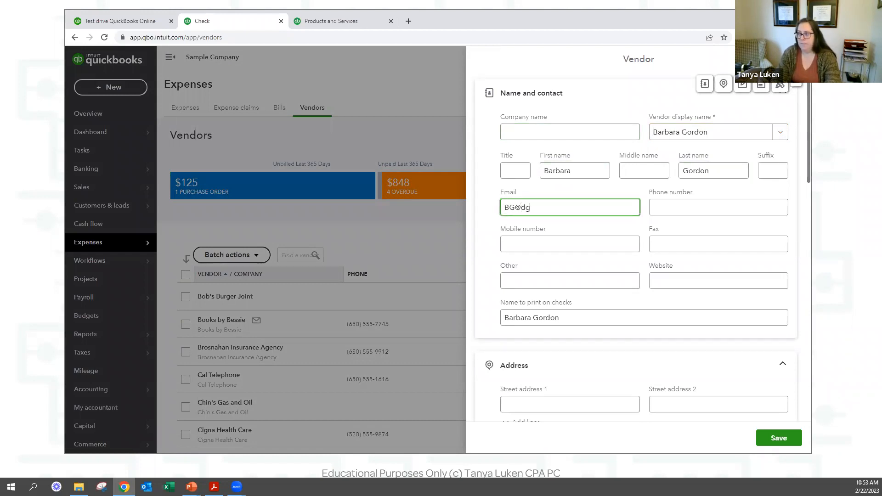
pyautogui.press('BackSpace')
pyautogui.press('BackSpace')
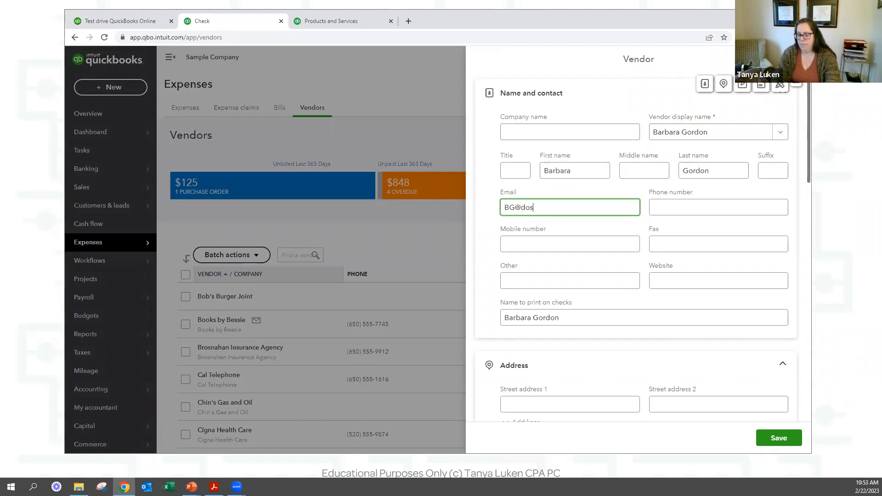
pyautogui.press('BackSpace')
pyautogui.press('BackSpace')
pyautogui.press('BackSpace')
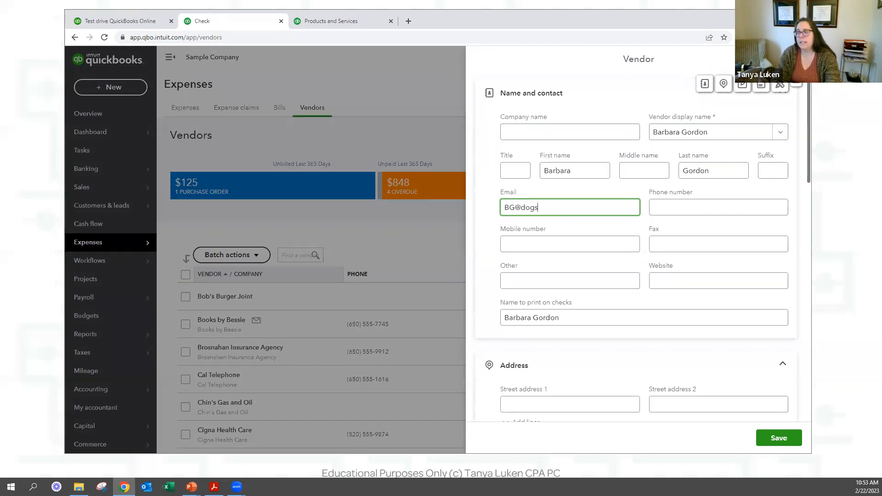
pyautogui.press('Tab')
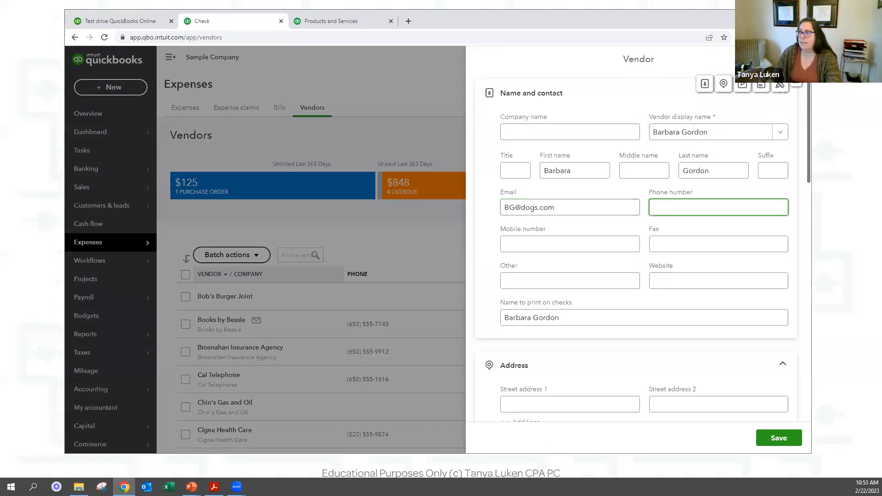
# Enter the vendor's street address, city, state and ZIP code.
pyautogui.scroll(-3, 606, 264)
pyautogui.click(606, 266)
pyautogui.write('123 ')
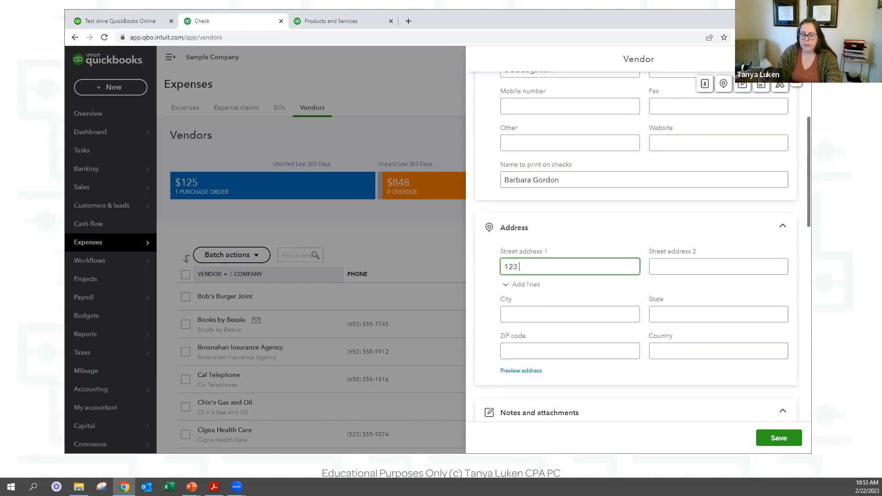
pyautogui.write('Main St')
pyautogui.press('Tab')
pyautogui.press('Tab')
pyautogui.press('Tab')
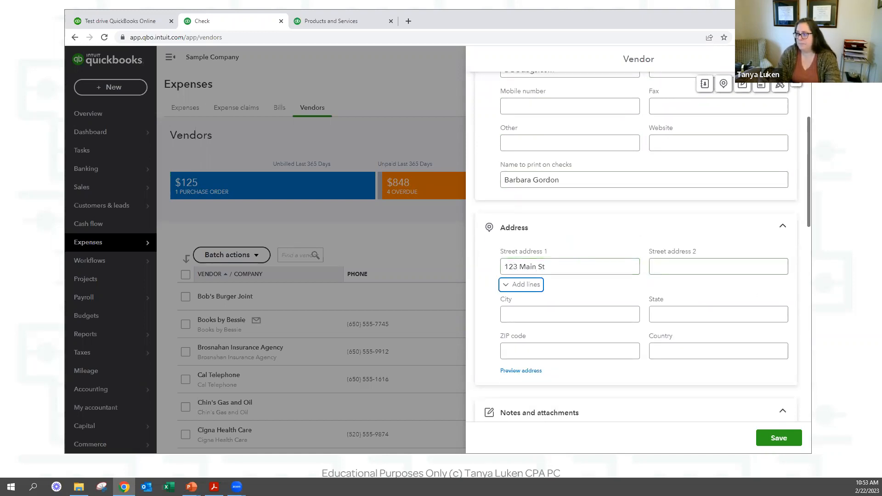
pyautogui.write('Anytown')
pyautogui.press('Tab')
pyautogui.write('CA')
pyautogui.press('Tab')
pyautogui.write('985')
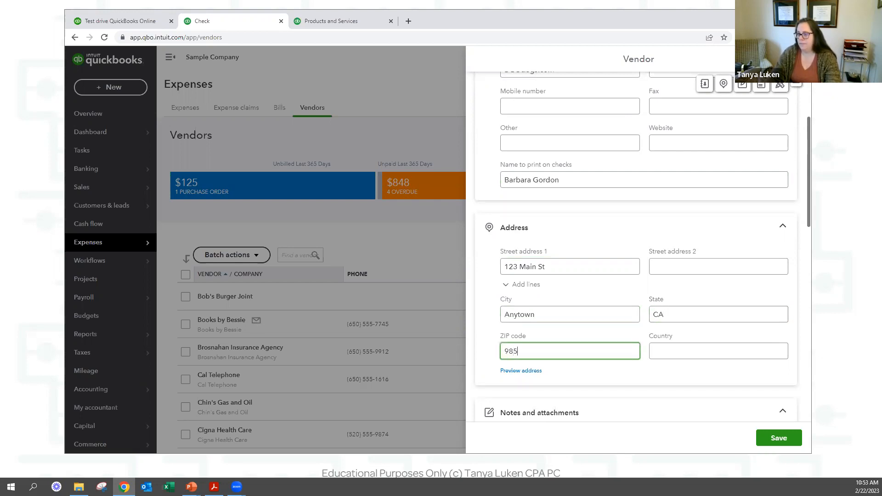
pyautogui.write('32')
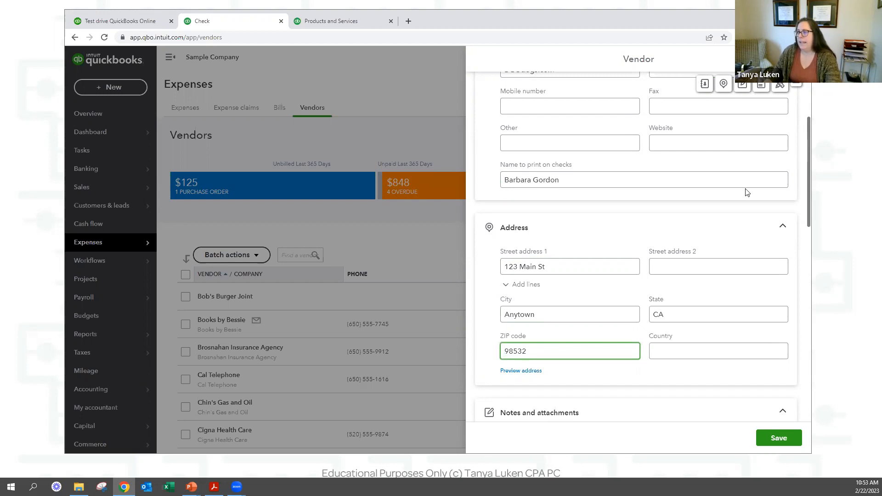
pyautogui.scroll(-5, 628, 266)
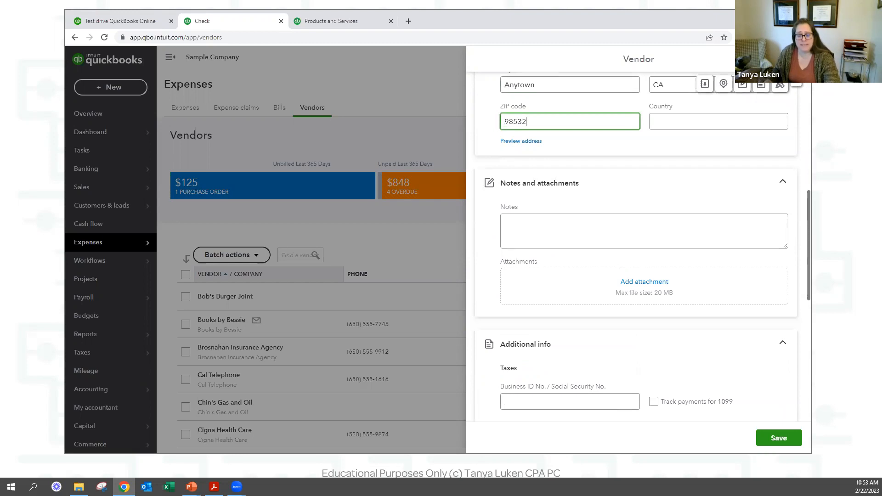
# Type a vendor note, then clear it so the Notes field is empty.
pyautogui.click(596, 229)
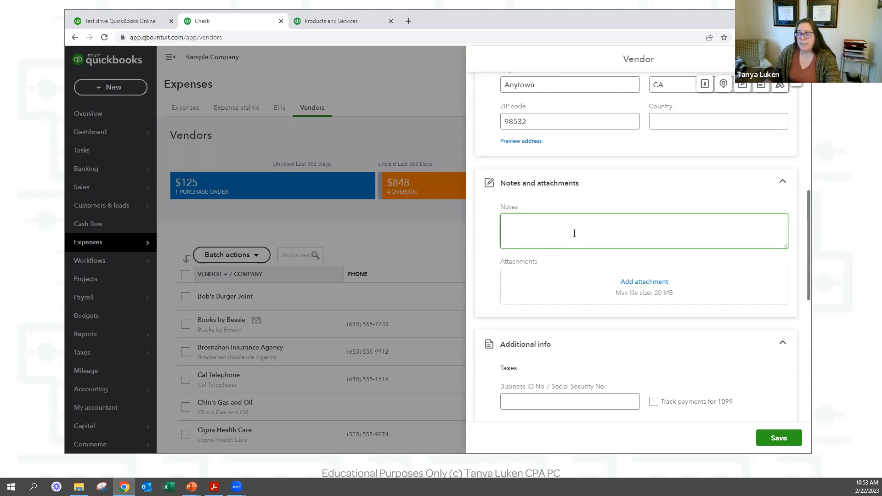
pyautogui.write('contrac')
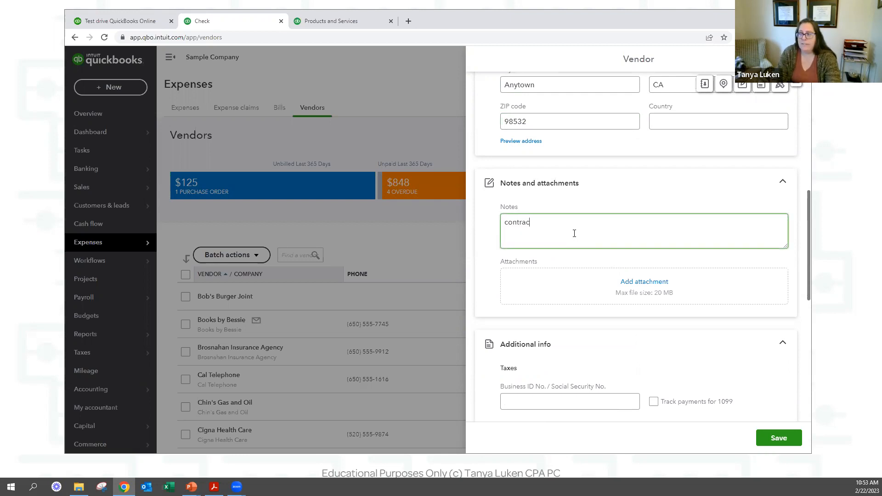
pyautogui.write('t for 1 year')
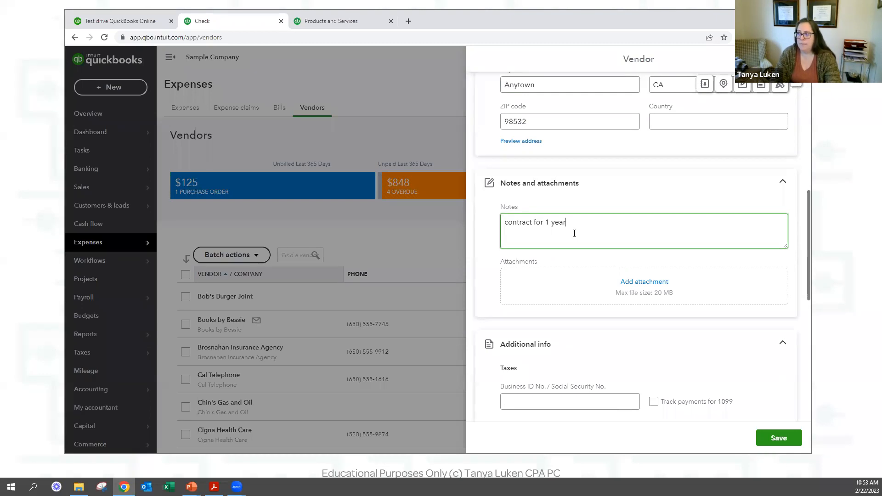
pyautogui.hotkey('ctrl', 'a')
pyautogui.write("doesn't like PB")
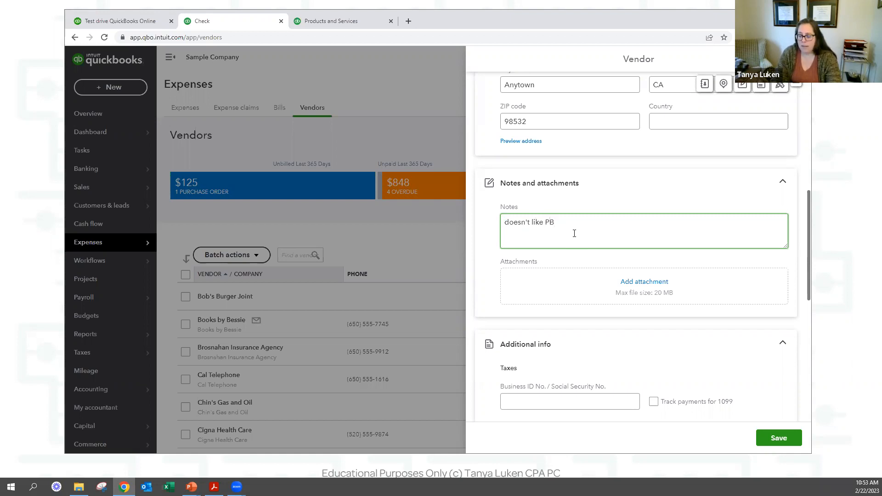
pyautogui.hotkey('ctrl', 'a')
pyautogui.press('BackSpace')
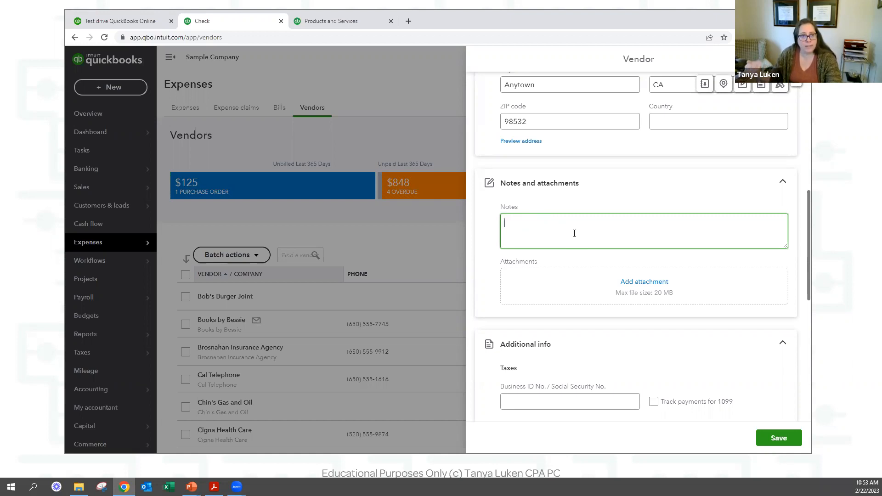
pyautogui.scroll(-3, 694, 202)
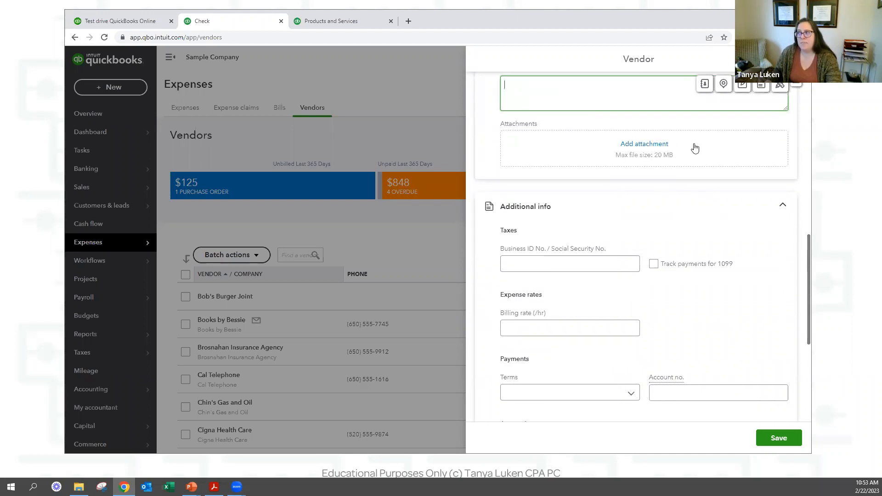
pyautogui.scroll(1, 652, 179)
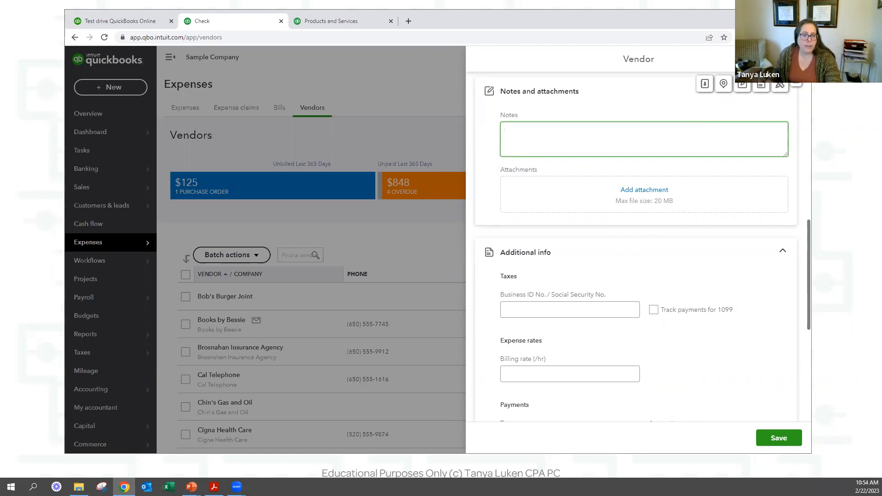
# Attach Quarantine.jpg from File Explorer to the vendor and preview it.
pyautogui.hotkey('alt', 'Tab')
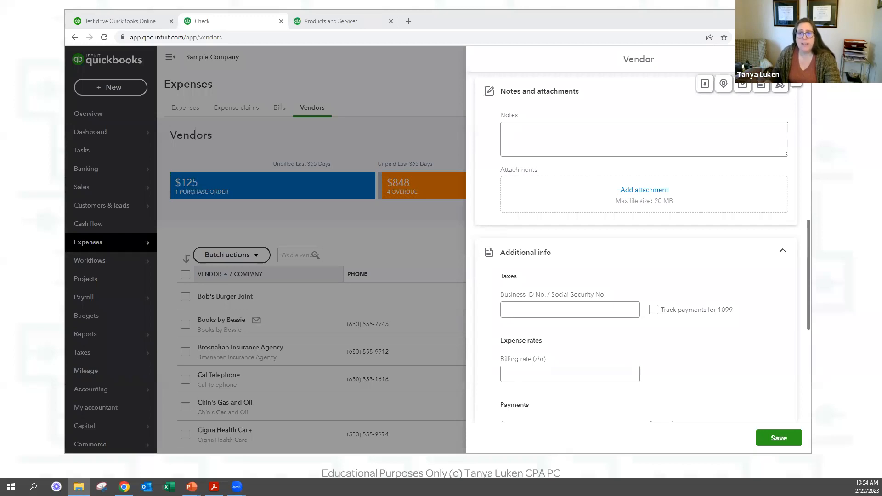
pyautogui.moveTo(208, 253); pyautogui.dragTo(674, 203)
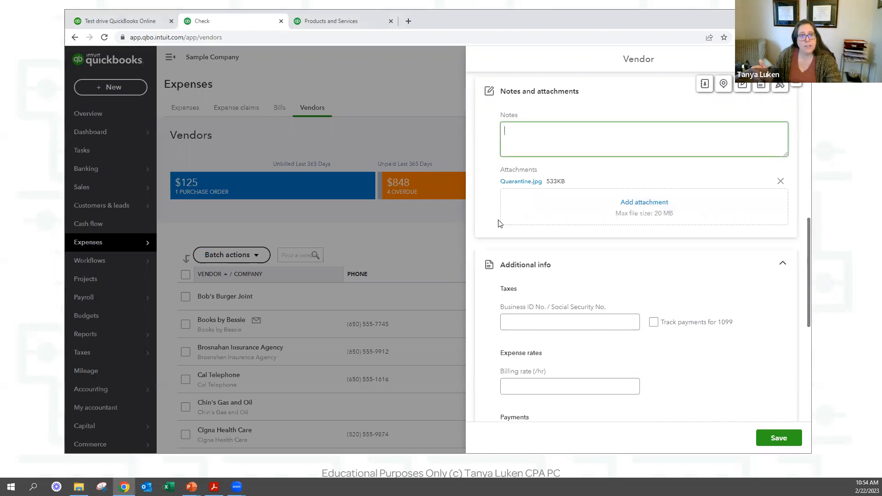
pyautogui.click(519, 182)
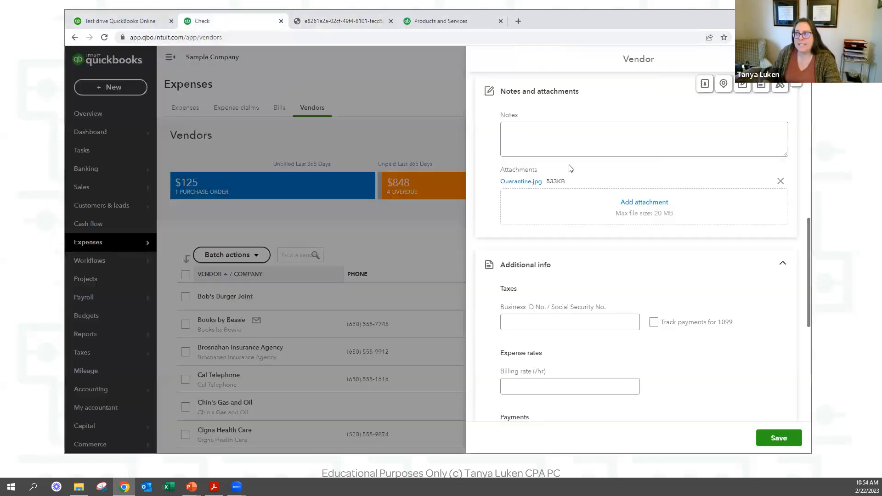
pyautogui.click(188, 23)
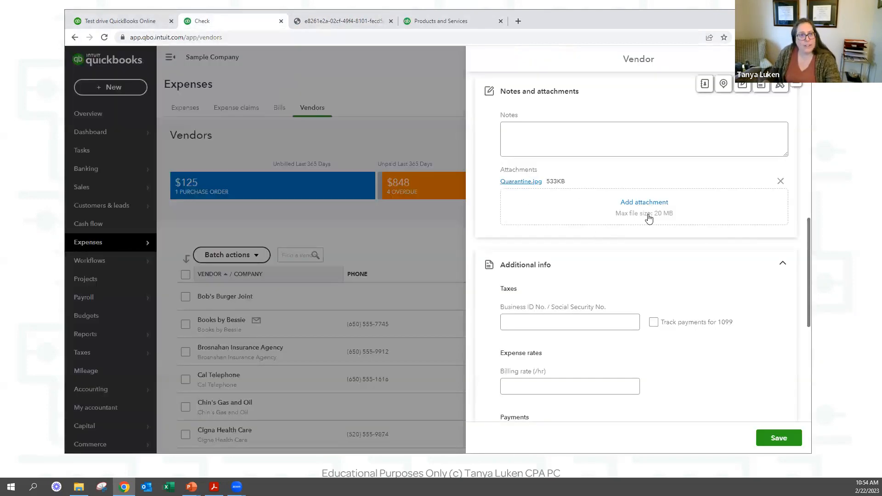
pyautogui.scroll(-6, 626, 282)
pyautogui.scroll(4, 612, 198)
pyautogui.scroll(1, 592, 212)
# Enter the vendor's Social Security number in the Business ID No. field.
pyautogui.click(573, 230)
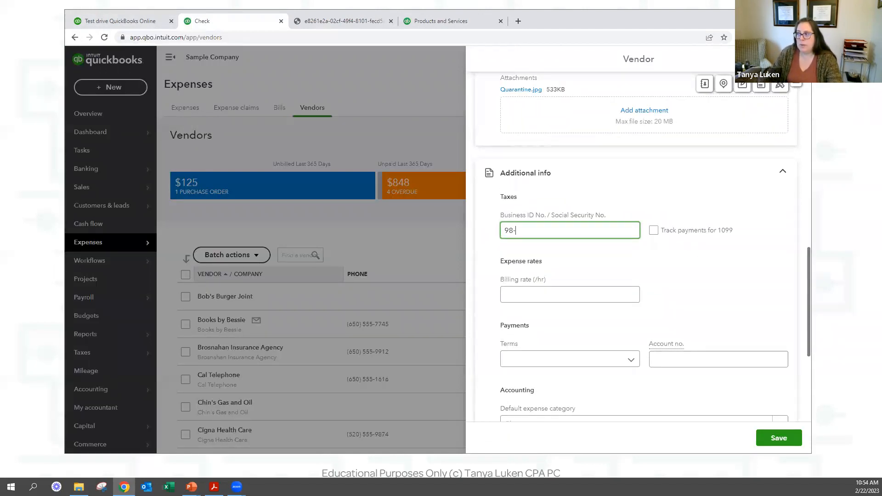
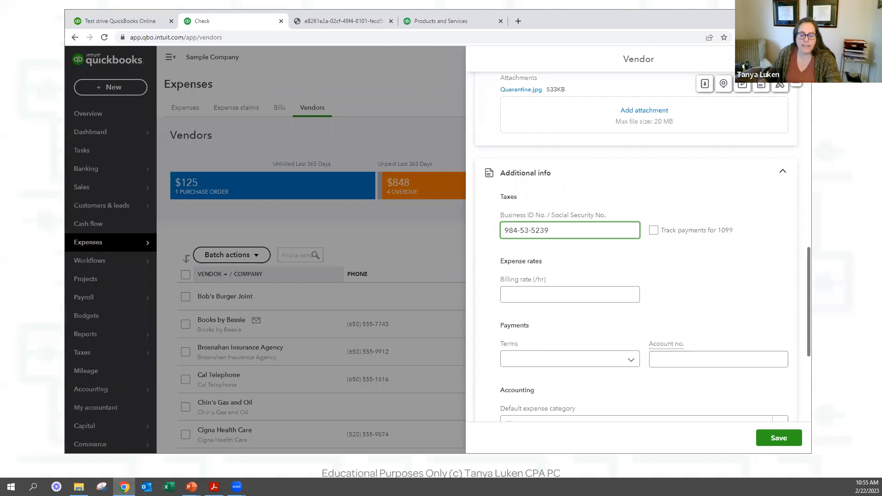
pyautogui.moveTo(531, 23); pyautogui.dragTo(533, 23)
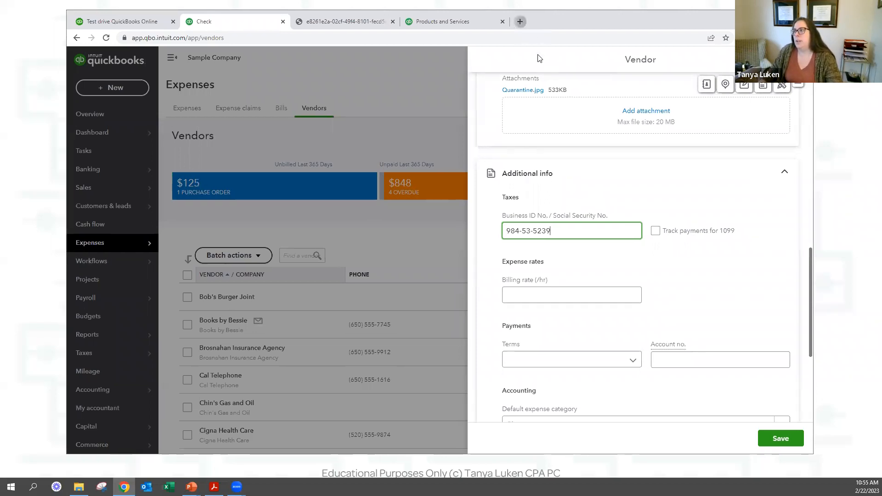
# Search Google for 'irs w9' and open the Form W-9 (Rev. October 2018) PDF.
pyautogui.hotkey('ctrl', 't')
pyautogui.write('irs 19')
pyautogui.press('Return')
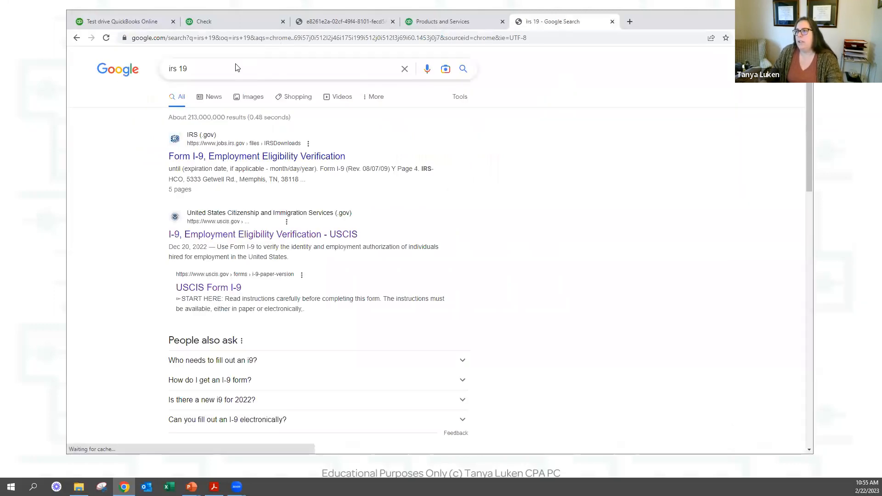
pyautogui.click(238, 68)
pyautogui.press('BackSpace')
pyautogui.press('BackSpace')
pyautogui.write('w')
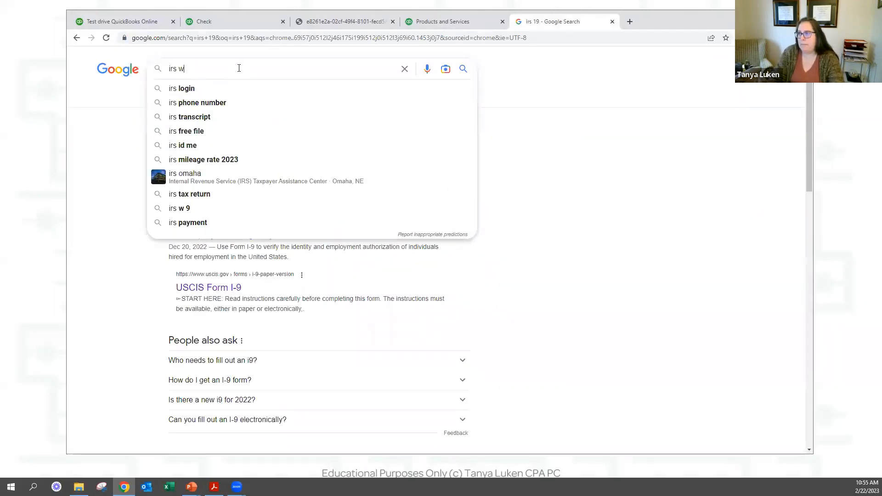
pyautogui.write('9')
pyautogui.press('Return')
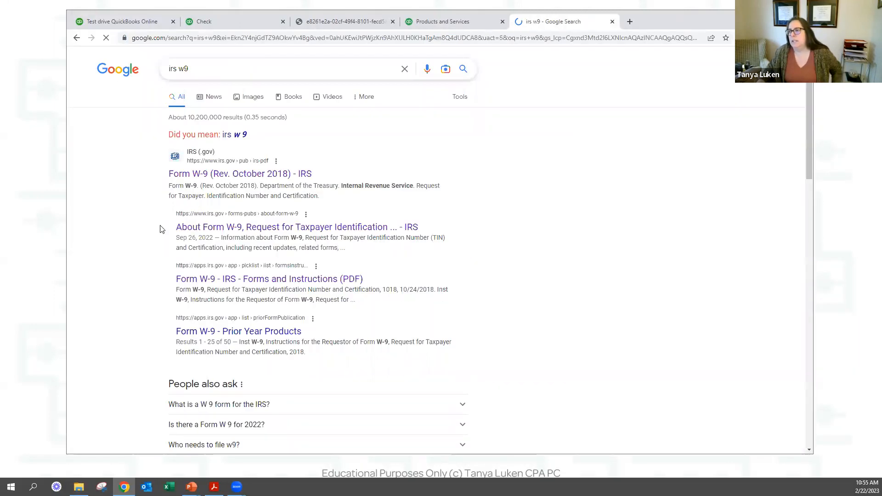
pyautogui.click(211, 173)
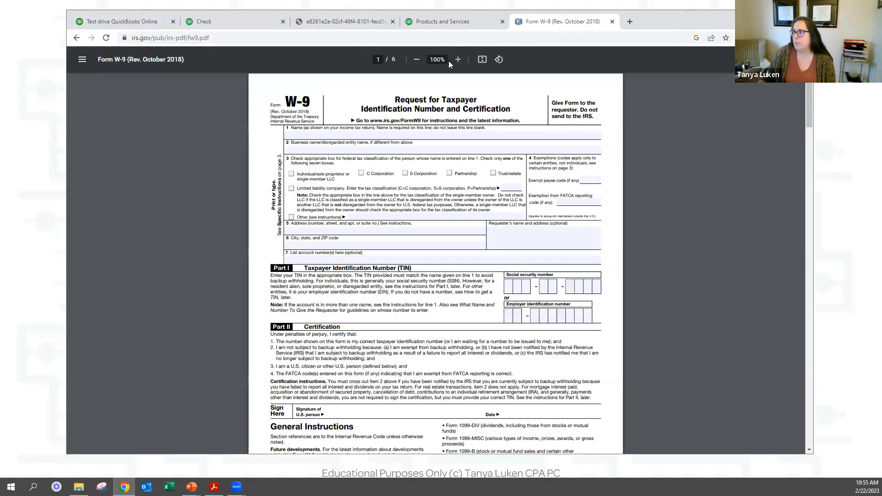
# Zoom the W-9 to 175% and type the vendor's name on line 1.
pyautogui.click(458, 59)
pyautogui.click(458, 60)
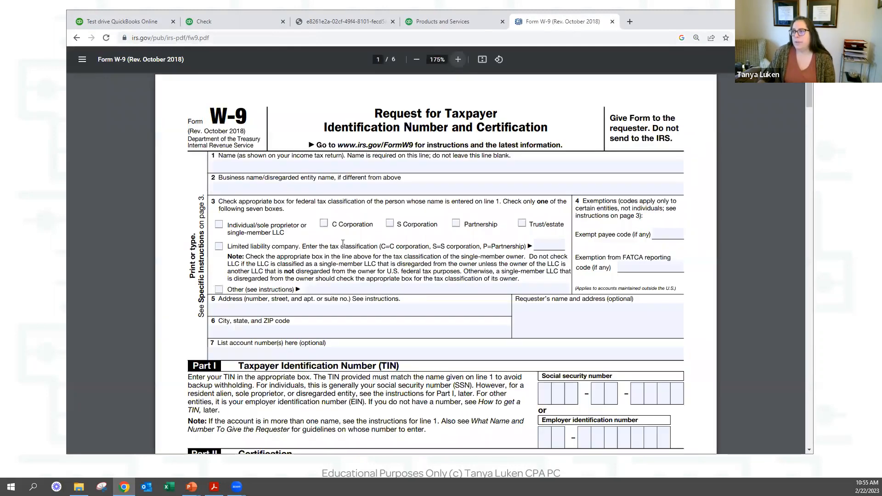
pyautogui.click(458, 59)
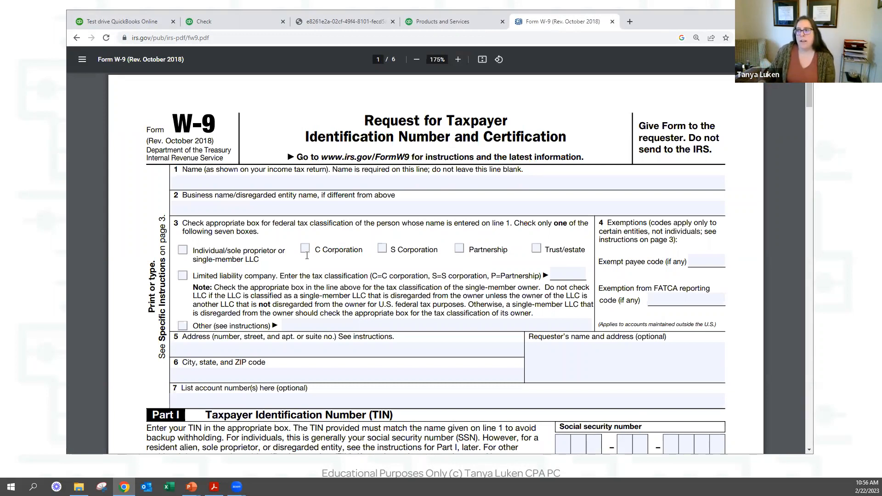
pyautogui.click(231, 181)
pyautogui.write('Barb')
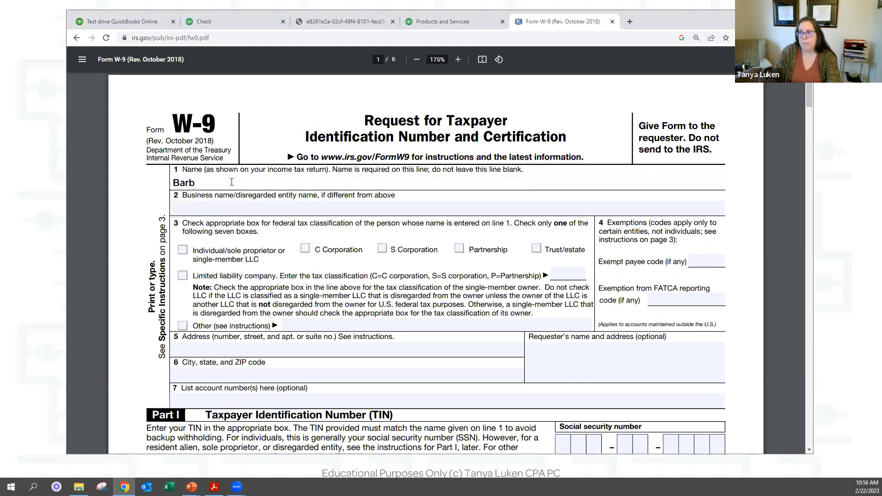
pyautogui.press('BackSpace')
pyautogui.write('bara Gordon')
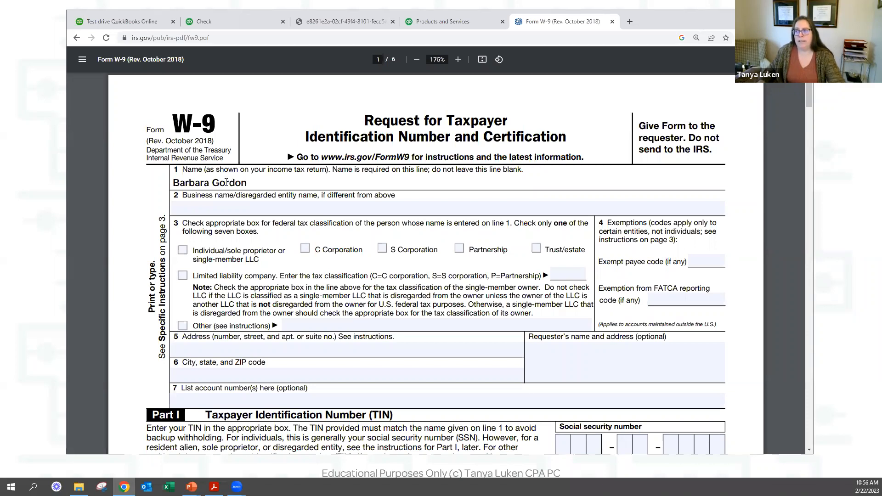
# Tick the Individual/sole proprietor, Partnership and Limited liability company boxes.
pyautogui.click(183, 251)
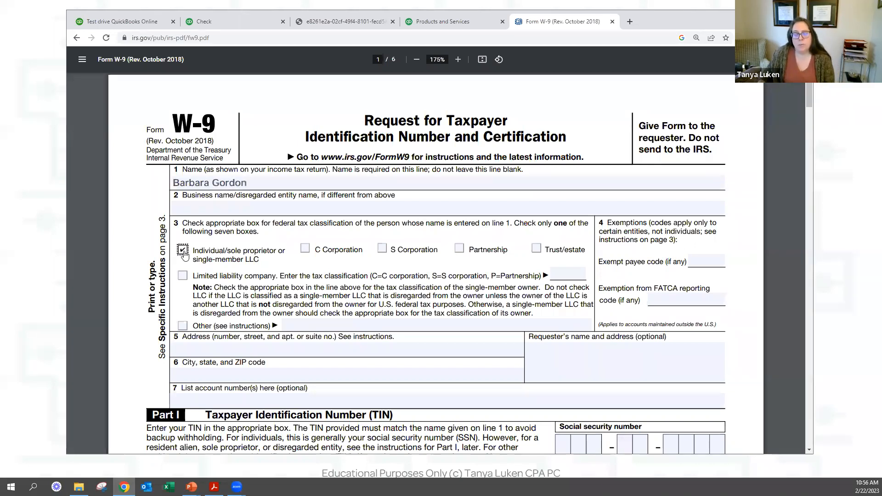
pyautogui.click(459, 249)
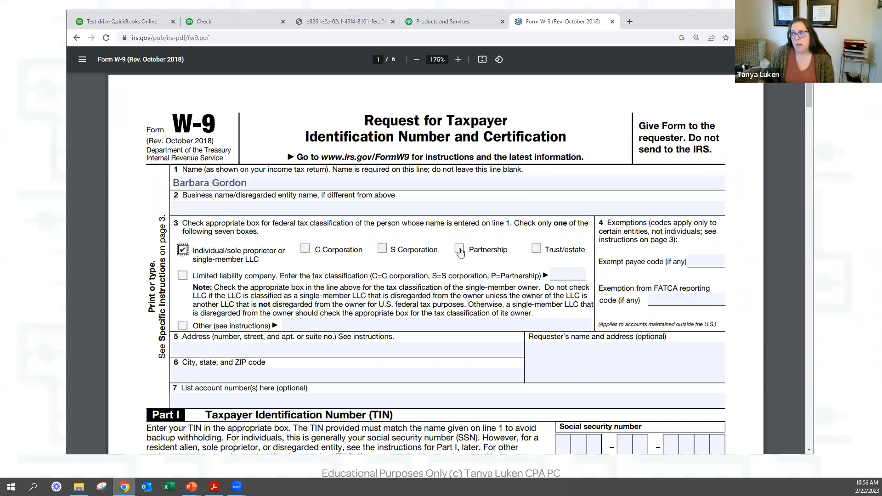
pyautogui.click(183, 276)
pyautogui.moveTo(485, 275); pyautogui.dragTo(540, 276)
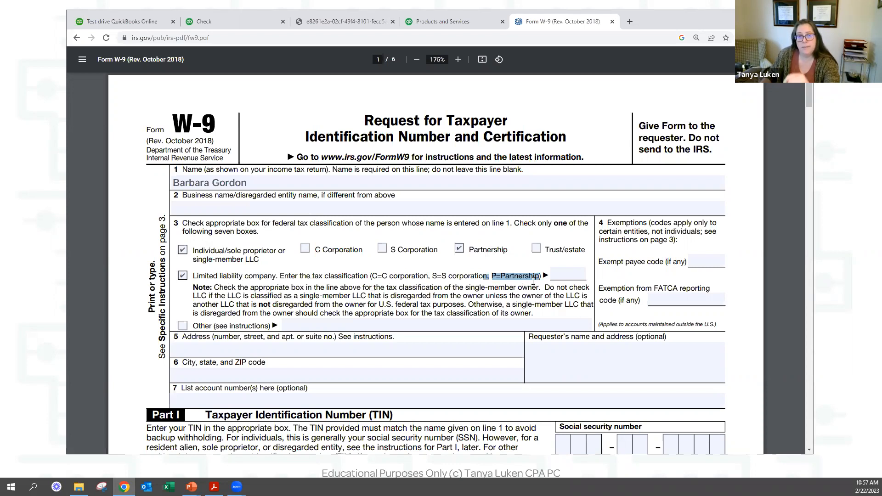
pyautogui.click(228, 29)
# Turn on Track payments for 1099 in the vendor's Additional info.
pyautogui.scroll(2, 632, 187)
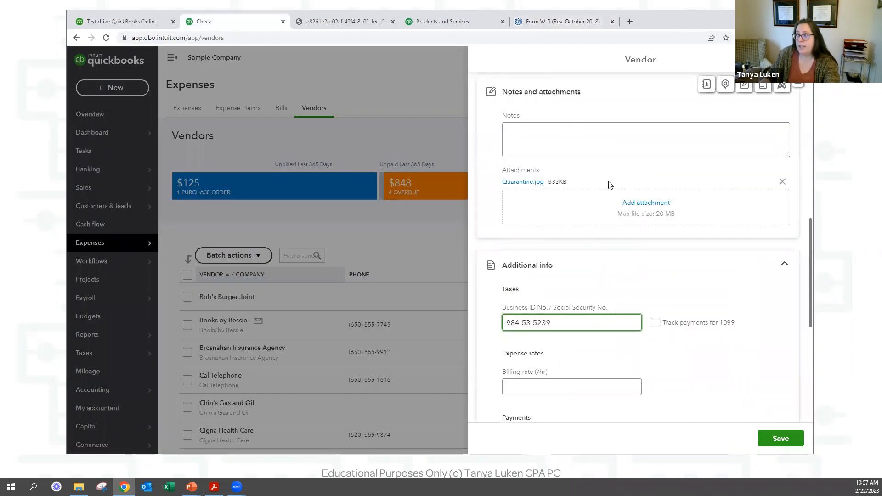
pyautogui.click(655, 324)
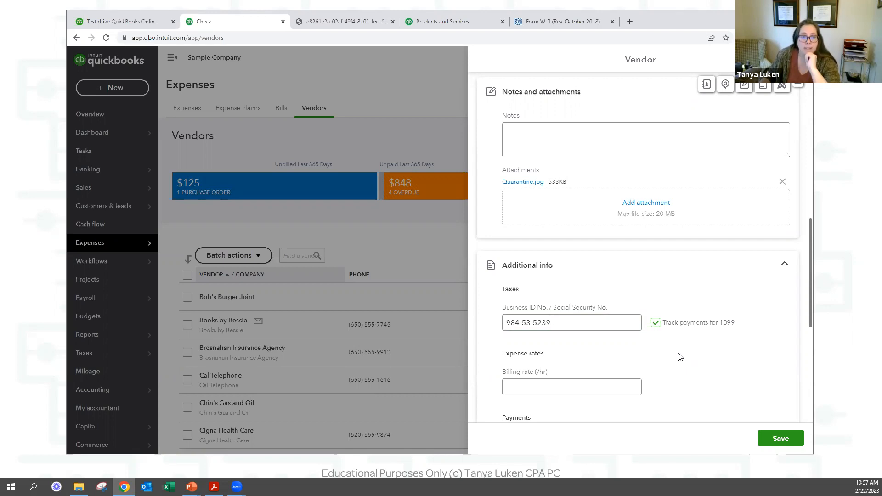
pyautogui.click(624, 386)
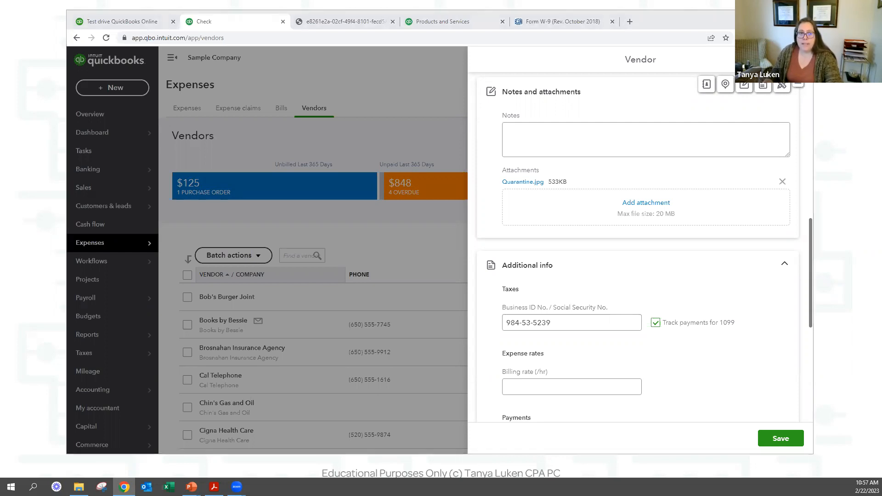
pyautogui.scroll(2, 514, 190)
pyautogui.click(549, 223)
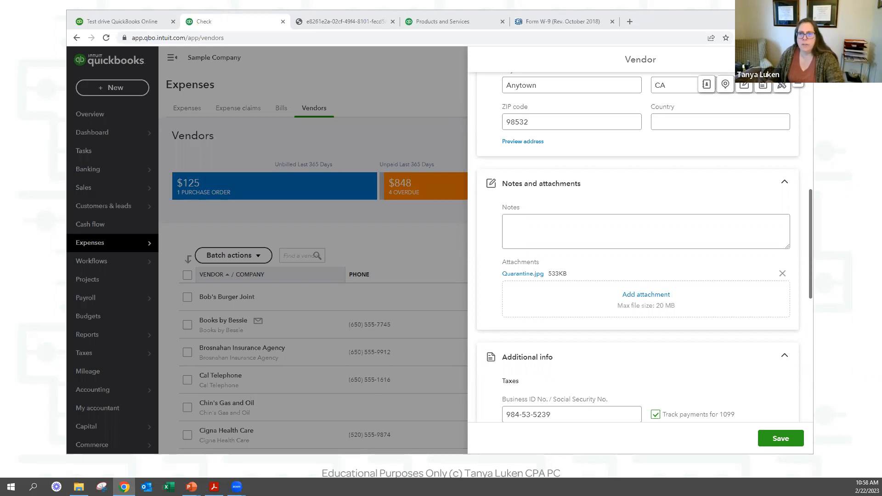
# Set the vendor's terms to Due on receipt and enter their account number.
pyautogui.click(646, 231)
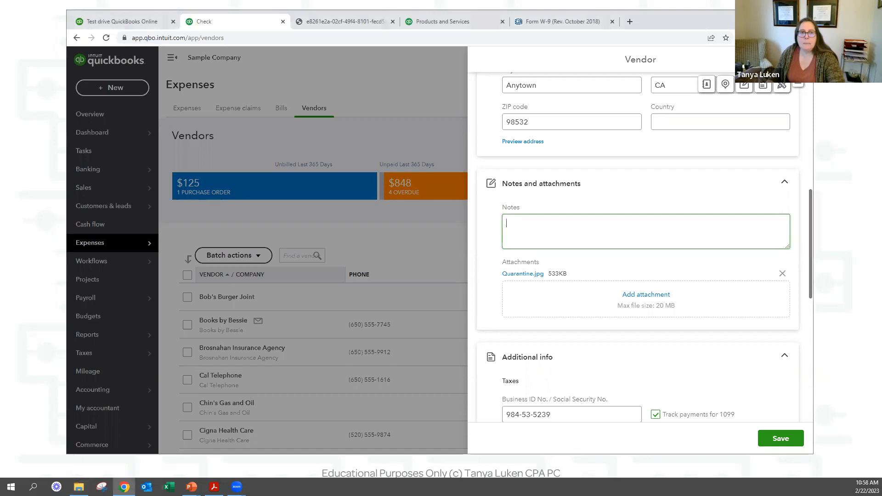
pyautogui.scroll(-6, 606, 218)
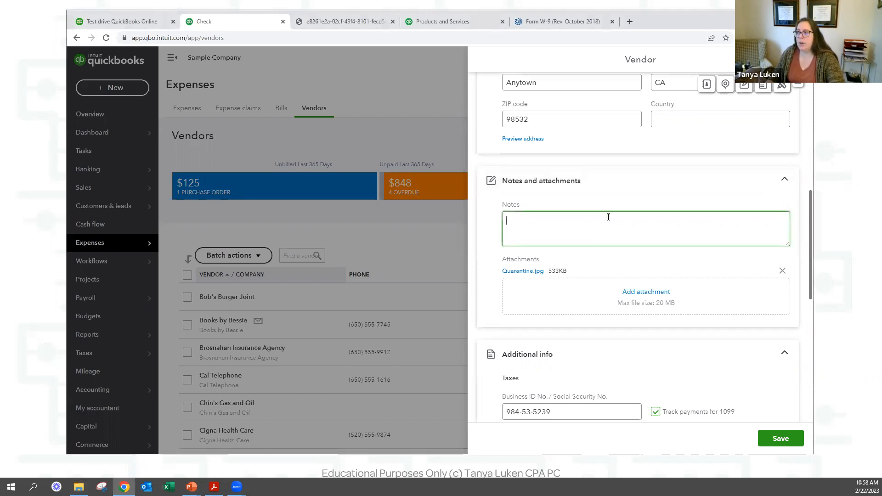
pyautogui.click(666, 266)
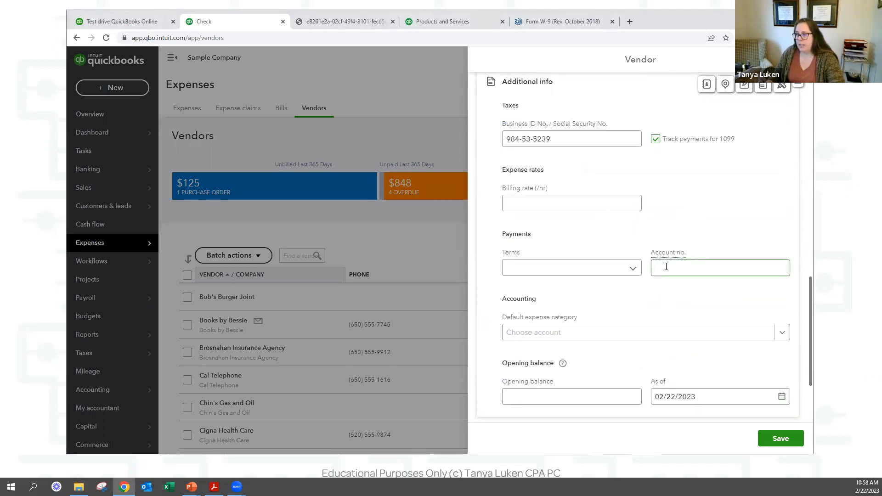
pyautogui.scroll(-1, 666, 266)
pyautogui.click(562, 160)
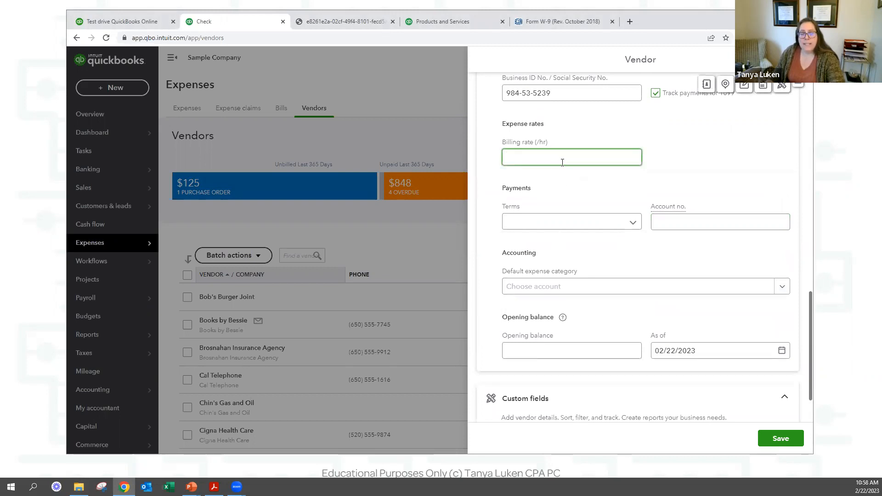
pyautogui.click(581, 225)
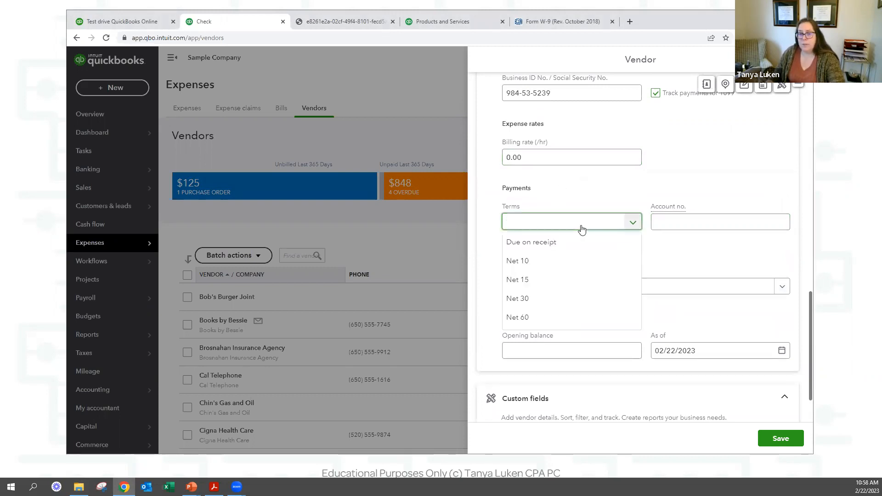
pyautogui.click(546, 244)
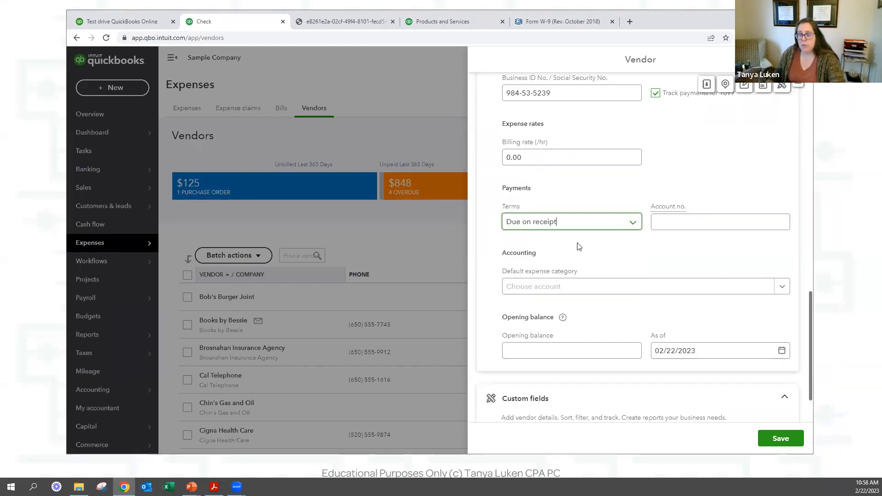
pyautogui.click(682, 223)
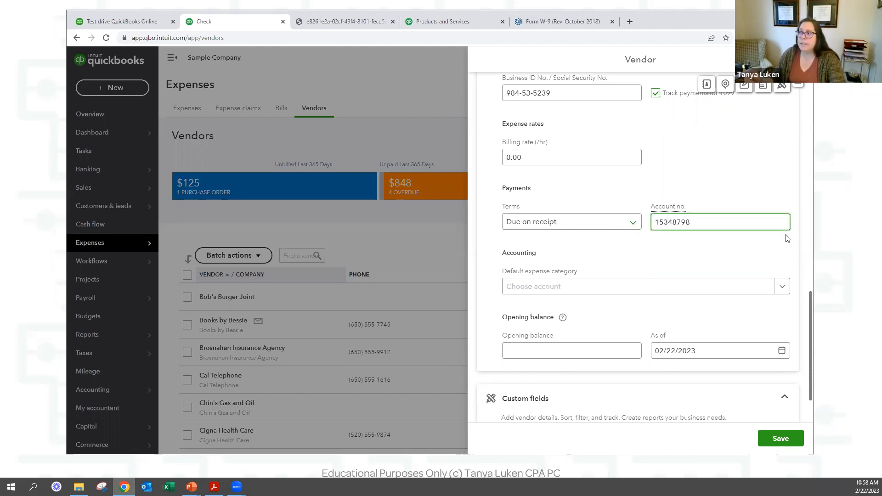
# Choose Legal & Professional Fees as the default expense category.
pyautogui.scroll(-2, 617, 270)
pyautogui.click(604, 221)
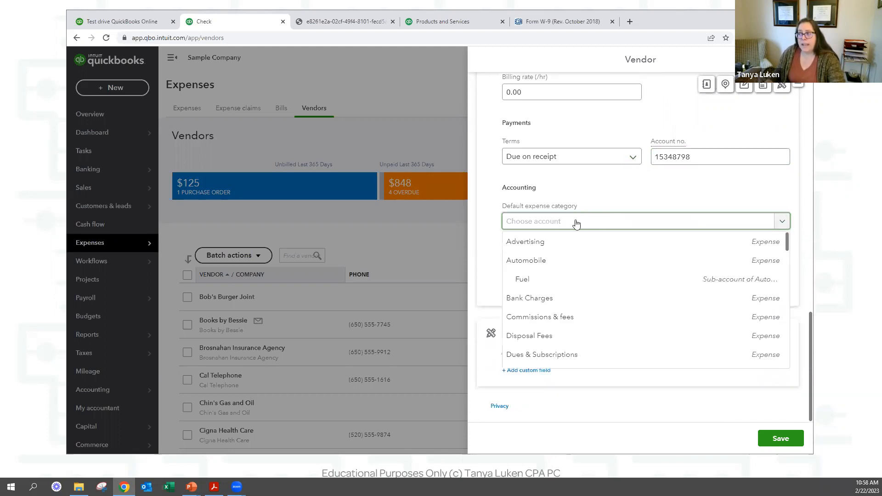
pyautogui.write('prof')
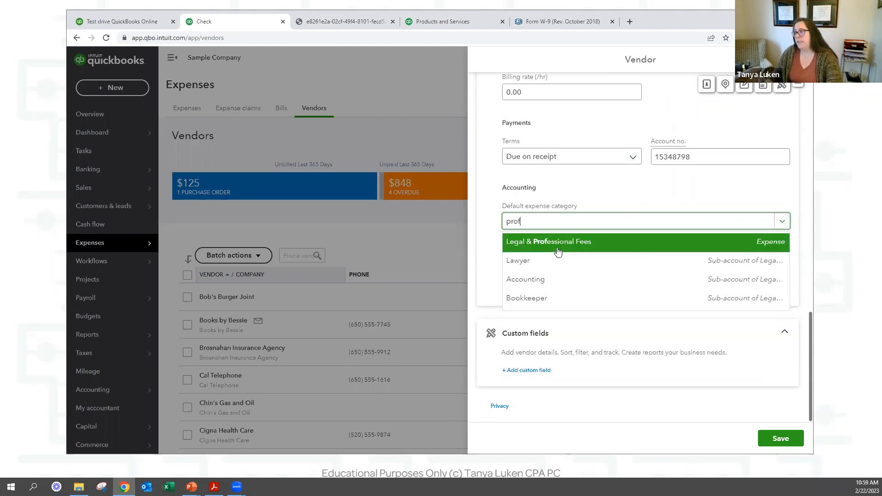
pyautogui.click(560, 248)
pyautogui.click(596, 286)
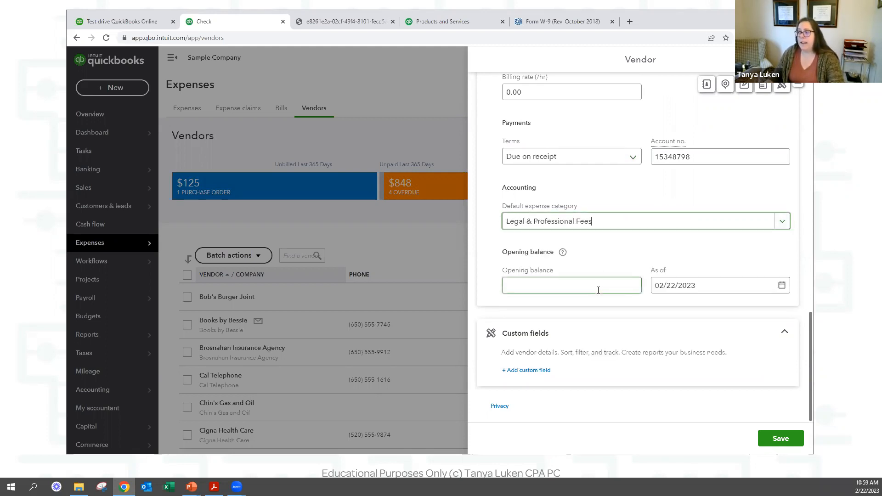
pyautogui.click(575, 283)
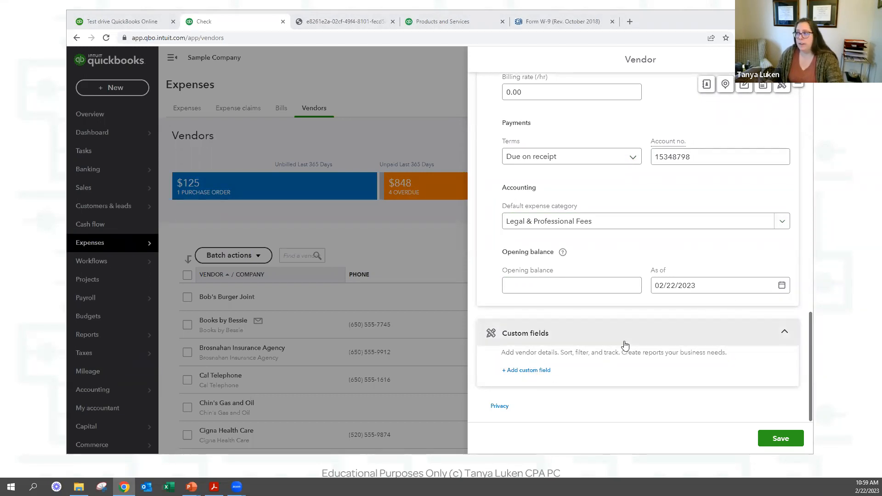
# Enter the vendor's full name as Company name, matching the display name.
pyautogui.scroll(5, 624, 345)
pyautogui.scroll(7, 655, 319)
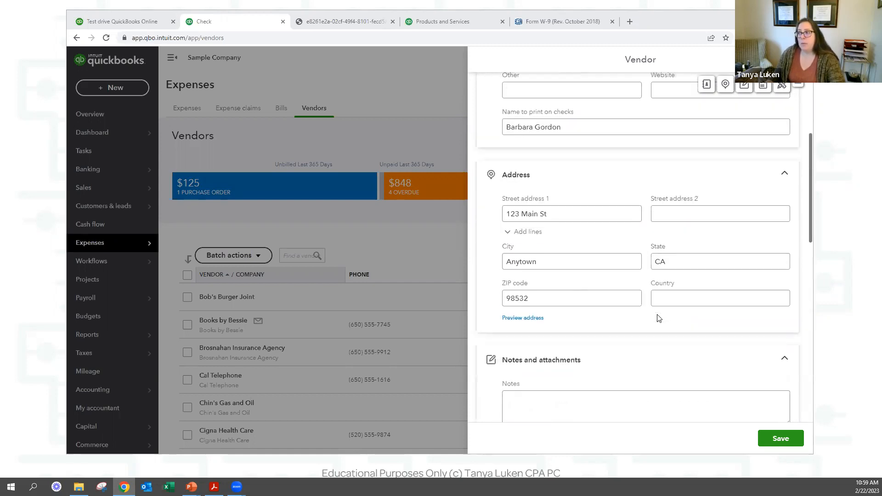
pyautogui.scroll(3, 657, 318)
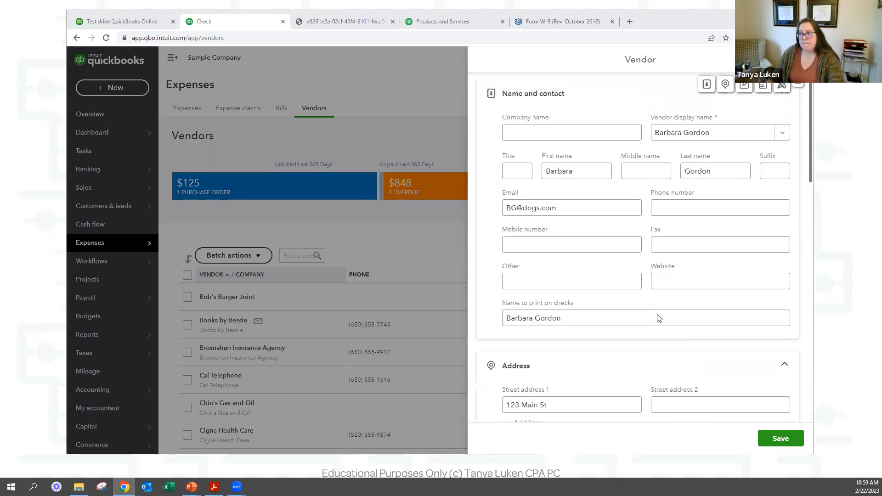
pyautogui.click(657, 315)
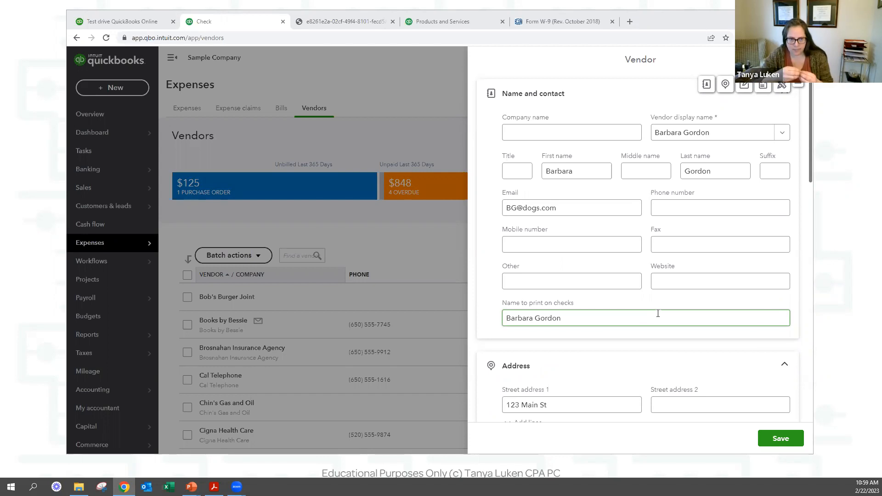
pyautogui.click(555, 134)
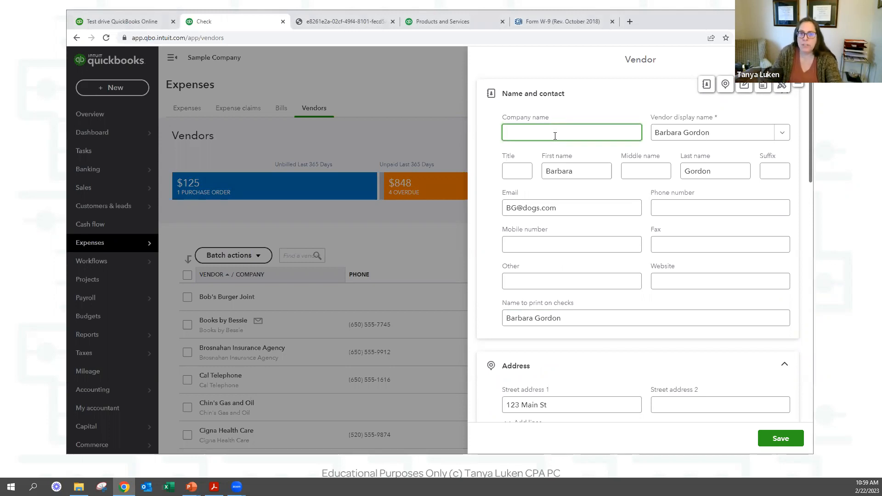
pyautogui.write('Barbara Go')
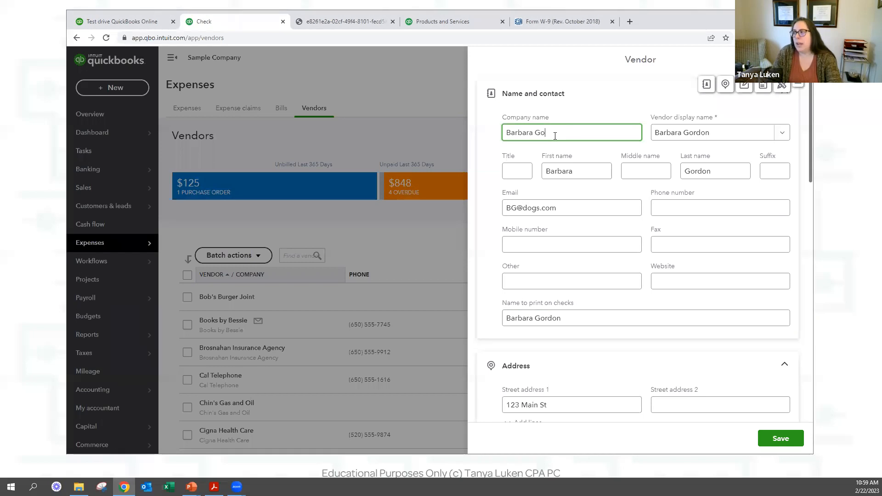
pyautogui.write('rdon')
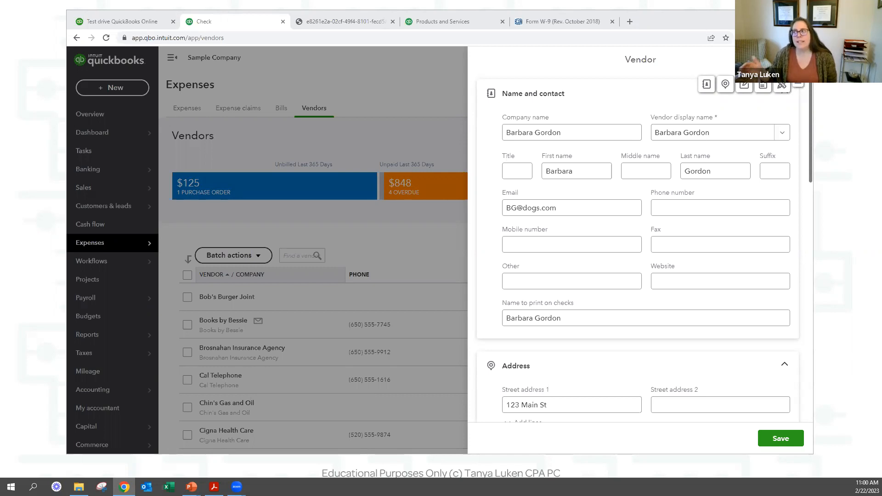
pyautogui.click(574, 127)
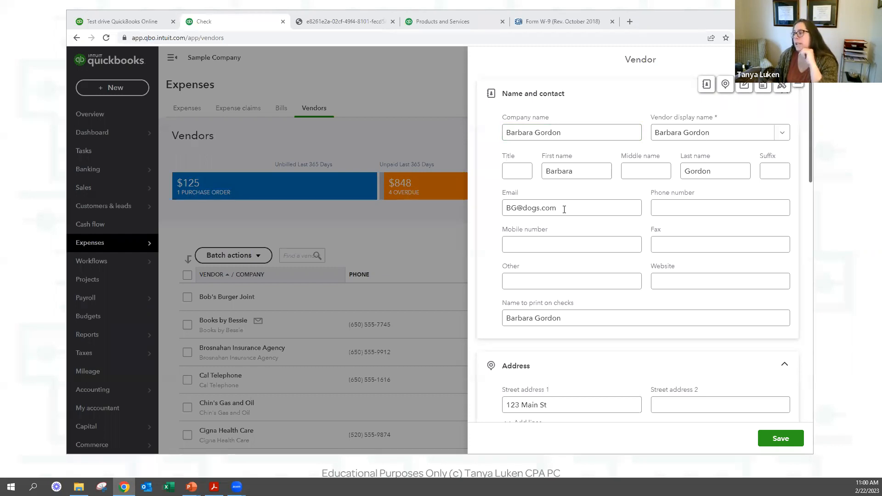
pyautogui.scroll(-10, 573, 218)
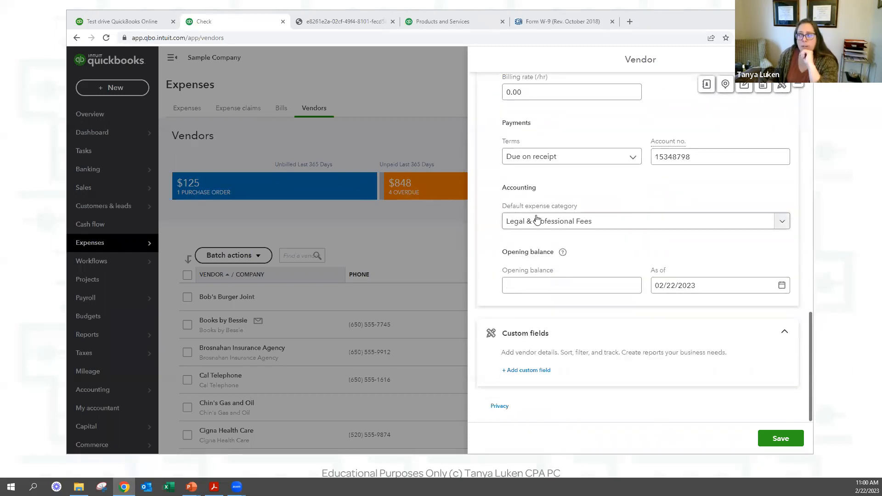
# Keep Legal & Professional Fees as the vendor's default expense category and save the vendor.
pyautogui.click(605, 224)
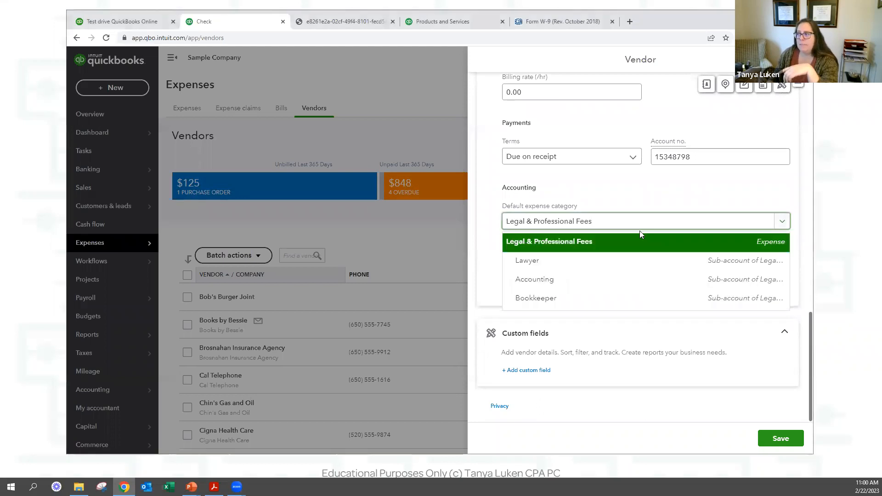
pyautogui.click(632, 227)
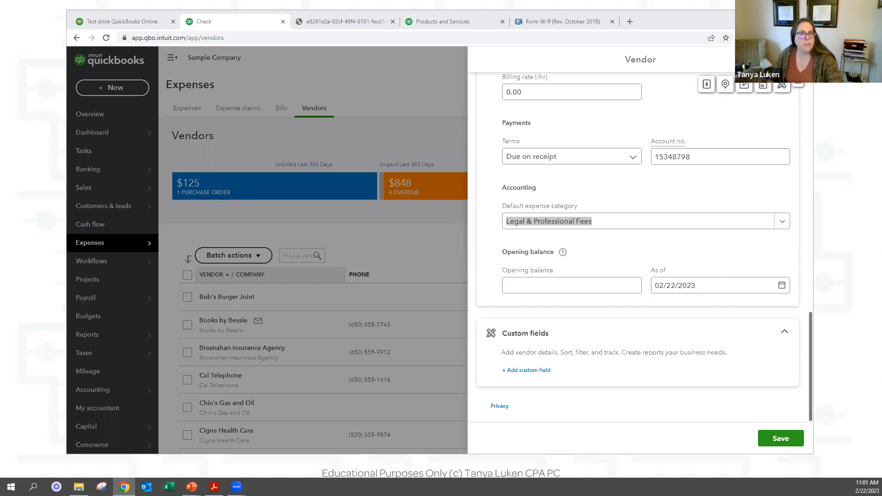
pyautogui.click(630, 223)
pyautogui.click(577, 237)
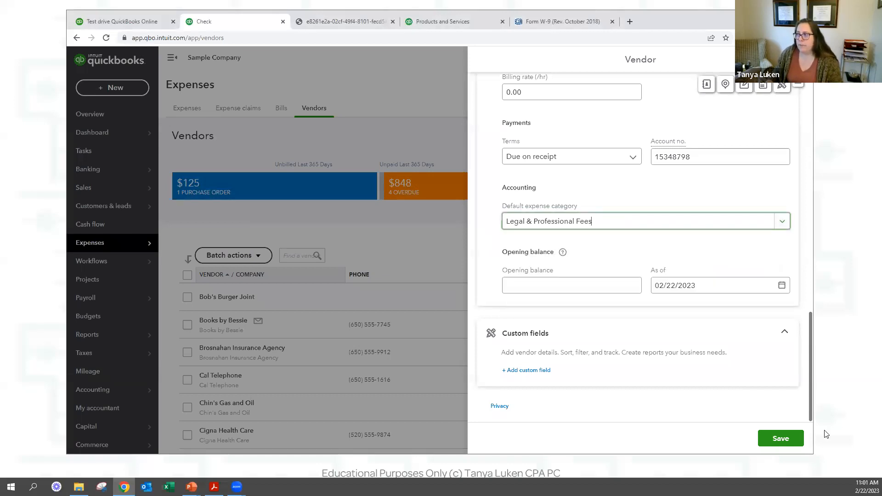
pyautogui.click(780, 437)
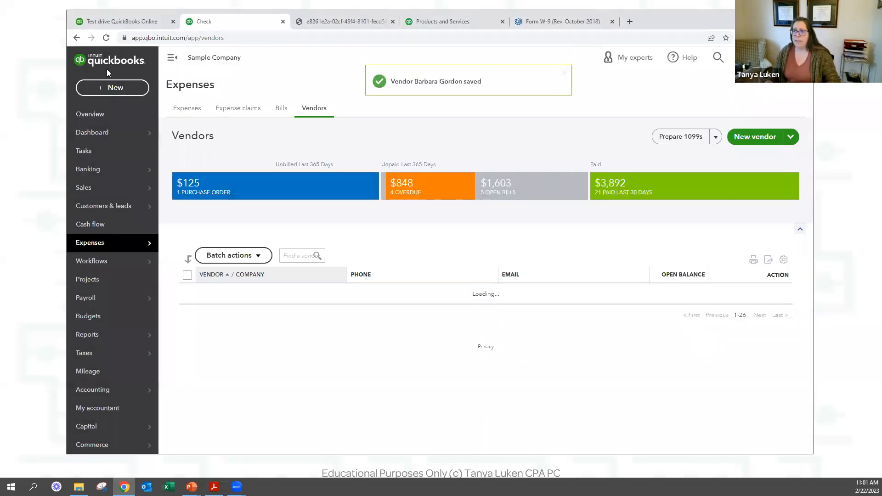
pyautogui.click(113, 87)
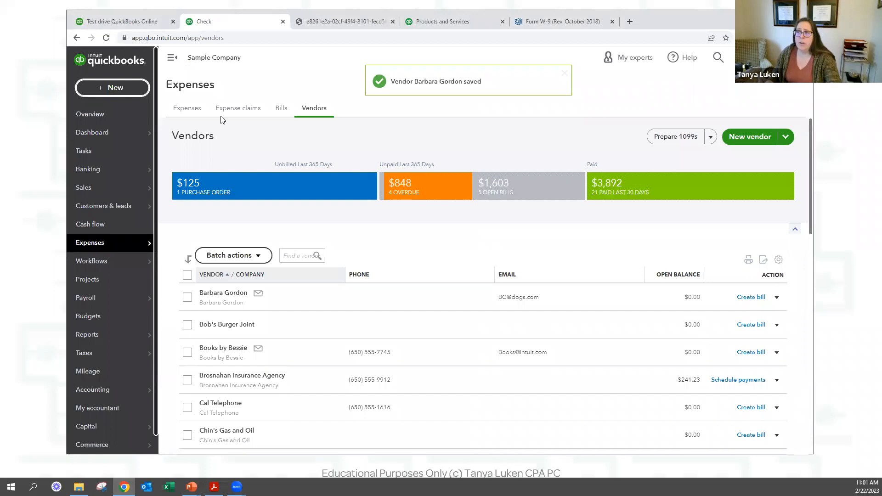
# Start a new check paying the new vendor, with line 1 categorized as Office Expenses.
pyautogui.click(204, 161)
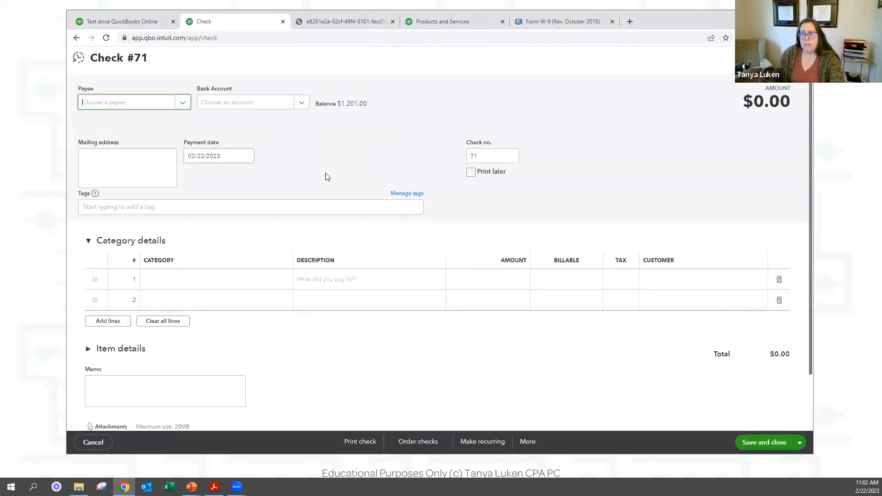
pyautogui.write('bara')
pyautogui.press('Down')
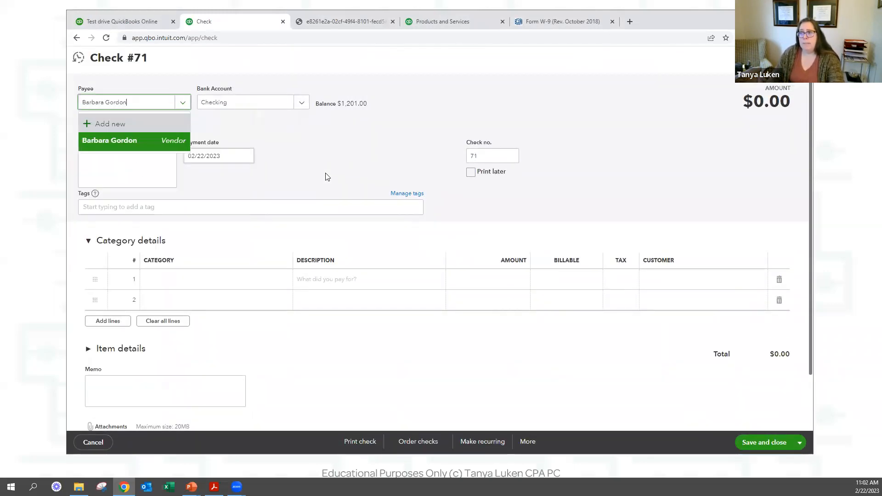
pyautogui.click(152, 144)
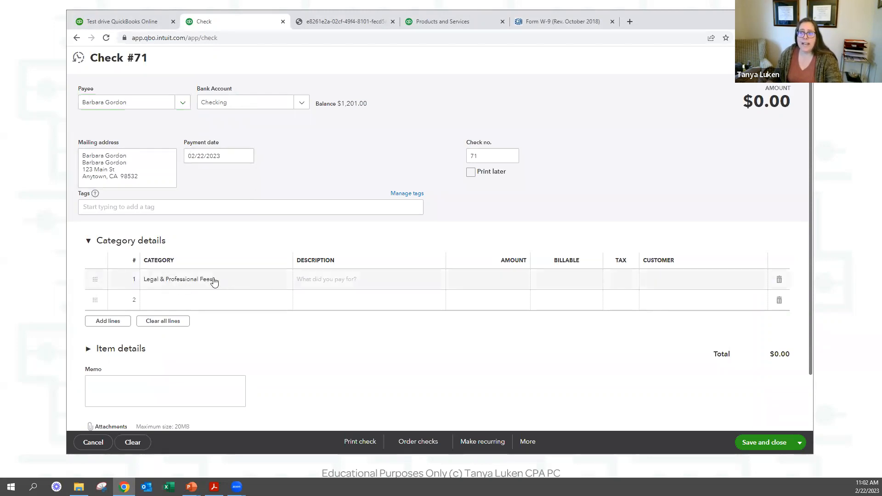
pyautogui.click(188, 285)
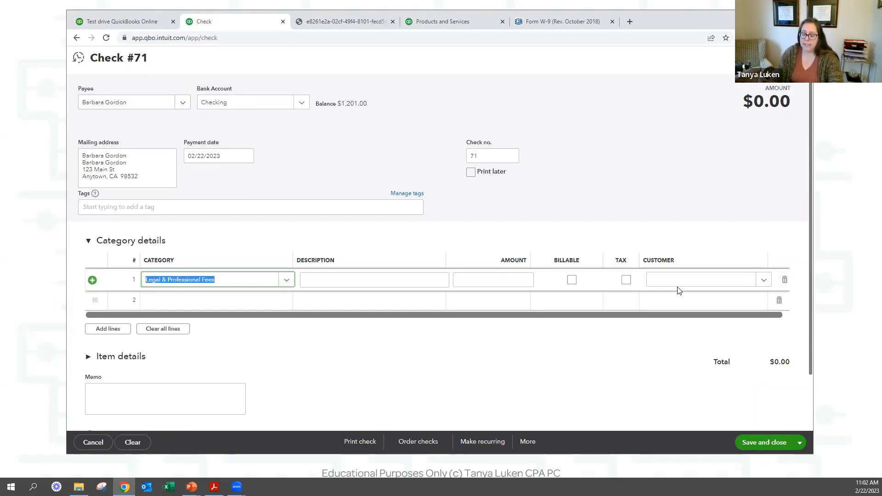
pyautogui.write('office')
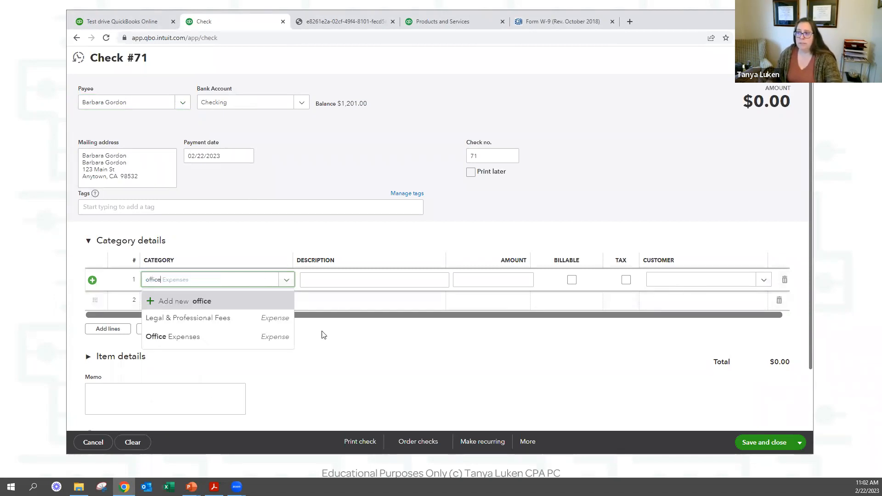
pyautogui.click(198, 341)
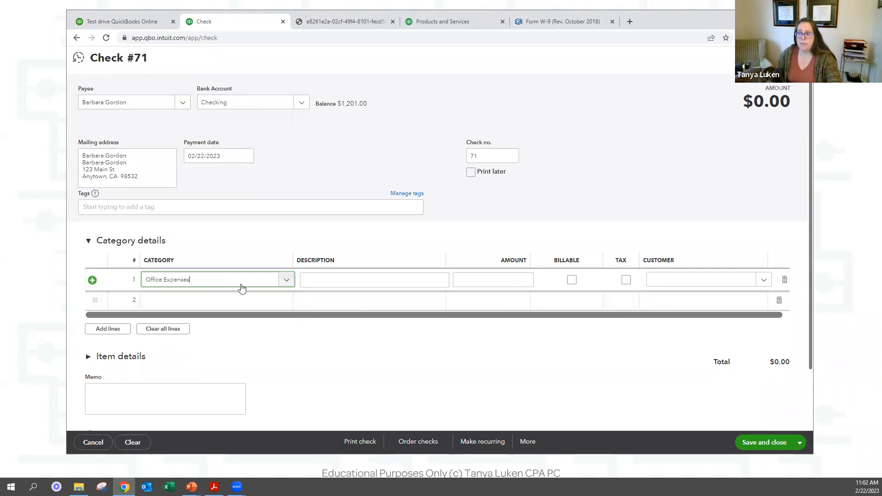
pyautogui.click(361, 284)
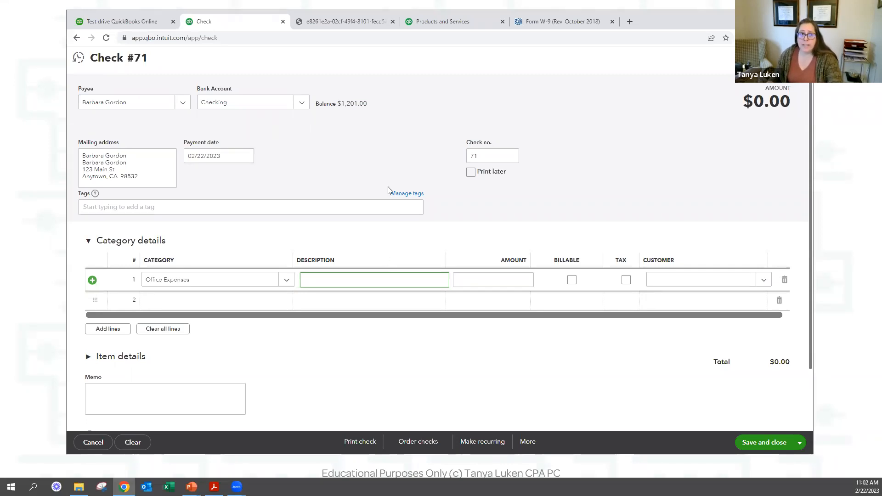
# Replace the check's bank account name with 'Petty Cash/Owner Cash'.
pyautogui.click(254, 105)
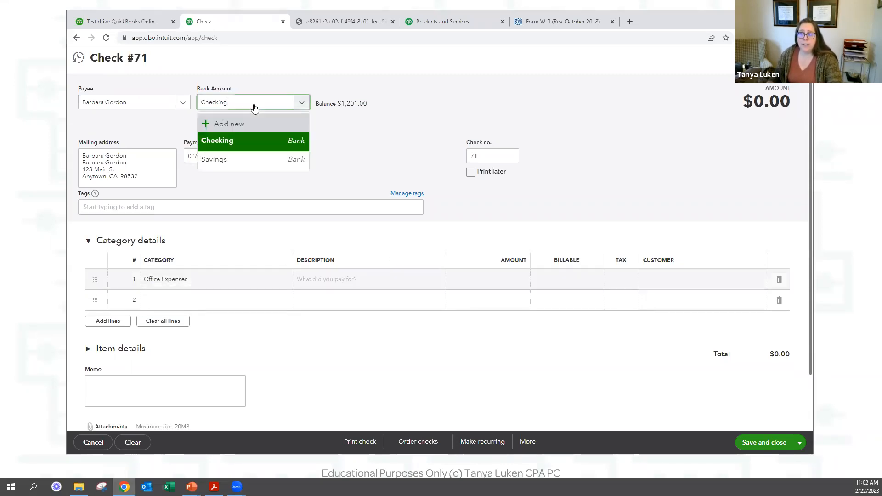
pyautogui.doubleClick(207, 106)
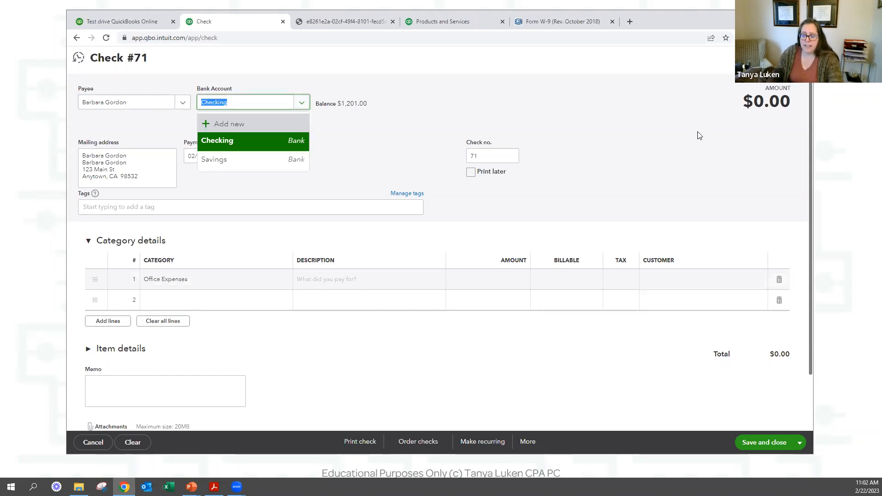
pyautogui.write('Petty ca')
pyautogui.press('BackSpace')
pyautogui.press('BackSpace')
pyautogui.write('Cash/Pw')
pyautogui.press('BackSpace')
pyautogui.press('BackSpace')
pyautogui.write('WOner')
pyautogui.press('BackSpace')
pyautogui.press('BackSpace')
pyautogui.press('BackSpace')
pyautogui.press('BackSpace')
pyautogui.press('BackSpace')
pyautogui.press('BackSpace')
pyautogui.write('Owner Cash')
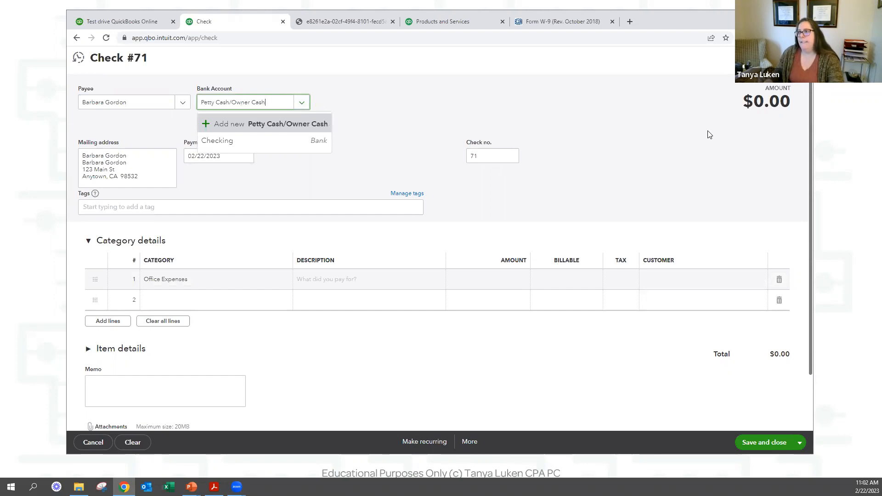
# Add Petty Cash/Owner Cash as a new Bank / Cash on hand account and save it.
pyautogui.click(285, 124)
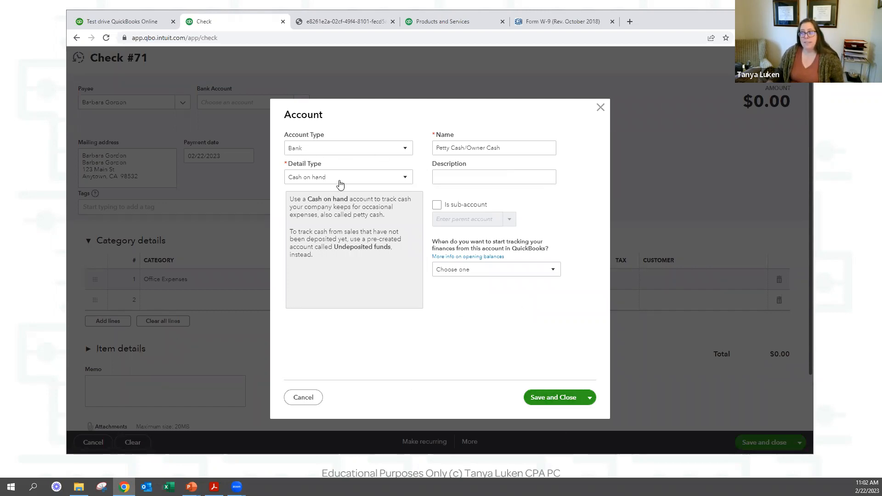
pyautogui.click(562, 399)
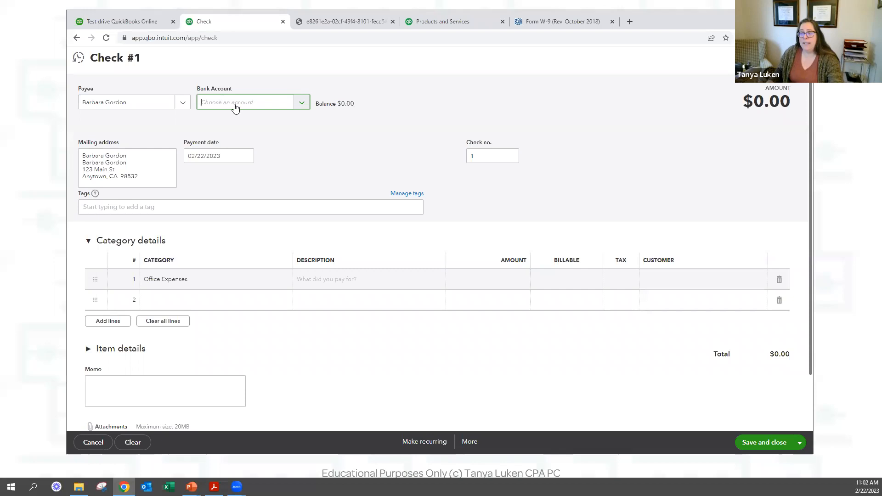
# Enter 100.00 as the amount on the Office Expenses line.
pyautogui.press('Tab')
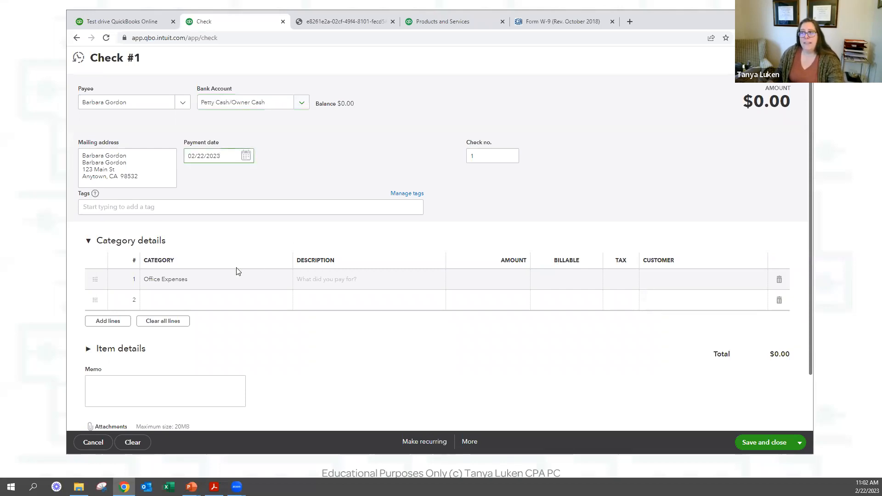
pyautogui.click(514, 281)
pyautogui.write('100')
pyautogui.press('Tab')
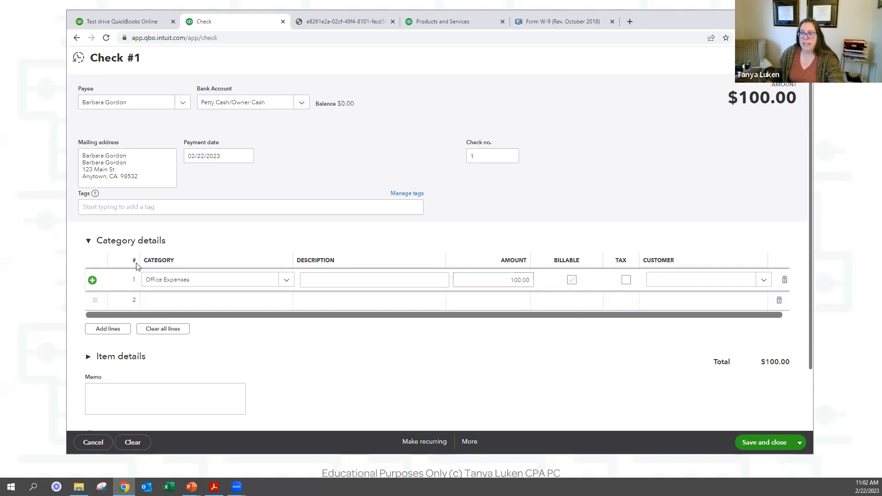
# Add a second line with category Opening Balance Equity and amount -100.00.
pyautogui.click(183, 306)
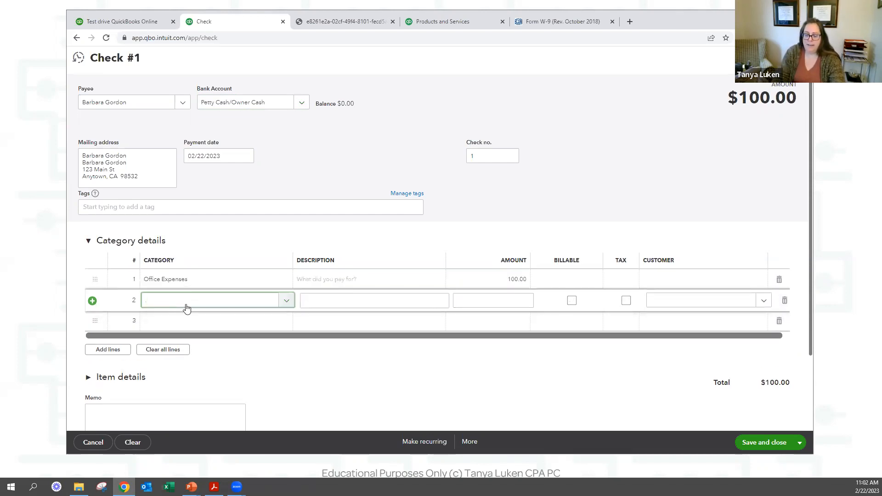
pyautogui.write('owner')
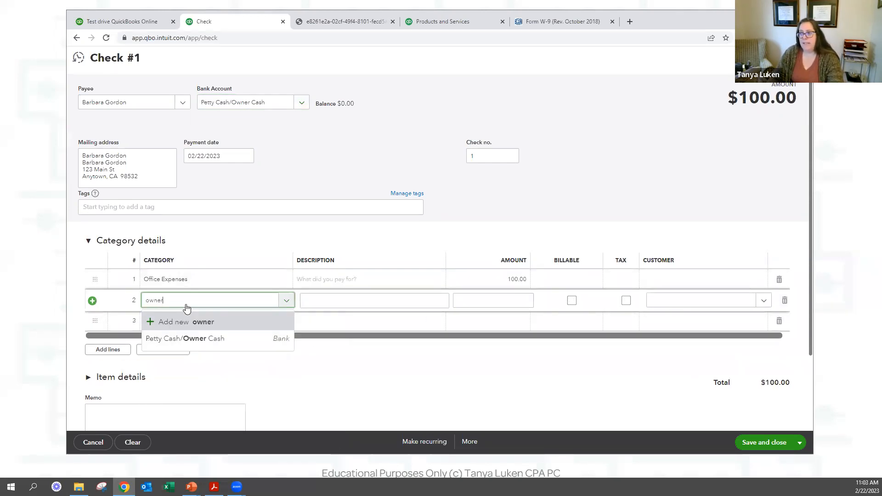
pyautogui.press('BackSpace')
pyautogui.press('BackSpace')
pyautogui.press('BackSpace')
pyautogui.write('equi')
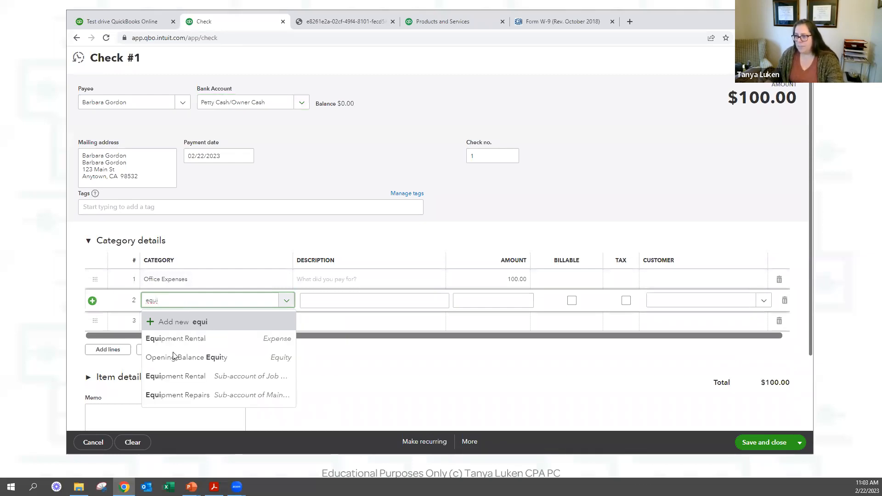
pyautogui.doubleClick(253, 305)
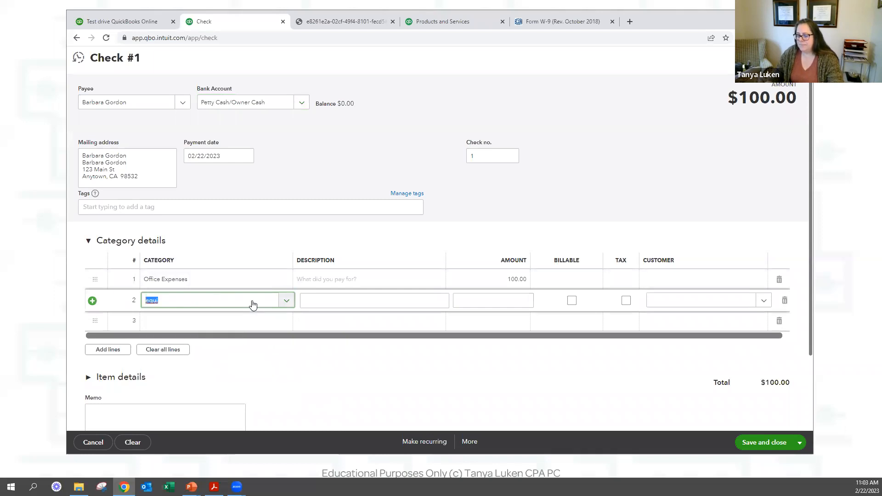
pyautogui.press('BackSpace')
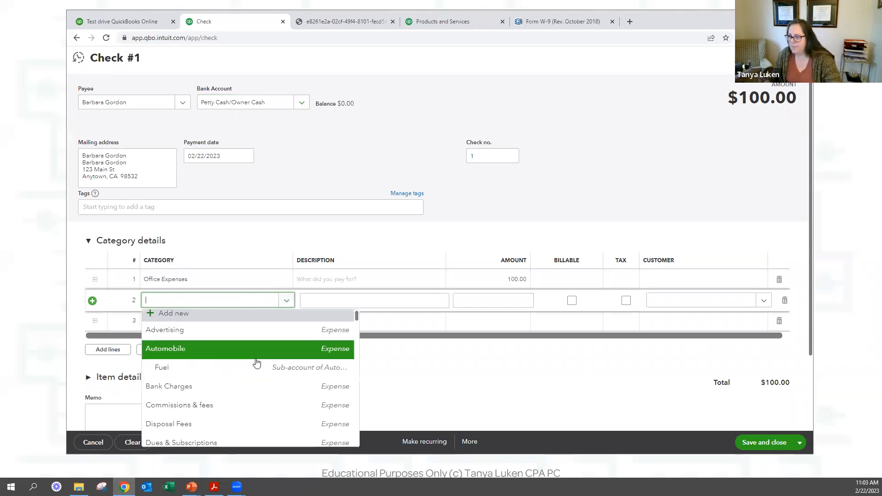
pyautogui.scroll(-10, 255, 403)
pyautogui.scroll(-10, 256, 402)
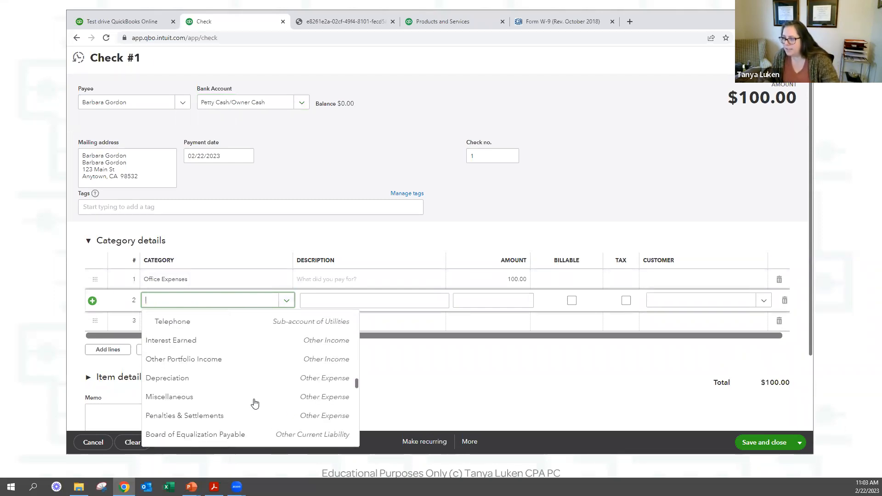
pyautogui.scroll(-8, 255, 403)
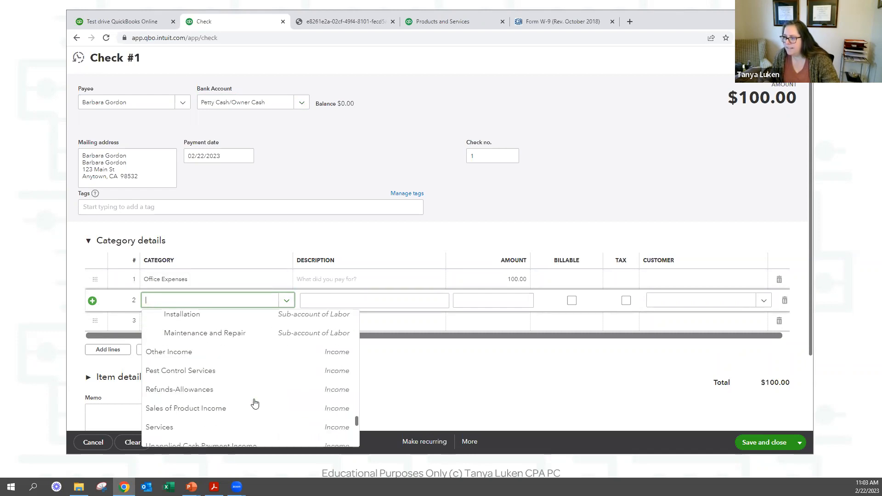
pyautogui.scroll(20, 255, 403)
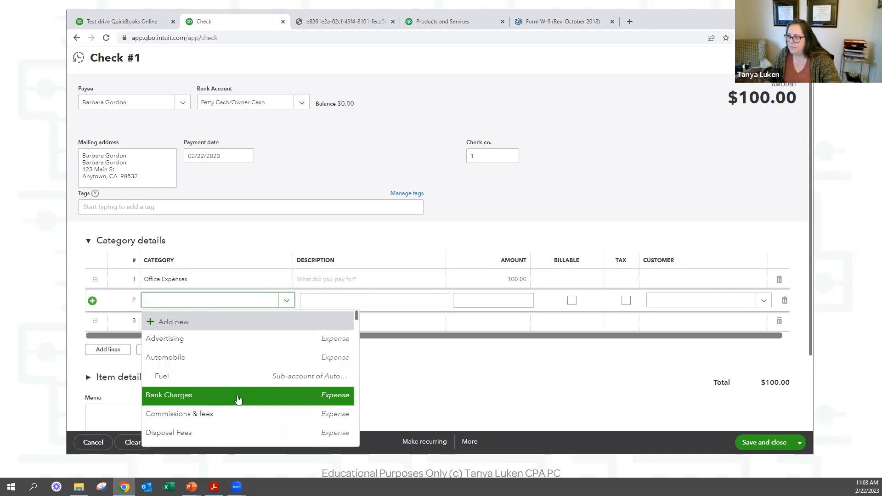
pyautogui.scroll(-7, 239, 399)
pyautogui.scroll(-10, 238, 400)
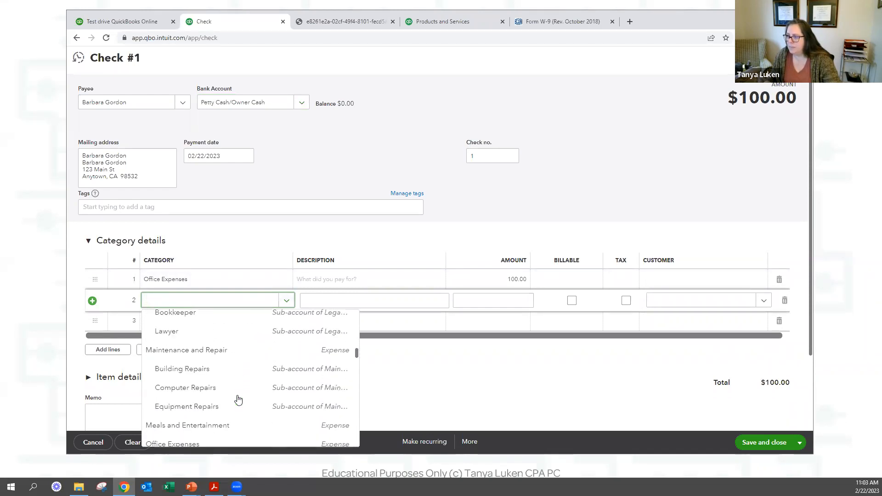
pyautogui.scroll(-2, 238, 400)
pyautogui.scroll(2, 239, 400)
pyautogui.scroll(-3, 238, 399)
pyautogui.scroll(-6, 239, 399)
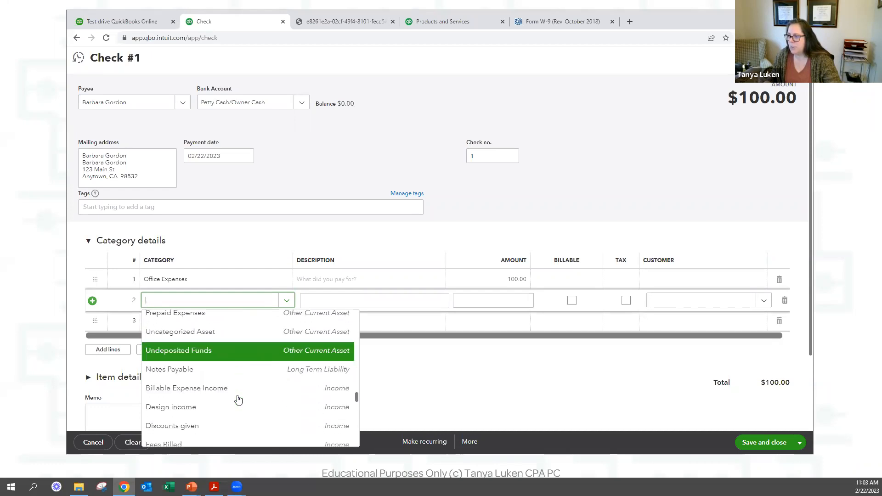
pyautogui.scroll(-3, 239, 399)
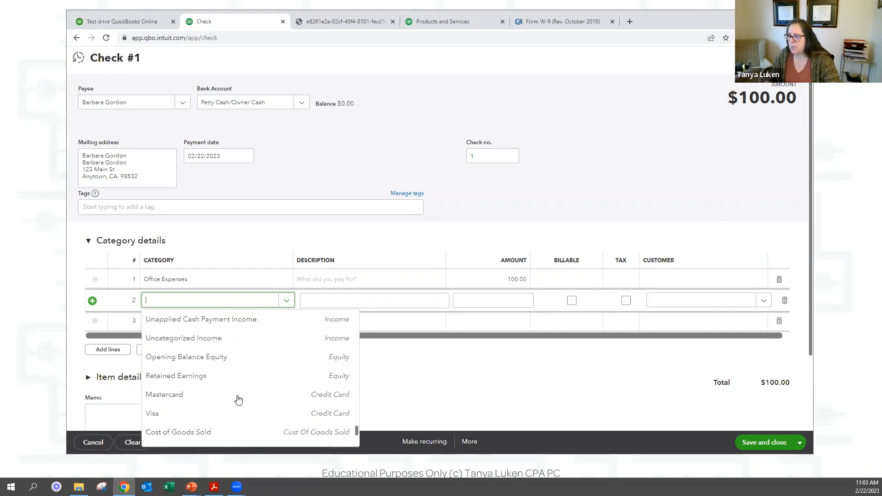
pyautogui.click(206, 347)
pyautogui.click(309, 301)
pyautogui.click(475, 299)
pyautogui.write('-100')
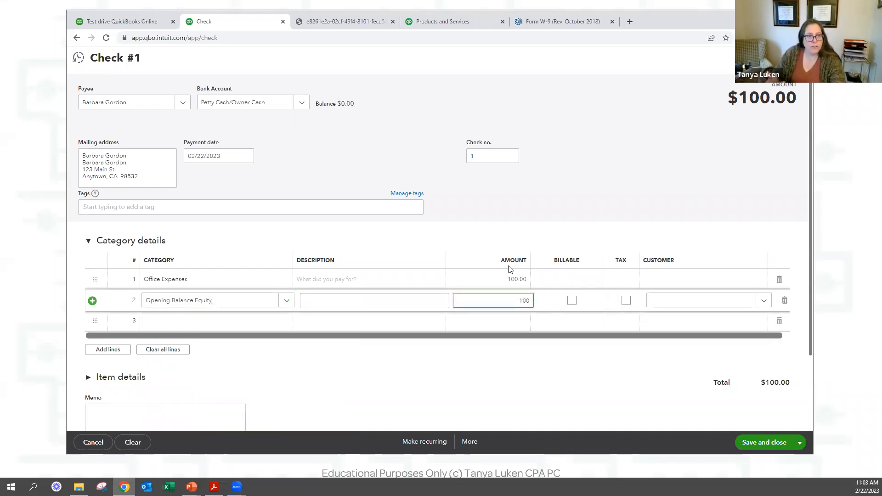
pyautogui.click(509, 269)
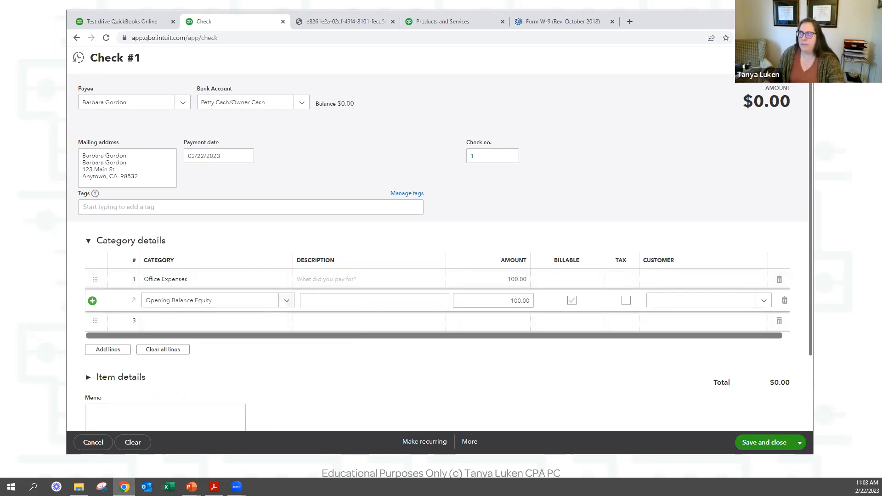
# Clear the petty cash check and cancel it without saving.
pyautogui.click(132, 441)
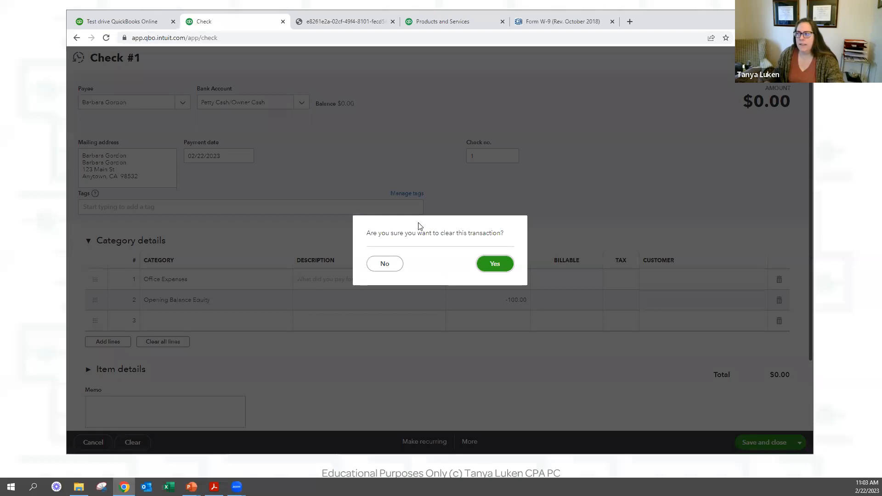
pyautogui.click(495, 263)
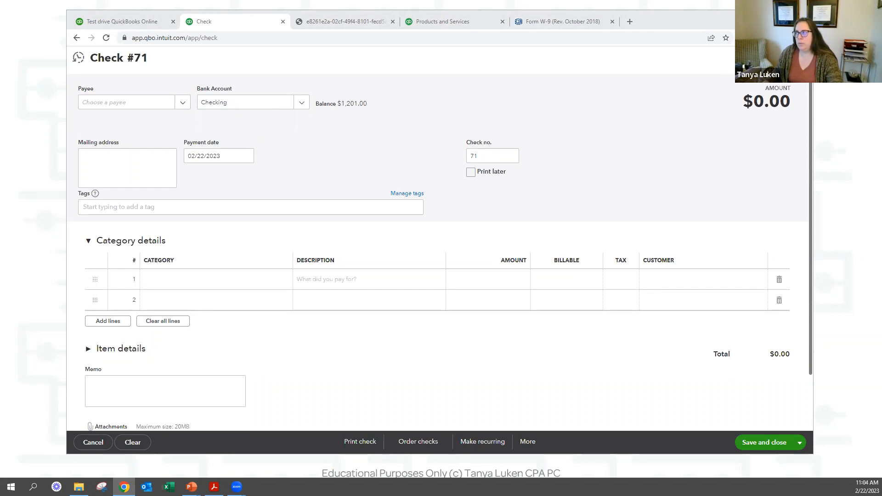
pyautogui.click(799, 58)
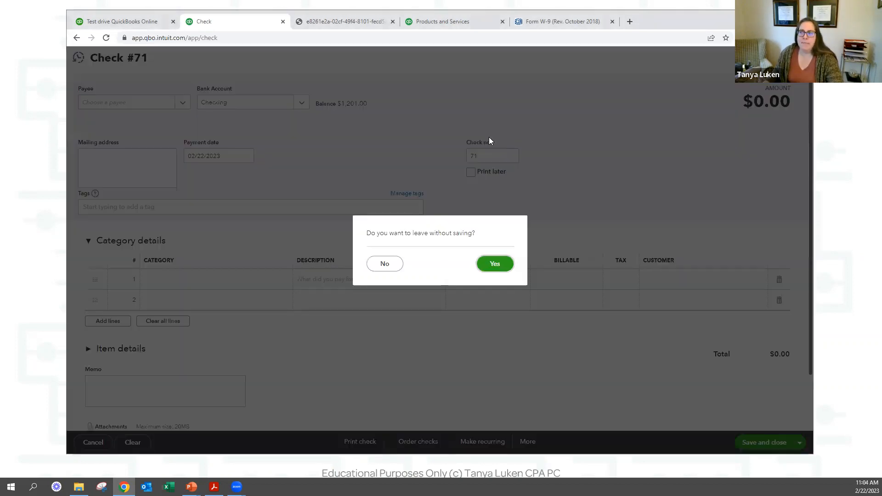
pyautogui.click(493, 268)
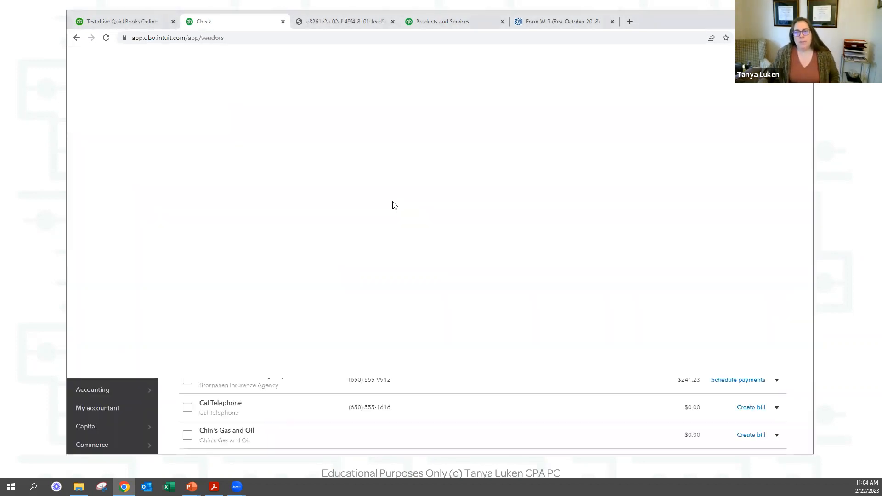
pyautogui.click(110, 88)
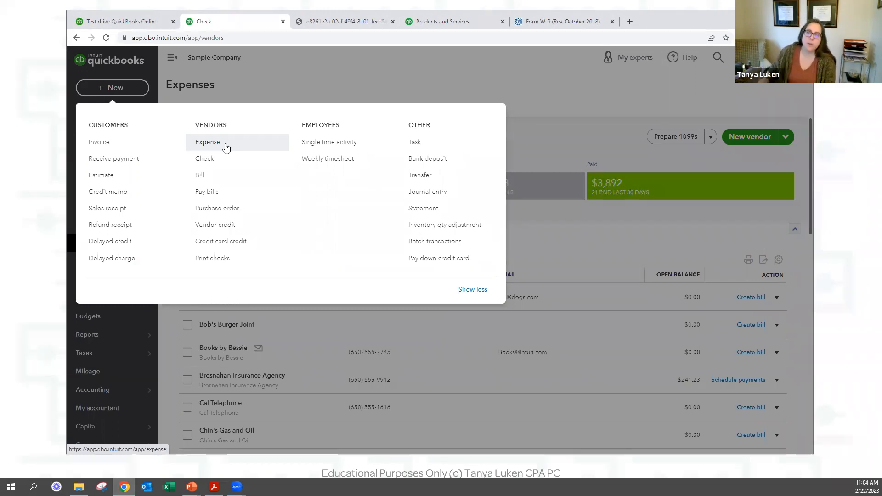
pyautogui.click(226, 147)
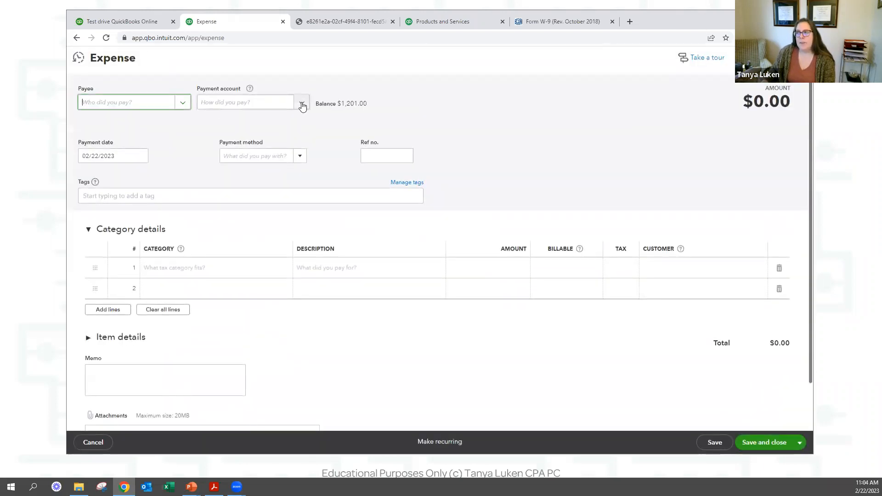
pyautogui.click(302, 103)
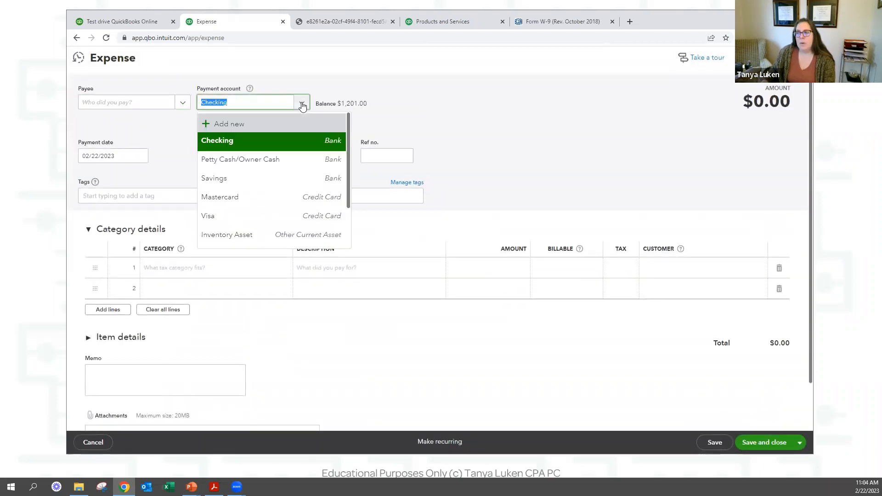
pyautogui.scroll(-2, 245, 212)
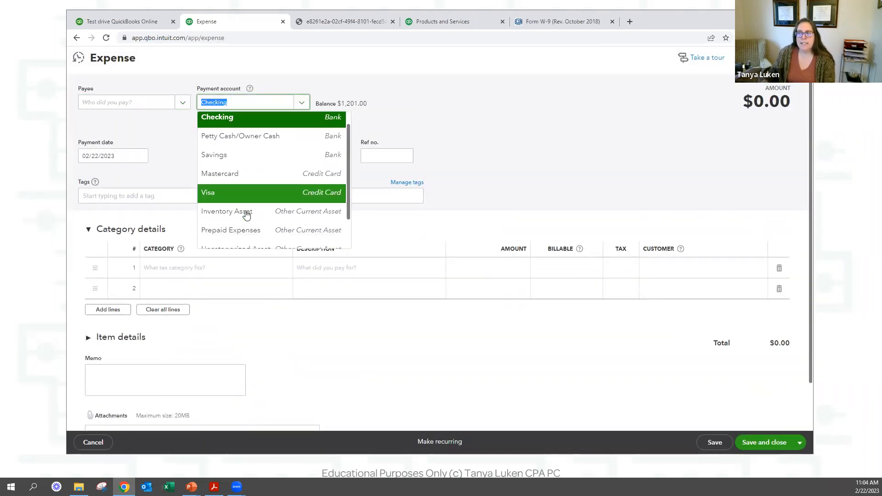
pyautogui.scroll(3, 246, 211)
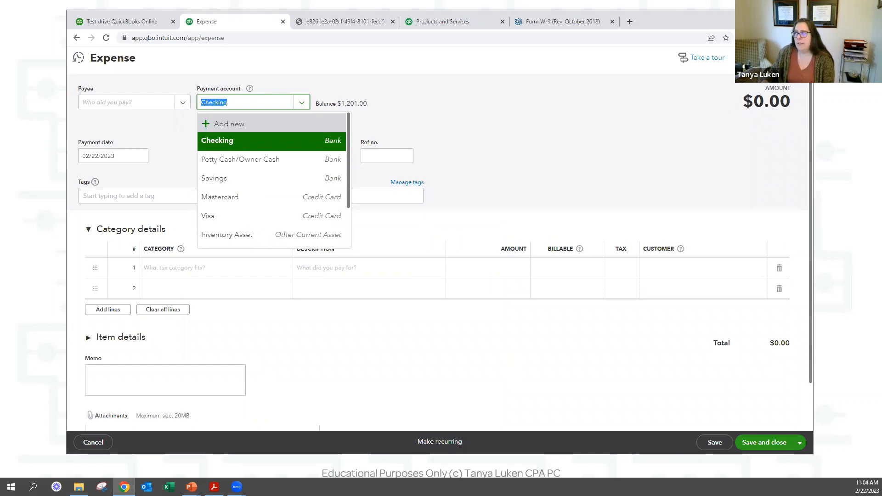
pyautogui.click(798, 57)
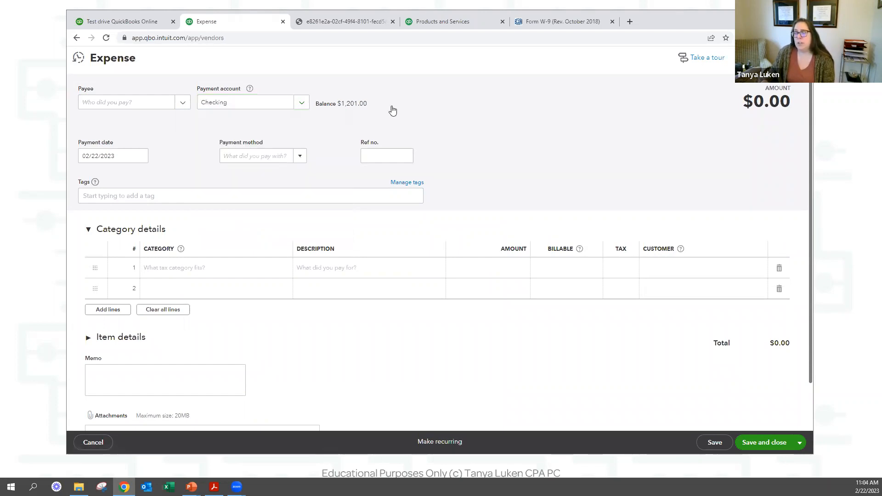
pyautogui.click(128, 90)
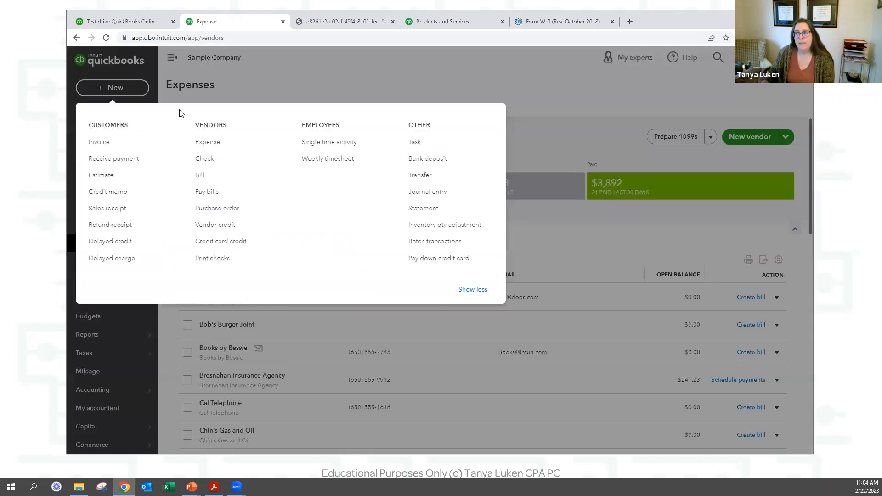
pyautogui.click(207, 160)
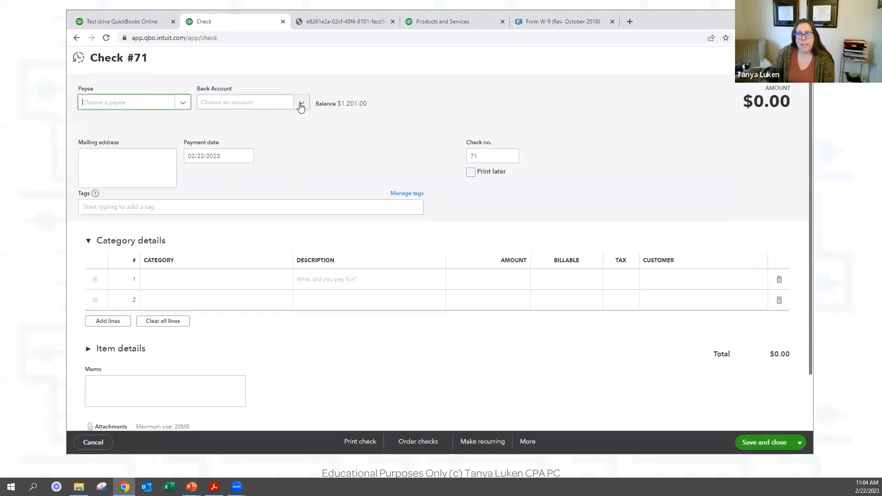
pyautogui.click(302, 106)
pyautogui.click(301, 107)
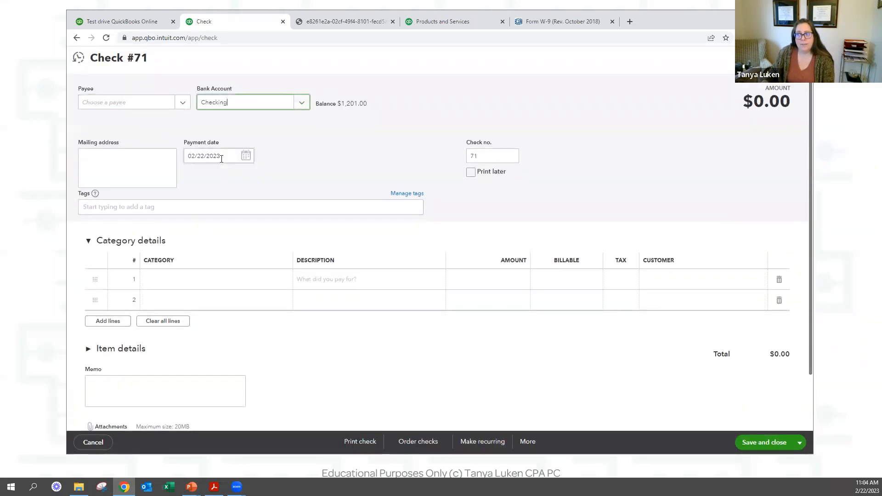
pyautogui.click(302, 105)
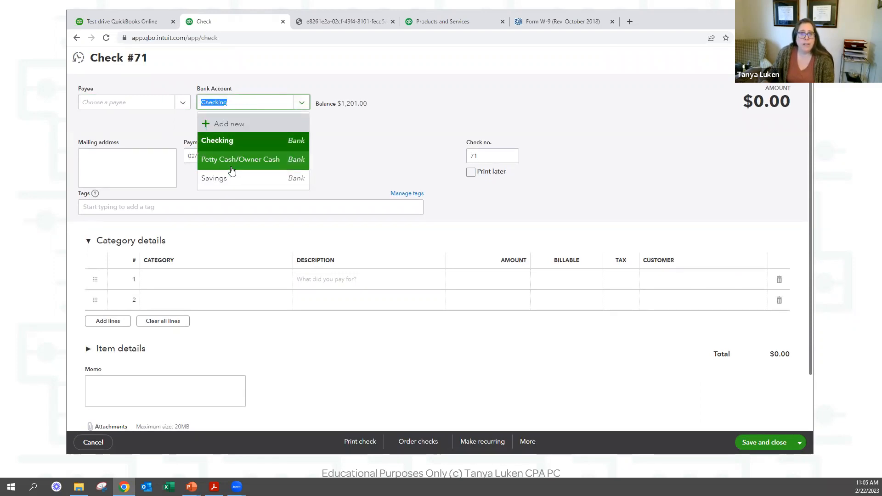
pyautogui.press('Tab')
pyautogui.press('Tab')
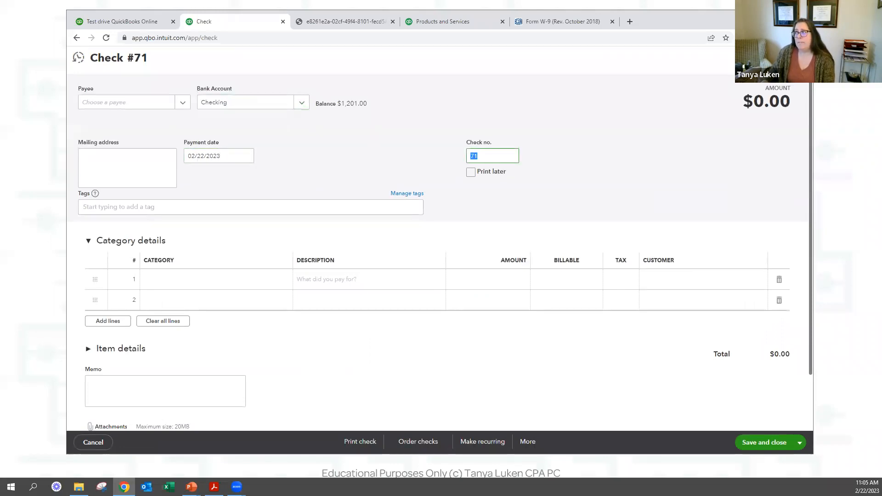
pyautogui.click(799, 58)
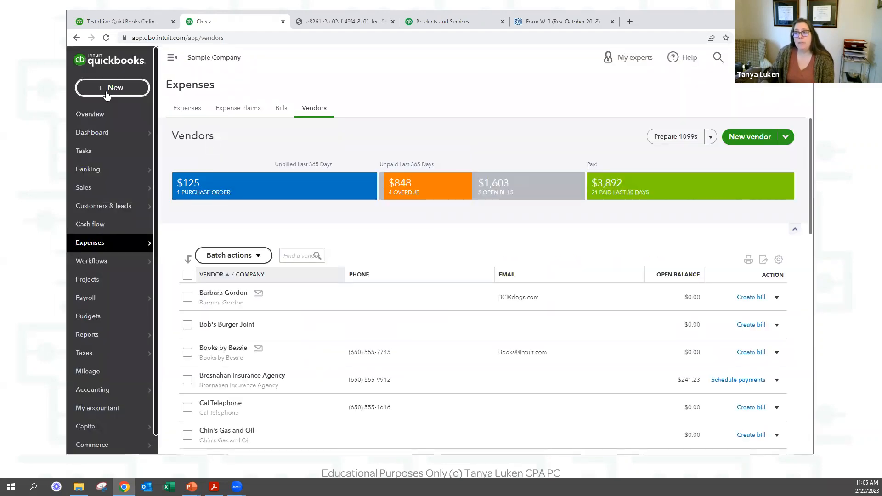
pyautogui.click(134, 92)
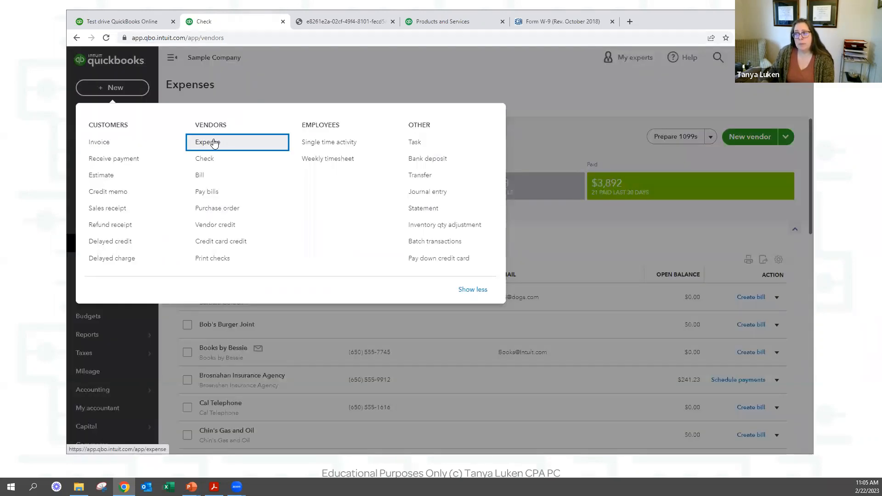
pyautogui.click(214, 143)
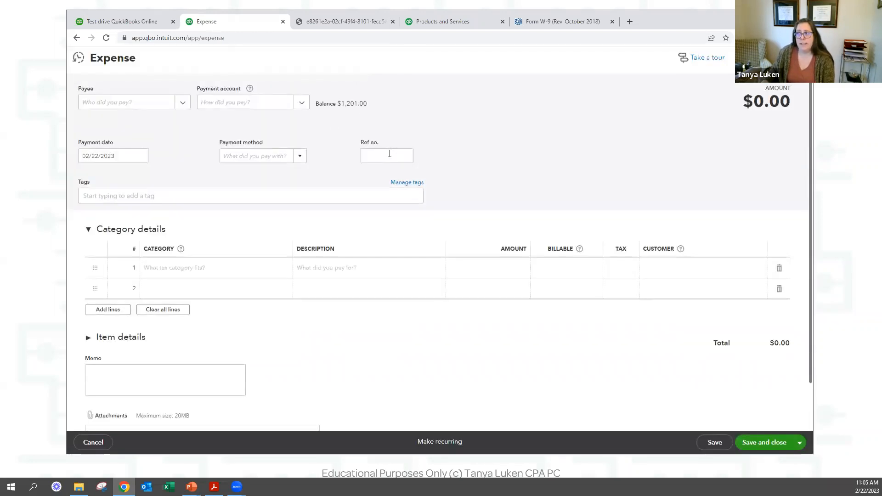
pyautogui.write('71')
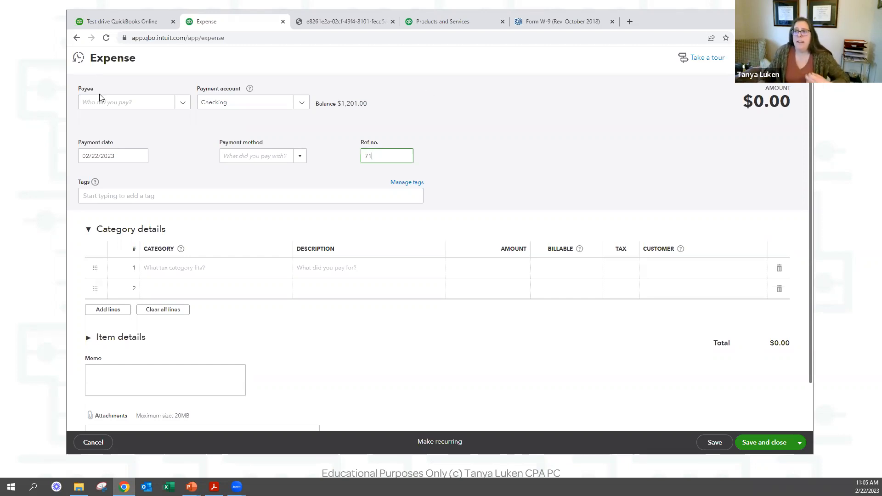
pyautogui.click(110, 108)
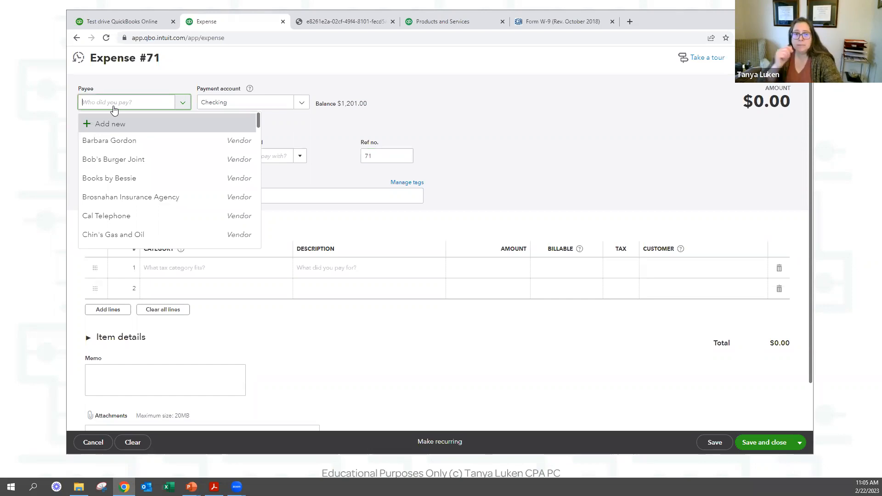
pyautogui.click(798, 57)
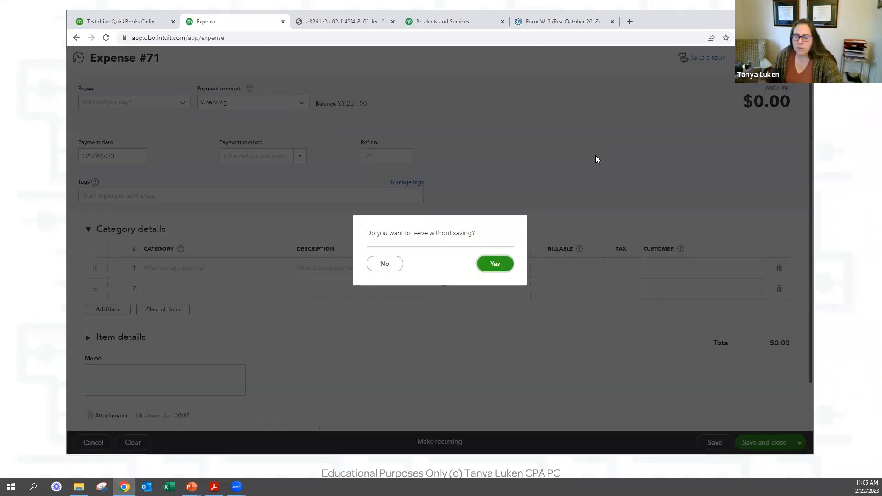
pyautogui.click(498, 265)
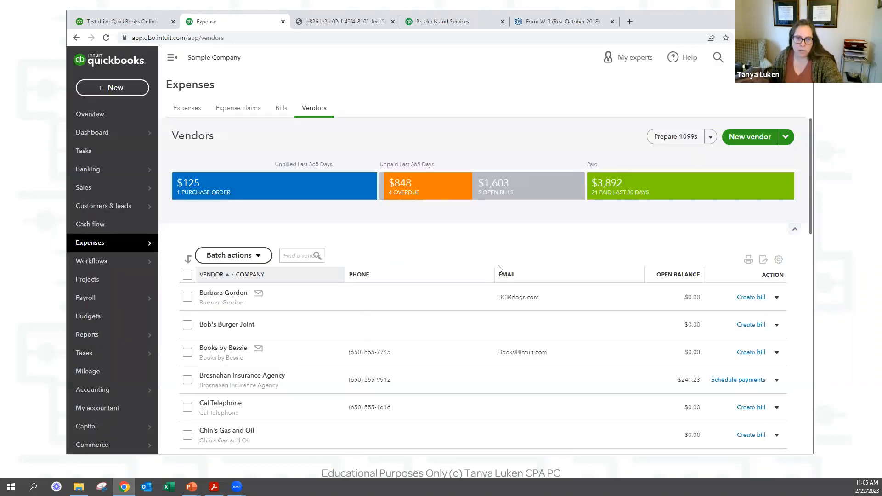
# Start a new bill for the sample vendor.
pyautogui.click(112, 87)
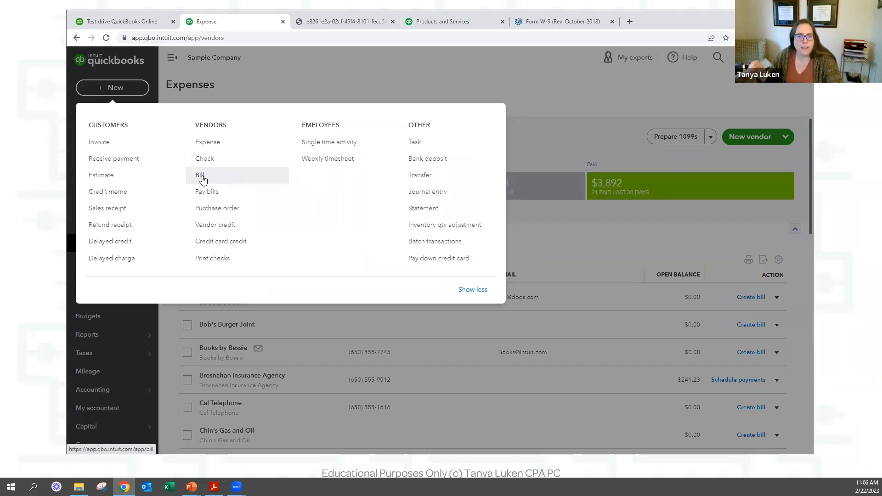
pyautogui.click(202, 178)
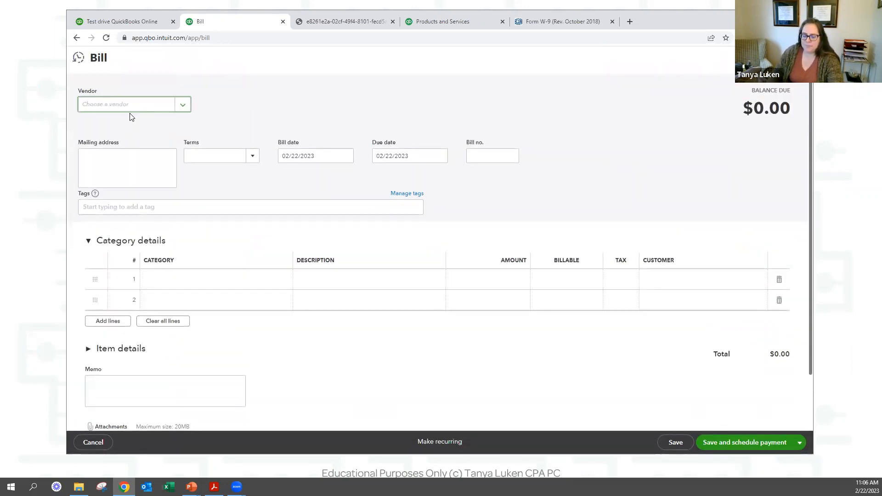
pyautogui.write('Bar')
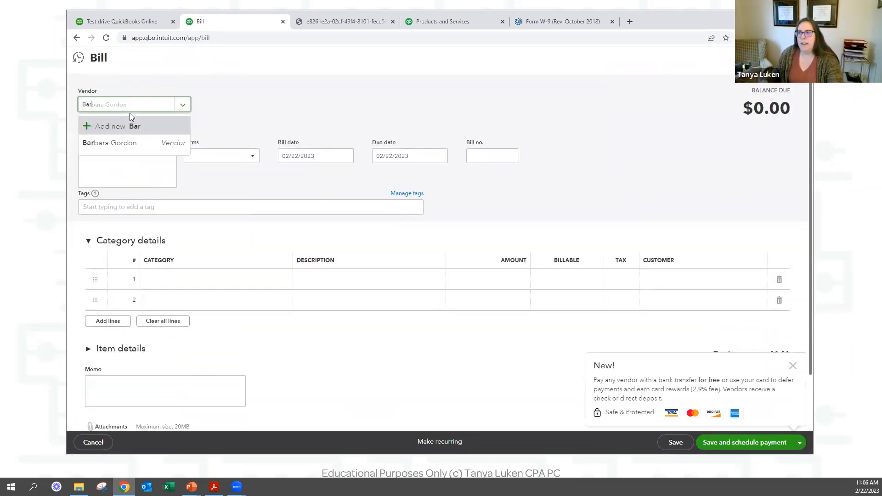
pyautogui.click(139, 147)
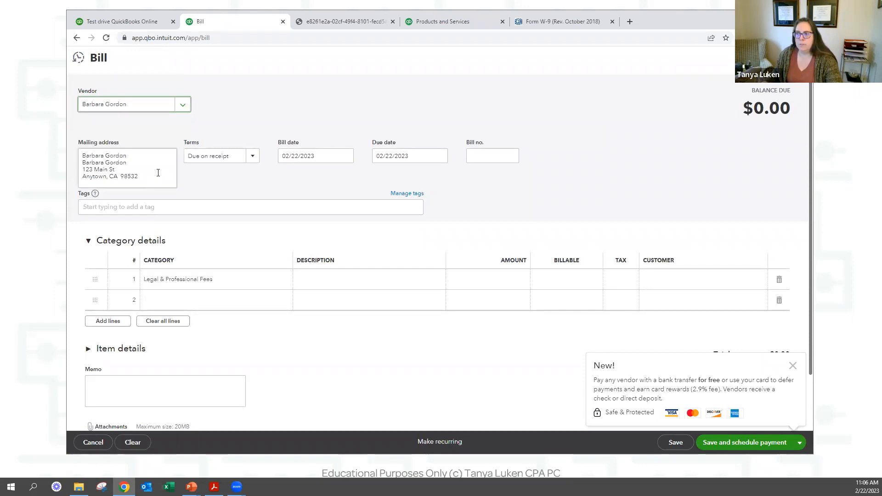
# Set terms to Net 60, bill date 02/22/2023 (due 04/23/2023), and bill no. 1005.
pyautogui.click(233, 158)
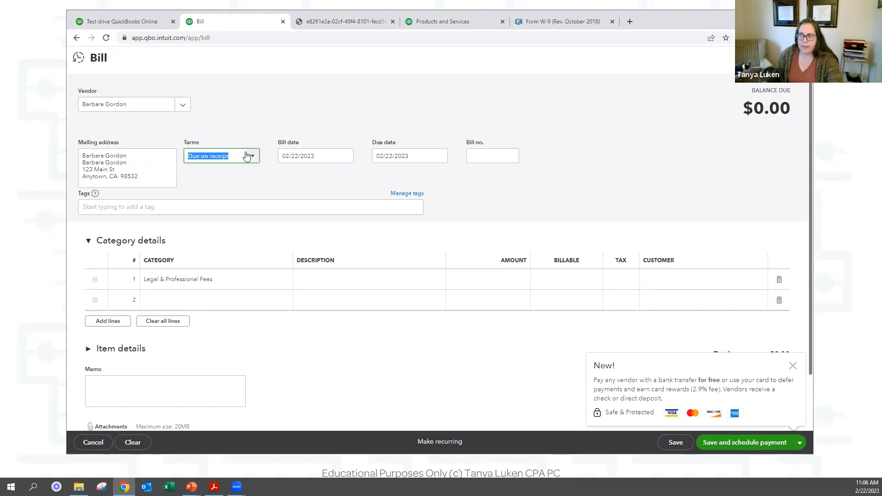
pyautogui.click(252, 157)
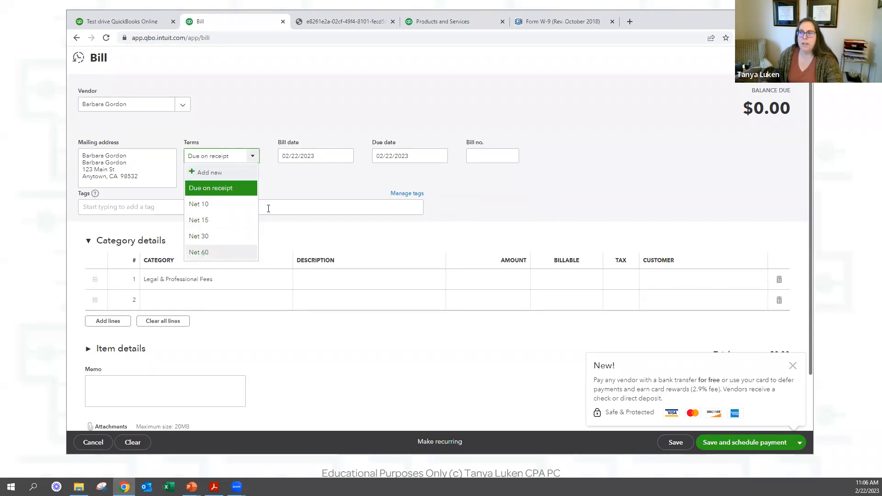
pyautogui.click(202, 252)
pyautogui.click(320, 158)
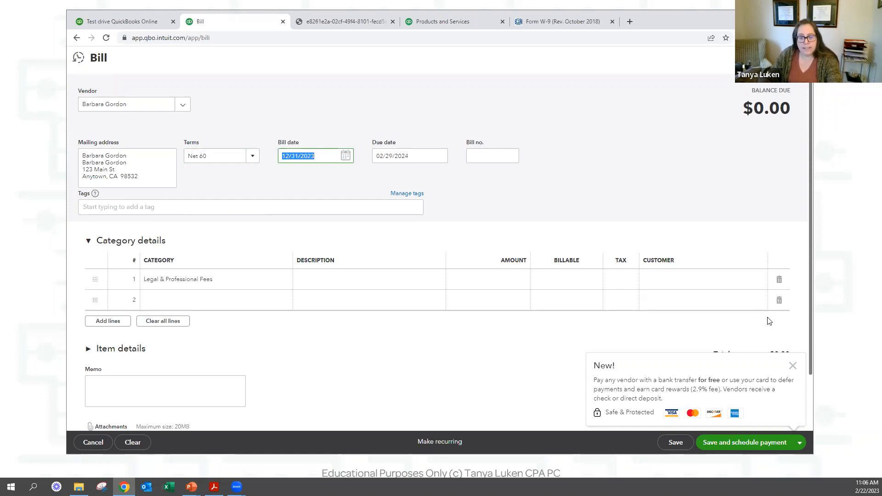
pyautogui.write('t')
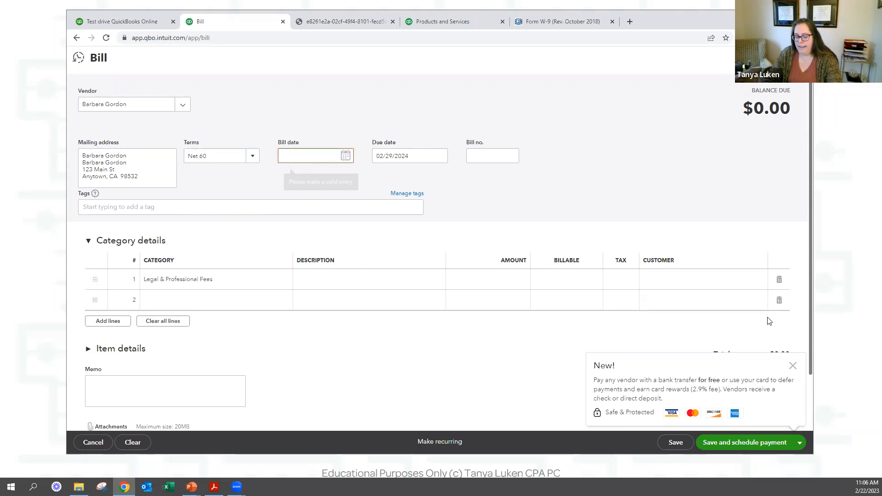
pyautogui.press('Tab')
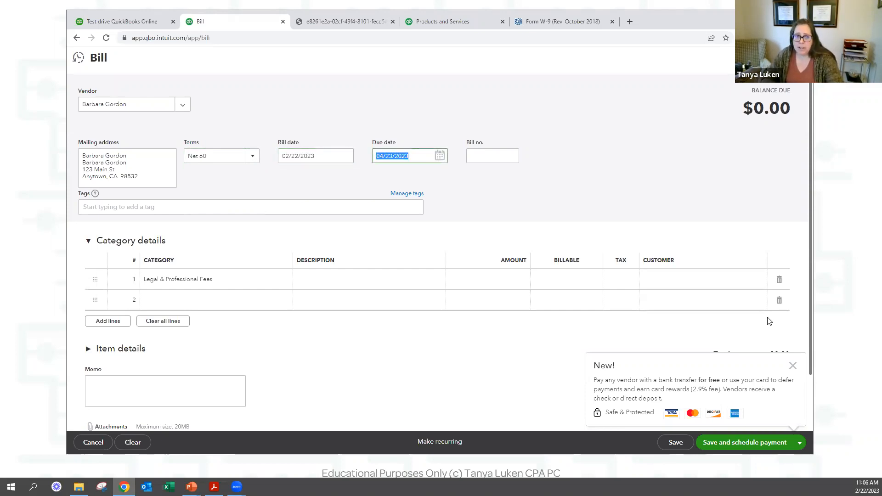
pyautogui.press('Tab')
pyautogui.write('1005')
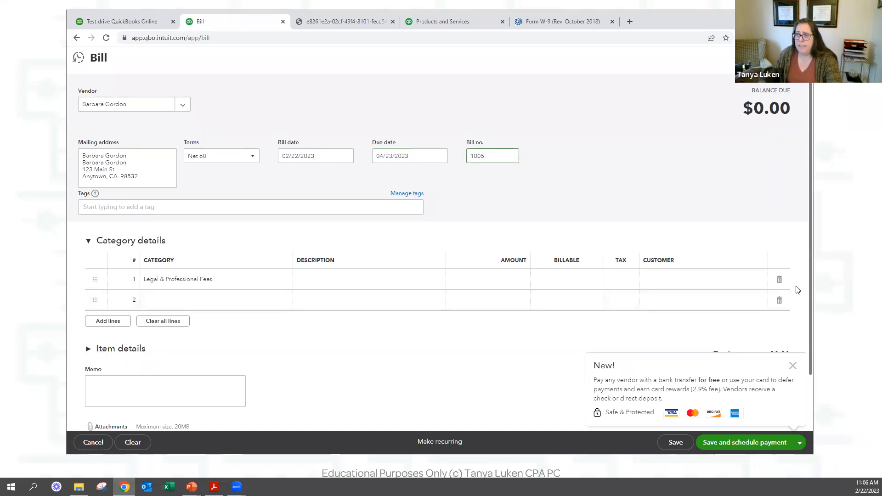
# Give the first bill line the description 'super model' and amount 10,000.00.
pyautogui.click(402, 279)
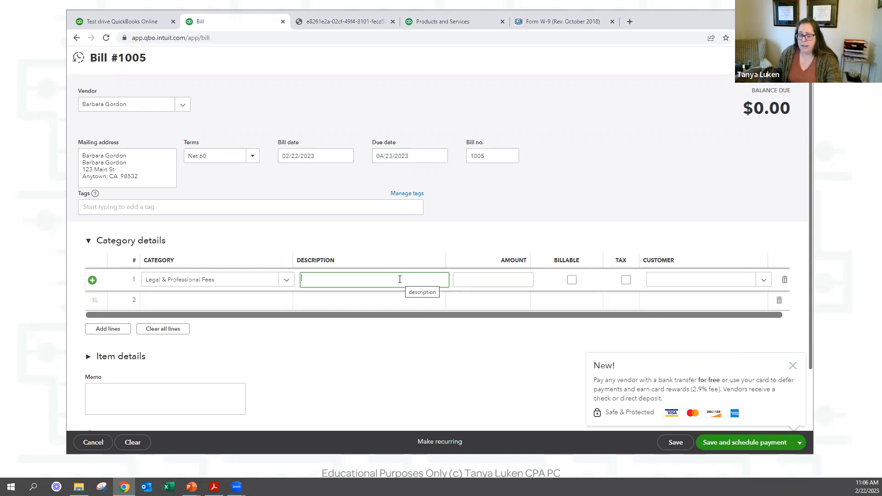
pyautogui.write('super model')
pyautogui.press('Tab')
pyautogui.write('100')
pyautogui.press('Tab')
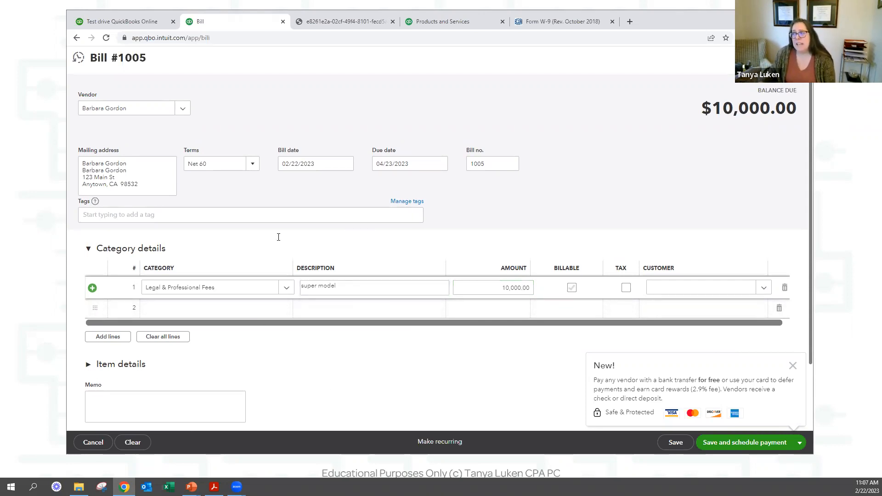
# Highlight the bill number, terms and date fields on the bill for review.
pyautogui.moveTo(81, 236); pyautogui.dragTo(112, 259)
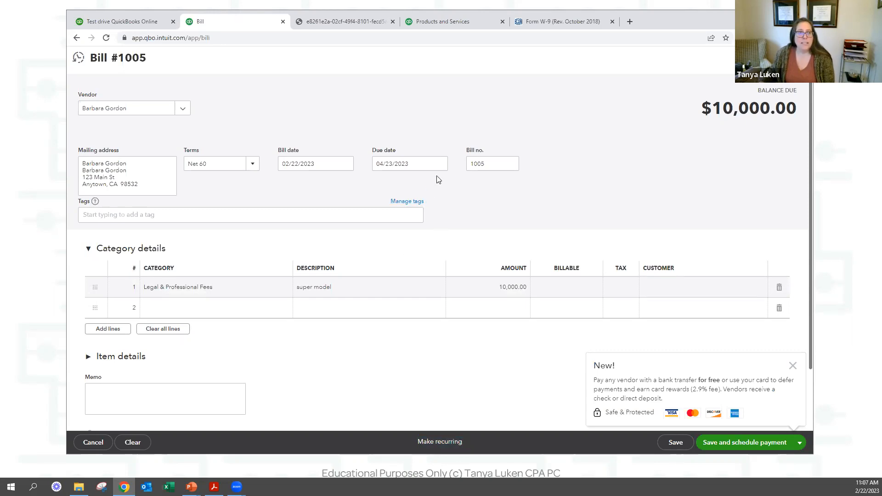
pyautogui.doubleClick(497, 168)
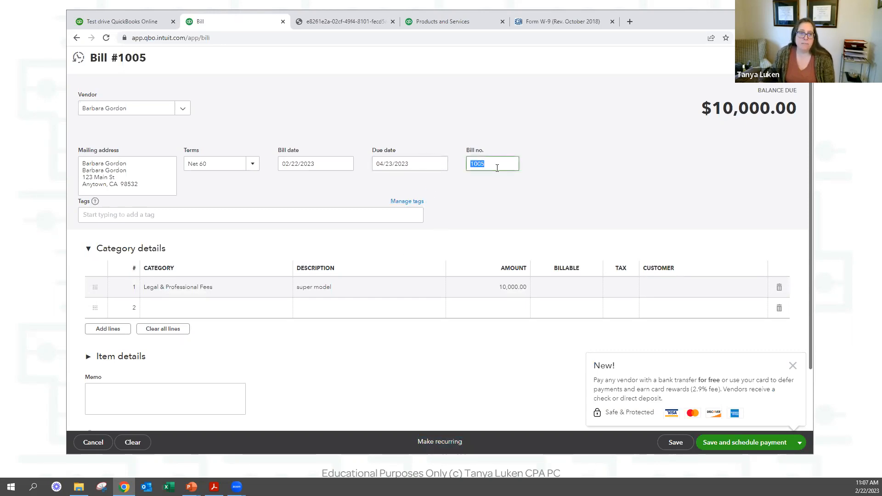
pyautogui.click(511, 164)
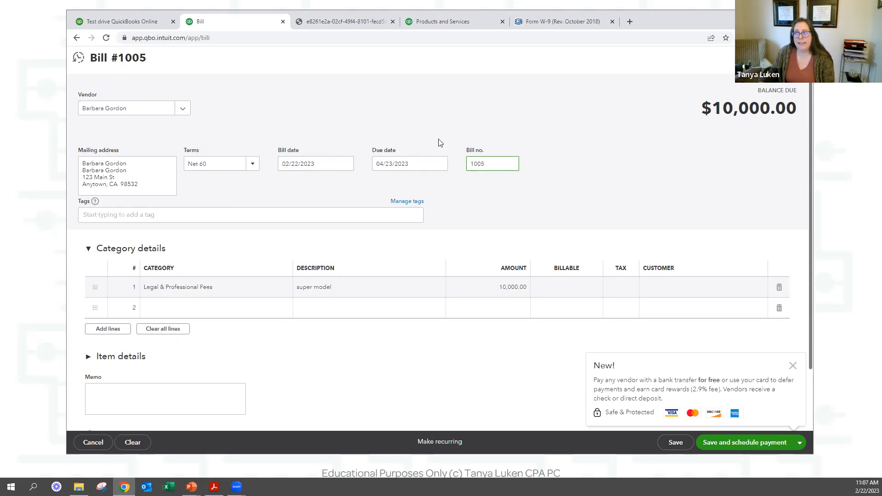
pyautogui.moveTo(288, 155); pyautogui.dragTo(341, 183)
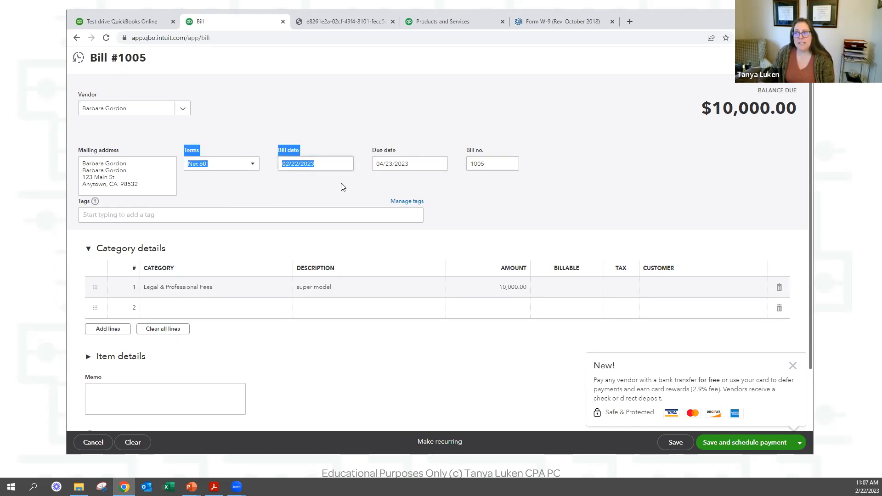
pyautogui.click(355, 140)
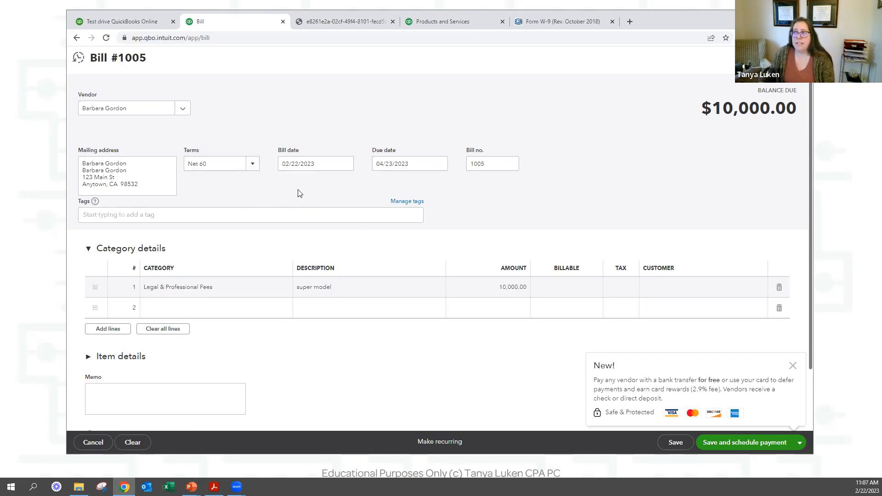
# In the Products and Services tab, start a new blank expense.
pyautogui.click(424, 28)
pyautogui.click(112, 87)
pyautogui.click(207, 142)
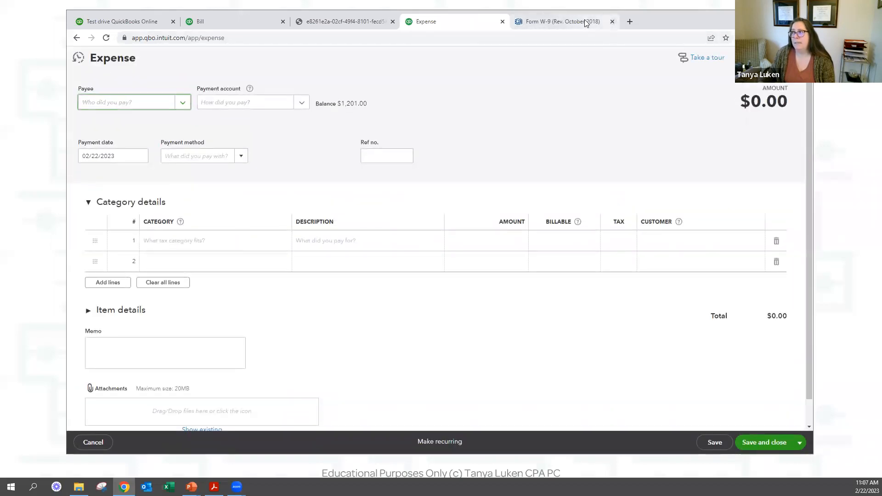
# Close the extra browser tab and compare Bill #1005 with the blank expense form.
pyautogui.click(584, 19)
pyautogui.click(611, 21)
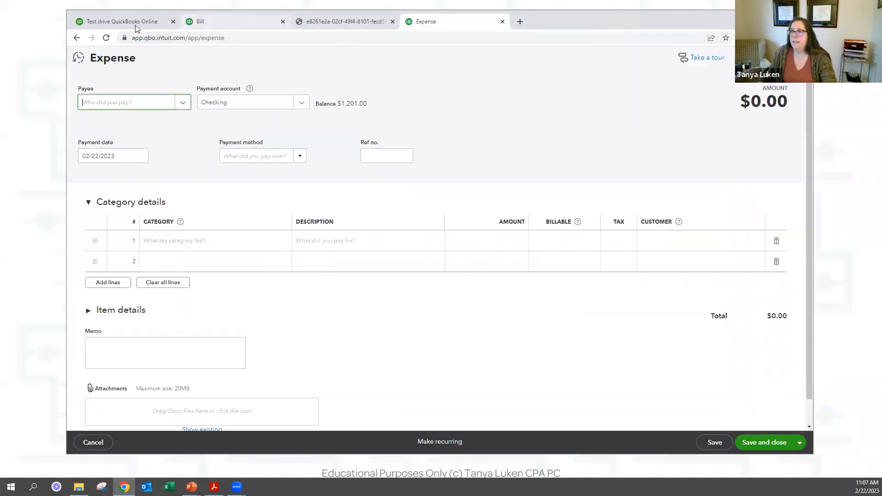
pyautogui.click(228, 23)
pyautogui.click(470, 22)
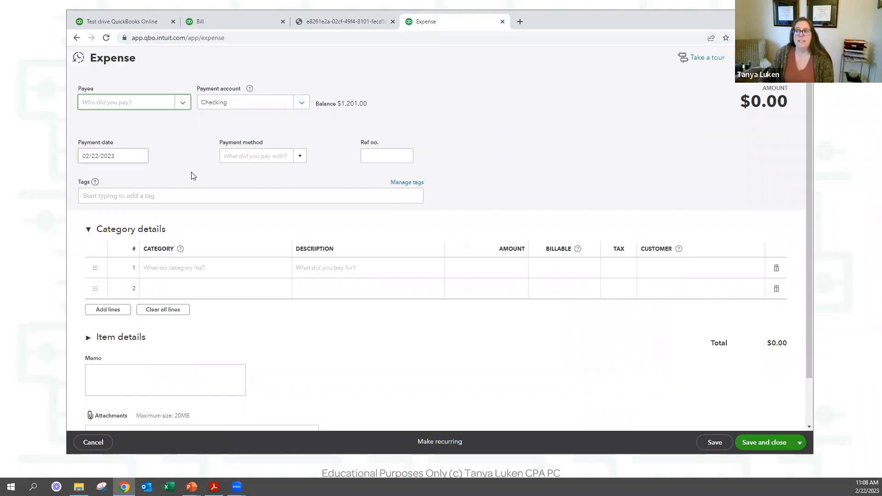
pyautogui.click(236, 18)
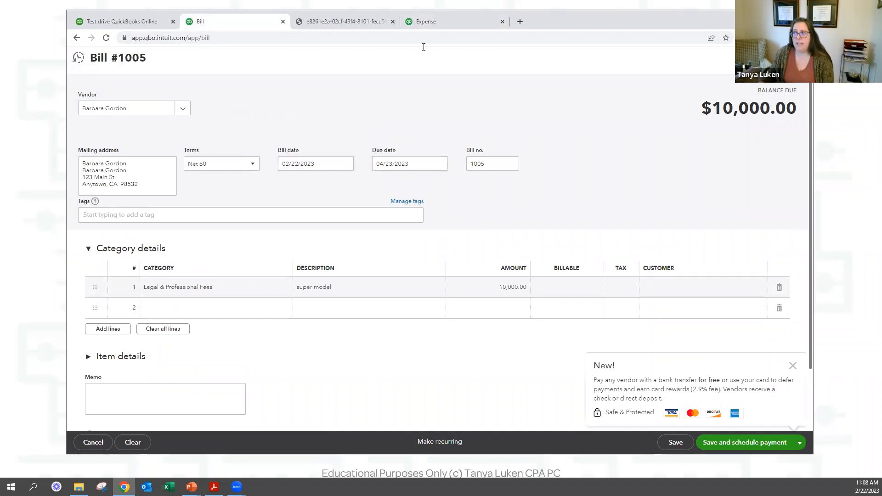
pyautogui.click(434, 22)
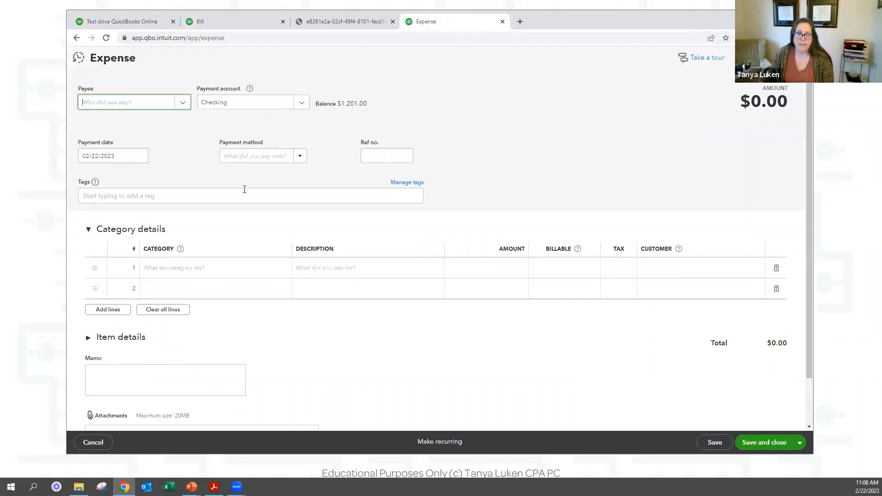
# Give the expense Ref no. 1005, expand its Item details, and return to Bill #1005.
pyautogui.click(385, 155)
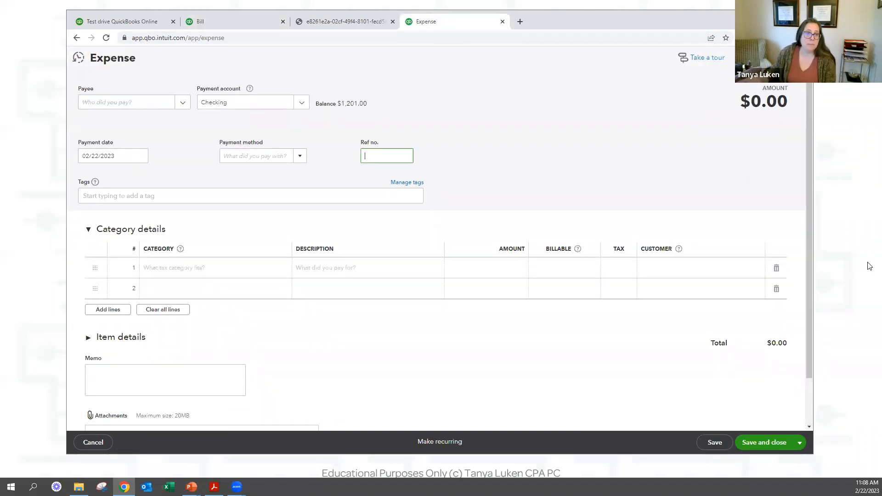
pyautogui.write('1005')
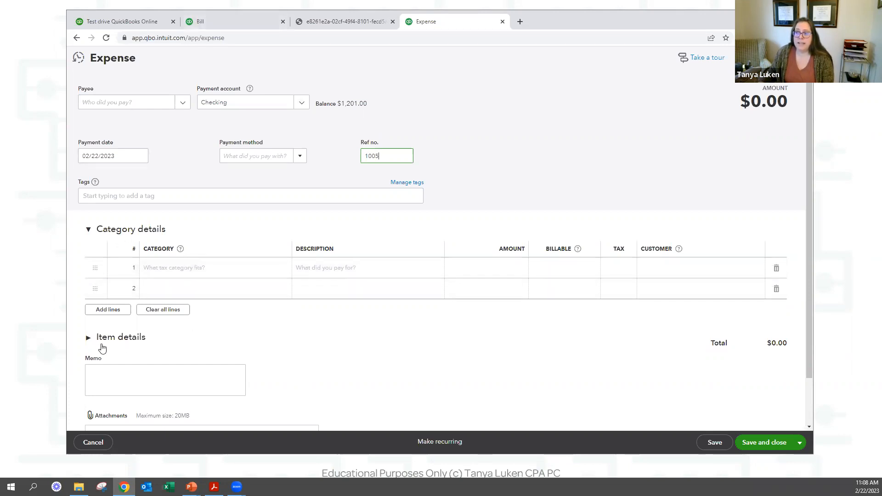
pyautogui.click(88, 338)
pyautogui.scroll(-3, 224, 342)
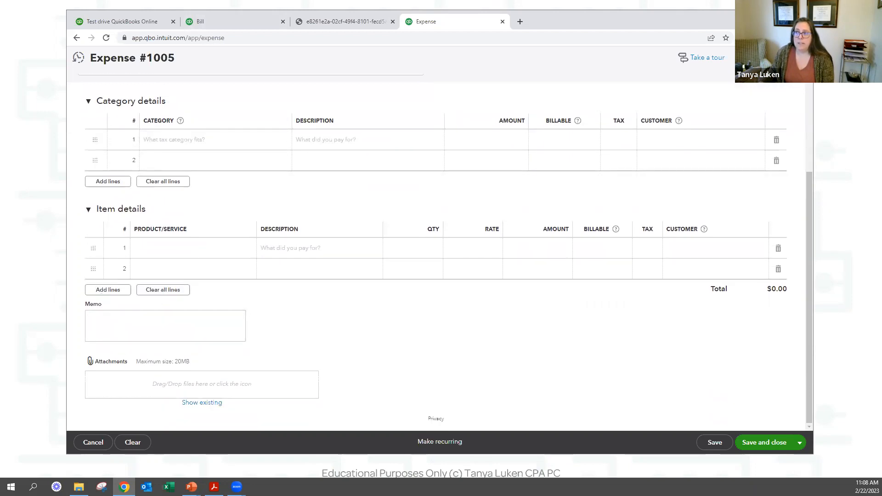
pyautogui.click(233, 22)
pyautogui.scroll(-2, 87, 285)
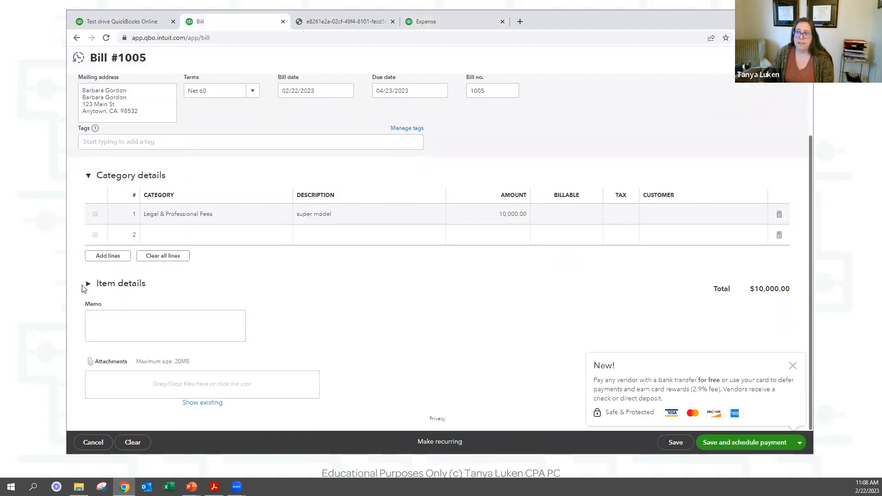
# Expand Bill #1005's Item details section and close the 'New!' bank-transfer popup.
pyautogui.click(88, 283)
pyautogui.scroll(-2, 140, 283)
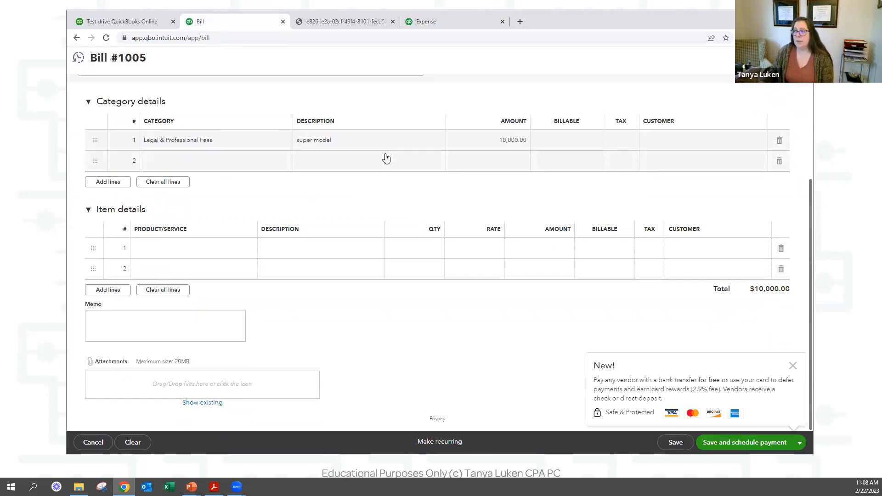
pyautogui.click(792, 366)
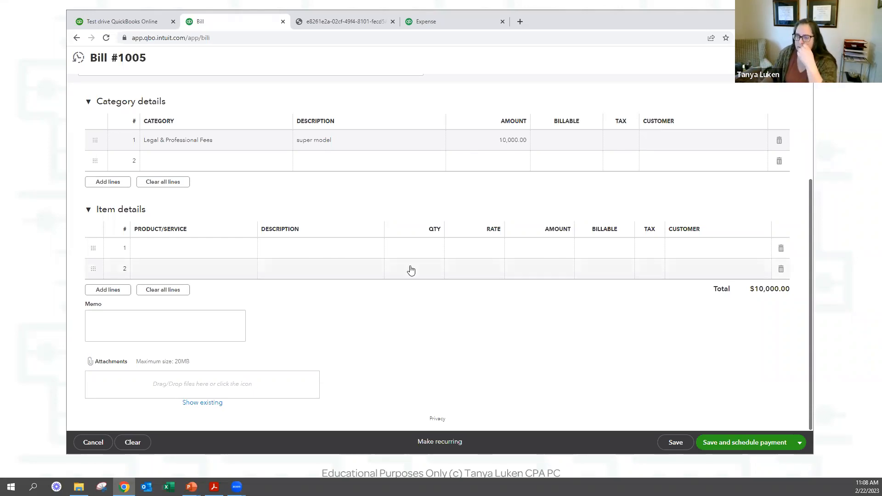
pyautogui.scroll(2, 404, 262)
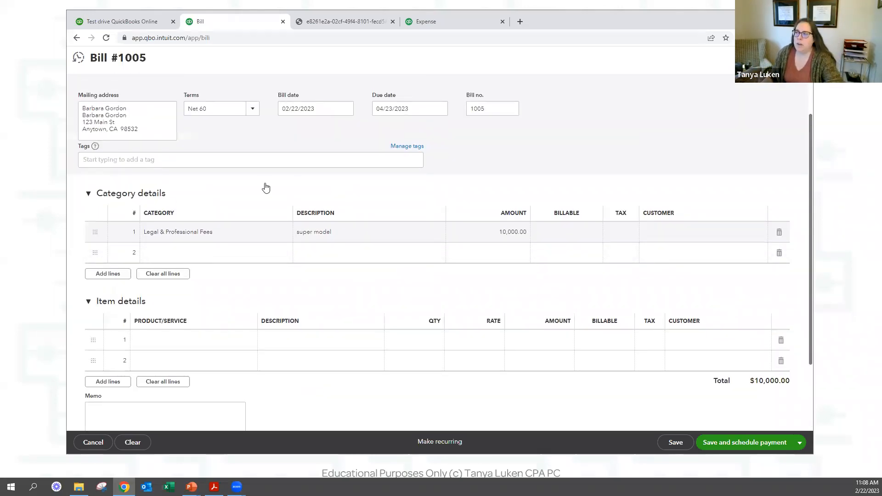
# Mark the Legal & Professional Fees line billable and assign it to Amy's Bird Sanctuary.
pyautogui.click(419, 234)
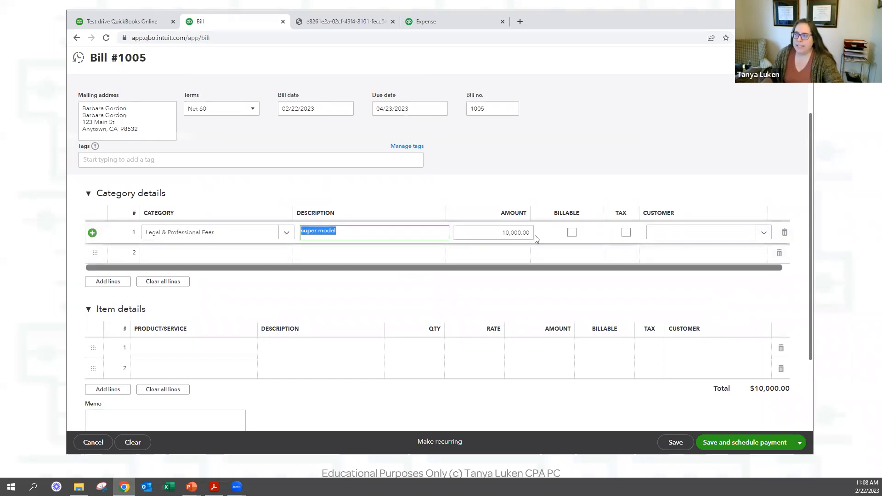
pyautogui.click(488, 233)
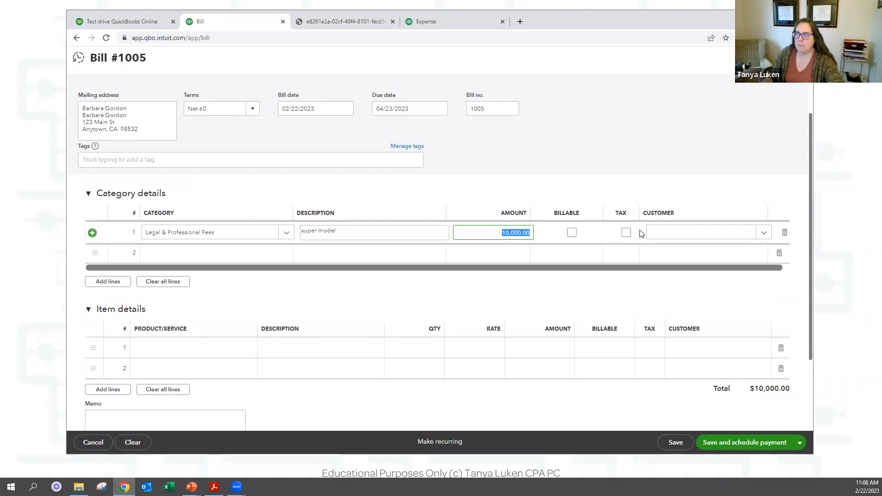
pyautogui.click(572, 234)
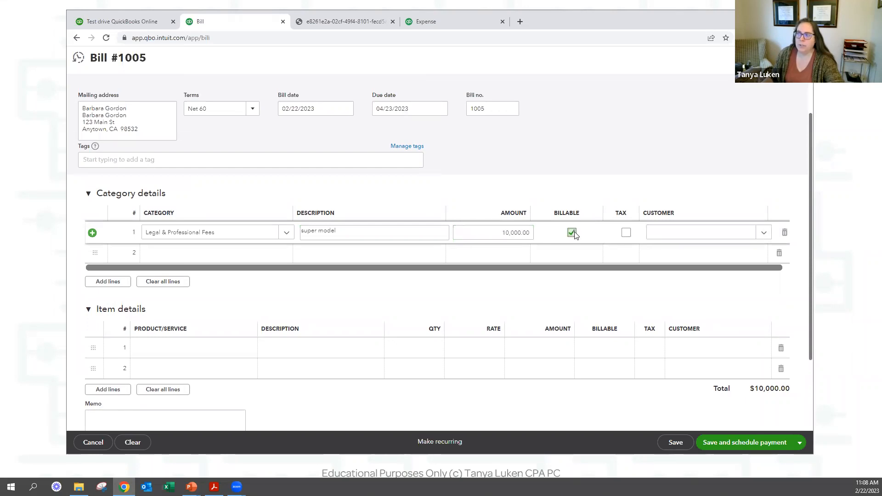
pyautogui.click(695, 233)
pyautogui.click(671, 277)
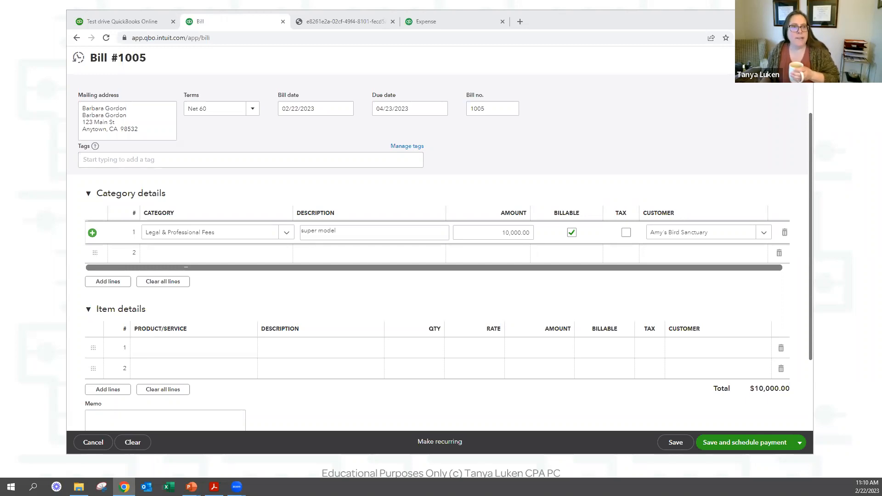
# Finish the bill's fees line and return to the Expense #1005 tab.
pyautogui.click(244, 138)
pyautogui.scroll(1, 305, 146)
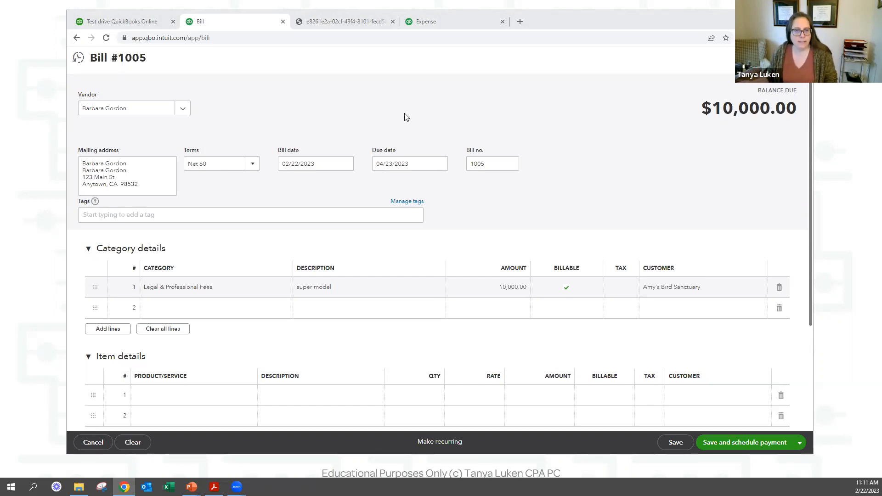
pyautogui.click(458, 23)
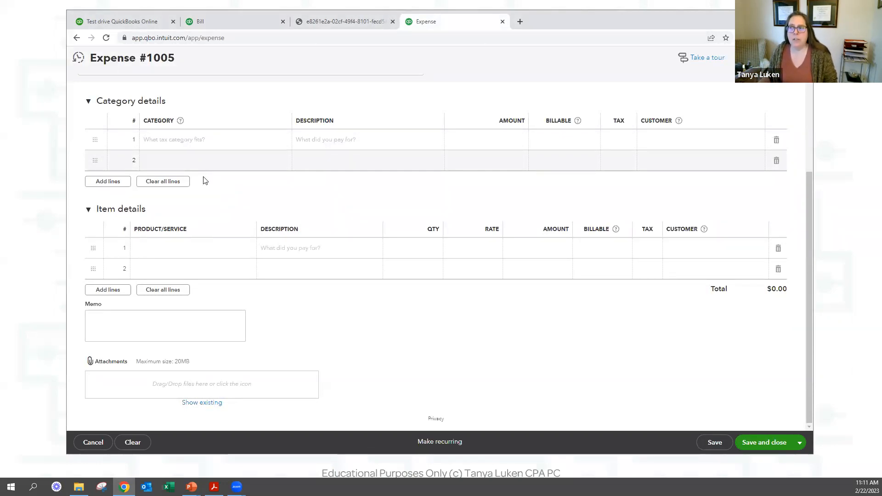
# Add a Design:Fountains:Pump line (1 at 10) to Expense #1005, mark category row 1 billable, then leave the form.
pyautogui.click(166, 254)
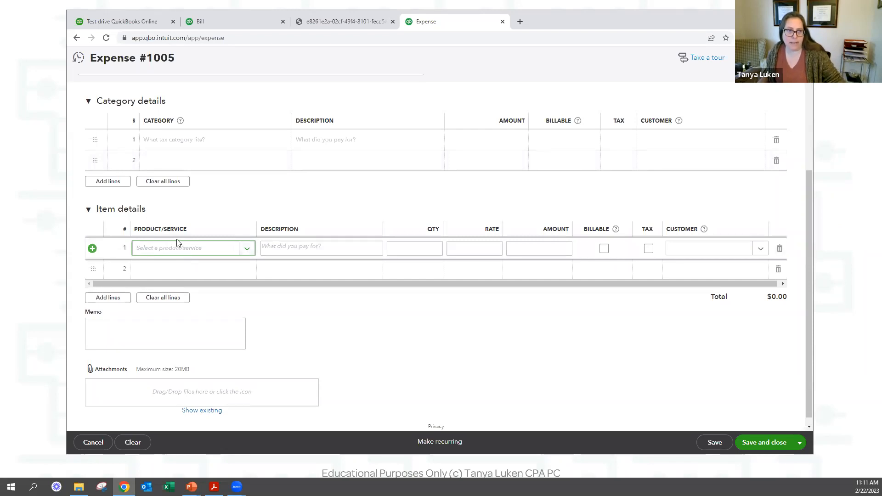
pyautogui.click(248, 249)
pyautogui.click(198, 300)
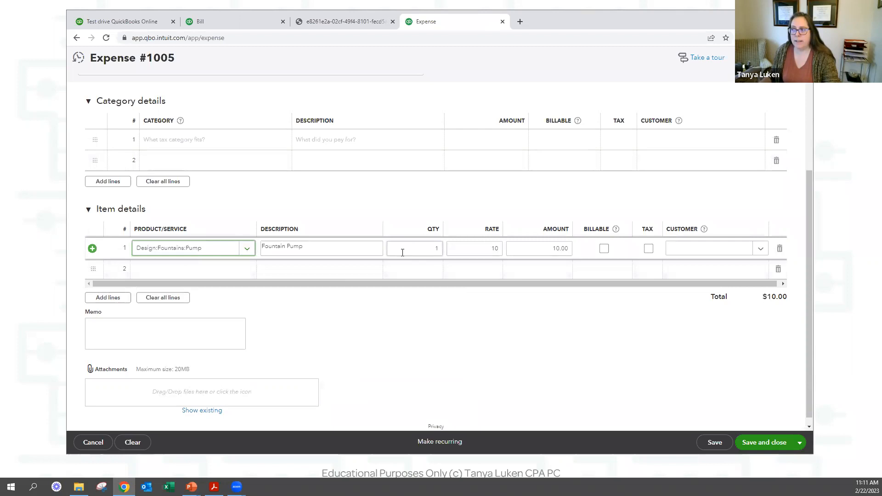
pyautogui.click(349, 252)
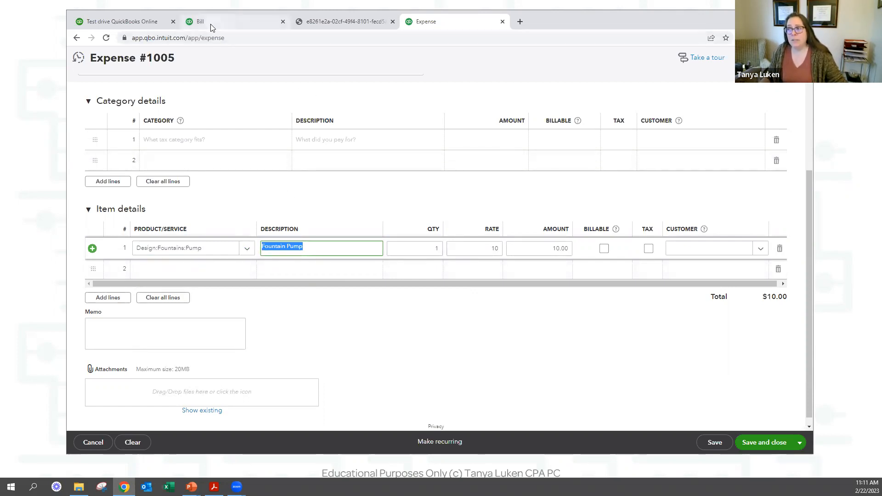
pyautogui.click(562, 145)
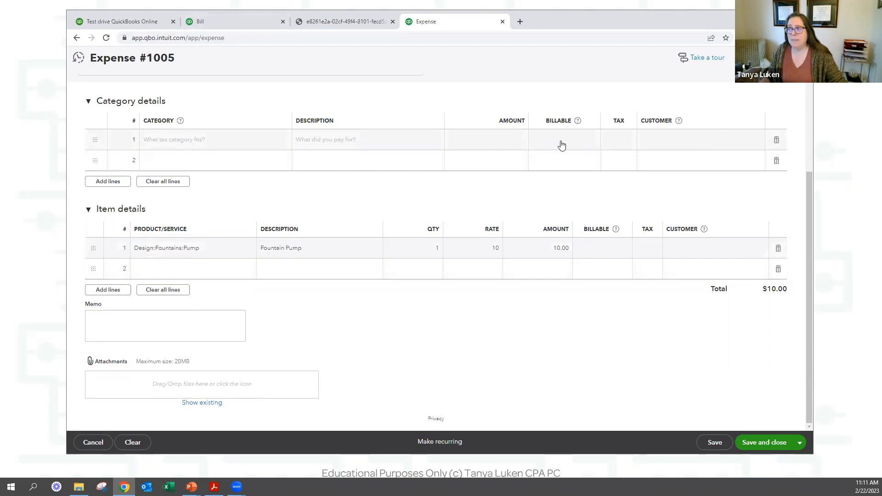
pyautogui.click(570, 140)
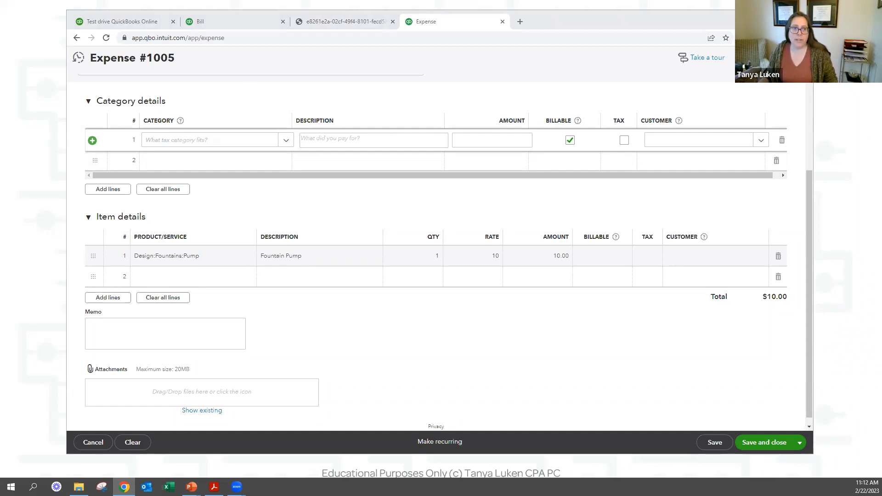
pyautogui.click(800, 57)
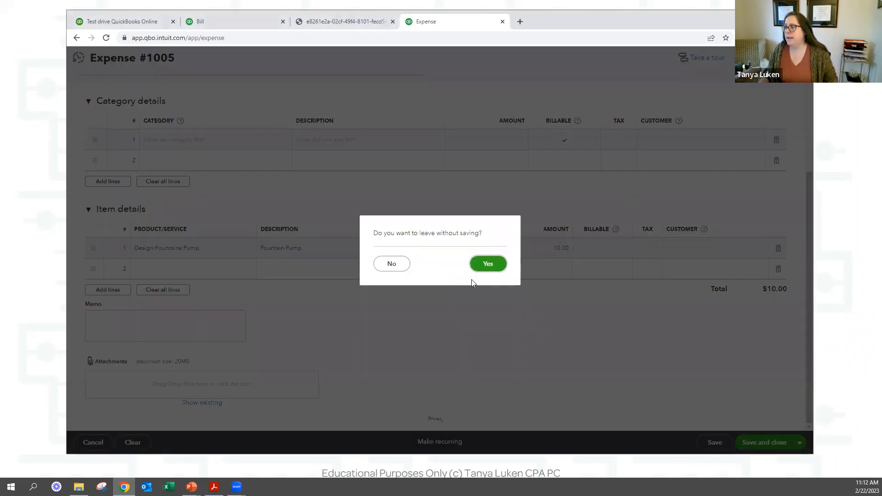
# Discard the unsaved Expense #1005 and go to Account and Settings from the gear menu.
pyautogui.click(488, 264)
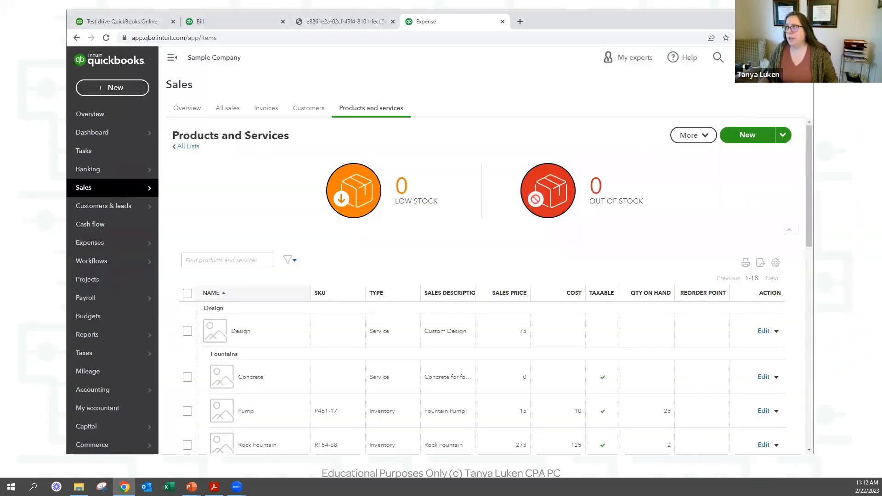
pyautogui.click(763, 57)
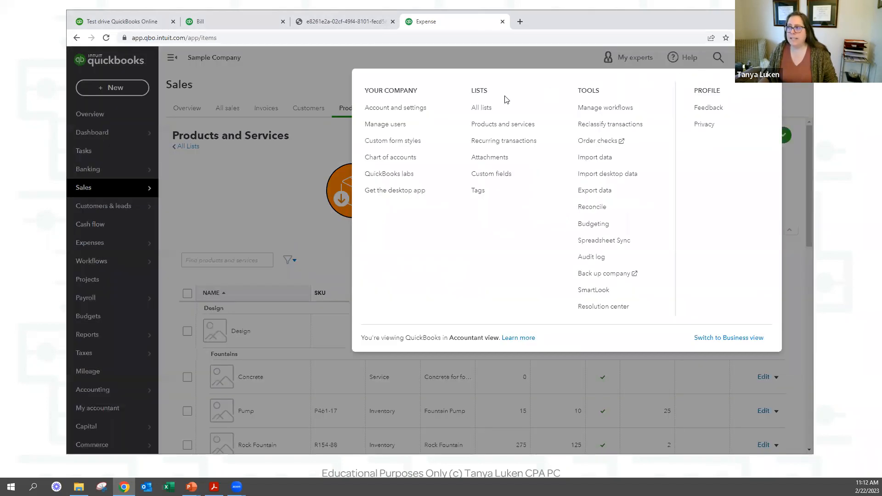
pyautogui.click(396, 108)
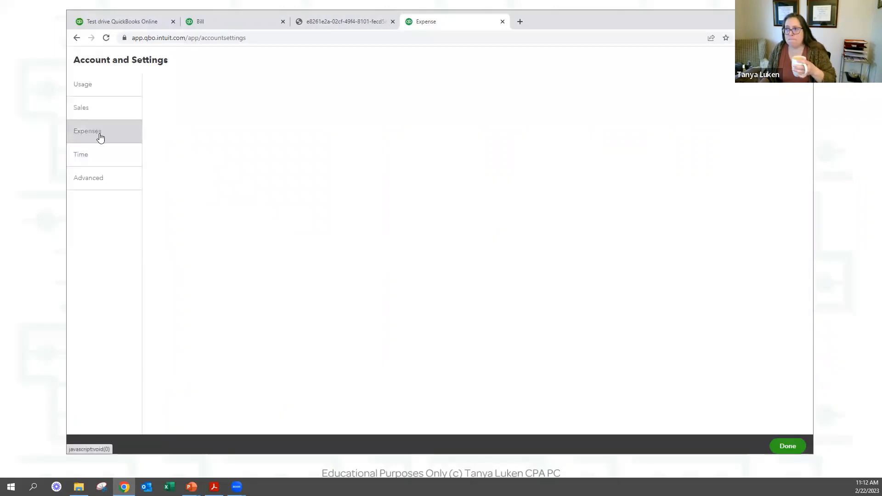
# Go to the Expenses settings and review the Track expenses and items by customer option.
pyautogui.click(99, 134)
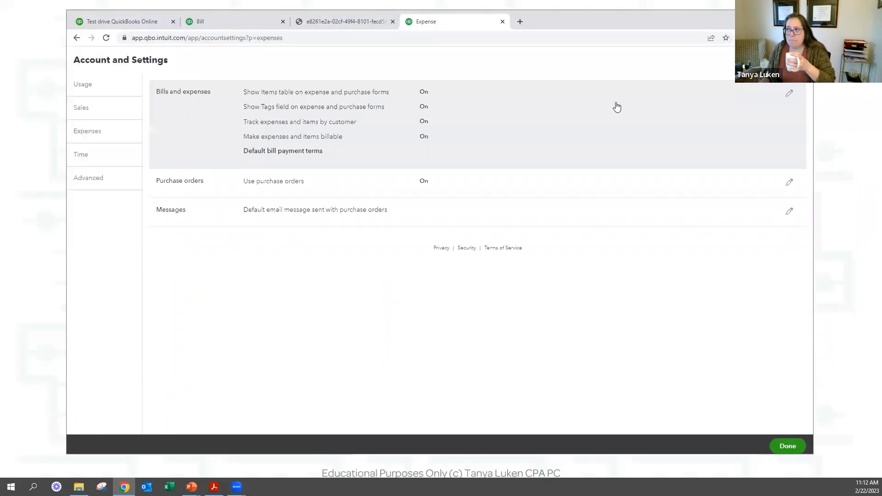
pyautogui.click(789, 93)
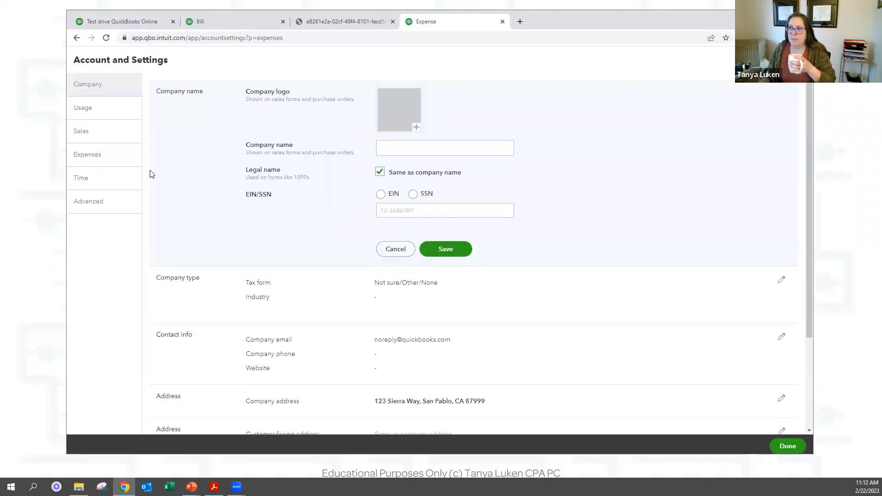
pyautogui.click(90, 160)
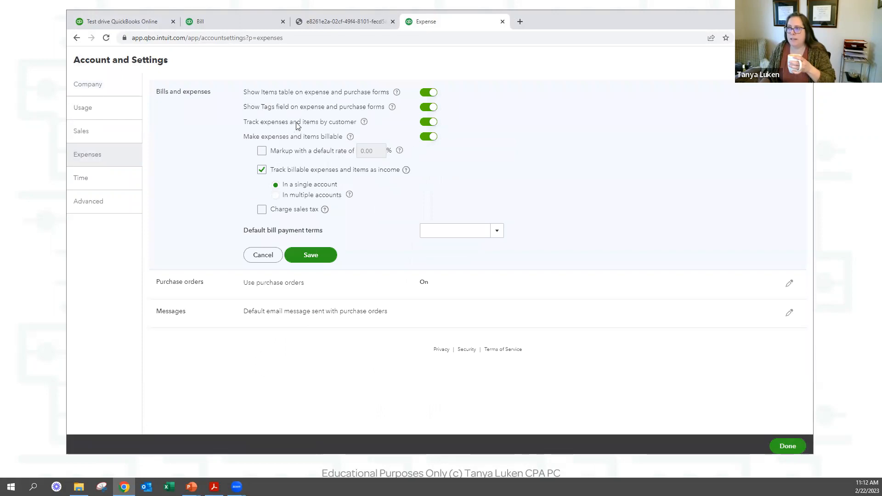
pyautogui.moveTo(248, 122); pyautogui.dragTo(371, 123)
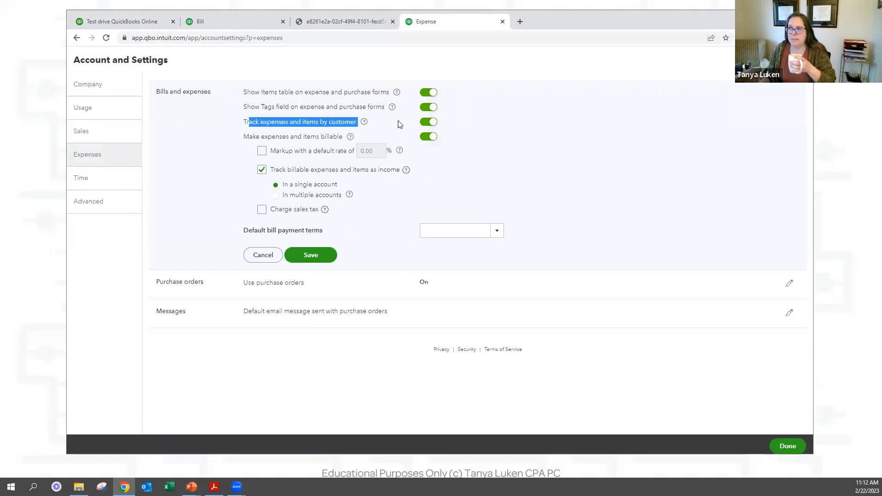
# Try the default markup and sales tax charging toggles, switch them back off, and leave without saving.
pyautogui.click(261, 151)
pyautogui.click(261, 151)
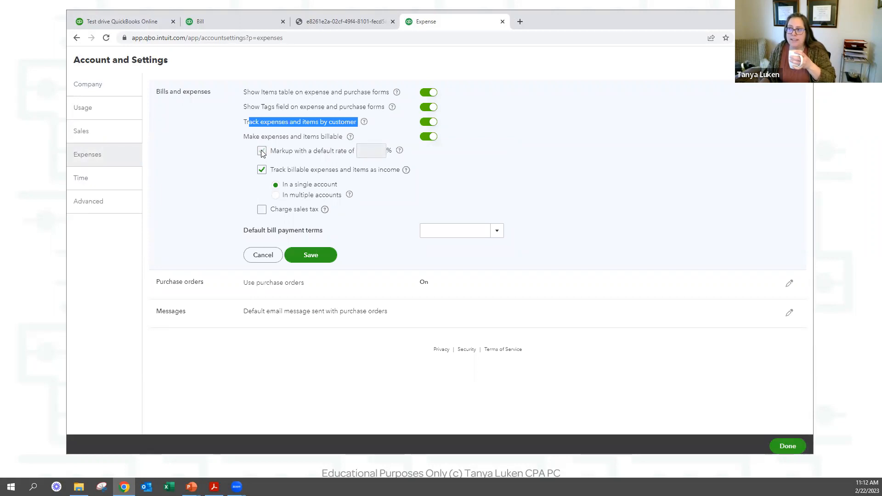
pyautogui.click(261, 210)
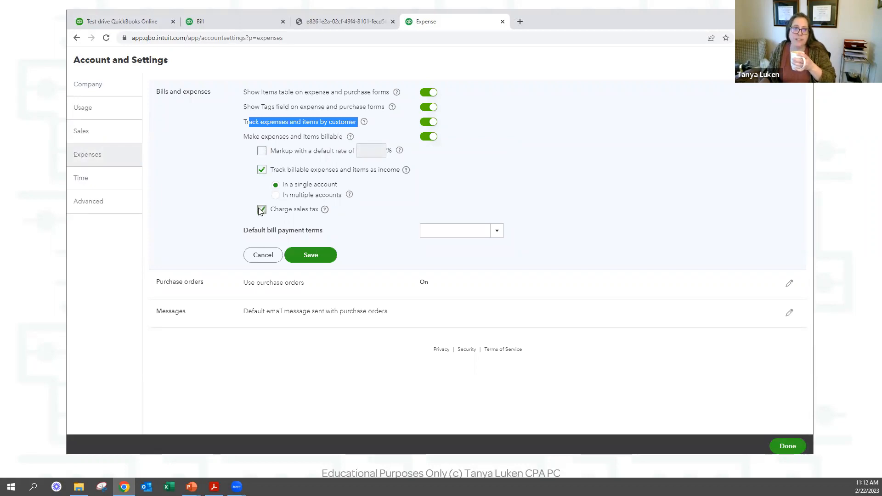
pyautogui.click(263, 209)
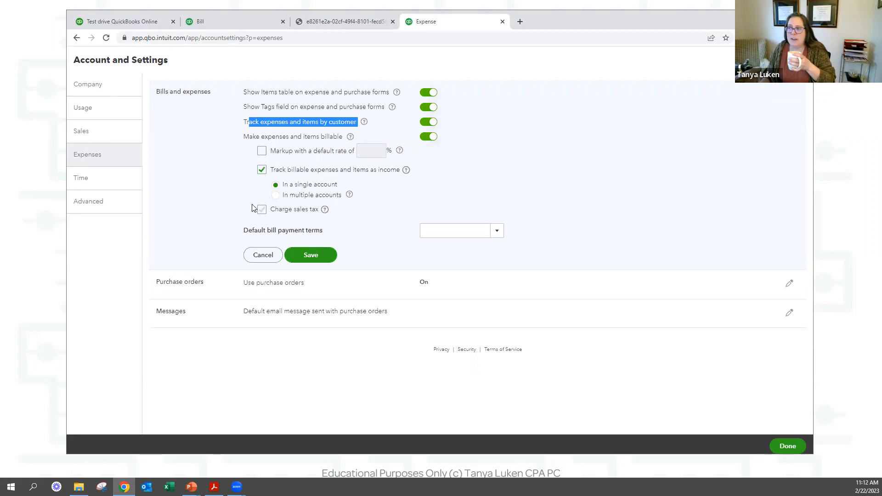
pyautogui.click(233, 178)
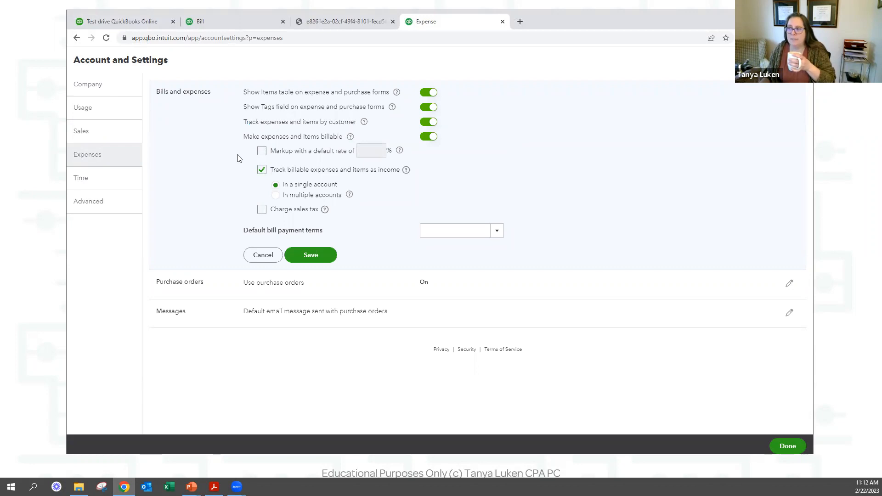
pyautogui.click(261, 212)
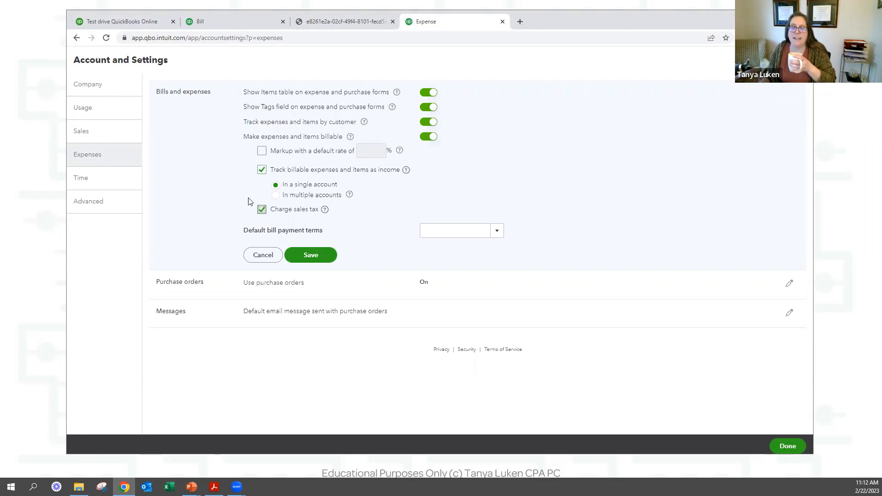
pyautogui.click(261, 210)
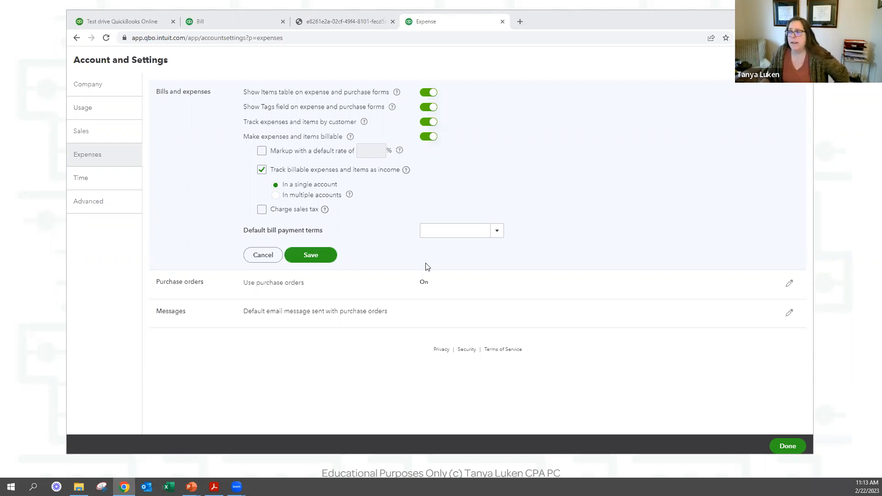
pyautogui.click(799, 60)
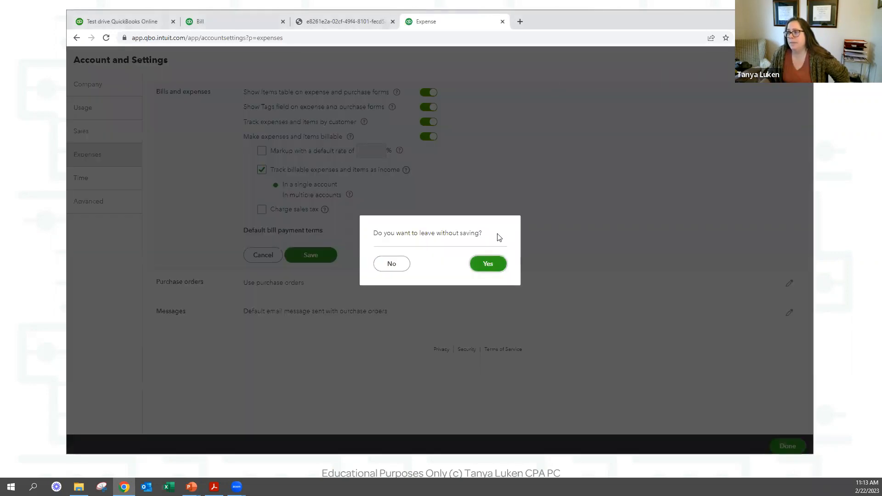
# Discard the settings changes and return to the Bill #1005 tab with its $10,000 fees line.
pyautogui.click(488, 263)
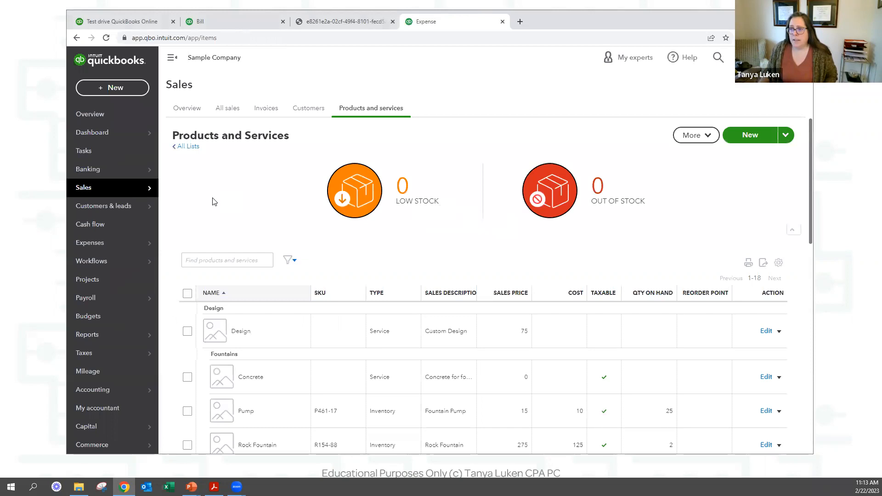
pyautogui.scroll(-3, 212, 199)
pyautogui.scroll(-1, 152, 201)
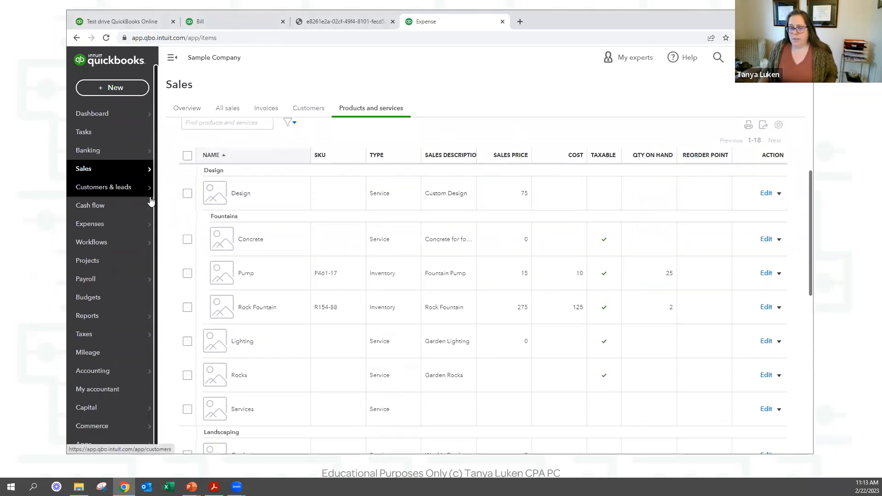
pyautogui.scroll(1, 140, 184)
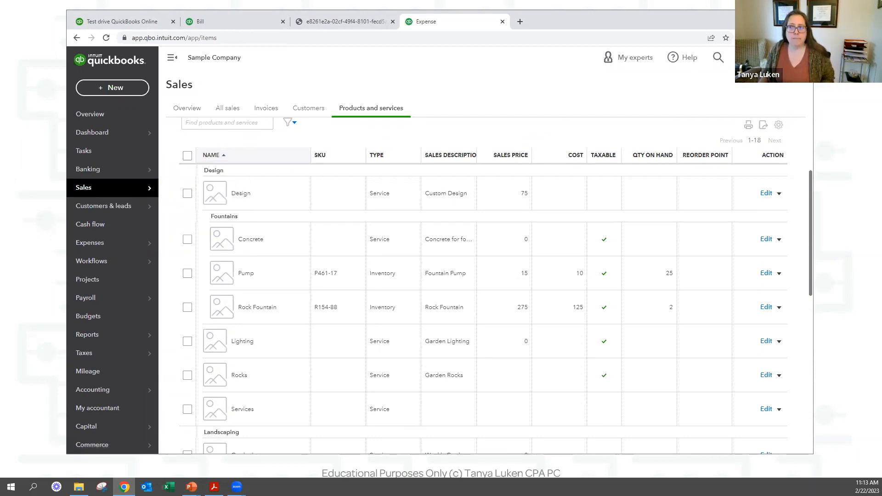
pyautogui.moveTo(135, 193)
pyautogui.moveTo(133, 169)
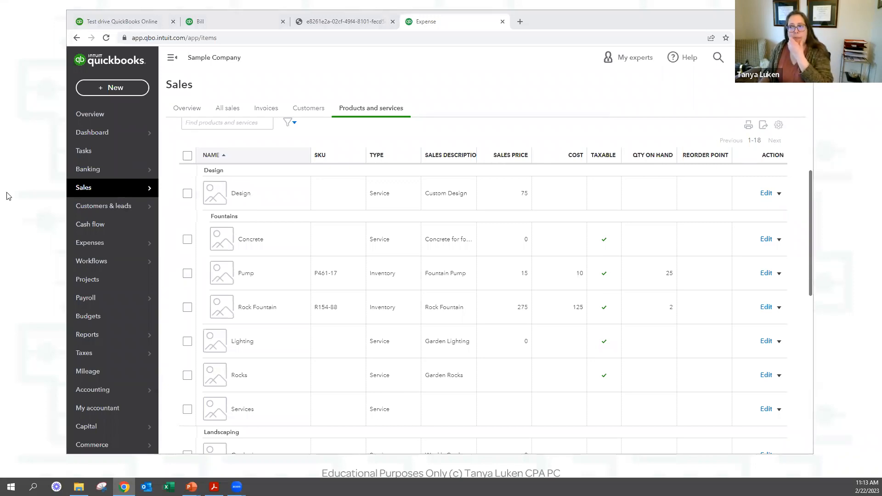
pyautogui.click(202, 21)
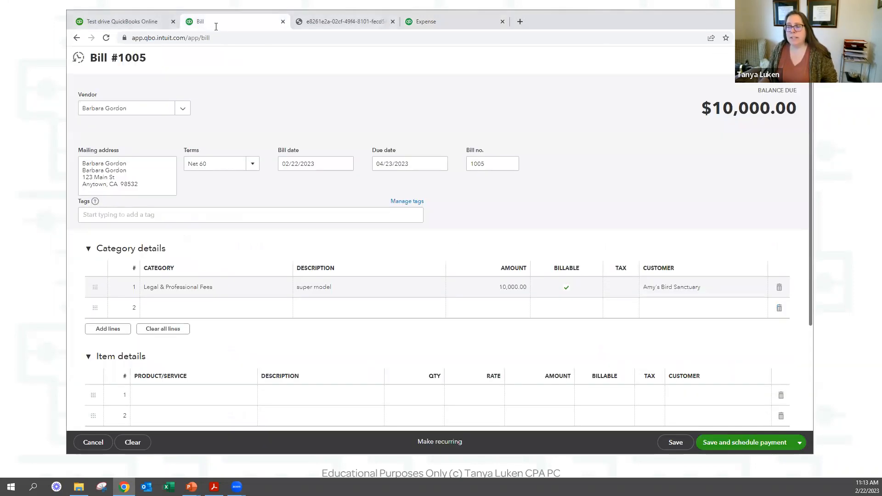
pyautogui.moveTo(367, 32)
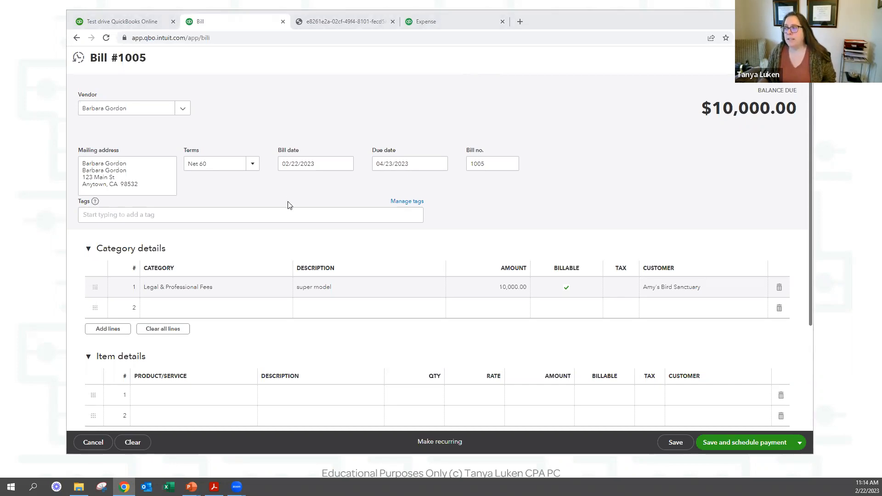
pyautogui.scroll(-3, 395, 196)
pyautogui.scroll(2, 395, 195)
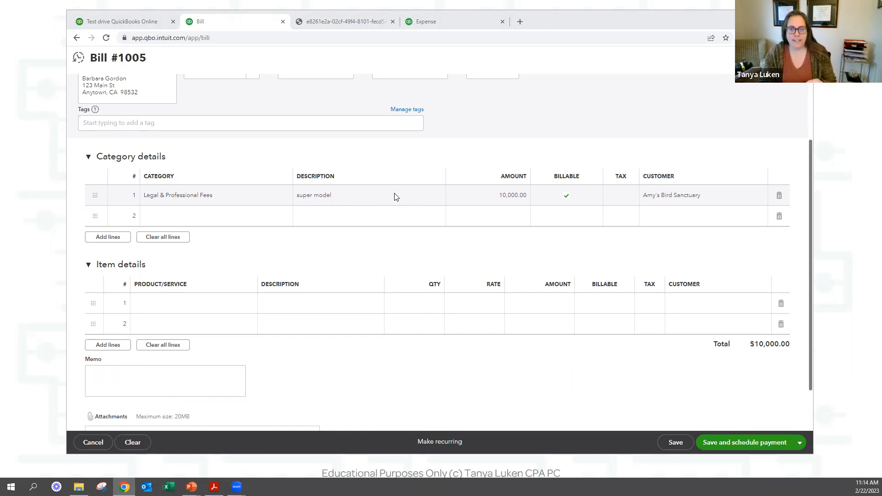
# Add a Pump item line, quantity 10 at rate 10, billable to Amy's Bird Sanctuary.
pyautogui.click(169, 307)
pyautogui.write('conc')
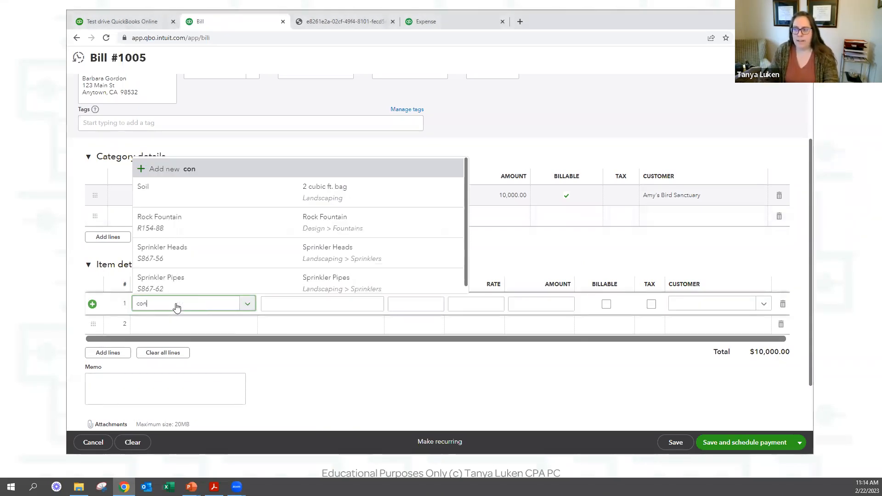
pyautogui.press('BackSpace')
pyautogui.press('BackSpace')
pyautogui.write('pump')
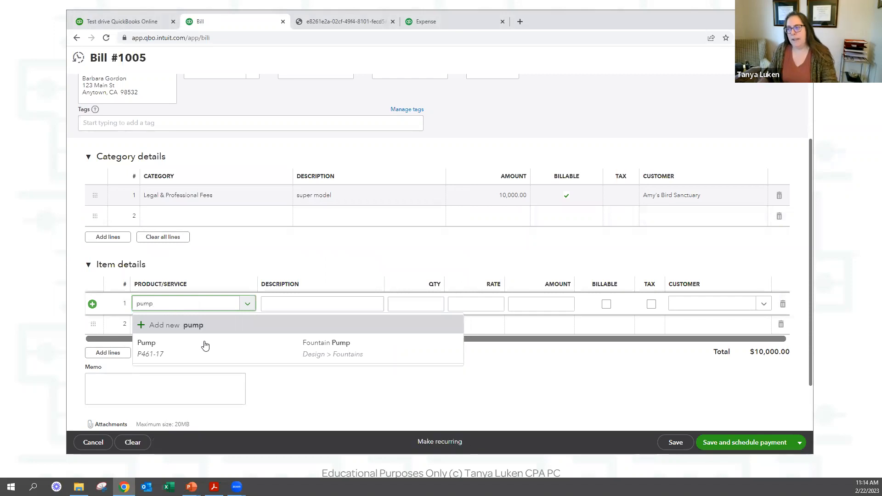
pyautogui.click(390, 335)
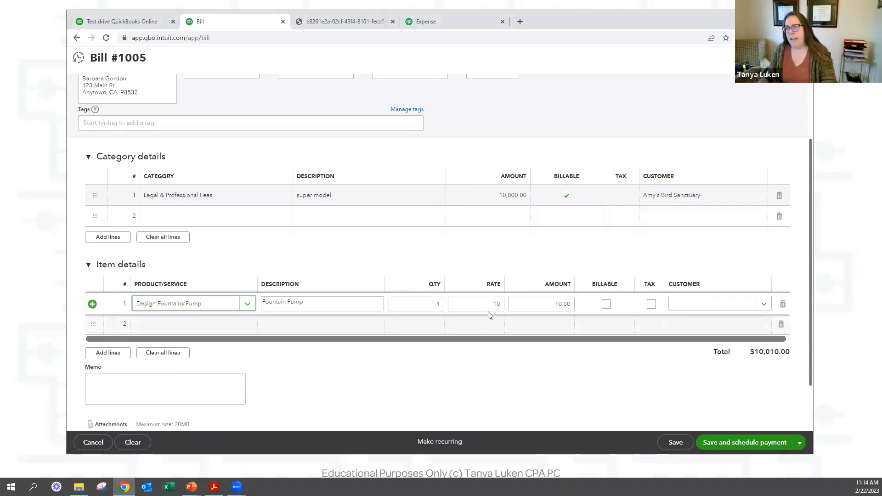
pyautogui.click(391, 305)
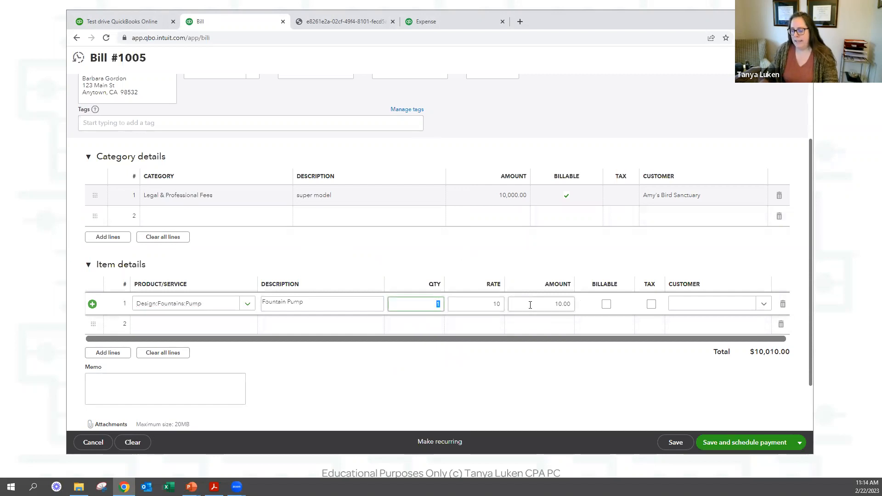
pyautogui.write('10')
pyautogui.press('Tab')
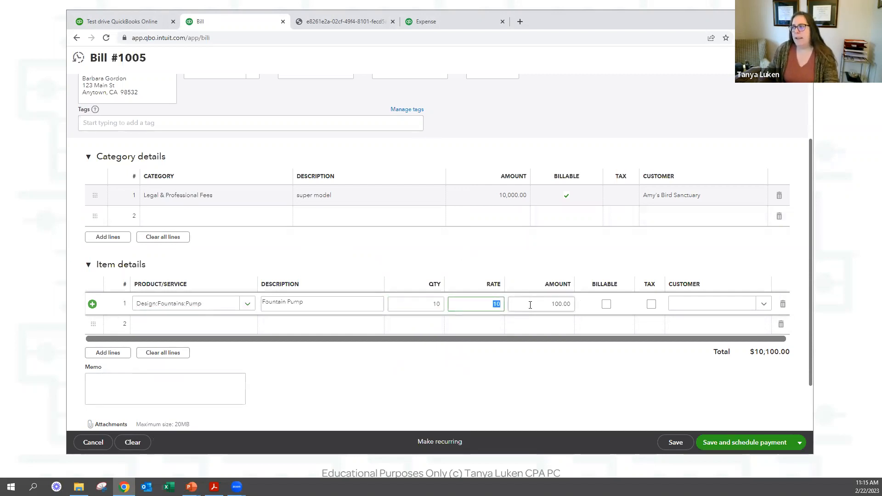
pyautogui.click(530, 305)
pyautogui.press('space')
pyautogui.press('Tab')
pyautogui.press('Tab')
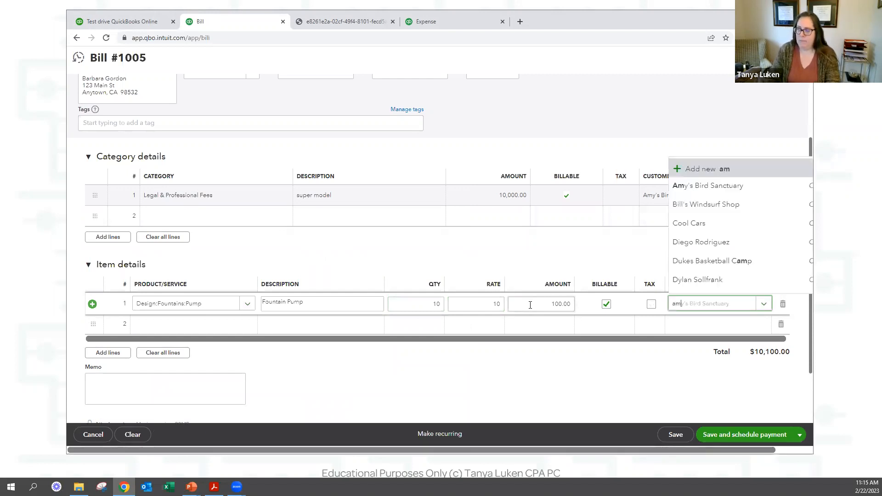
pyautogui.write('amy')
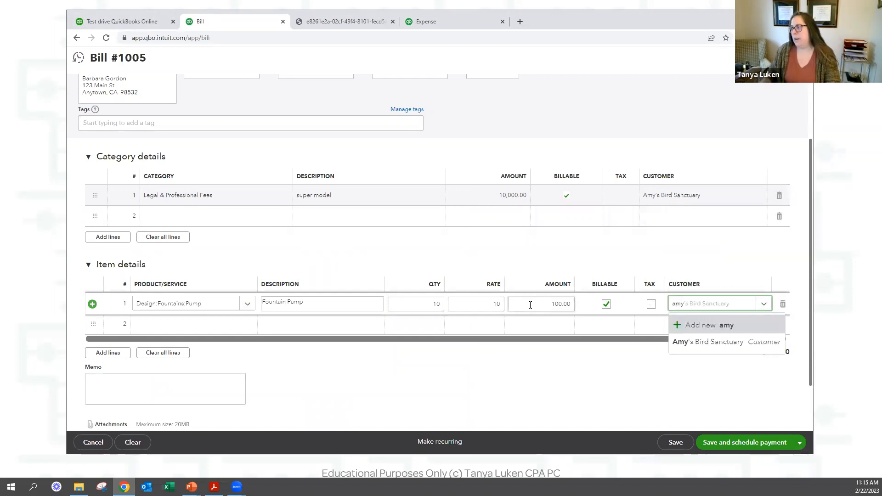
pyautogui.click(722, 346)
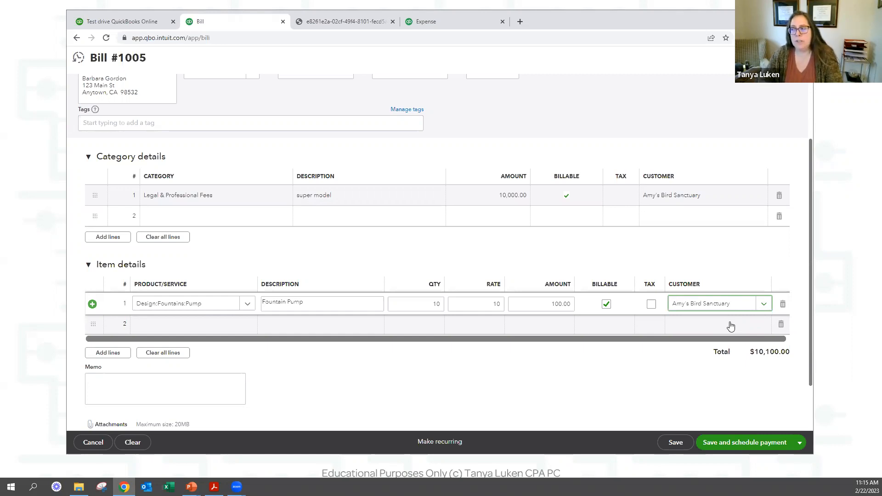
# Clear and reassign Amy's Bird Sanctuary as the pump line's billable customer.
pyautogui.tripleClick(710, 307)
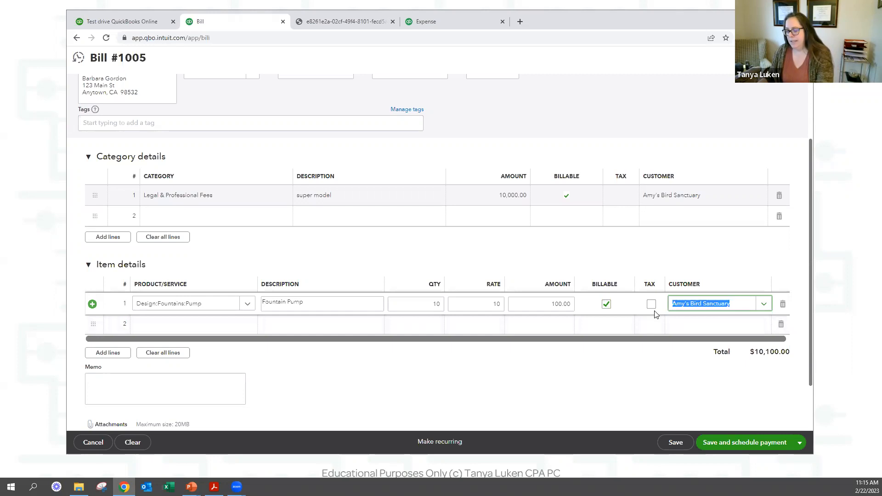
pyautogui.press('BackSpace')
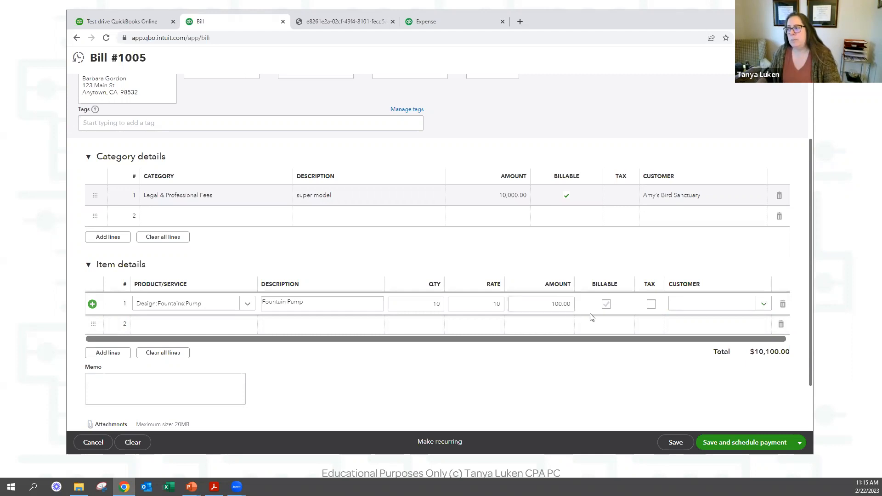
pyautogui.click(606, 305)
pyautogui.click(699, 304)
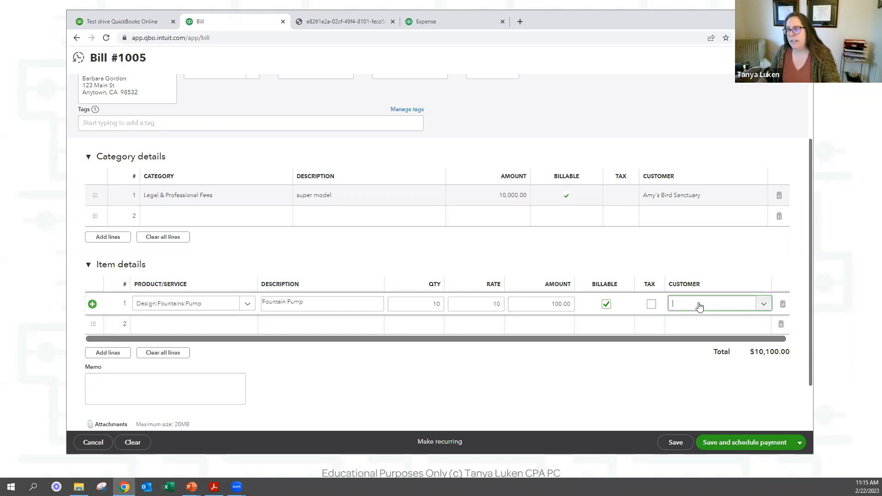
pyautogui.write('am')
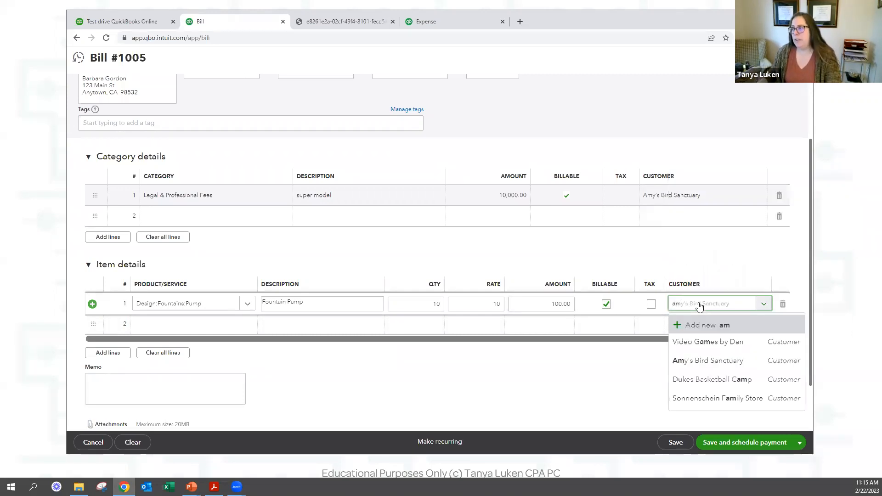
pyautogui.click(630, 250)
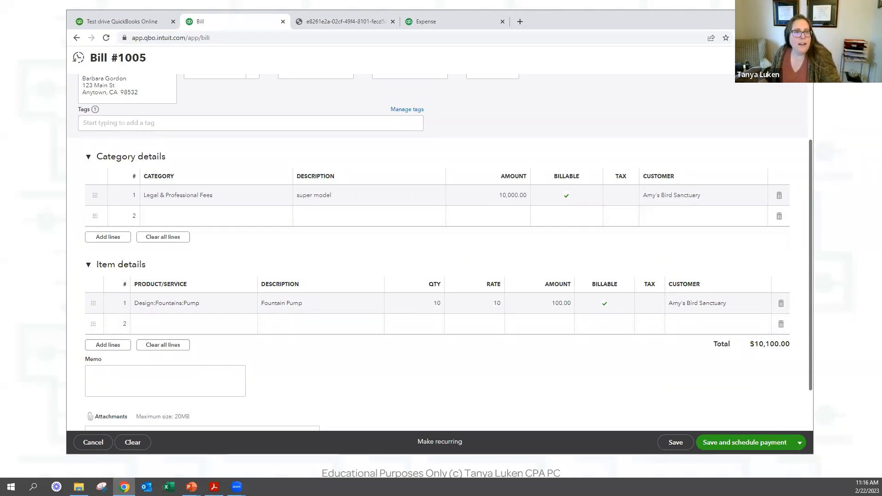
pyautogui.click(650, 308)
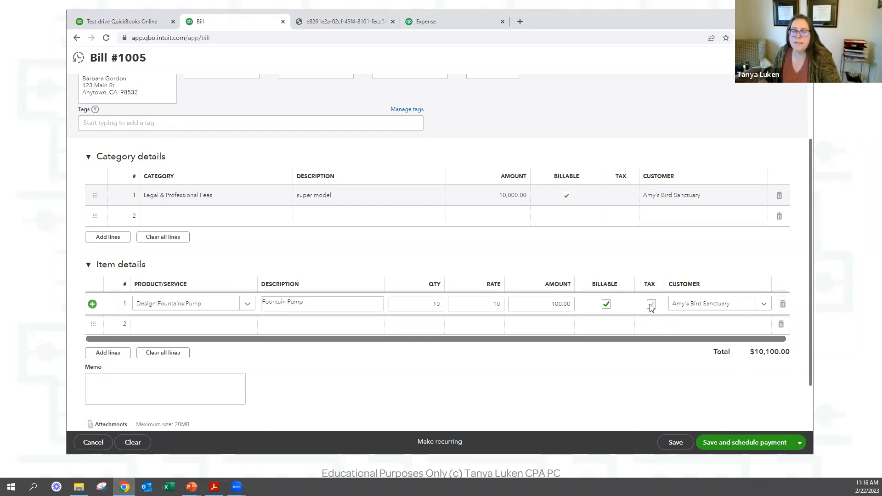
# Mark the pump line taxable, then save and close Bill #1005 at $10,100.00.
pyautogui.click(652, 305)
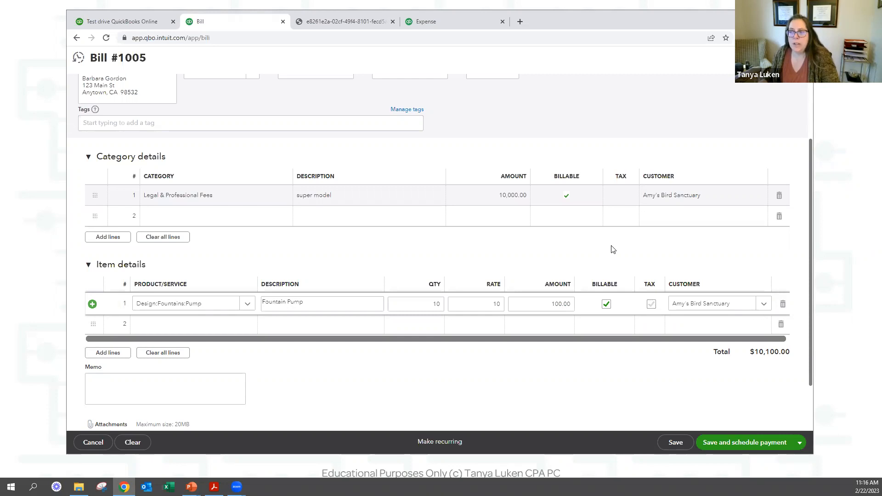
pyautogui.click(653, 305)
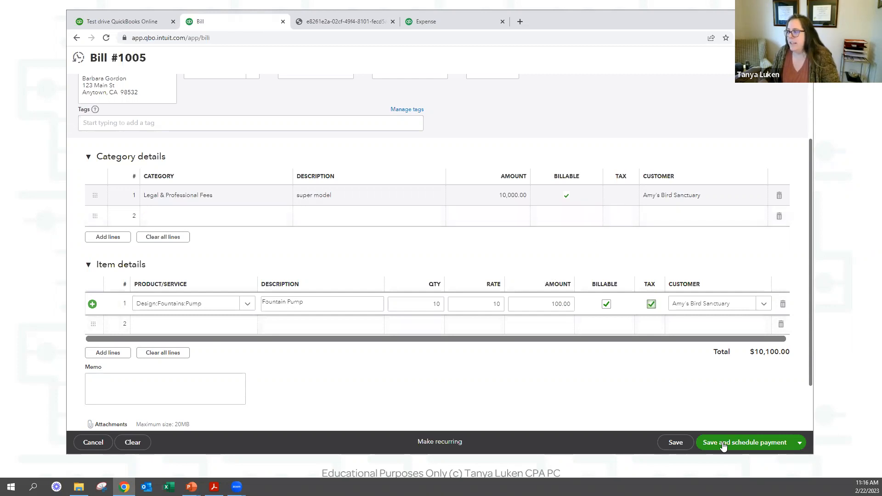
pyautogui.click(671, 443)
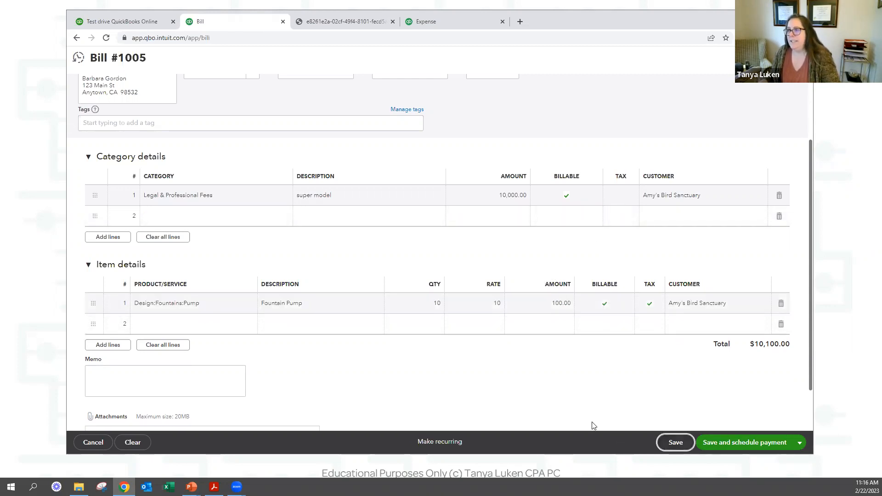
pyautogui.click(800, 443)
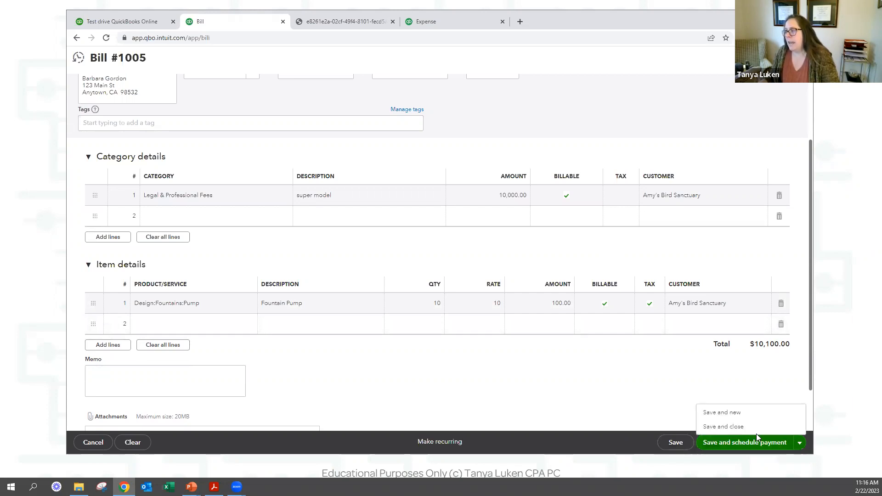
pyautogui.click(746, 427)
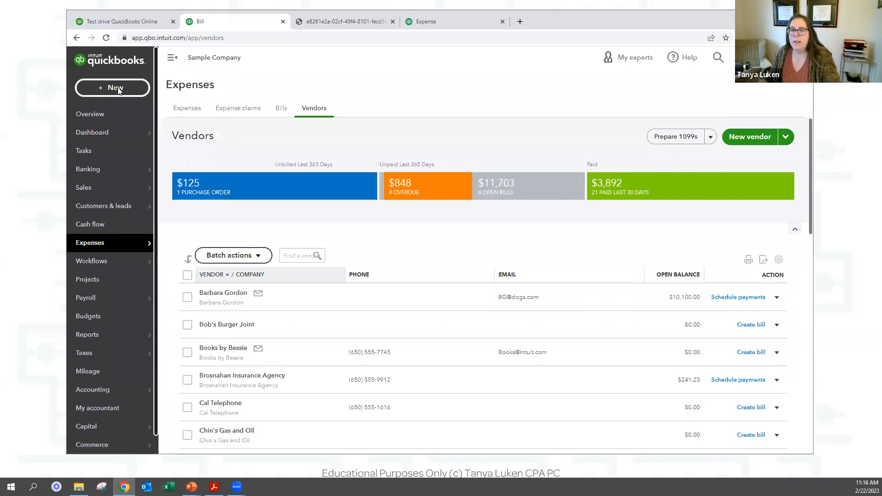
pyautogui.click(117, 88)
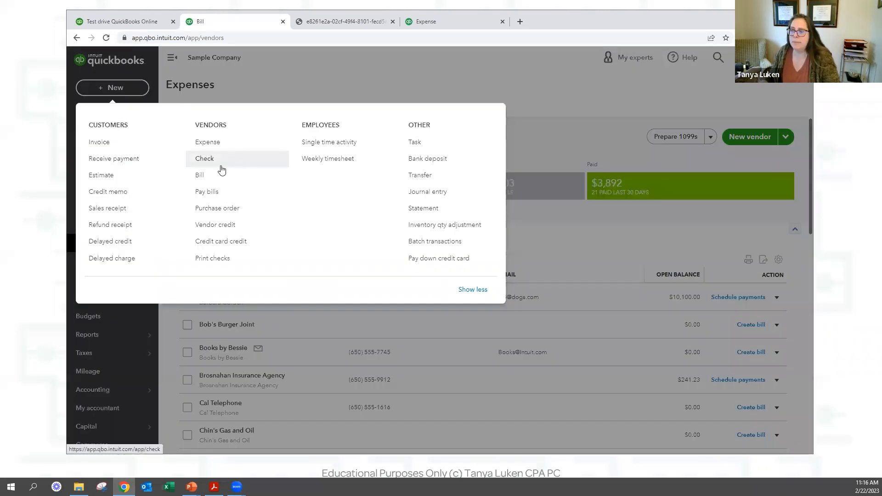
# Create an invoice for Amy's Bird Sanctuary with the Fountain Pump ($100) and super model ($10,000) billable expenses.
pyautogui.click(99, 144)
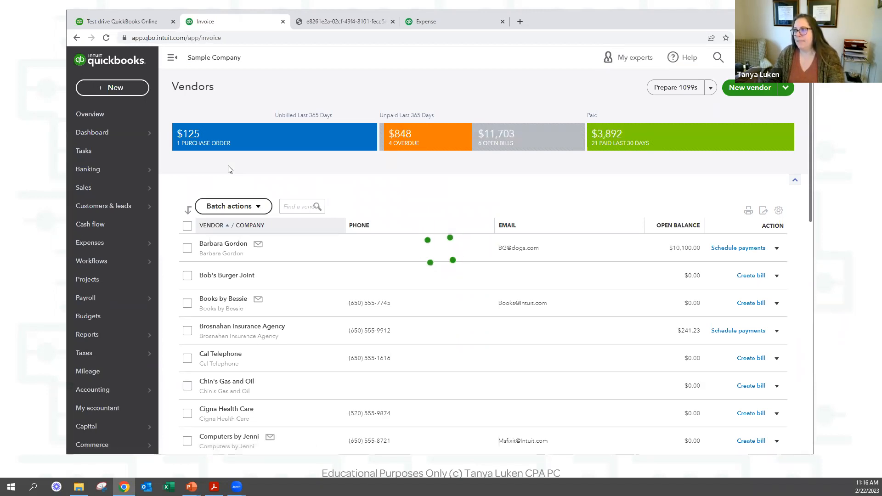
pyautogui.write('amy')
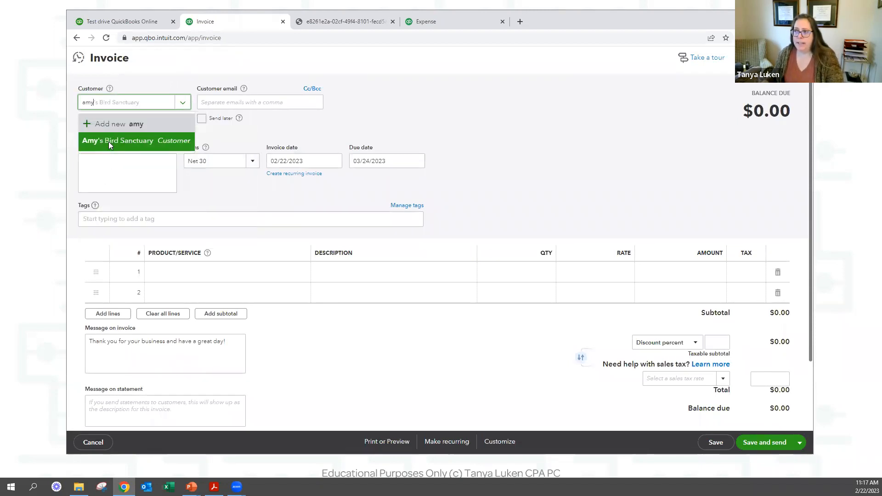
pyautogui.click(108, 141)
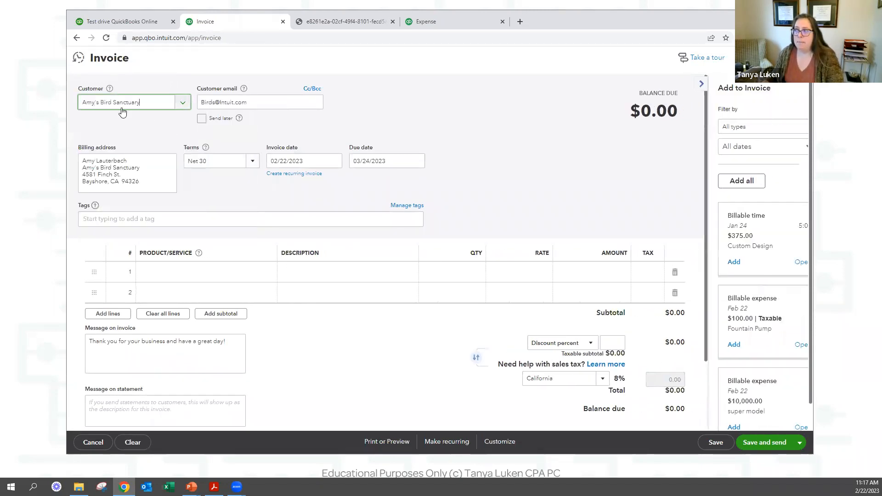
pyautogui.scroll(-1, 744, 257)
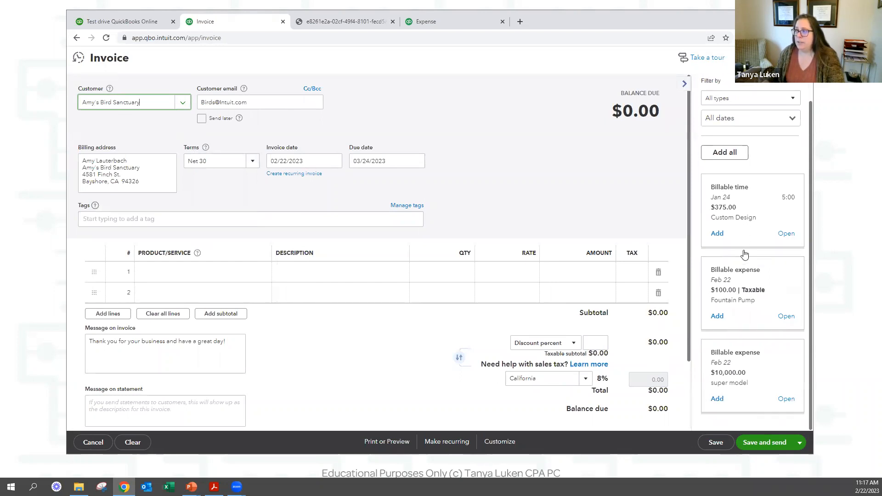
pyautogui.moveTo(755, 301); pyautogui.dragTo(709, 270)
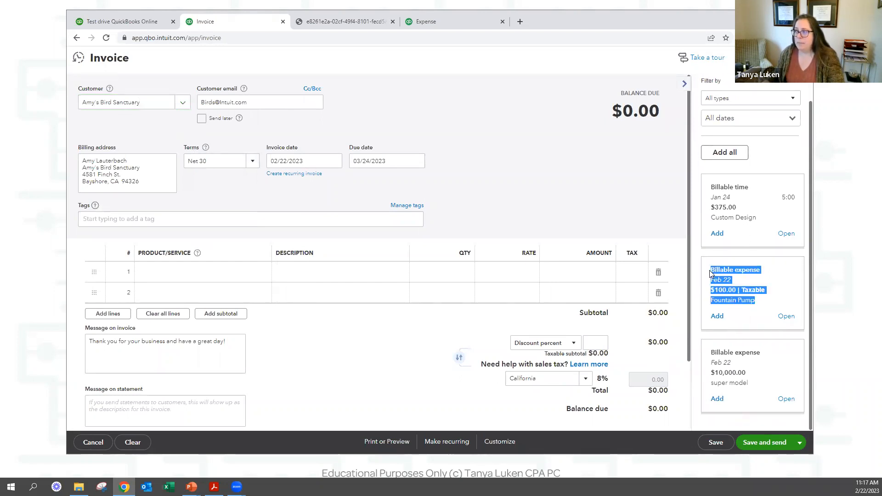
pyautogui.moveTo(755, 388); pyautogui.dragTo(701, 354)
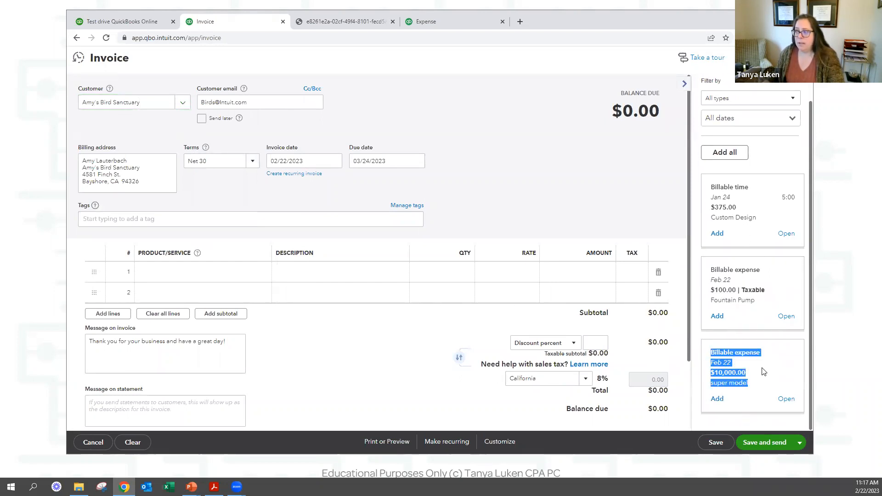
pyautogui.click(717, 315)
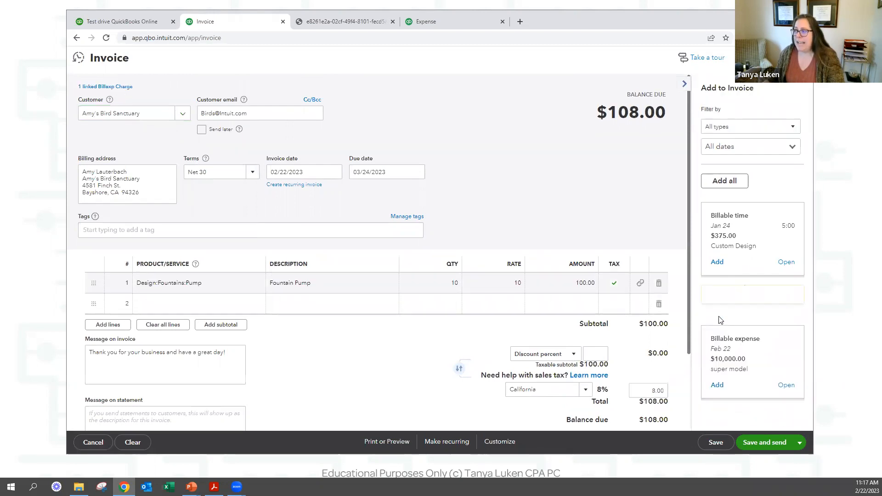
pyautogui.click(717, 373)
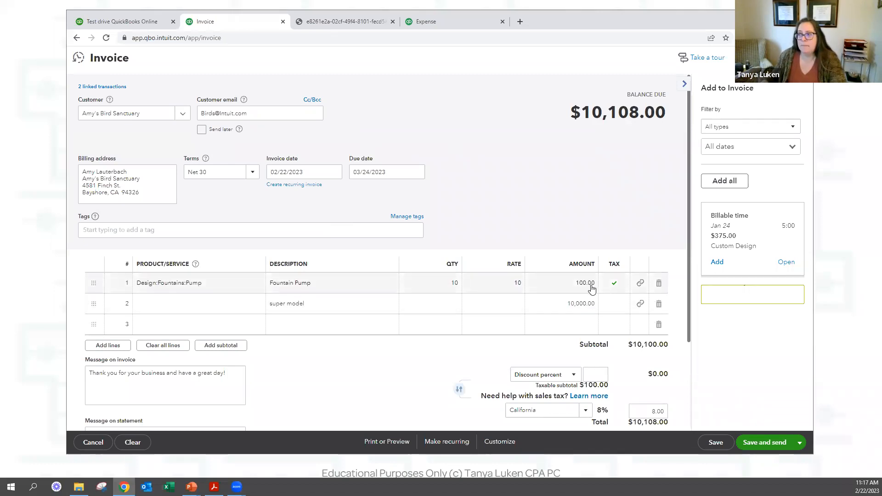
# Unlink the super model line, dropping the invoice to $108.00, and open that $10,000 expense's details.
pyautogui.scroll(-3, 611, 289)
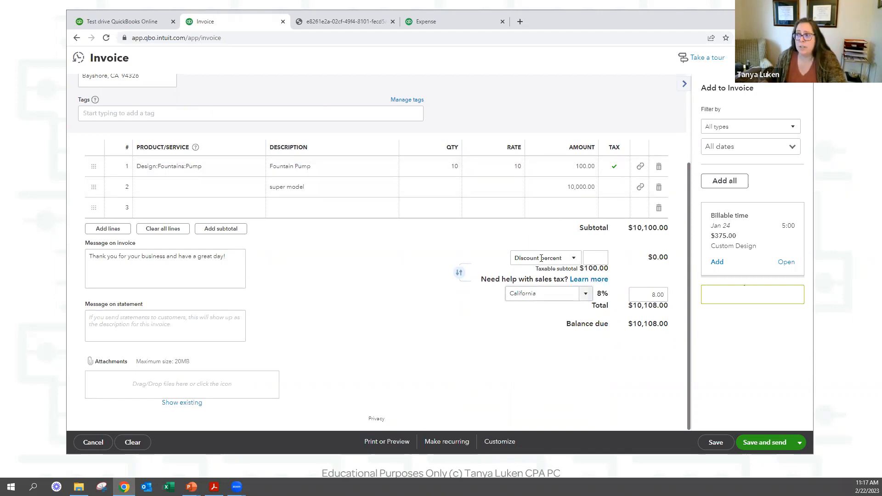
pyautogui.scroll(1, 597, 117)
pyautogui.scroll(2, 597, 117)
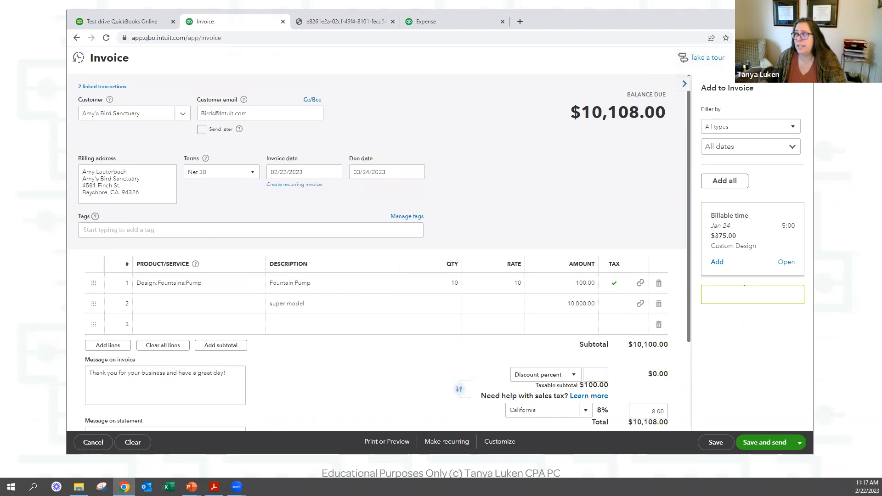
pyautogui.click(659, 303)
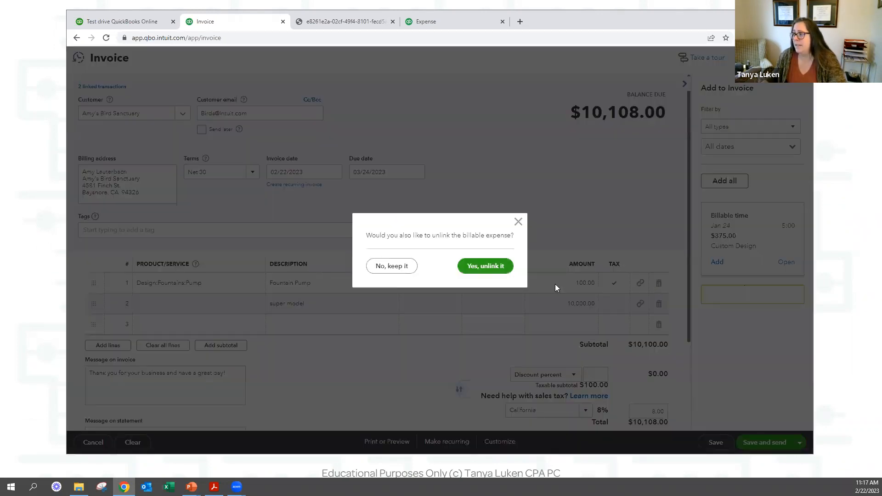
pyautogui.click(484, 264)
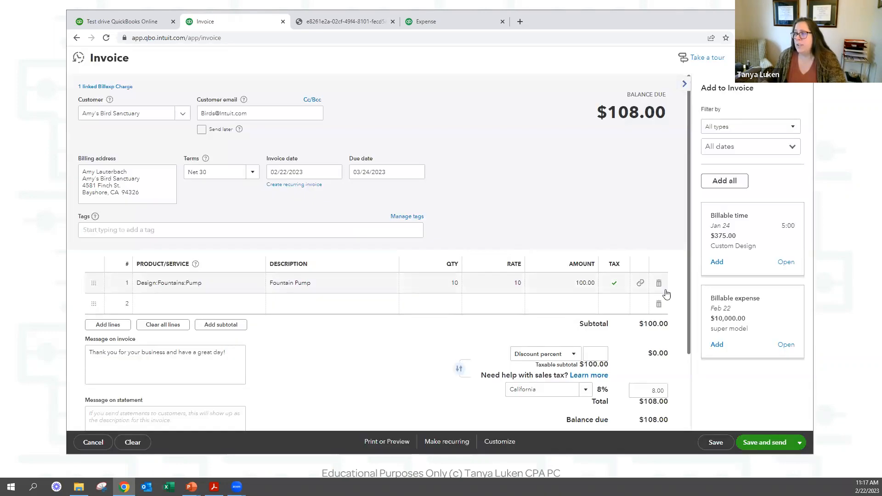
pyautogui.click(786, 346)
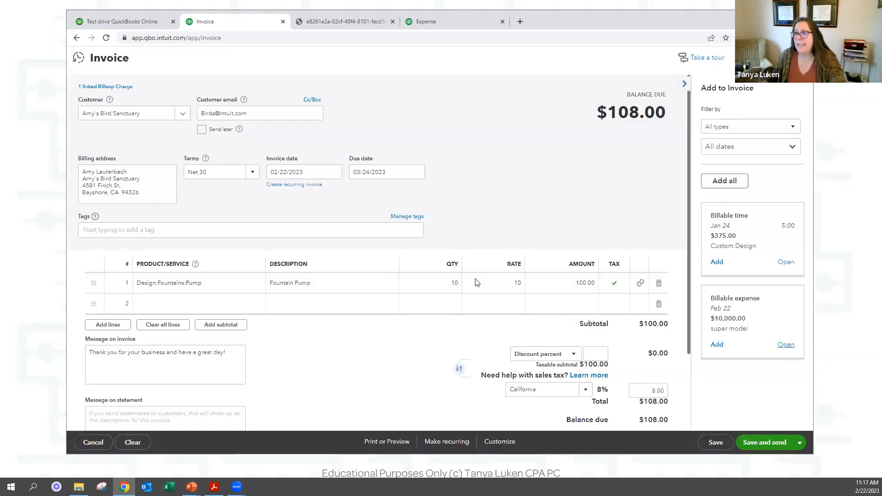
pyautogui.click(482, 270)
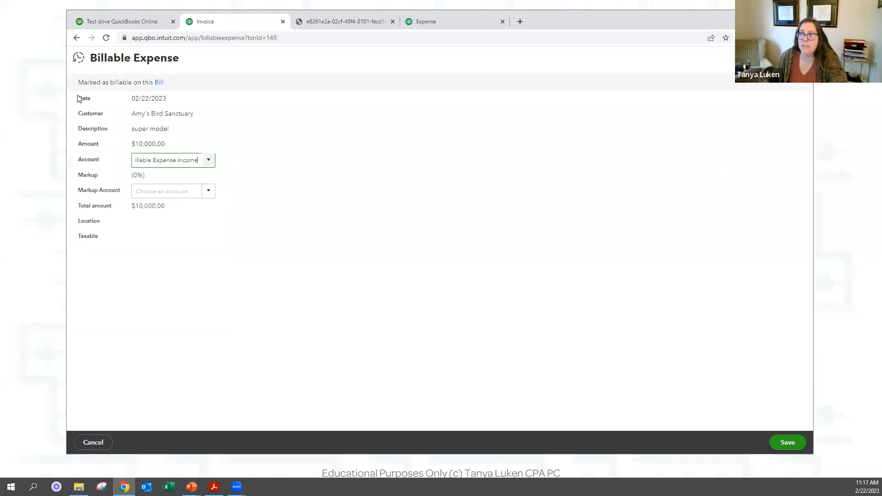
# Return from the billable expense to Bill #1005, glance at its save options, and collapse Item details.
pyautogui.click(159, 83)
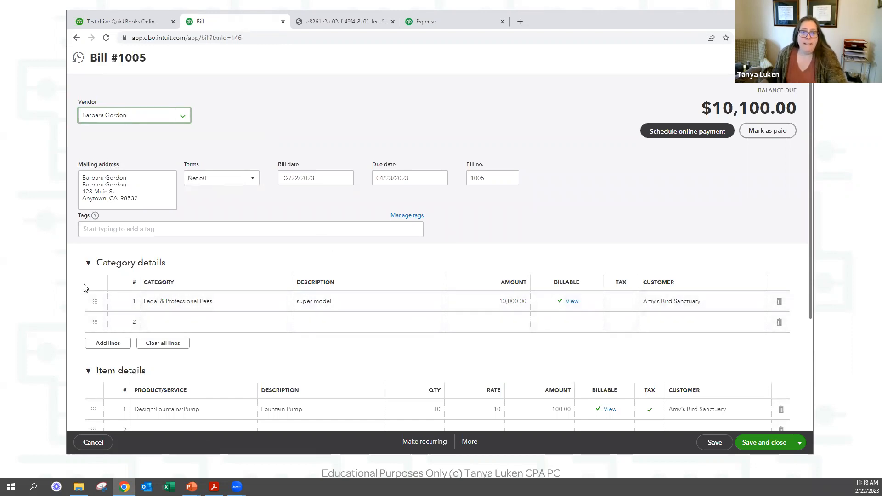
pyautogui.scroll(-1, 578, 342)
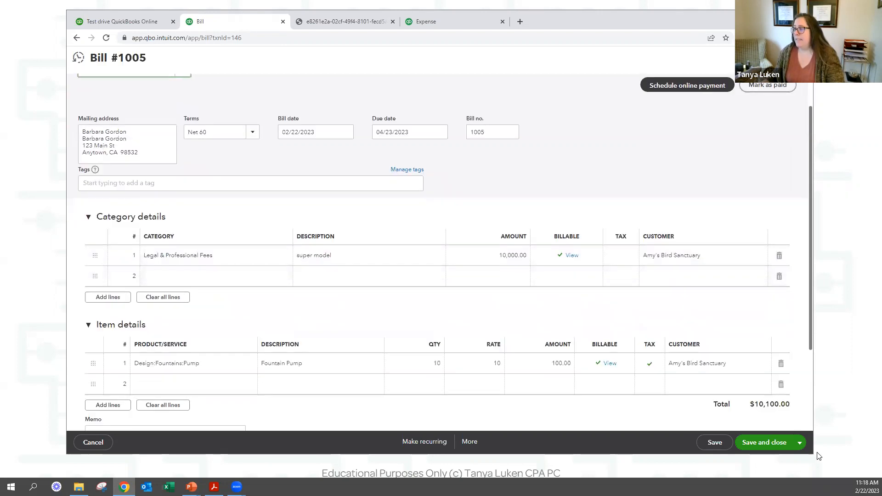
pyautogui.click(801, 443)
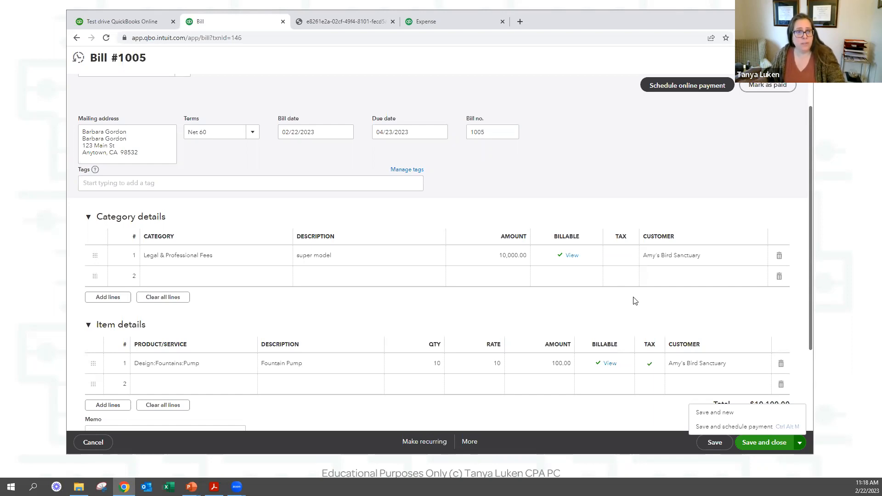
pyautogui.press('Escape')
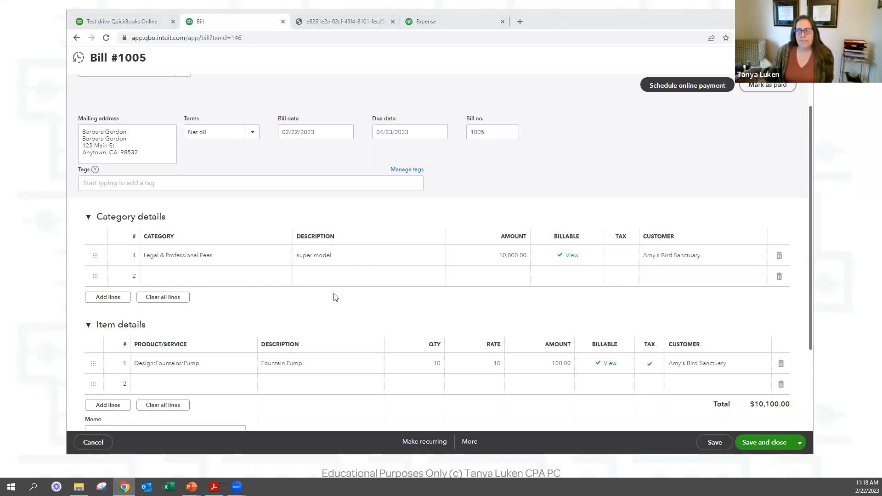
pyautogui.click(345, 324)
# Save Bill #1005 with Save and schedule payment, then continue past the Bill Pay introduction.
pyautogui.click(801, 444)
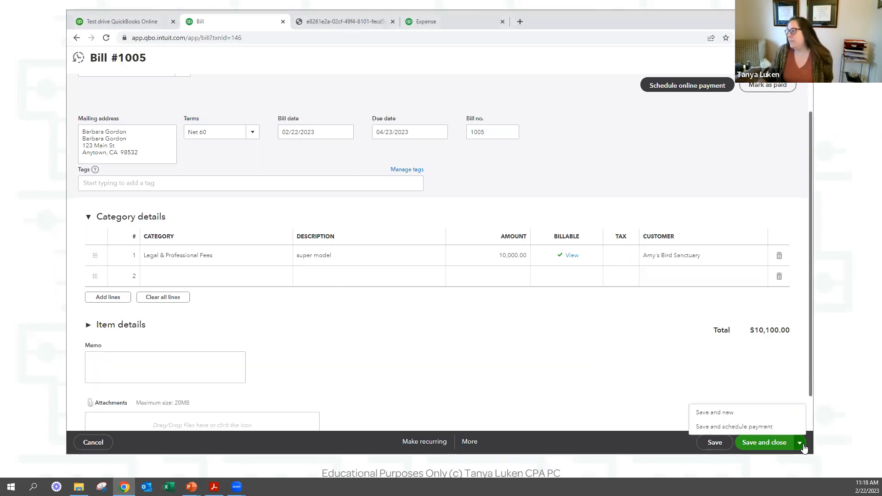
pyautogui.click(718, 427)
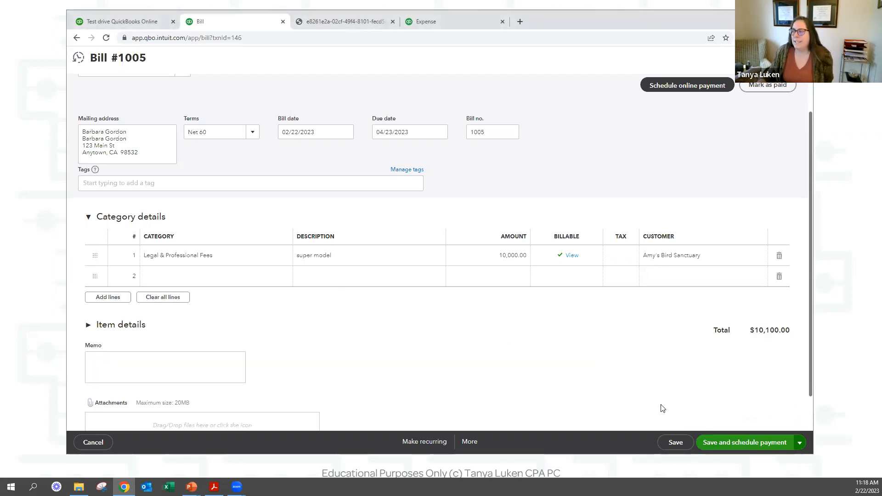
pyautogui.click(743, 442)
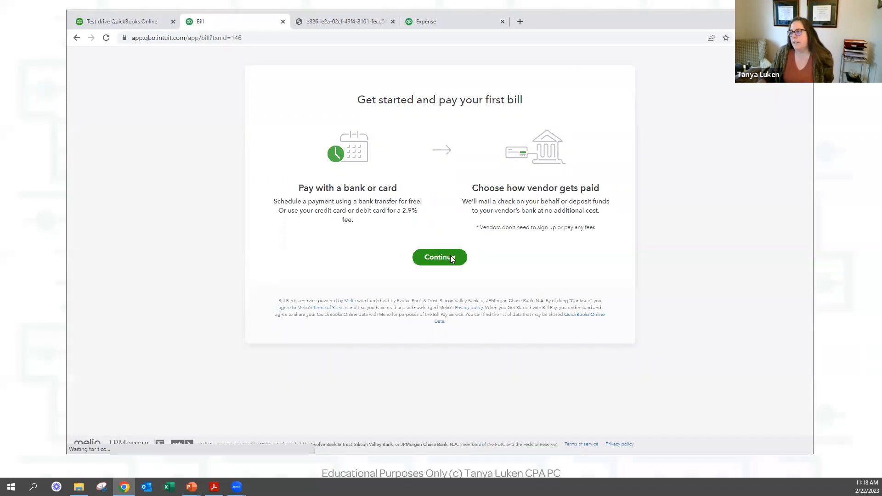
pyautogui.click(439, 257)
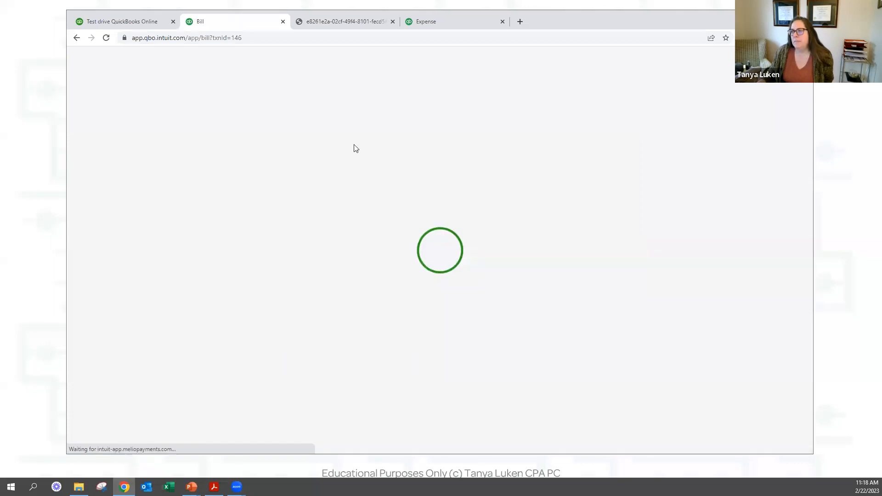
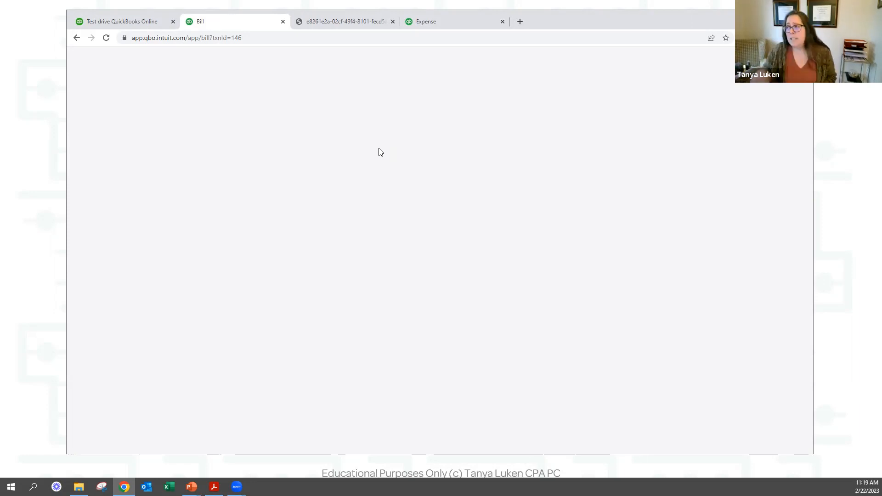
# Close the Bill and attachment photo tabs, then bring up the + New transaction menu.
pyautogui.click(283, 22)
pyautogui.click(283, 22)
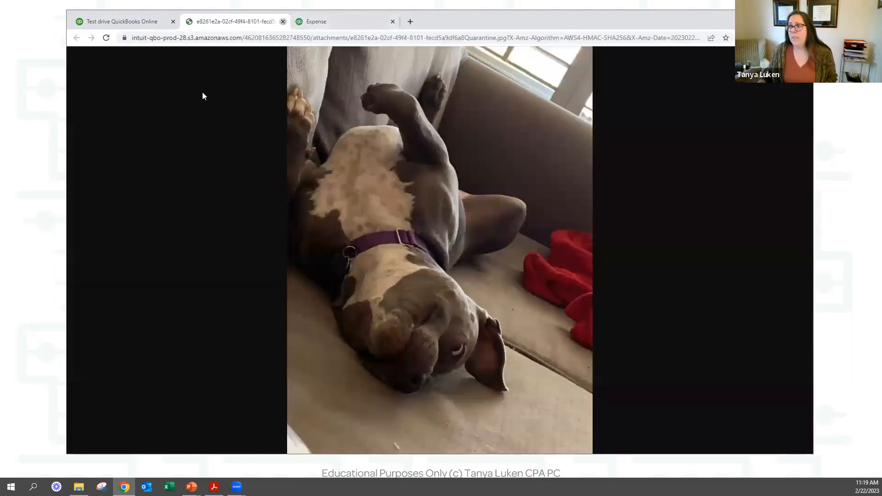
pyautogui.click(112, 87)
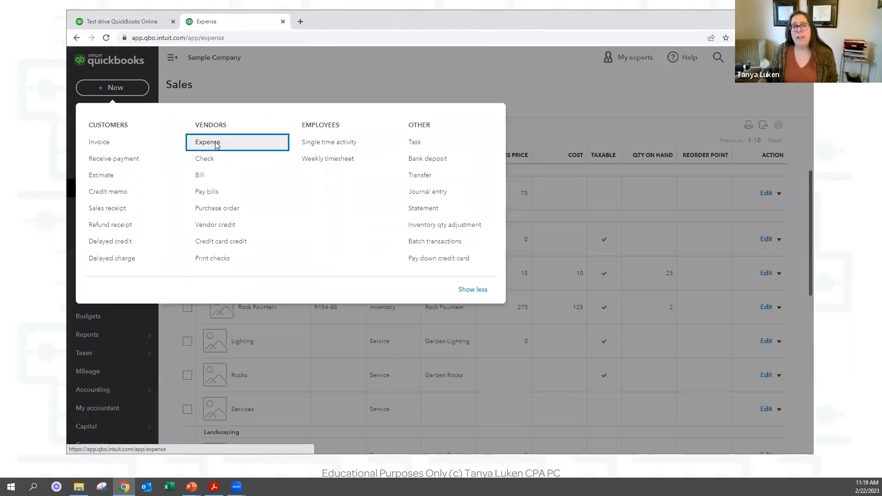
# Start a blank Expense paid from Checking dated 02/22/2023, then bring up the Vendor & Expense Topics slide.
pyautogui.click(217, 145)
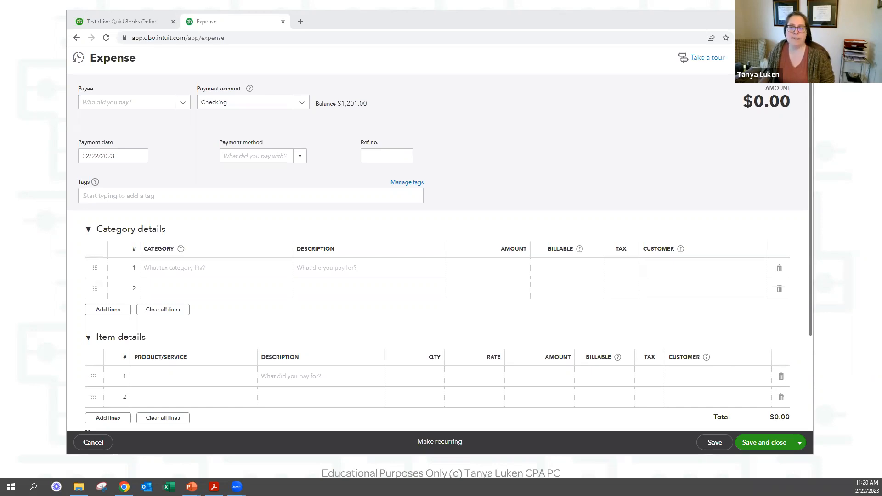
pyautogui.hotkey('alt', 'Tab')
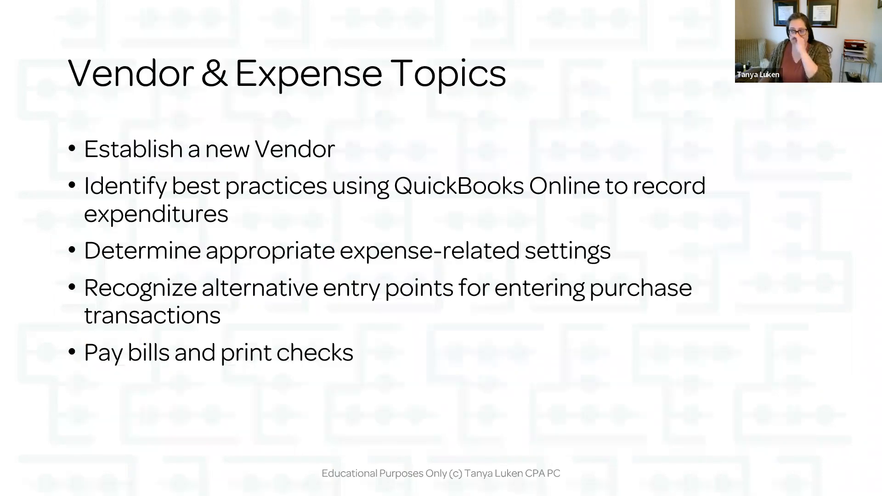
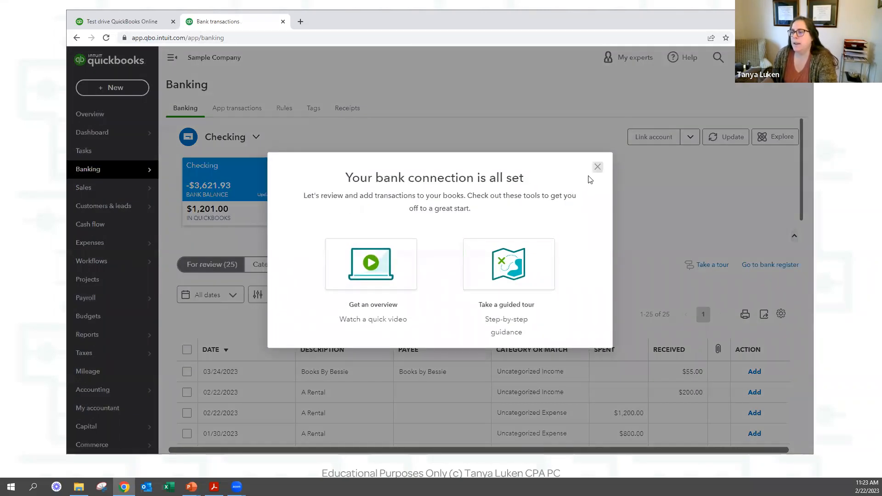
# Dismiss the bank-connection welcome message and check the PG&E $114.09 match, Bill Payment 6.
pyautogui.click(597, 167)
pyautogui.scroll(-4, 416, 215)
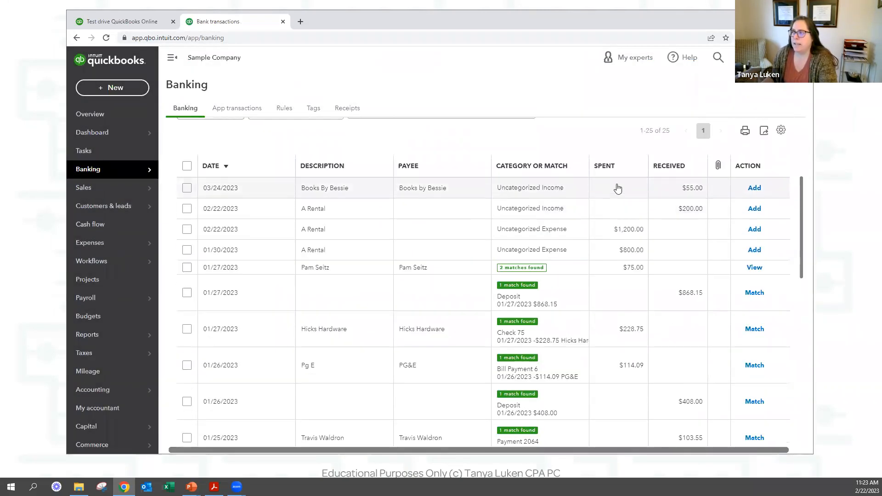
pyautogui.scroll(-3, 613, 330)
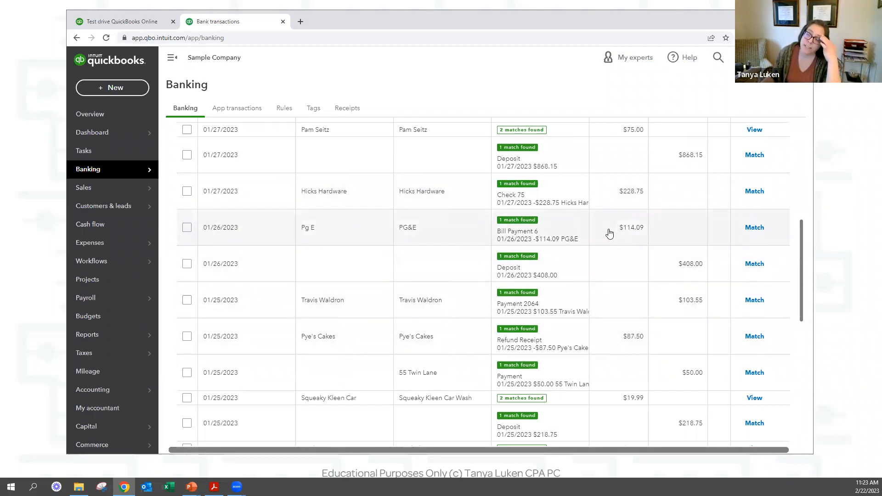
pyautogui.click(336, 232)
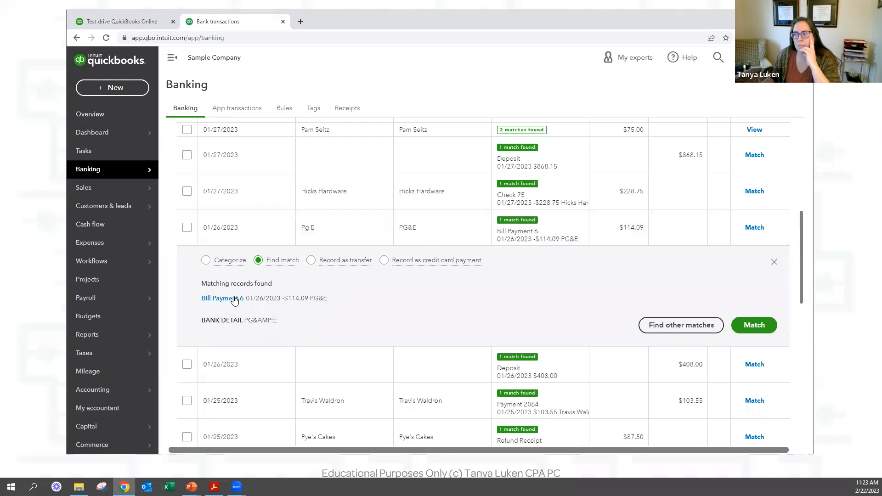
pyautogui.moveTo(421, 261)
pyautogui.scroll(4, 419, 261)
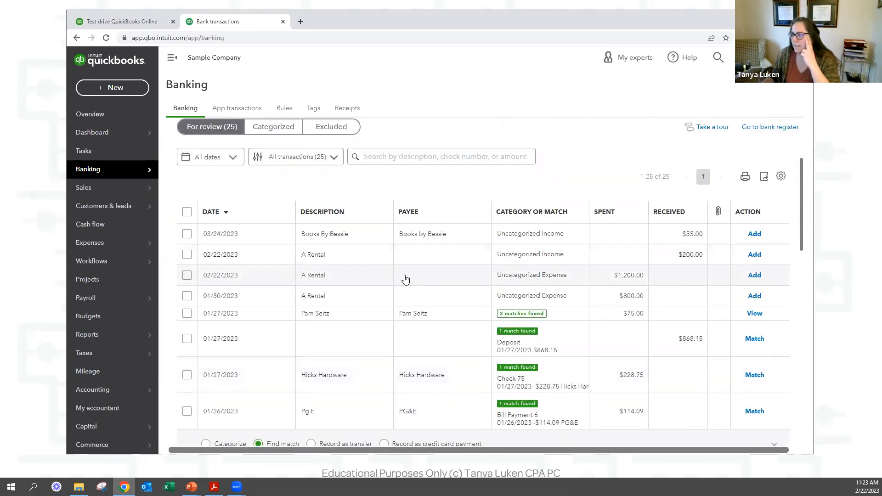
# Open the 02/22 A Rental $1,200 transaction and add 'A1 Rental' as a new payee.
pyautogui.click(364, 278)
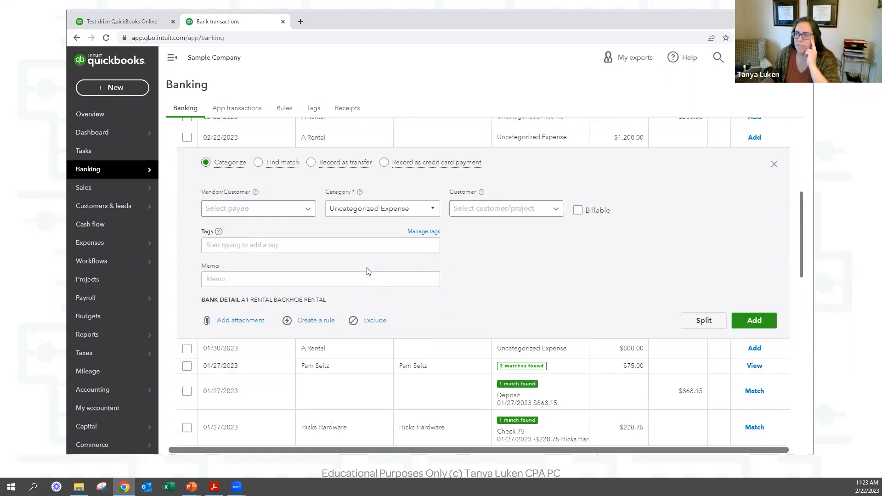
pyautogui.moveTo(327, 302); pyautogui.dragTo(235, 307)
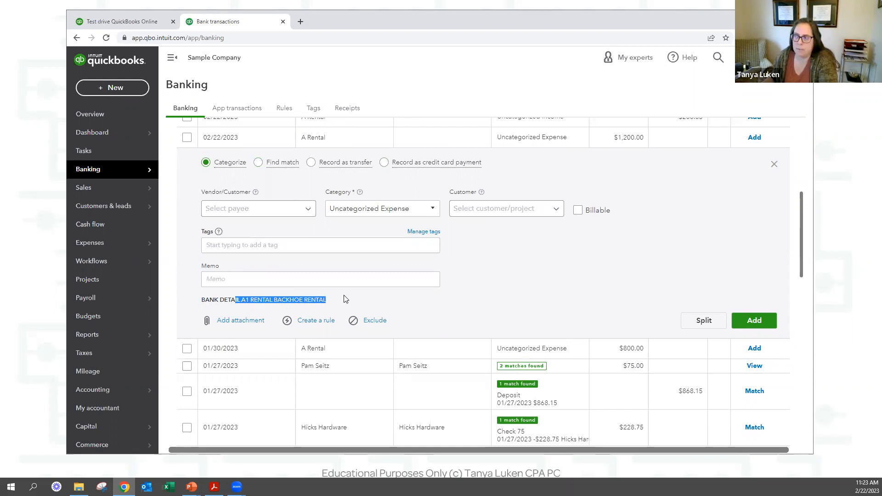
pyautogui.click(285, 211)
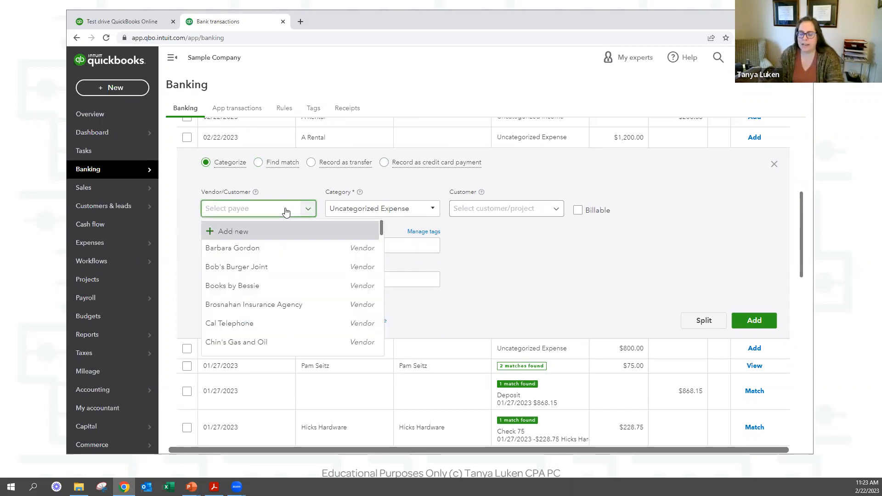
pyautogui.write('A1')
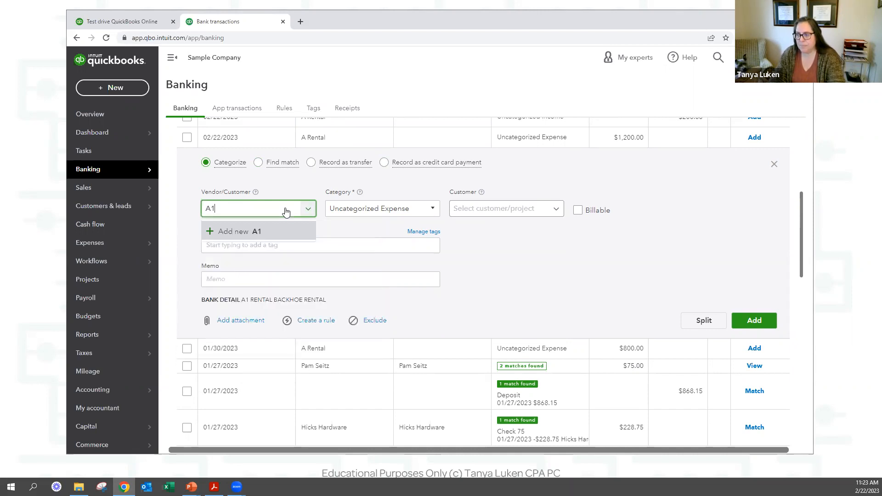
pyautogui.write(' Rental')
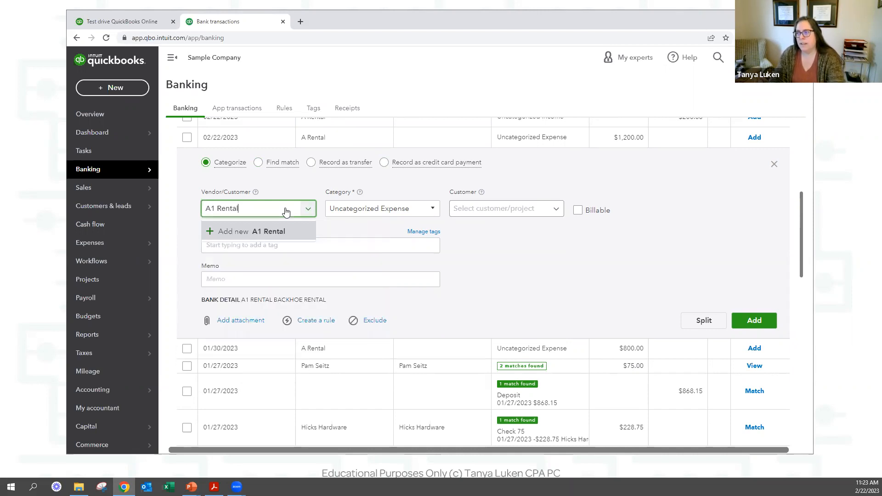
pyautogui.click(239, 231)
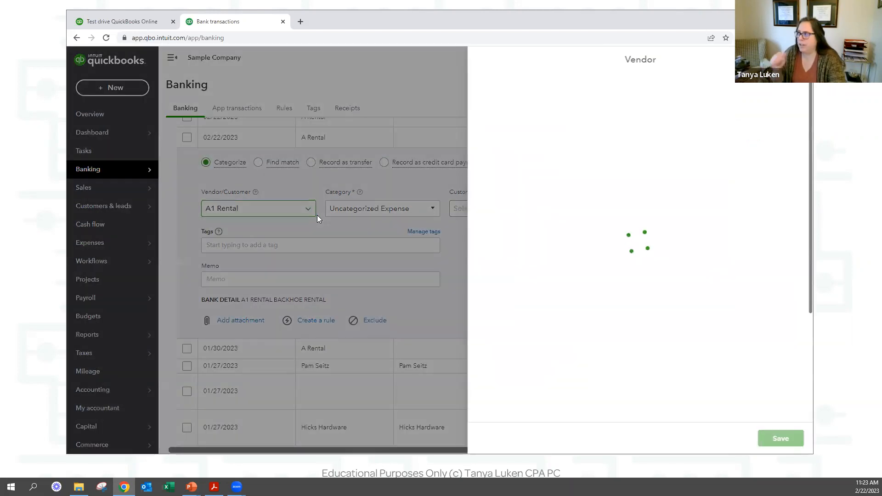
# Review the A1 Rental vendor's name and phone fields, then save the vendor.
pyautogui.click(574, 171)
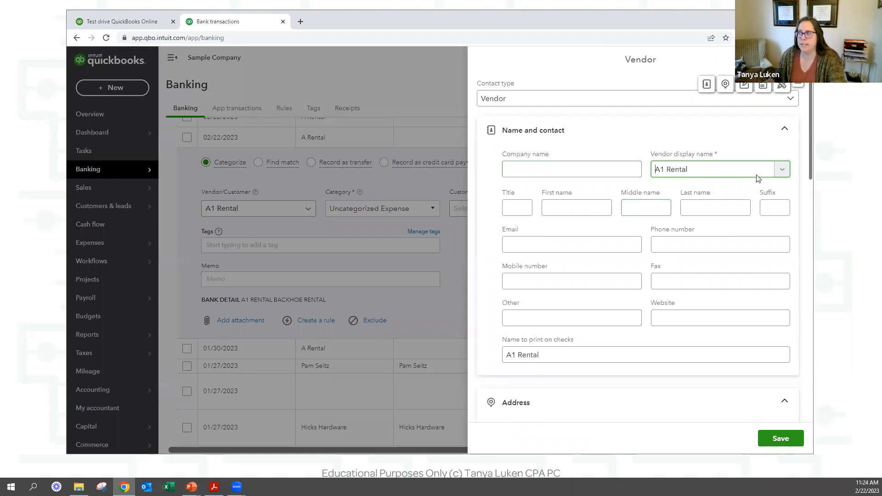
pyautogui.click(661, 246)
pyautogui.scroll(-10, 660, 250)
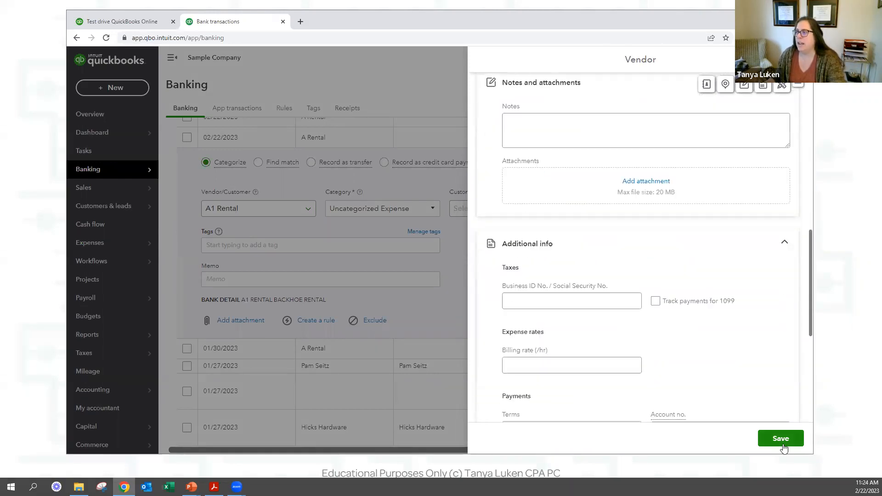
pyautogui.scroll(10, 688, 256)
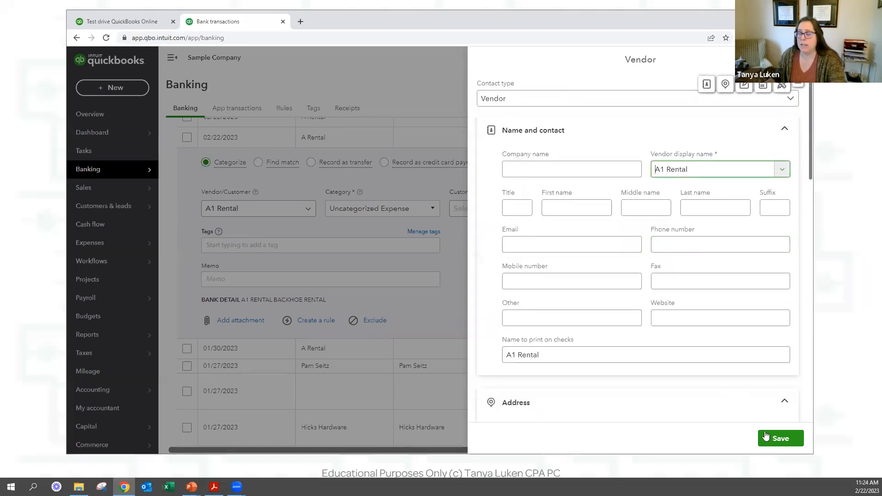
pyautogui.click(778, 437)
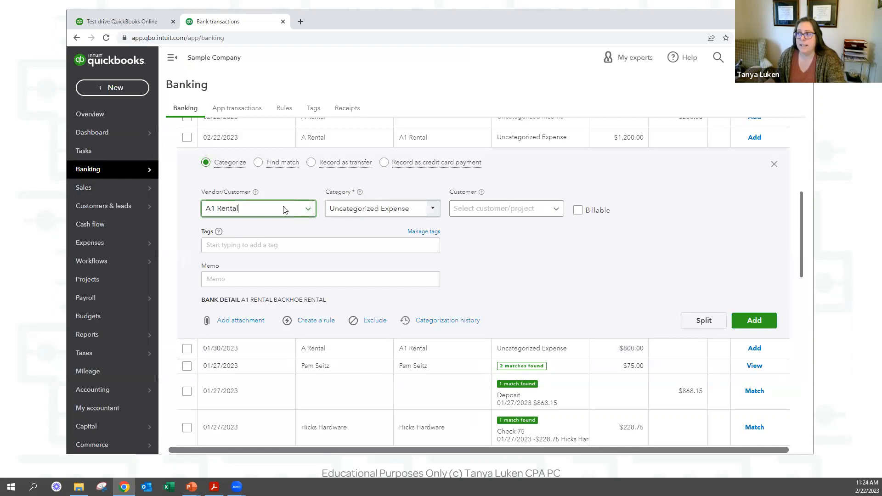
# Categorize the $1,200 transaction as Job Expenses:Equipment Rental, billable to Amy's Bird Sanctuary.
pyautogui.click(394, 212)
pyautogui.write('equi')
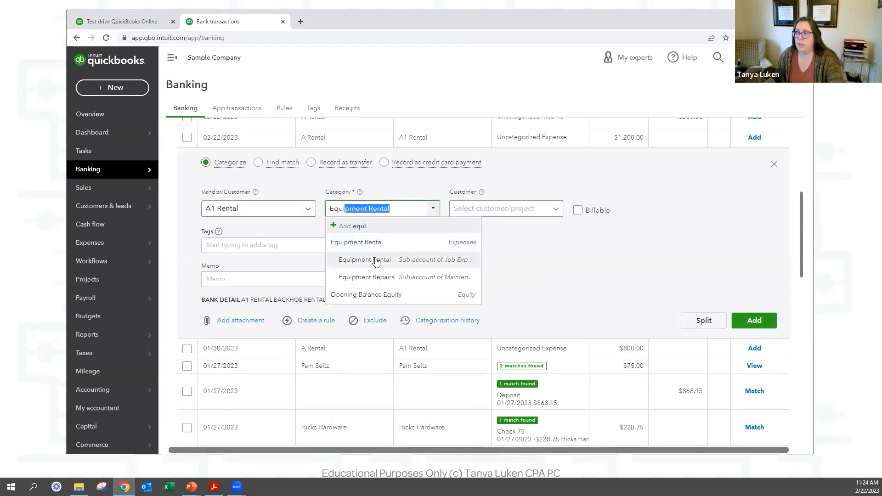
pyautogui.click(375, 260)
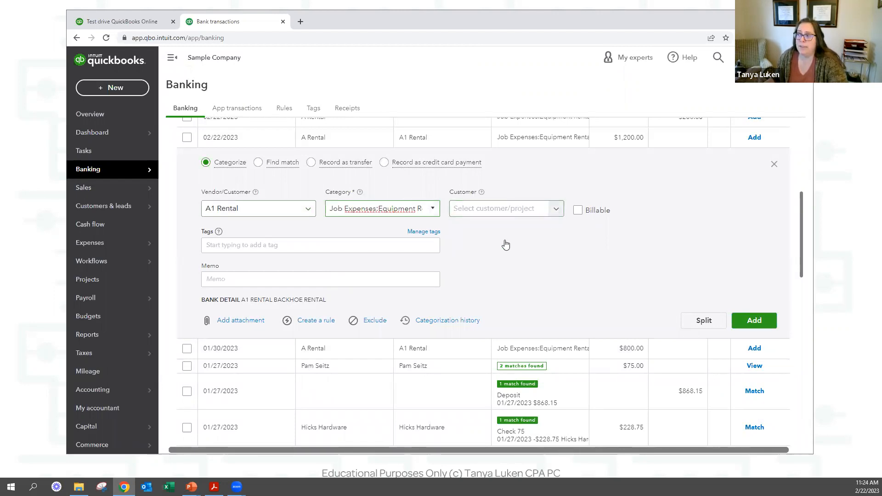
pyautogui.click(556, 209)
pyautogui.click(491, 251)
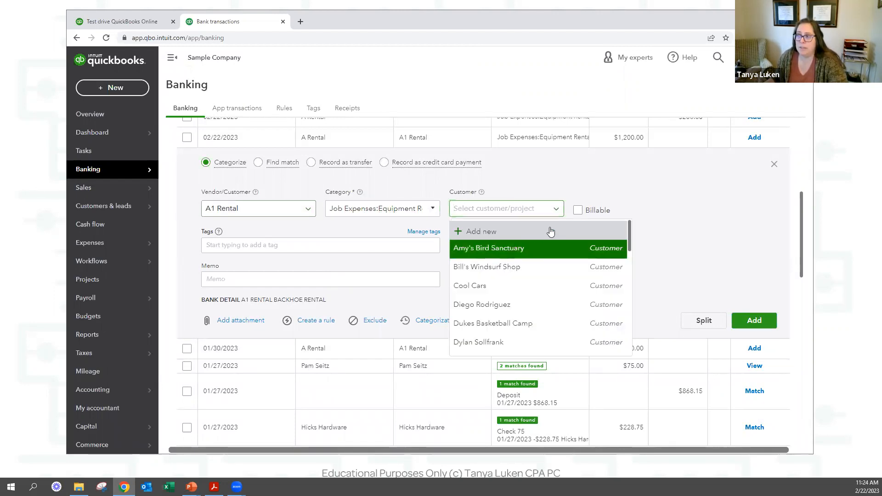
pyautogui.click(577, 213)
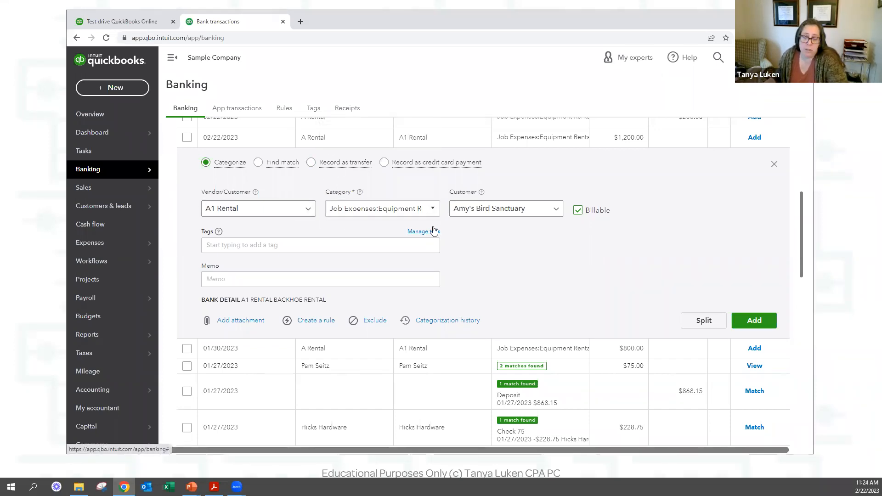
# Remove the customer from the transaction and add it to the books.
pyautogui.click(537, 211)
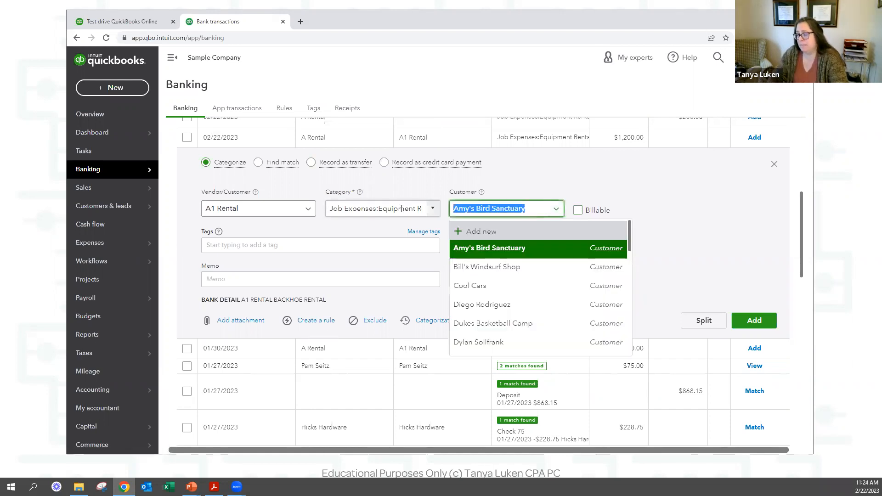
pyautogui.press('BackSpace')
pyautogui.press('Tab')
pyautogui.click(738, 319)
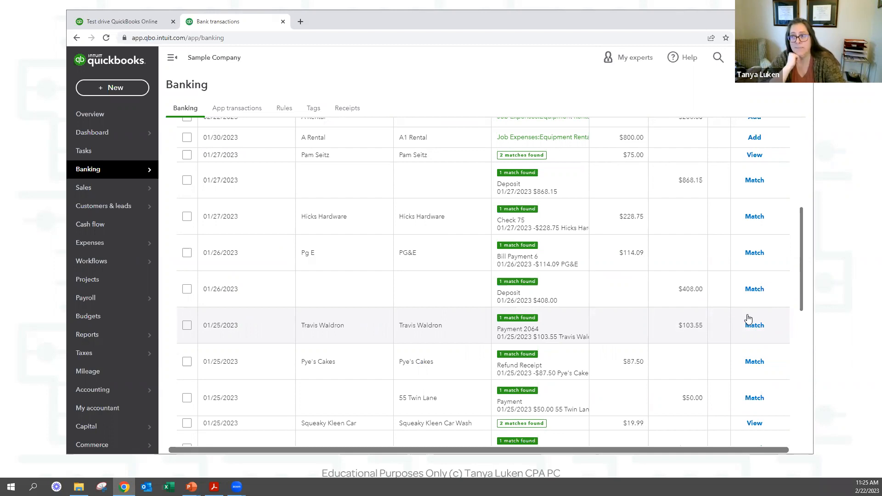
# Open Bill 1005 from the recent transactions search.
pyautogui.click(125, 87)
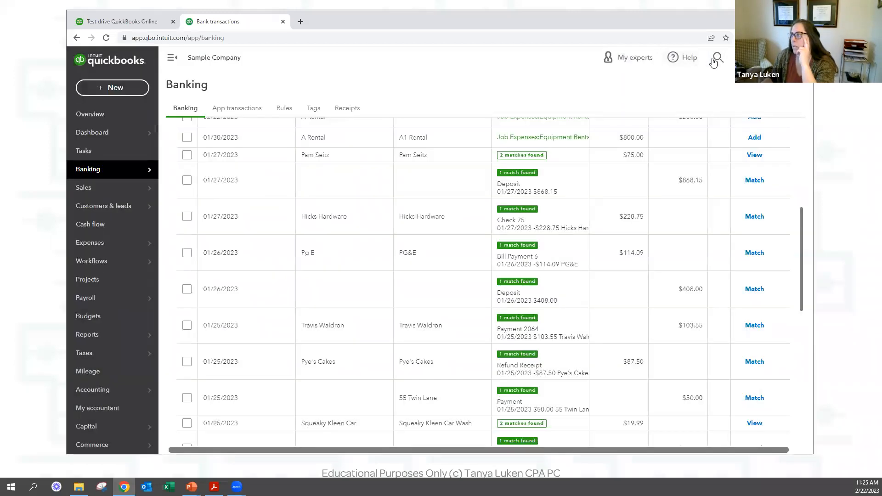
pyautogui.click(717, 58)
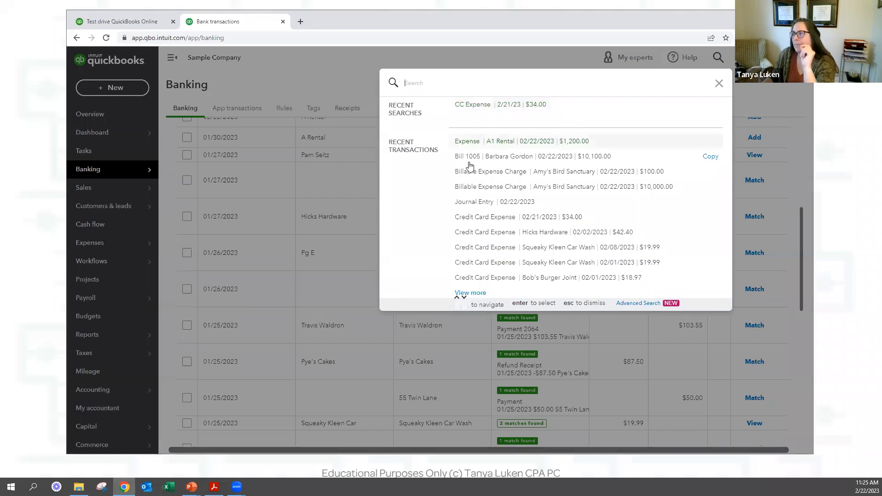
pyautogui.click(478, 159)
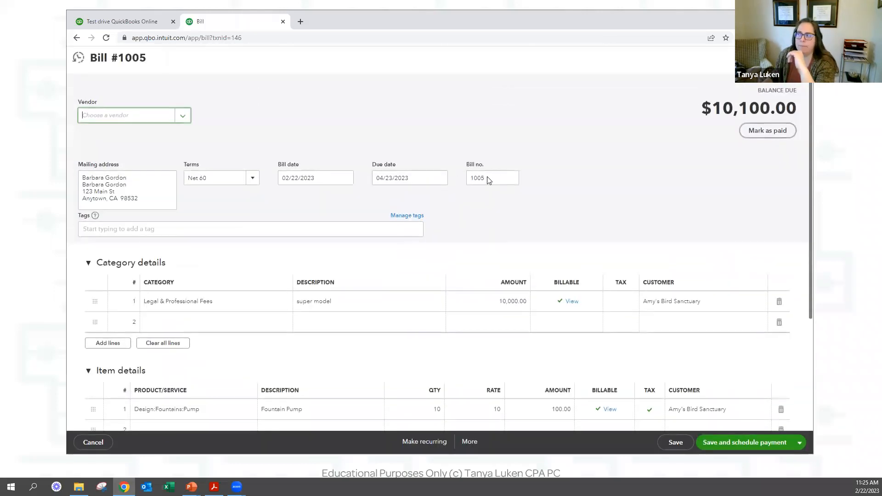
# Look over the bill's category and item lines, then leave it without saving.
pyautogui.click(491, 178)
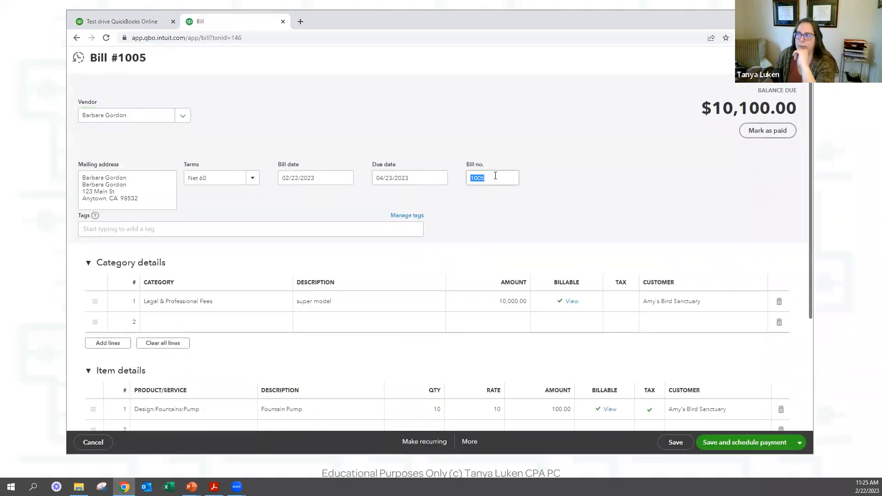
pyautogui.click(344, 303)
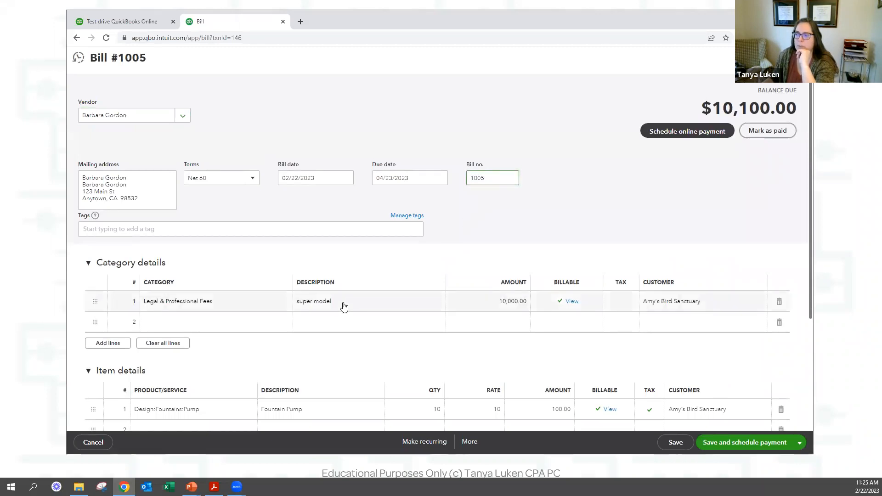
pyautogui.click(330, 416)
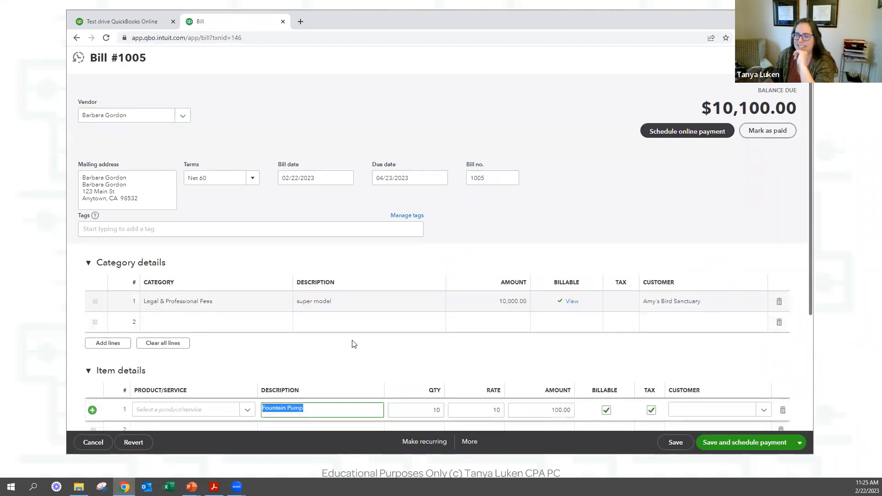
pyautogui.click(353, 353)
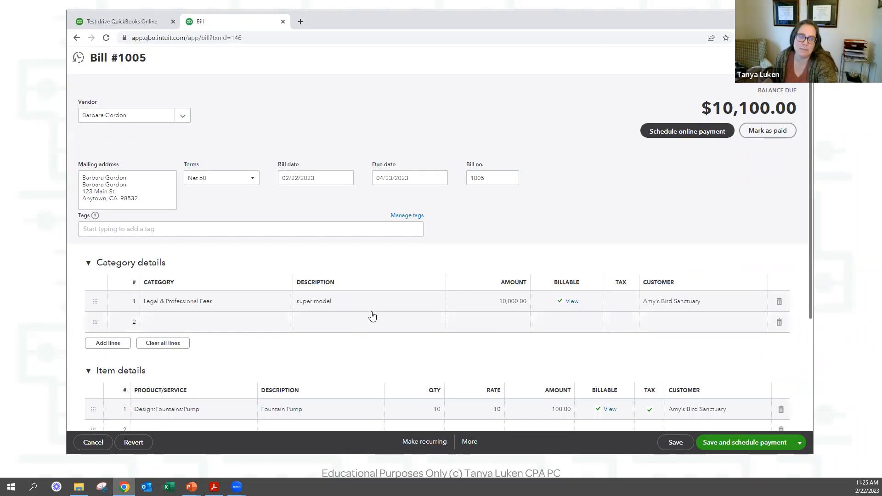
pyautogui.scroll(-3, 593, 130)
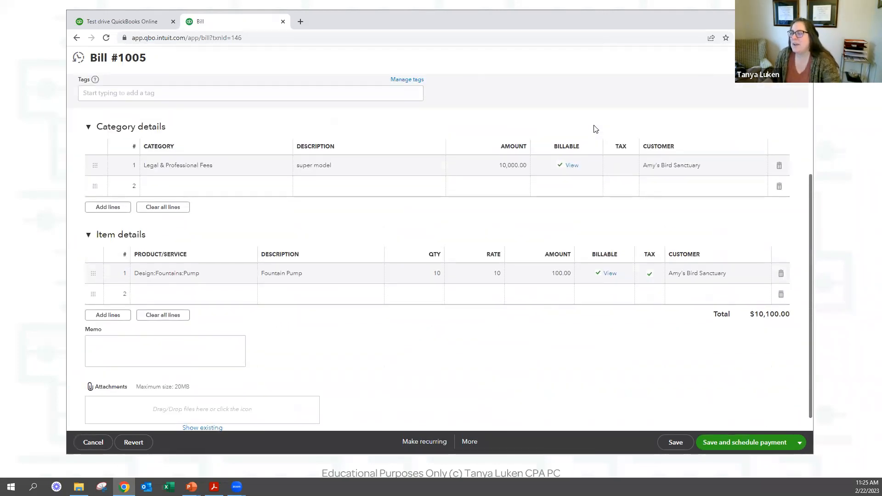
pyautogui.scroll(3, 558, 132)
pyautogui.press('Escape')
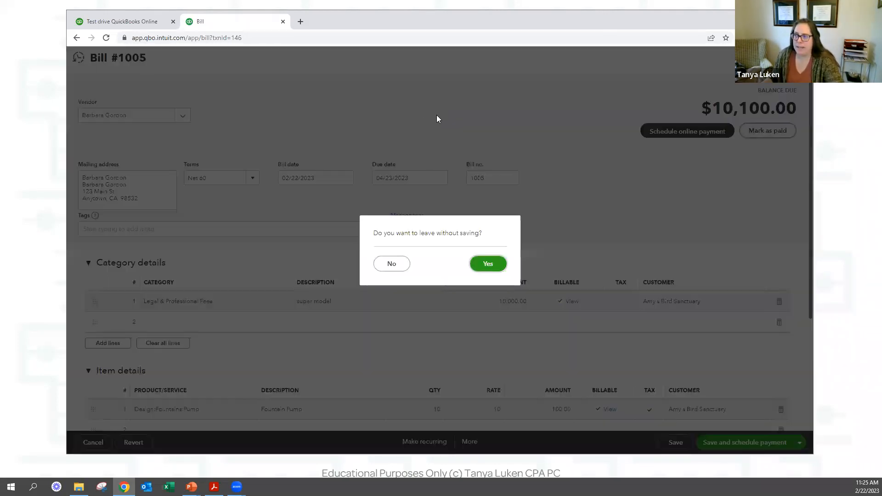
pyautogui.click(488, 267)
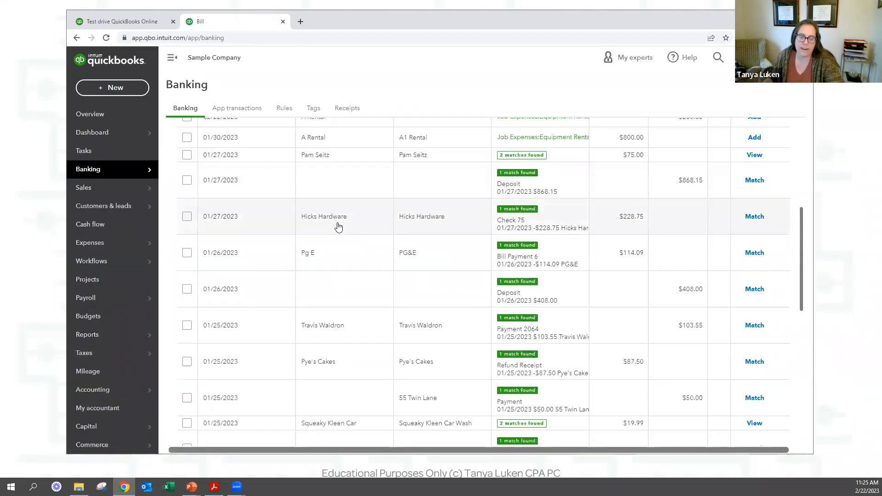
# Open Pay Bills from the + New menu's Vendors section.
pyautogui.scroll(3, 337, 225)
pyautogui.scroll(3, 320, 214)
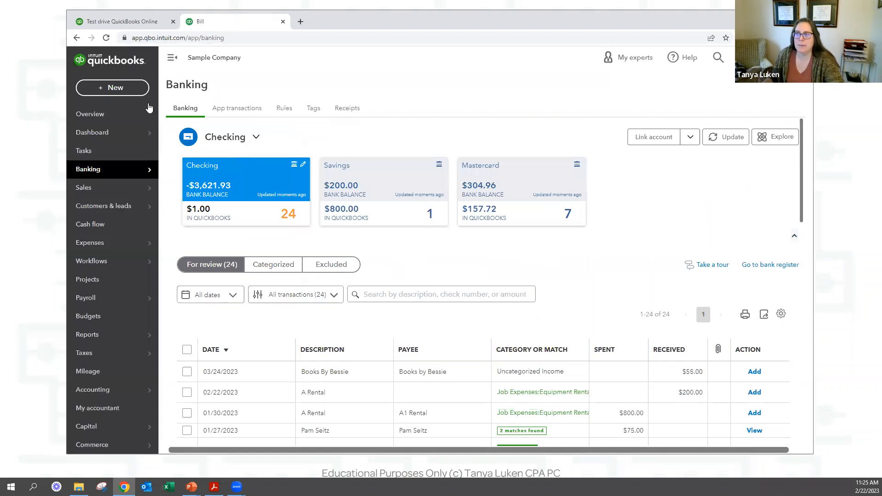
pyautogui.click(106, 89)
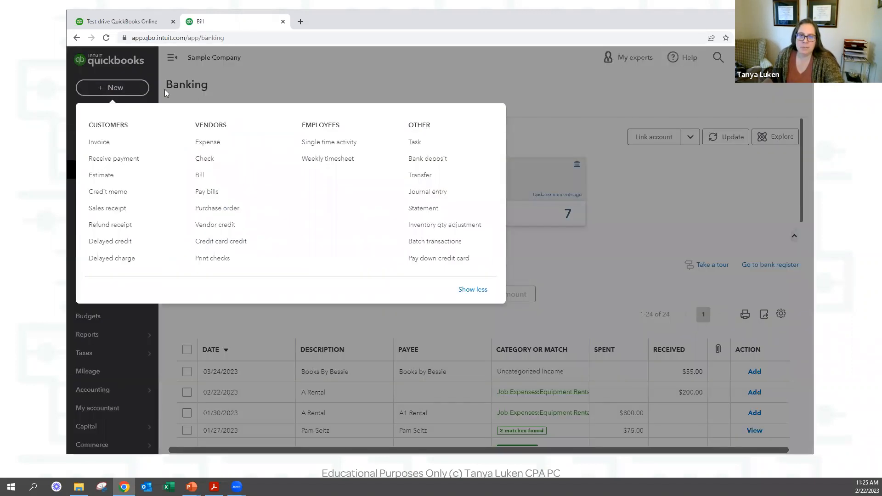
pyautogui.click(201, 195)
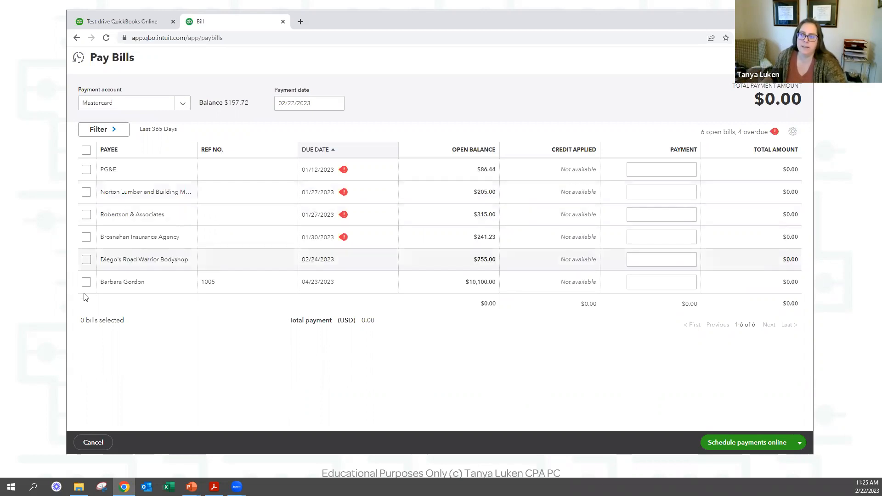
# Select the $10,100.00 bill 1005 and set the payment account to Checking.
pyautogui.click(86, 282)
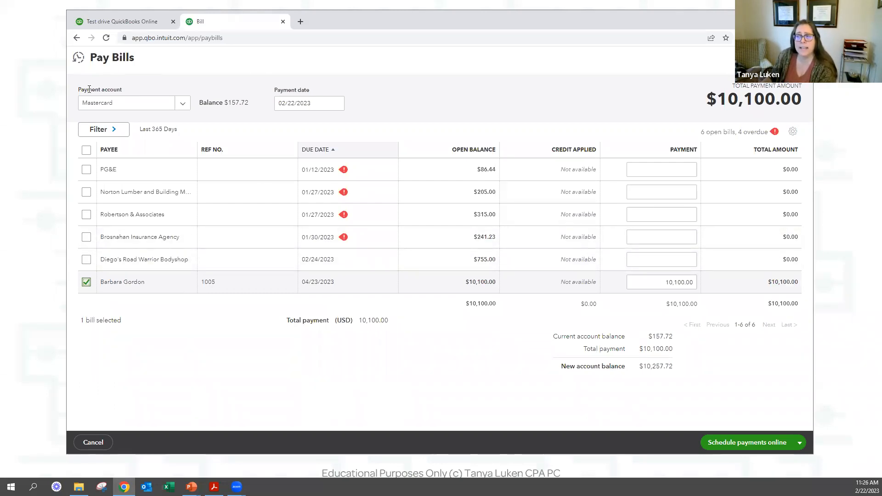
pyautogui.moveTo(81, 90); pyautogui.dragTo(141, 94)
pyautogui.click(143, 91)
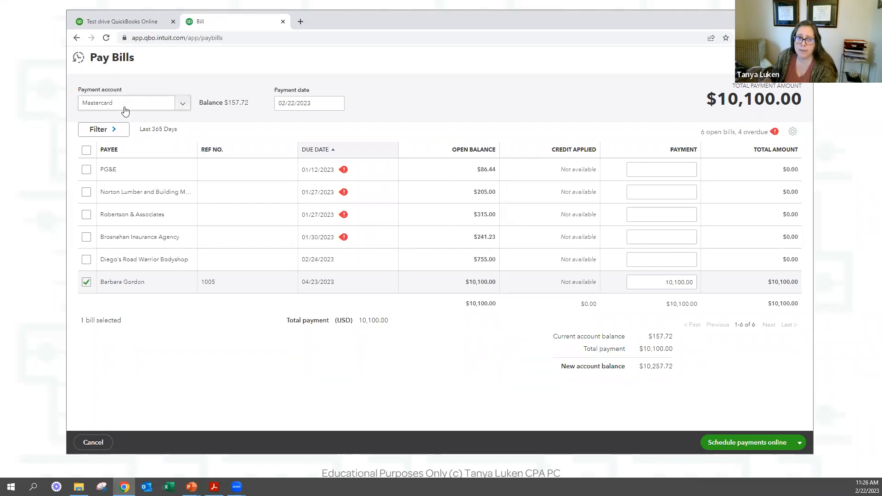
pyautogui.click(179, 103)
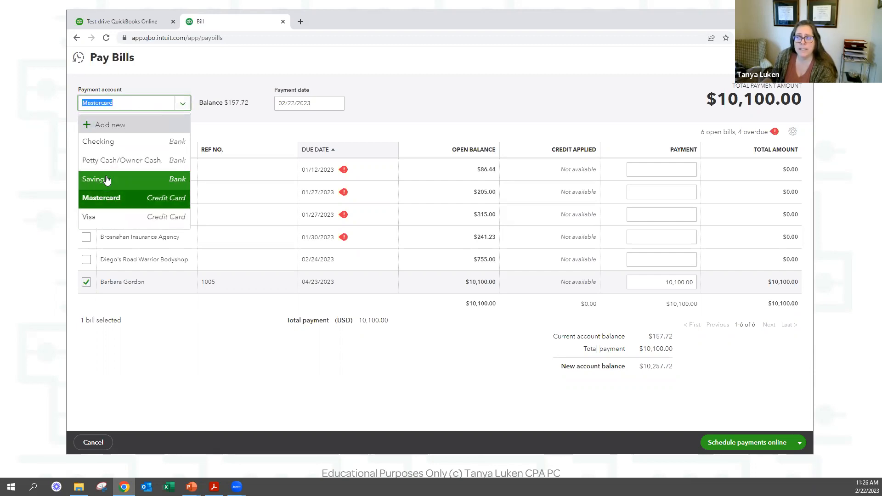
pyautogui.click(111, 146)
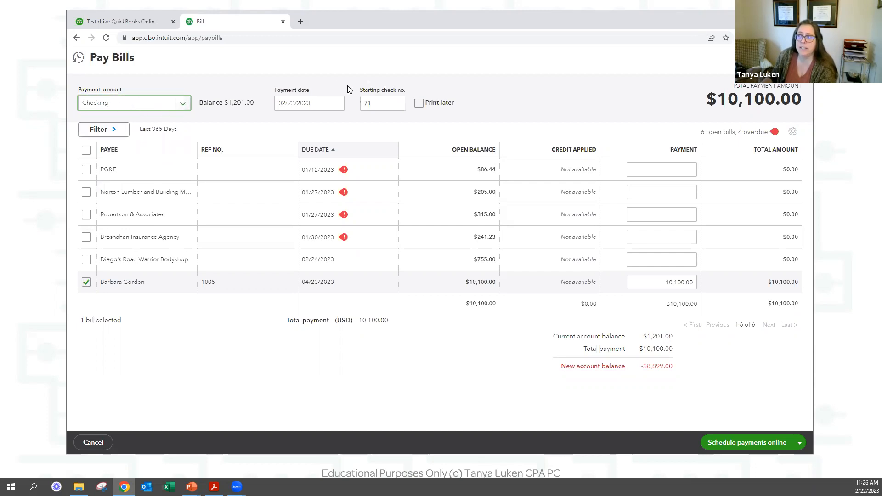
pyautogui.moveTo(347, 89); pyautogui.dragTo(400, 102)
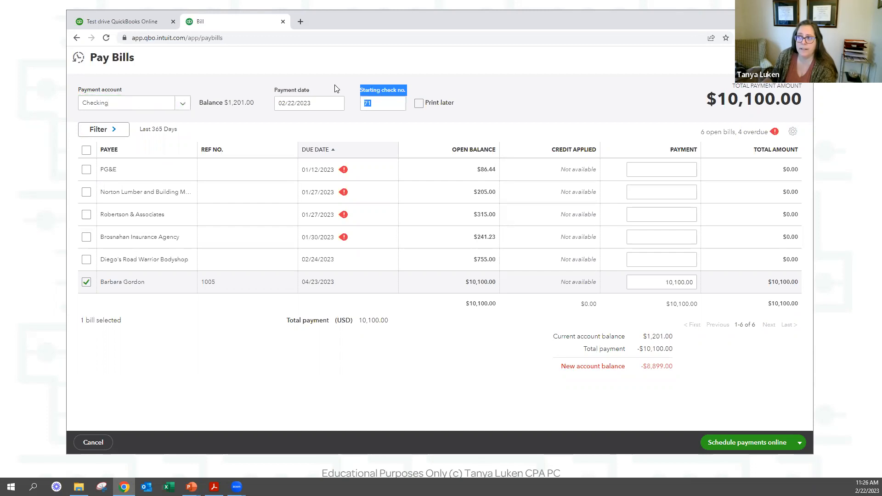
pyautogui.click(182, 105)
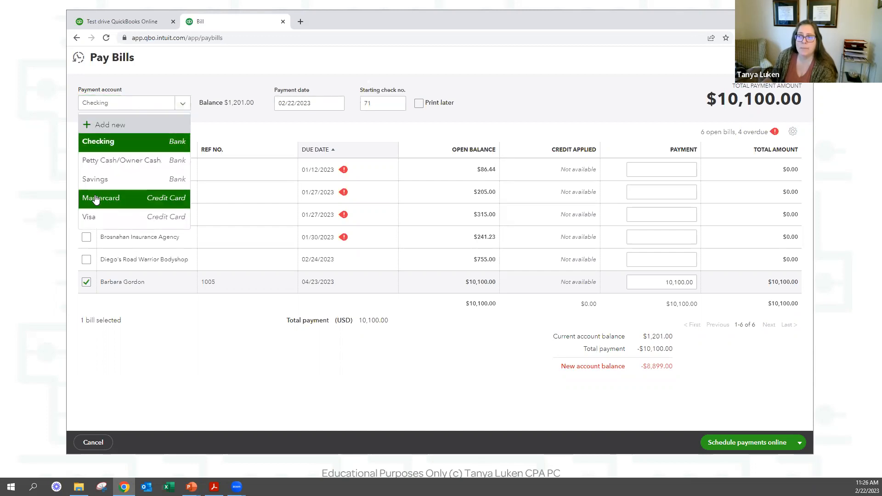
pyautogui.click(92, 197)
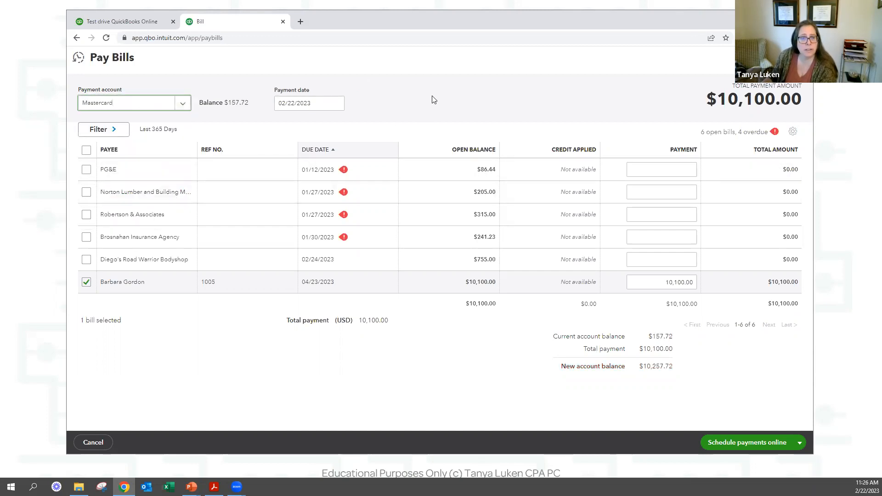
pyautogui.click(161, 107)
pyautogui.click(110, 143)
# Set checks to print later and select the PG&E and Norton Lumber bills.
pyautogui.click(324, 104)
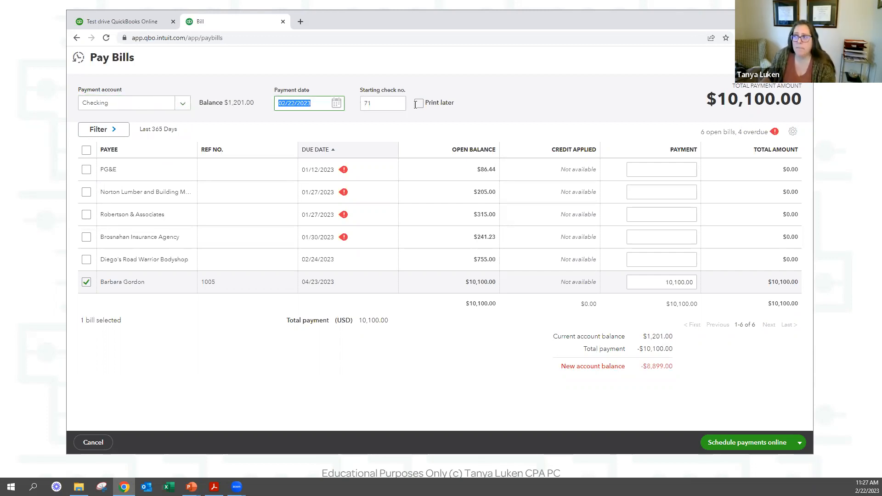
pyautogui.click(384, 103)
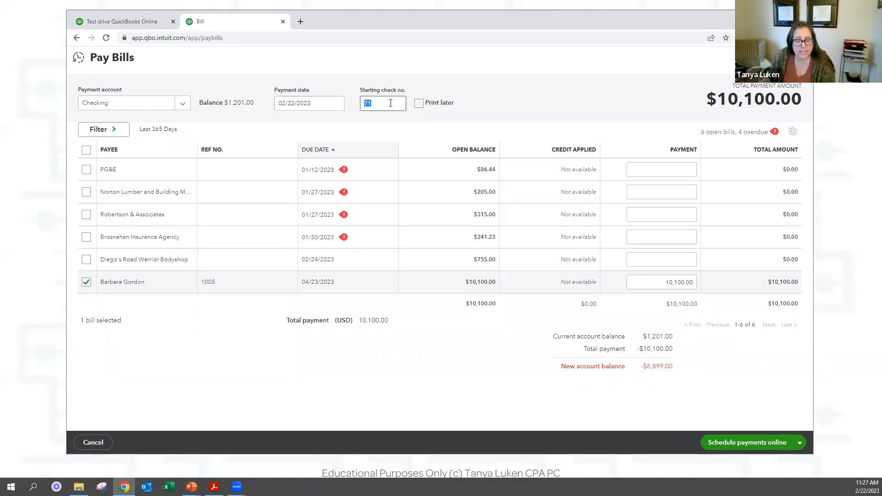
pyautogui.click(419, 104)
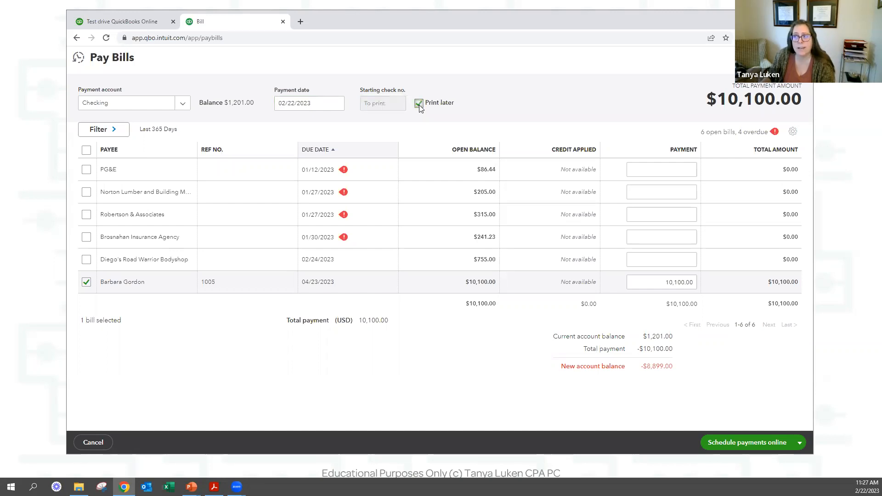
pyautogui.click(86, 170)
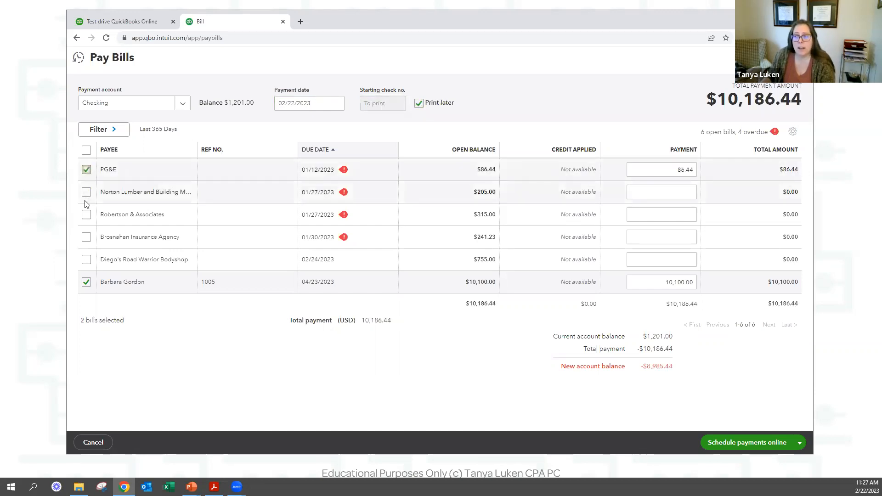
pyautogui.click(86, 191)
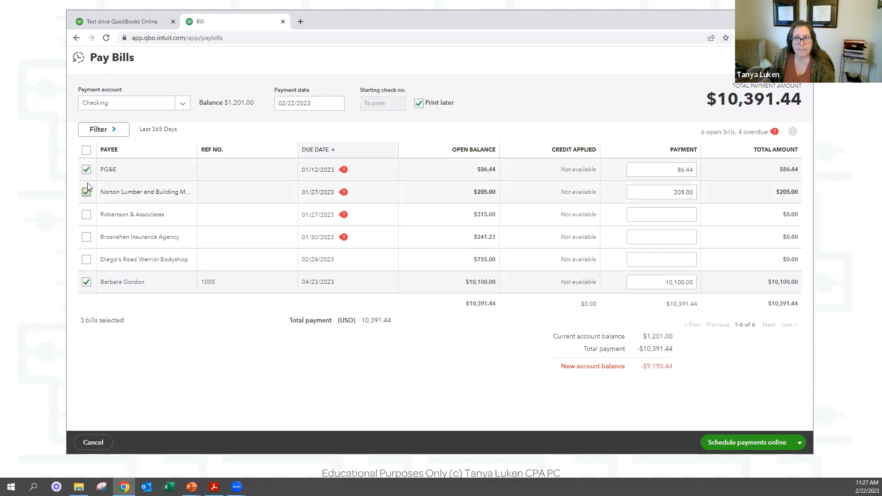
# Review the Filter options (Last 365 Days, all payees) and close without applying.
pyautogui.click(101, 129)
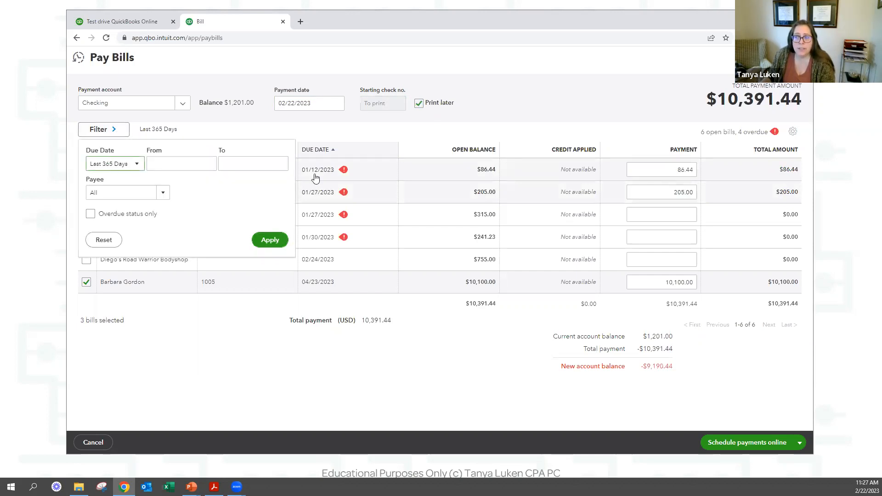
pyautogui.click(136, 165)
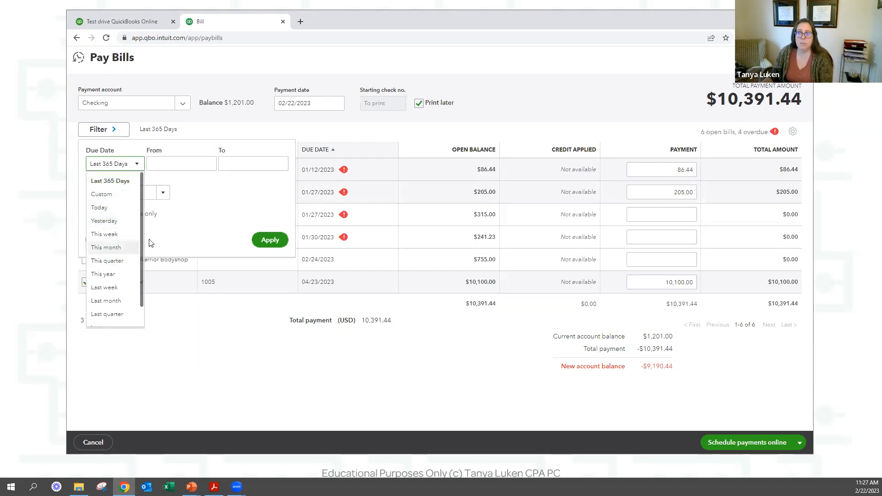
pyautogui.click(224, 215)
pyautogui.click(192, 166)
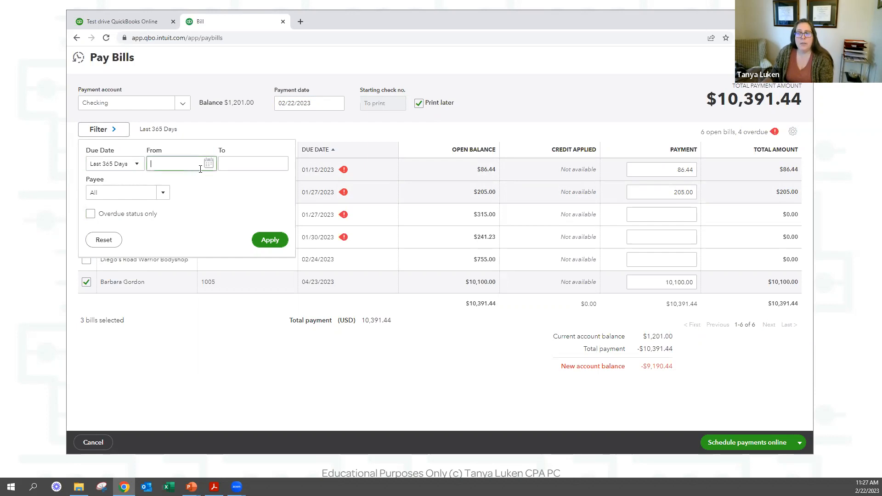
pyautogui.click(163, 192)
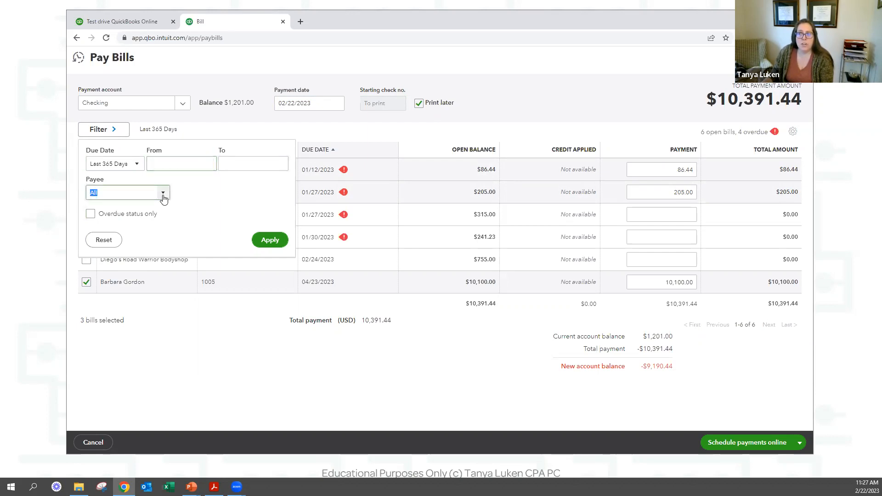
pyautogui.scroll(-2, 118, 277)
pyautogui.scroll(-3, 120, 276)
pyautogui.scroll(4, 137, 267)
pyautogui.click(248, 196)
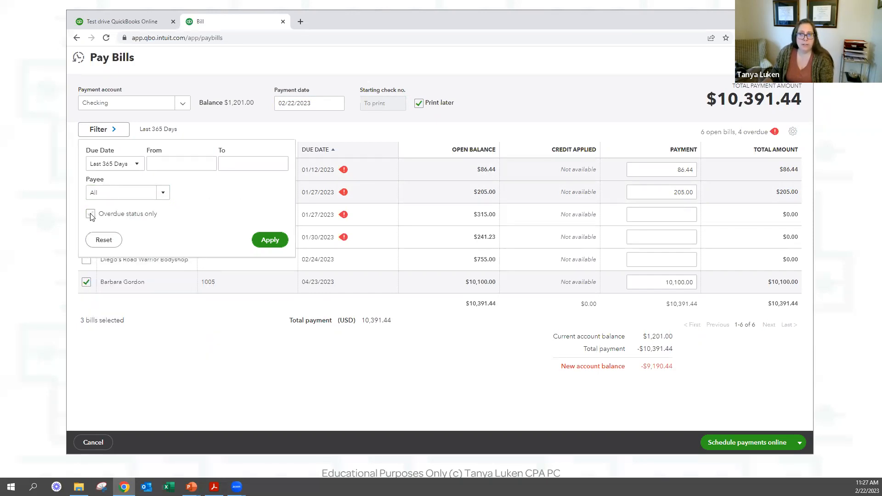
pyautogui.click(193, 388)
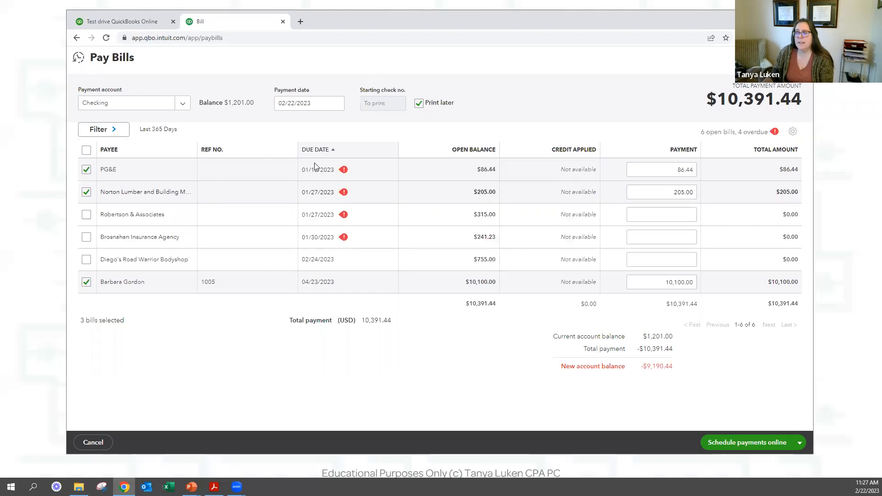
# Sort the bills by reference number, payee and open balance.
pyautogui.click(209, 151)
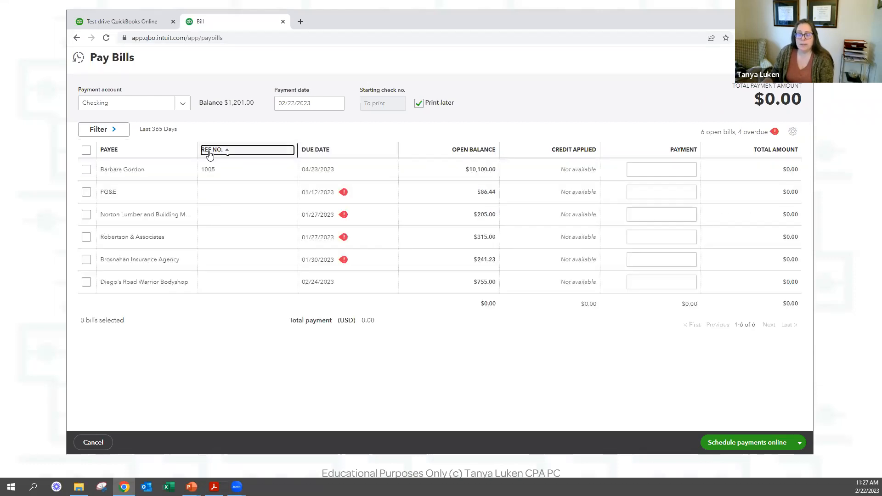
pyautogui.click(114, 151)
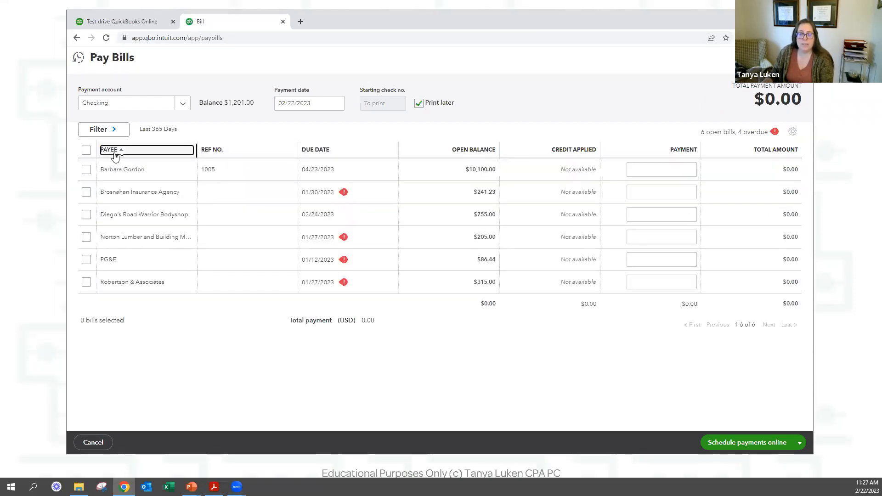
pyautogui.click(755, 150)
pyautogui.click(485, 151)
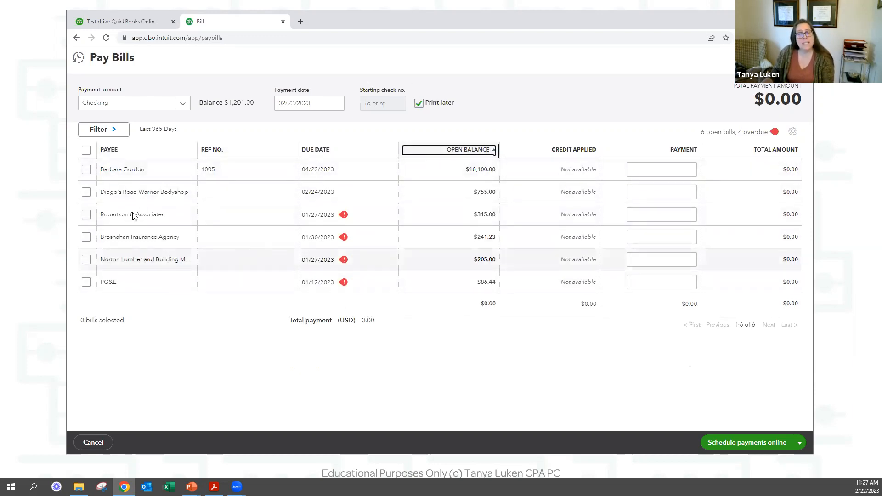
# Pay bill 1005, Diego's Road Warrior Bodyshop and PG&E ($10,941.44) with Save and close.
pyautogui.click(87, 170)
pyautogui.click(87, 192)
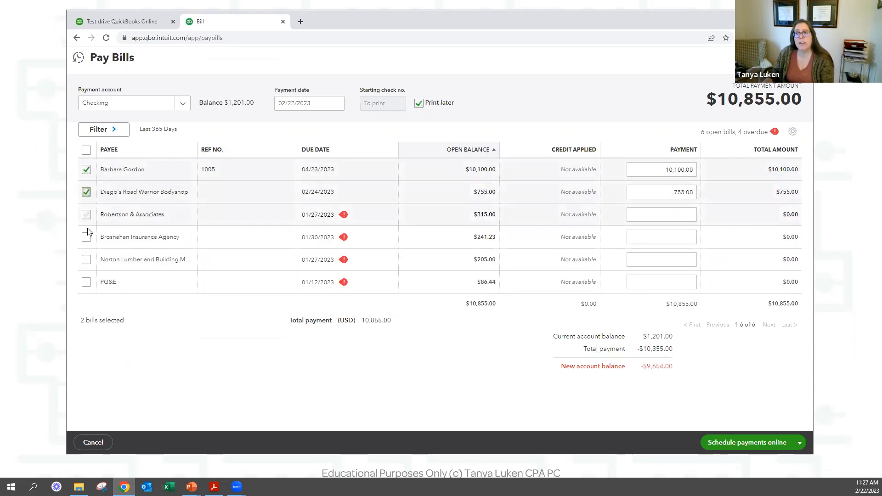
pyautogui.click(87, 281)
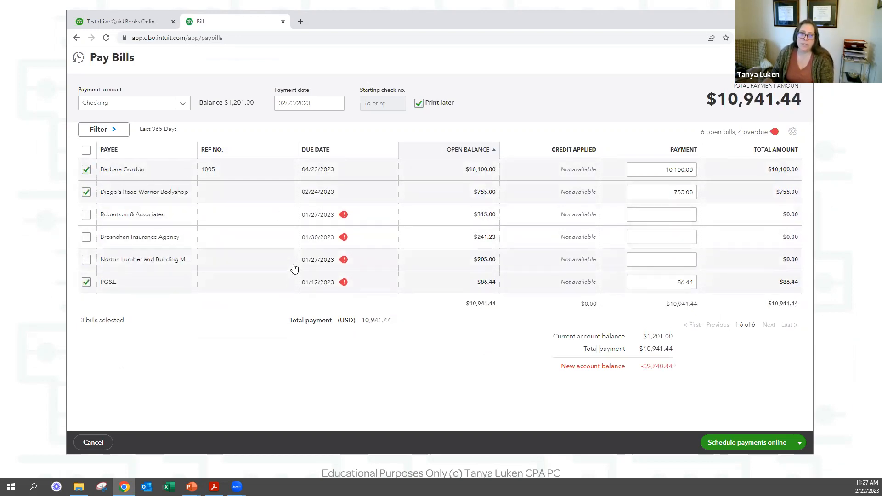
pyautogui.click(86, 281)
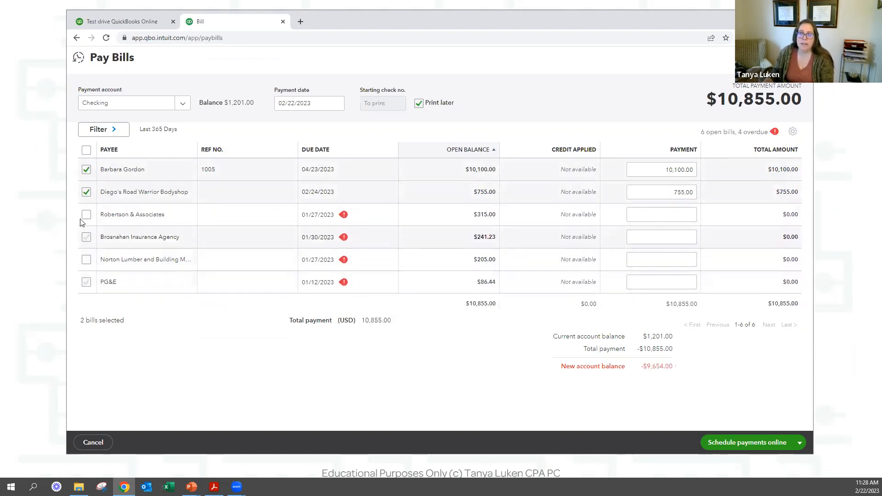
pyautogui.click(86, 192)
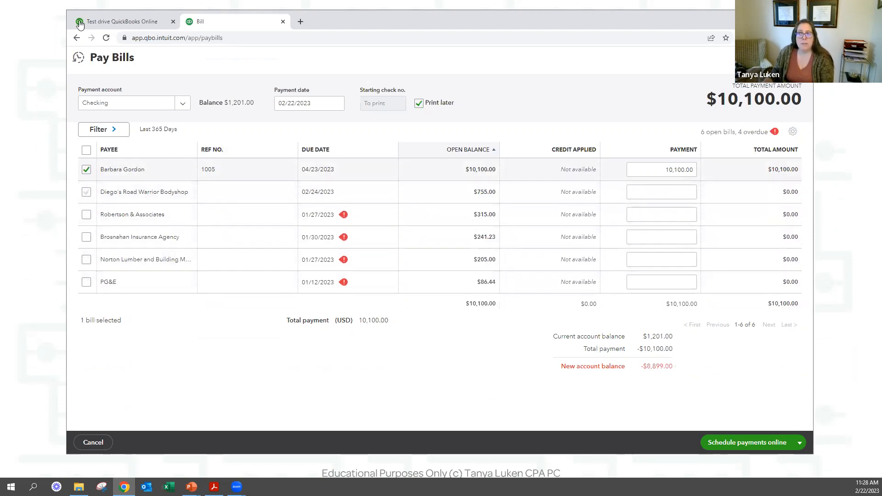
pyautogui.click(86, 192)
pyautogui.click(87, 282)
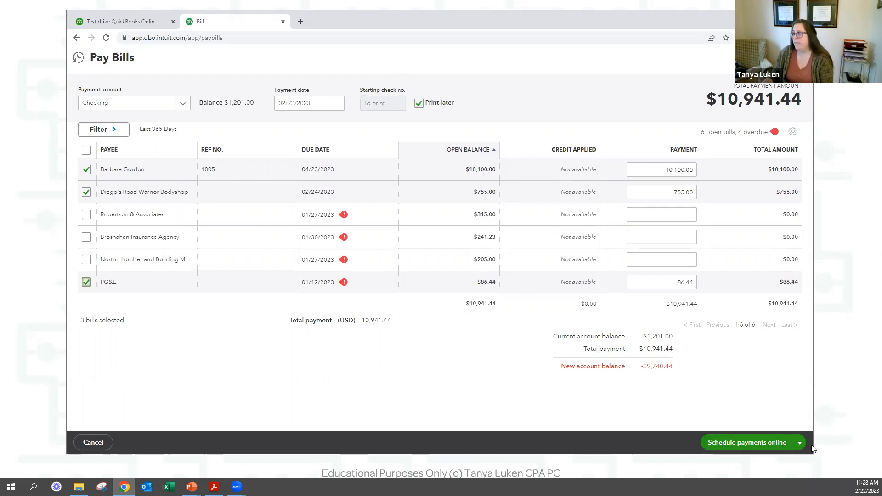
pyautogui.click(800, 443)
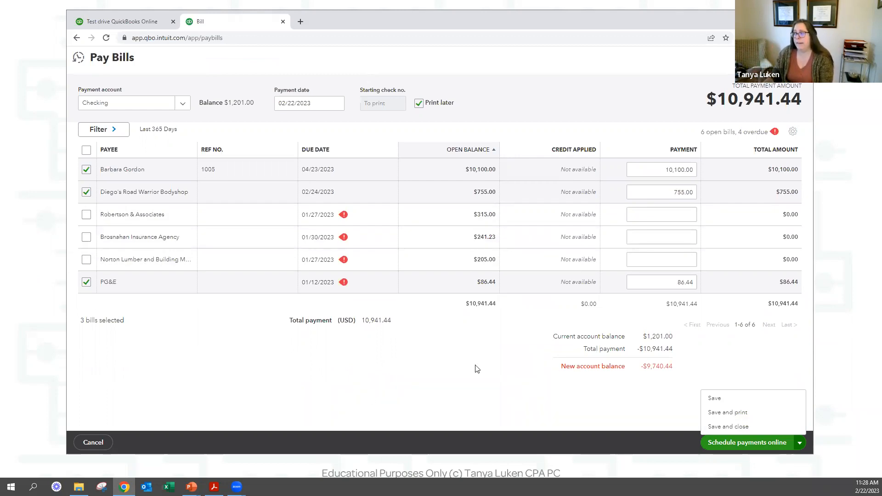
pyautogui.click(737, 427)
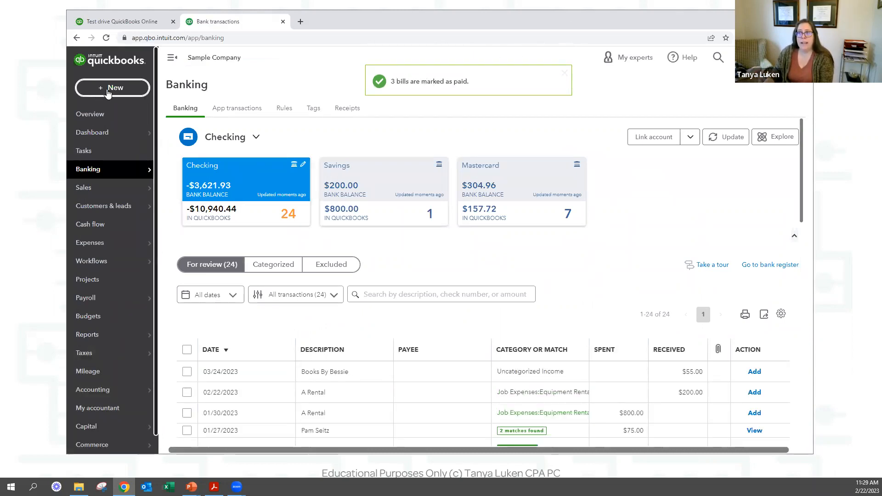
# Start Print checks from the + New menu and finish the printing setup.
pyautogui.click(109, 92)
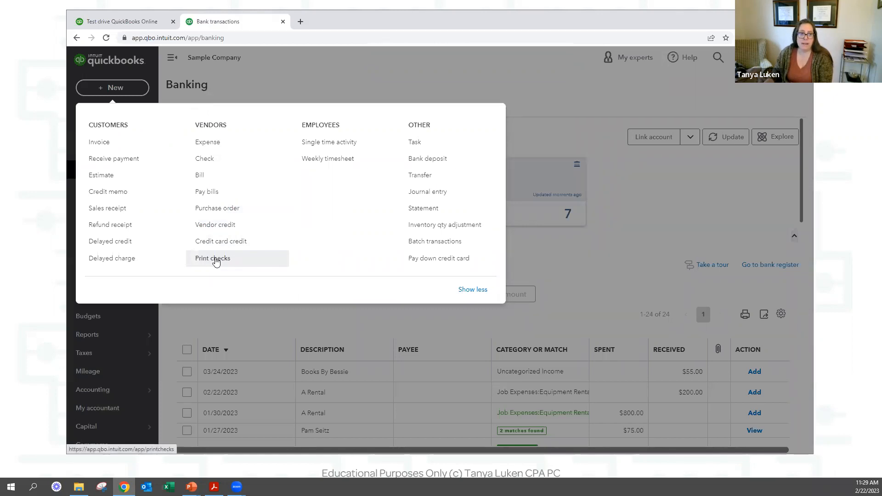
pyautogui.click(216, 260)
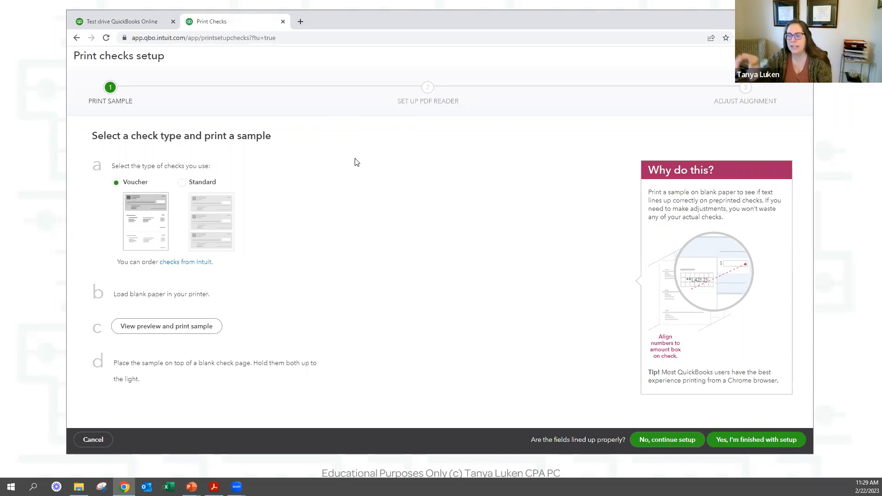
pyautogui.click(783, 441)
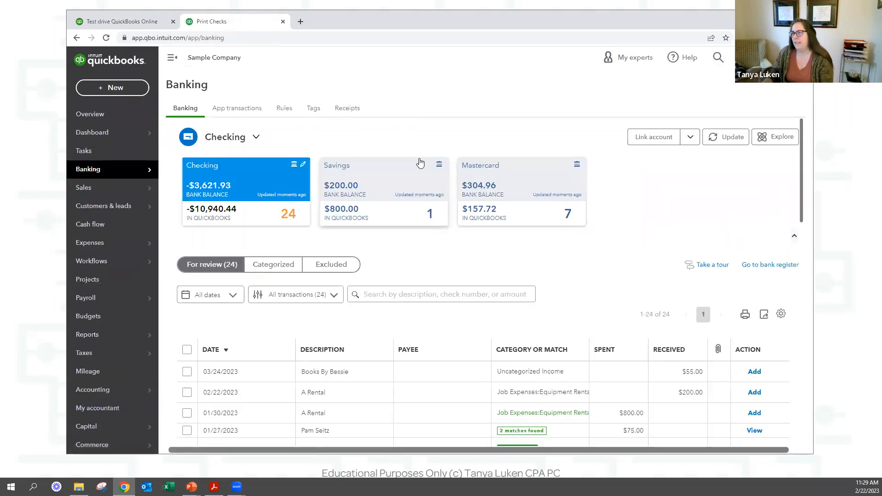
# Print the three queued checks starting at number 71 and confirm they printed correctly.
pyautogui.click(109, 88)
pyautogui.click(209, 263)
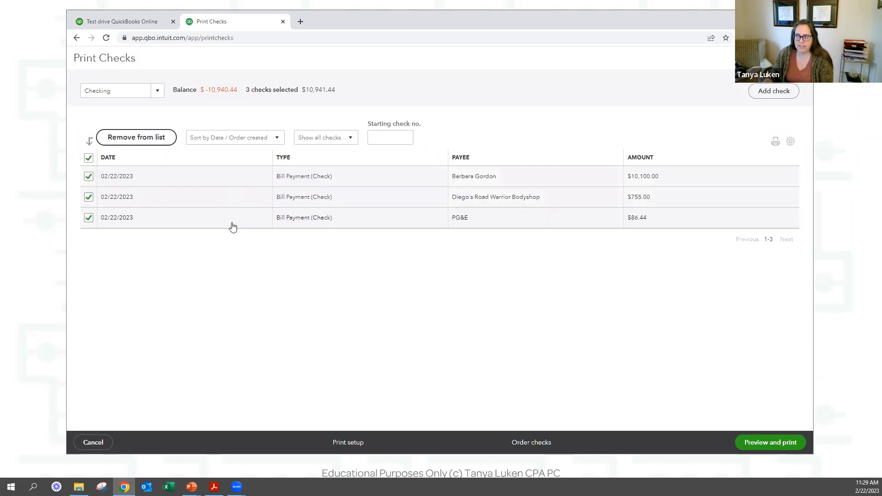
pyautogui.click(390, 138)
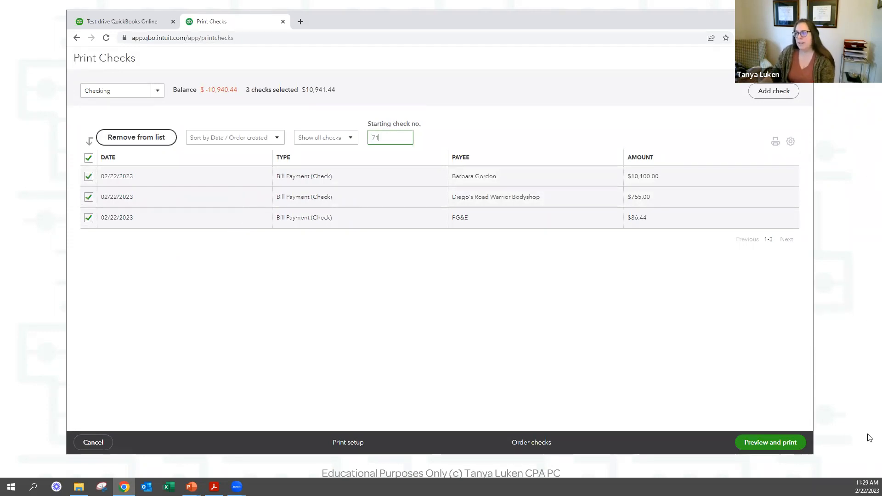
pyautogui.click(771, 448)
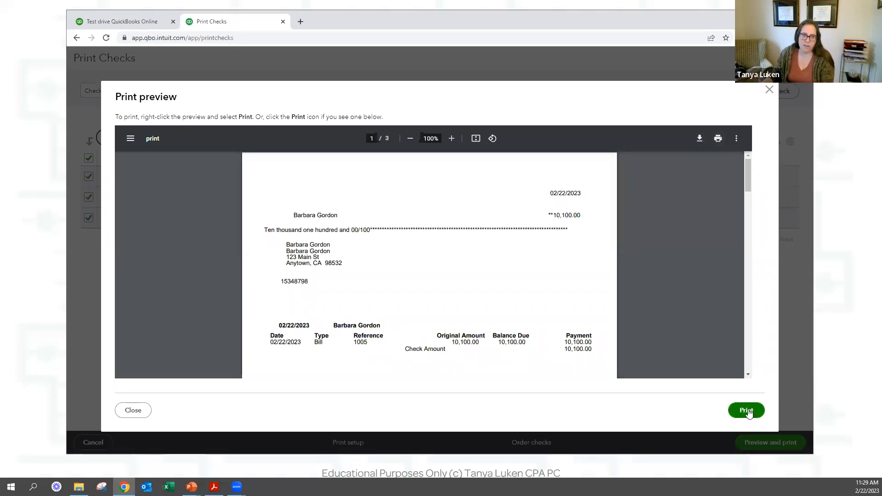
pyautogui.click(130, 412)
pyautogui.click(436, 301)
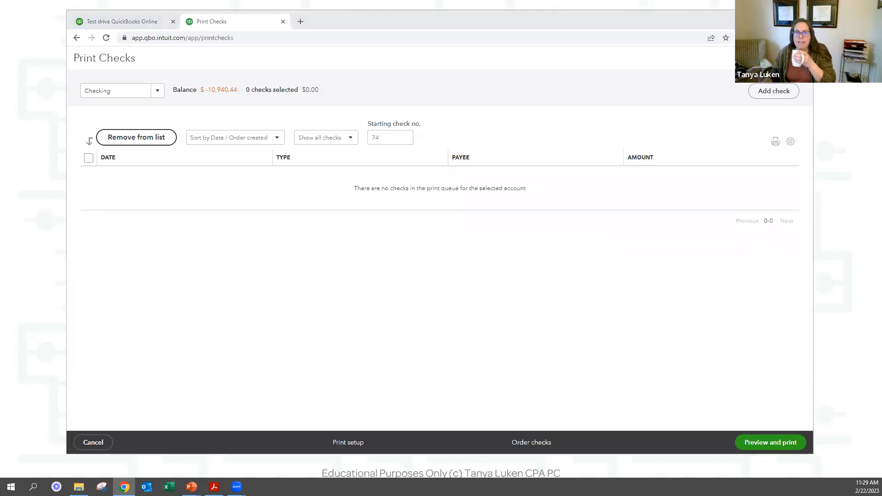
pyautogui.hotkey('alt', 'Tab')
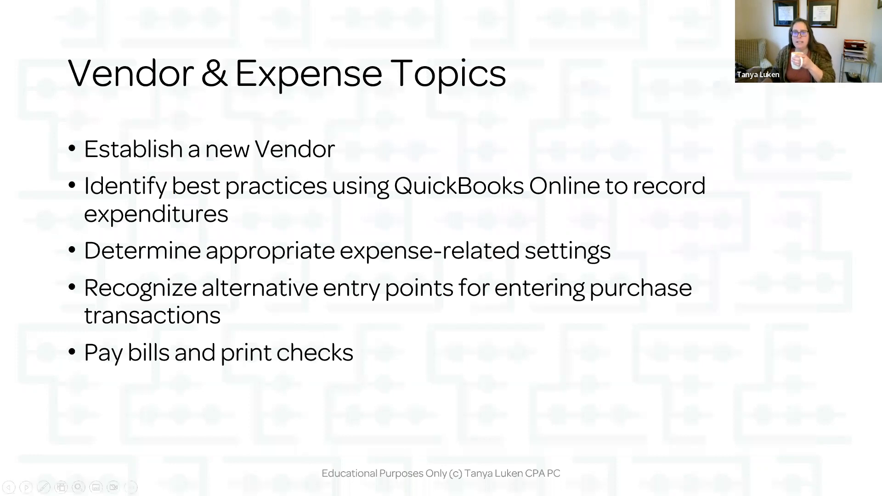
# Advance past the Vendor Center Demo and Expense Center Demo slides, then return to QuickBooks.
pyautogui.press('Right')
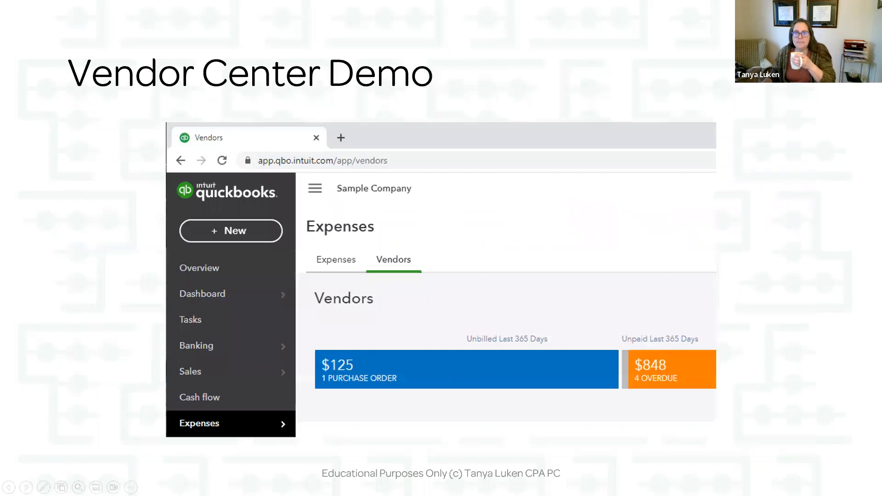
pyautogui.press('Right')
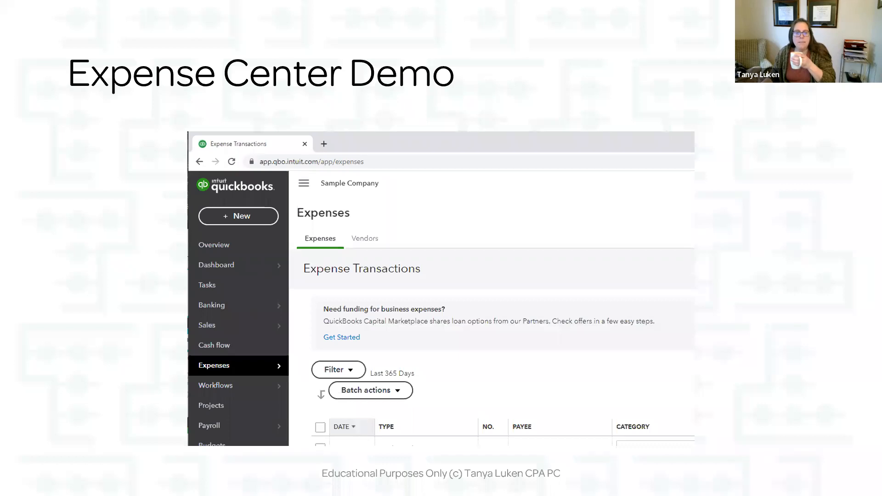
pyautogui.hotkey('alt', 'Tab')
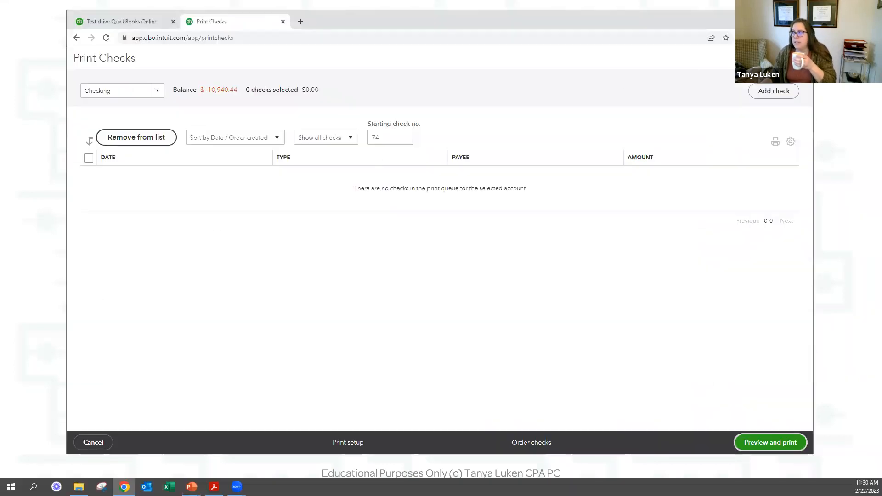
# Leave Print Checks and switch the company dashboard to the Business overview.
pyautogui.click(93, 442)
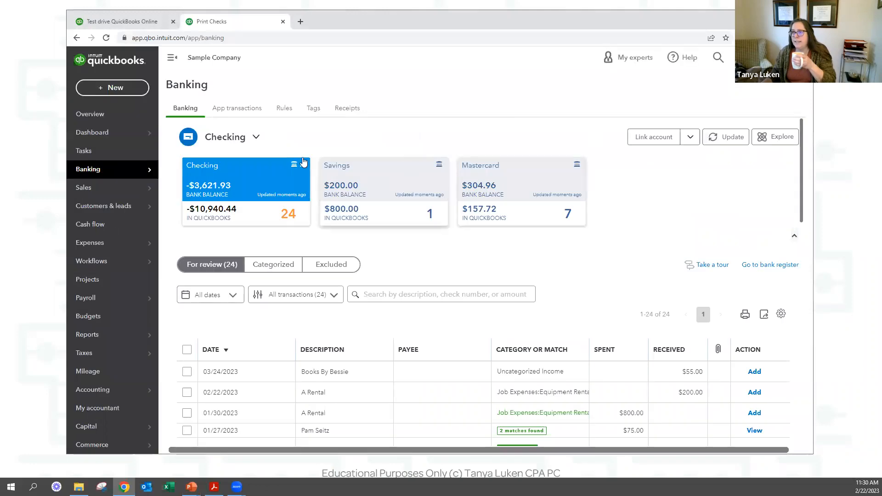
pyautogui.click(87, 133)
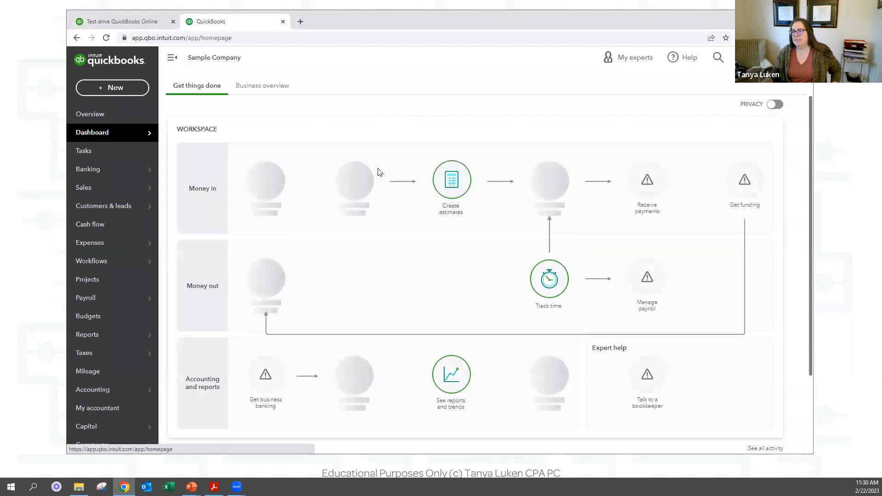
pyautogui.scroll(-2, 321, 195)
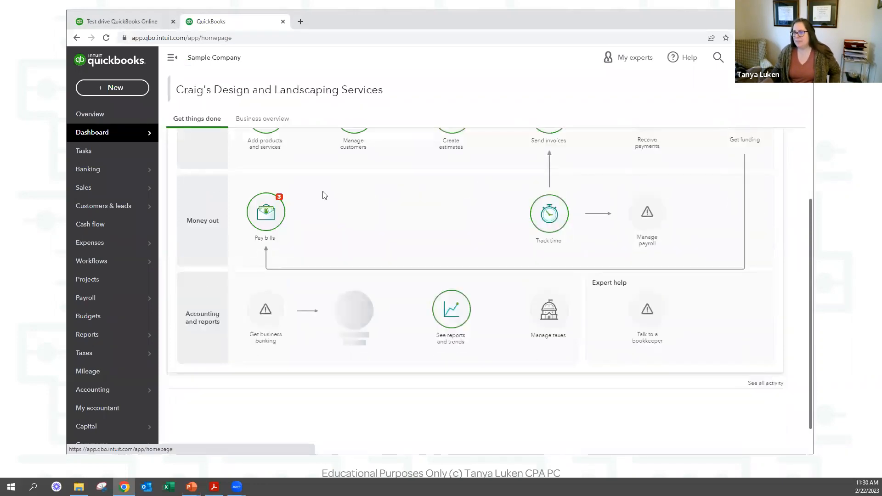
pyautogui.scroll(2, 317, 184)
pyautogui.click(281, 121)
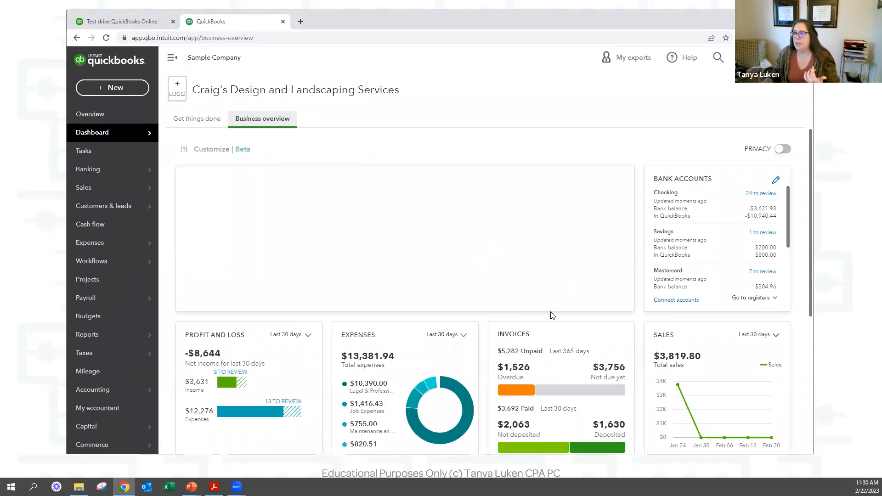
# Review the Business overview cards (-$9,426 net income, $3,819.80 sales) and open the + New menu.
pyautogui.scroll(-5, 465, 355)
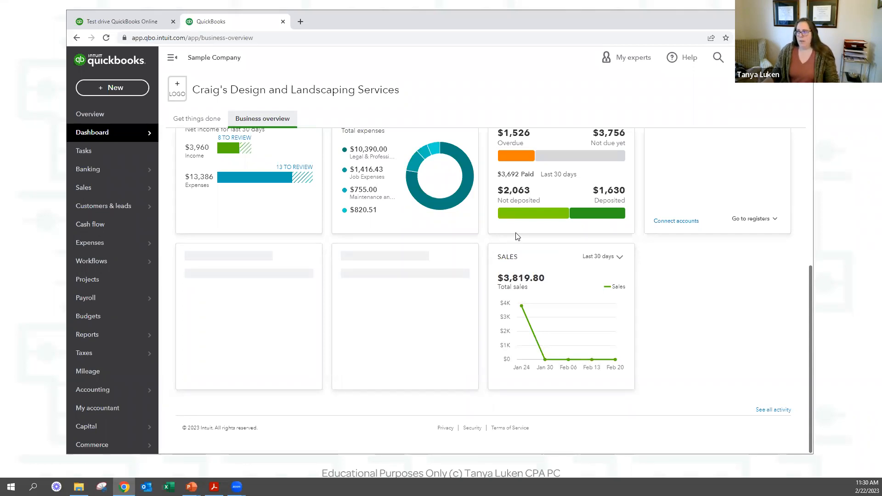
pyautogui.scroll(3, 517, 236)
pyautogui.scroll(-2, 517, 236)
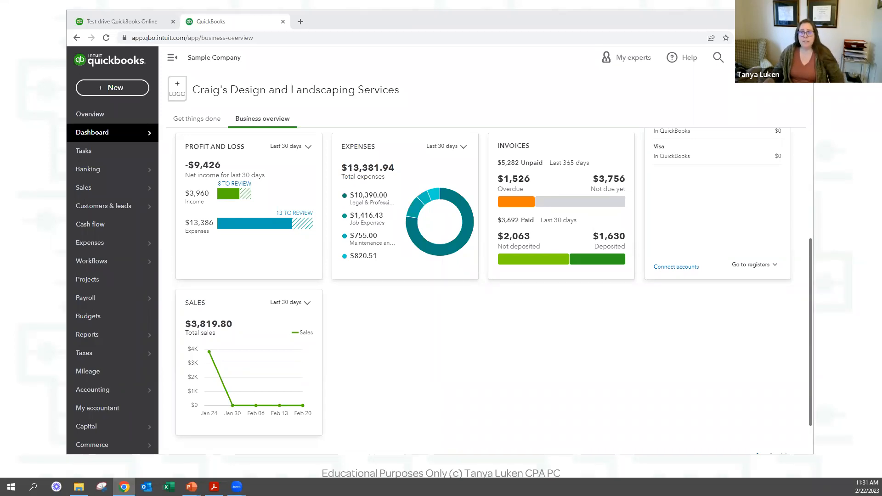
pyautogui.click(113, 87)
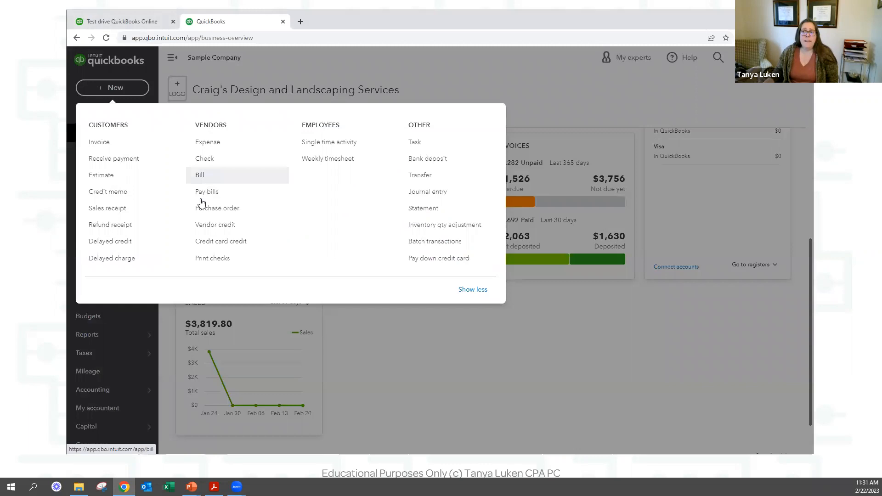
# Open the $315 Robertson & Associates bill from Pay Bills and make a copy of it.
pyautogui.click(223, 197)
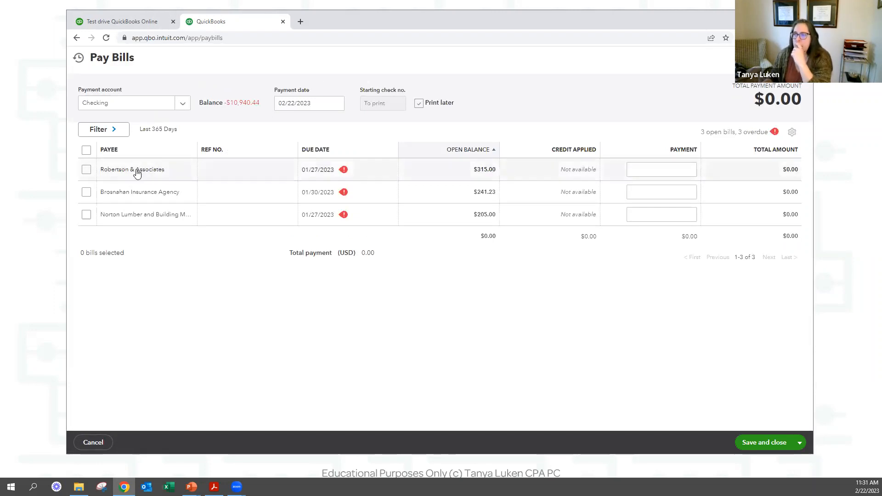
pyautogui.click(137, 170)
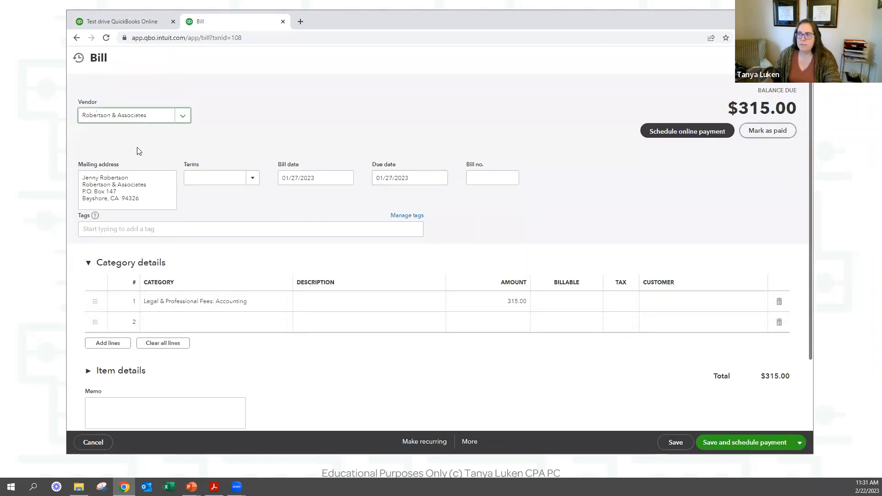
pyautogui.click(468, 442)
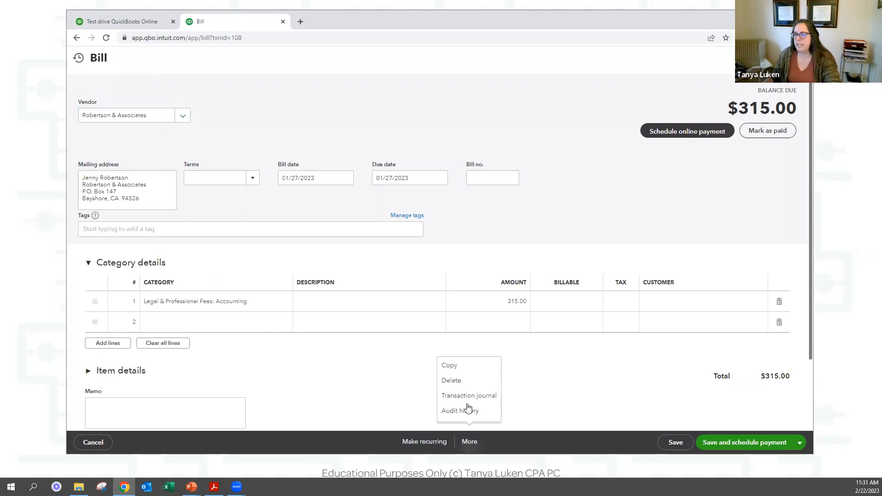
pyautogui.click(465, 368)
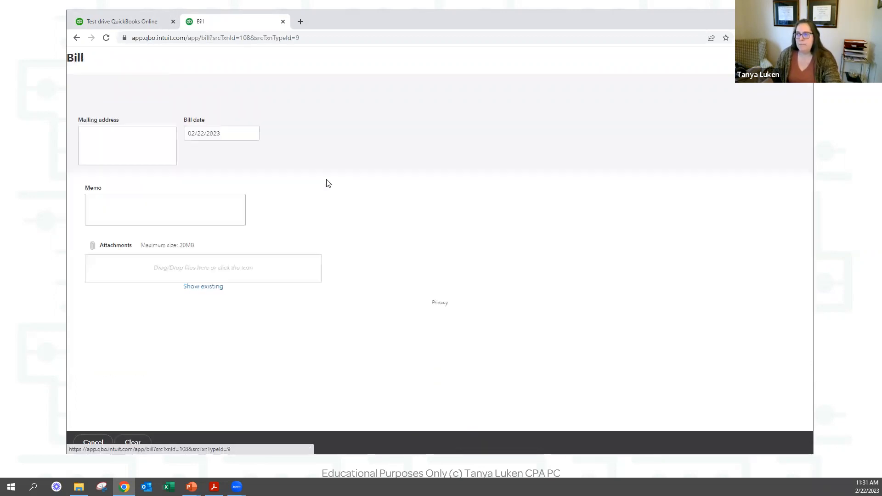
# Date the copy 02/27/2023, number it 2nd, set the amount to $400.00, and save and close.
pyautogui.click(327, 213)
pyautogui.write('2/27')
pyautogui.press('Tab')
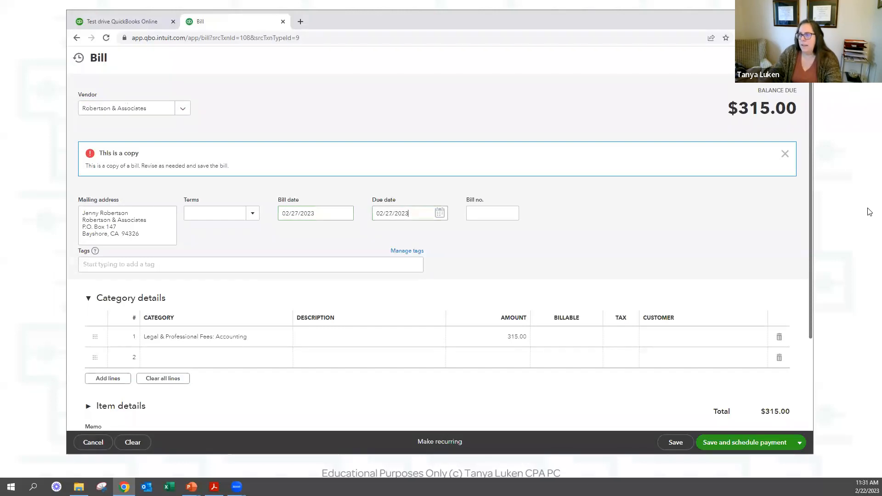
pyautogui.write('2nd')
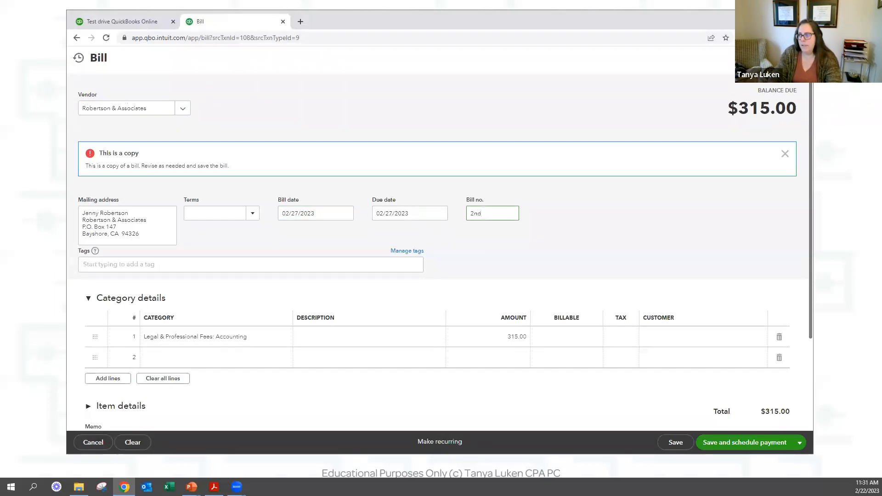
pyautogui.click(511, 339)
pyautogui.write('400')
pyautogui.press('Tab')
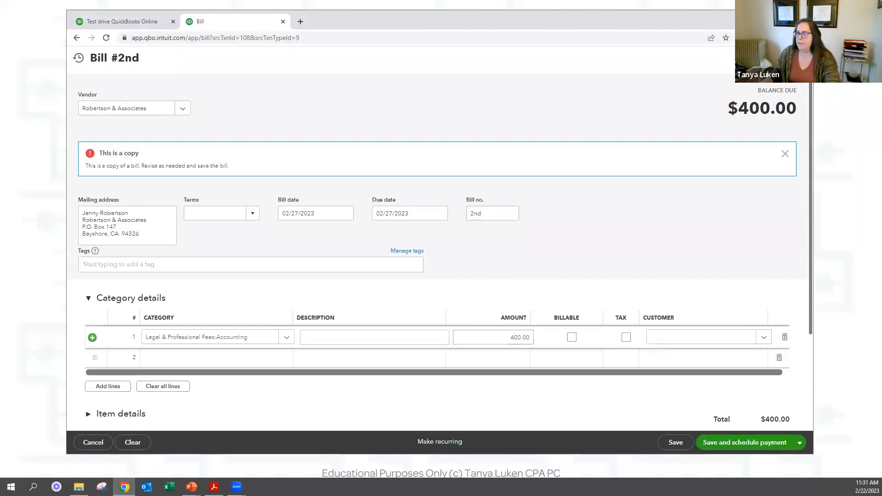
pyautogui.click(799, 445)
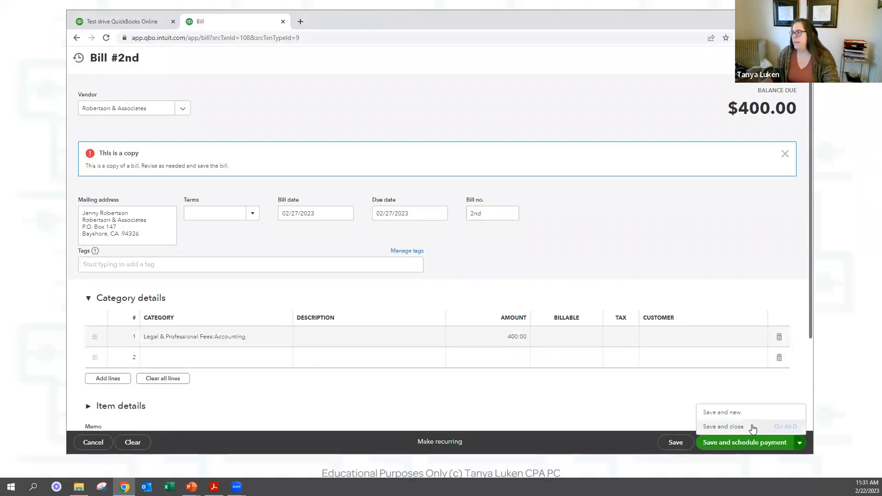
pyautogui.click(722, 425)
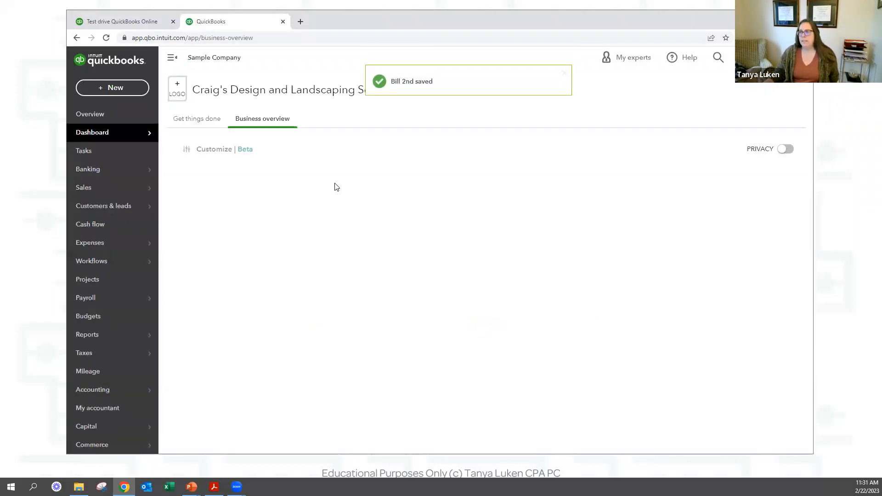
# Start Pay Bills and select both Robertson & Associates bills, totalling $715.00.
pyautogui.click(110, 89)
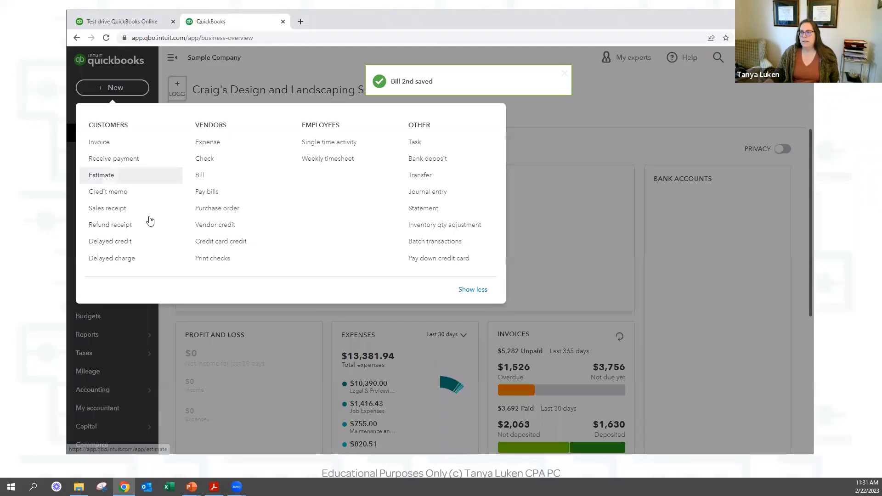
pyautogui.click(214, 197)
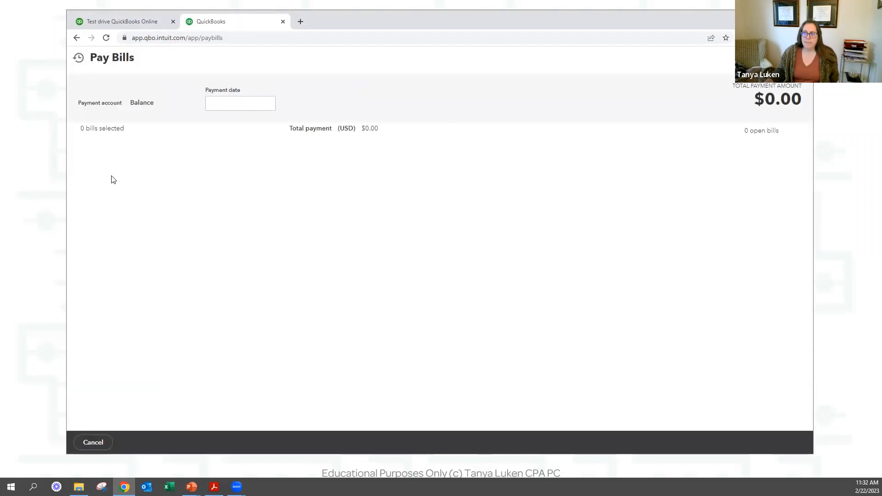
pyautogui.click(86, 169)
pyautogui.click(86, 192)
pyautogui.click(110, 194)
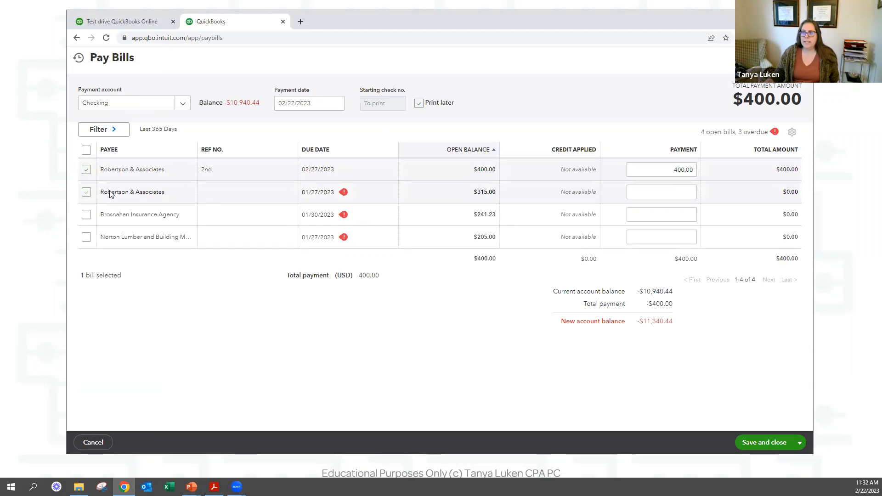
pyautogui.click(86, 192)
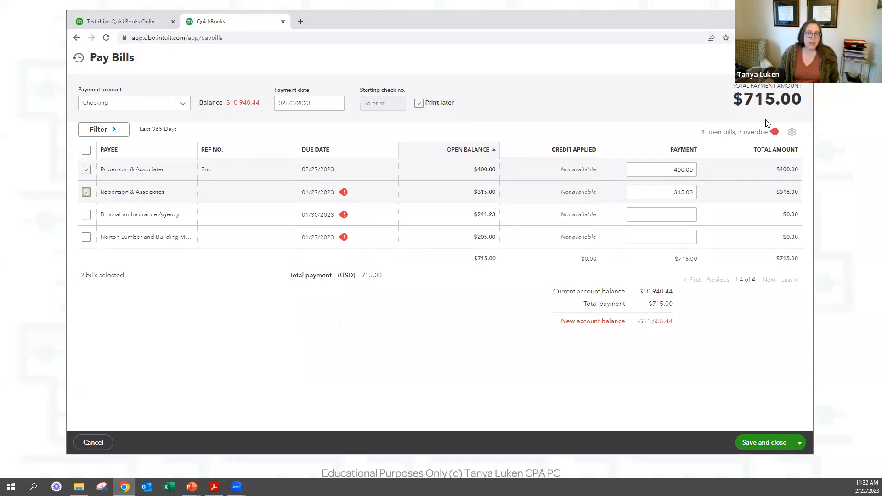
# View the payment's save options, glance at the Expense Center Demo slide, then cancel the payment.
pyautogui.click(799, 443)
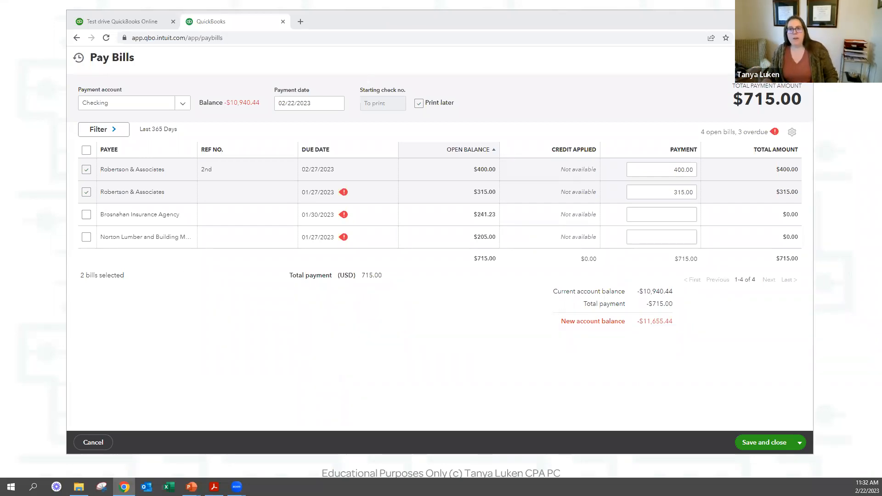
pyautogui.hotkey('alt', 'Tab')
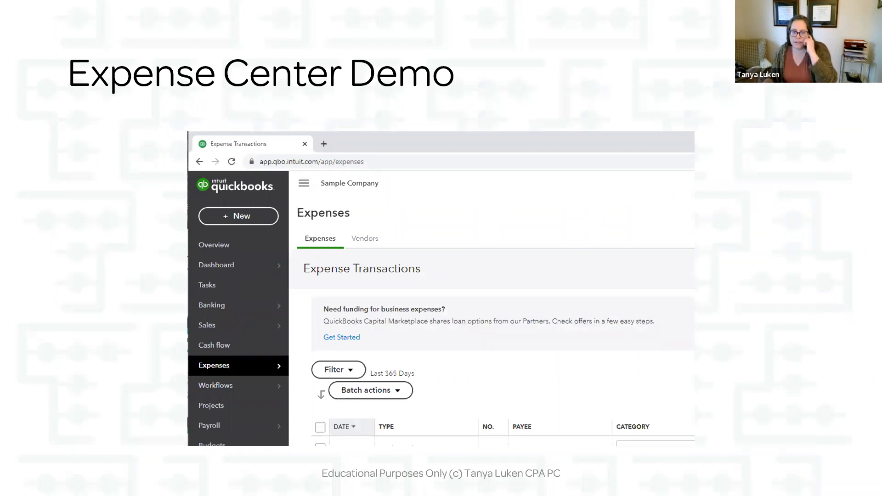
pyautogui.hotkey('alt', 'Tab')
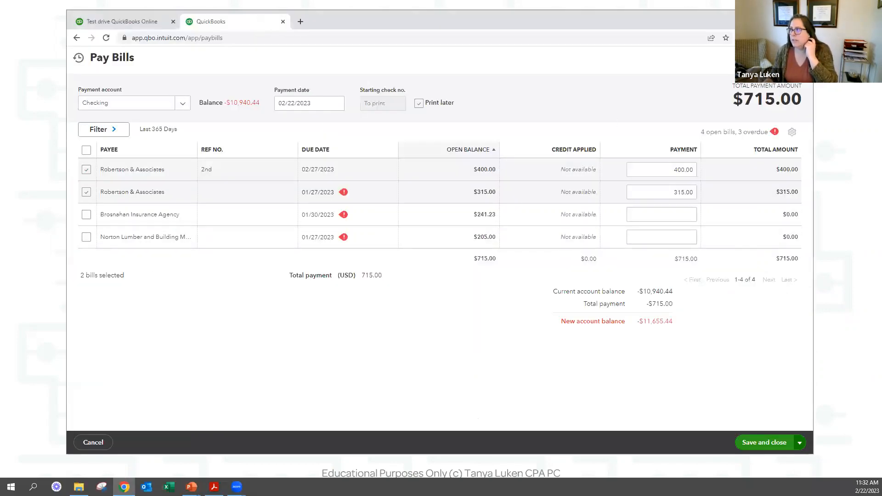
pyautogui.click(800, 57)
# Discard the unsaved bill payment and go to the Vendors list under Expenses.
pyautogui.click(488, 260)
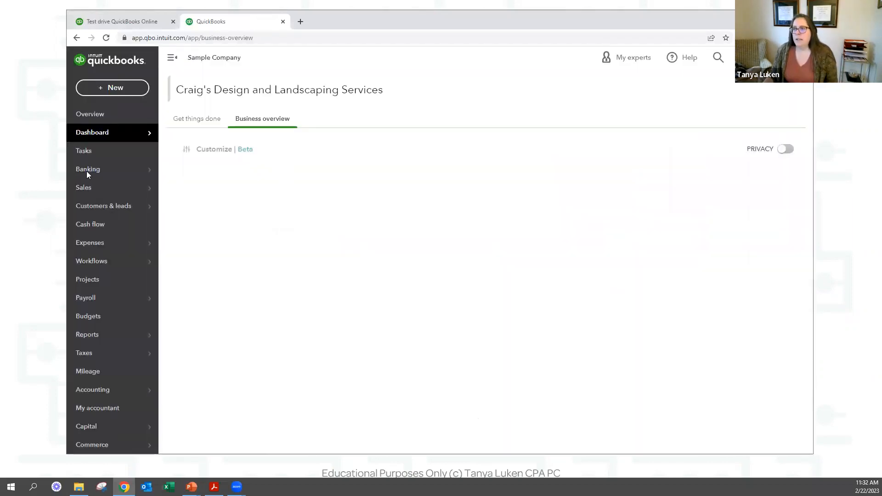
pyautogui.moveTo(102, 244)
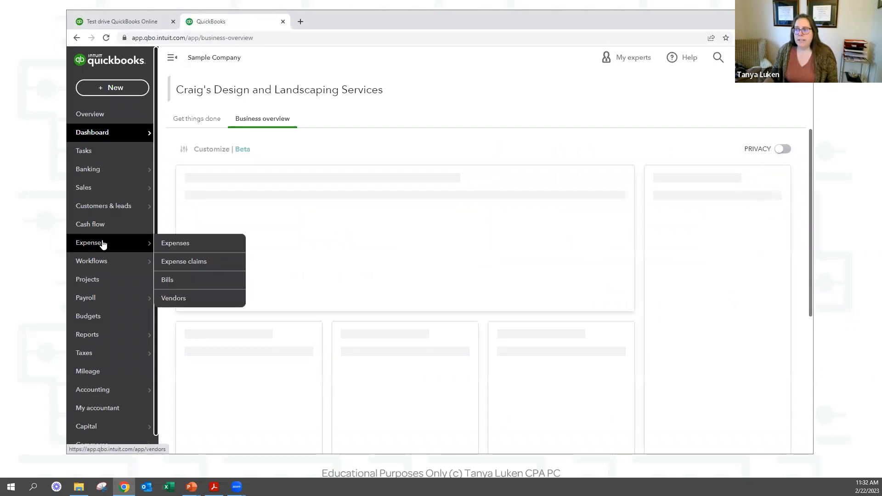
pyautogui.click(181, 246)
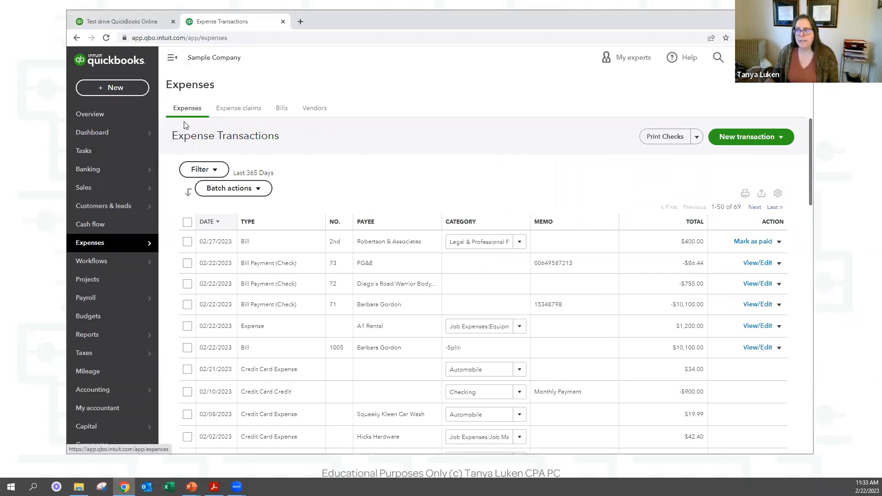
pyautogui.click(314, 110)
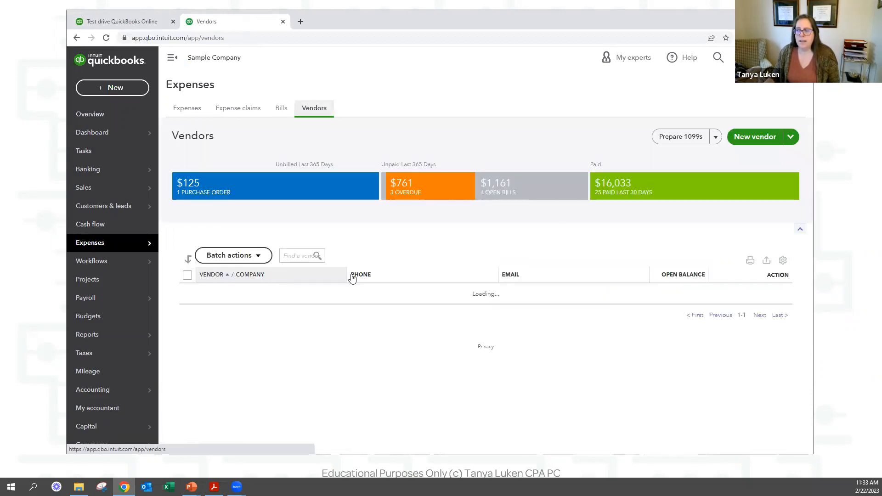
# Search vendors for 'barbar', open the match, then switch to Hall Properties from the vendor list.
pyautogui.click(288, 252)
pyautogui.write('barbar')
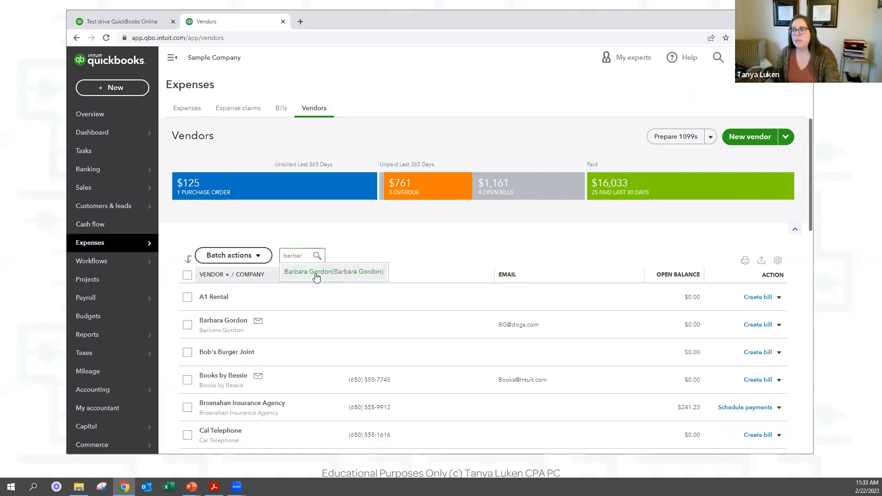
pyautogui.click(316, 274)
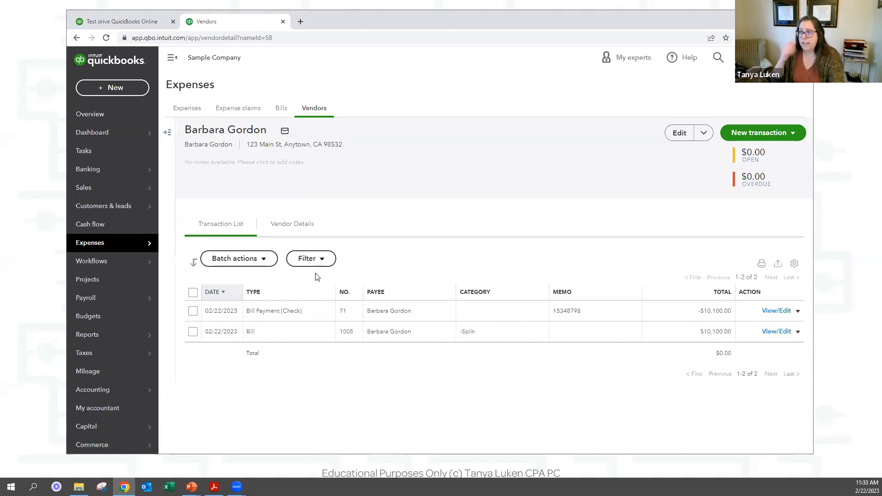
pyautogui.click(167, 133)
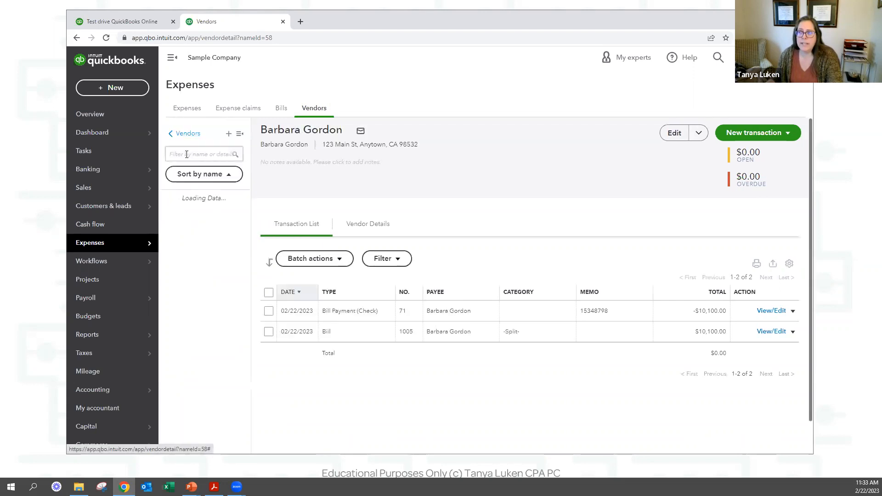
pyautogui.scroll(-2, 181, 419)
pyautogui.scroll(-4, 181, 419)
pyautogui.click(195, 243)
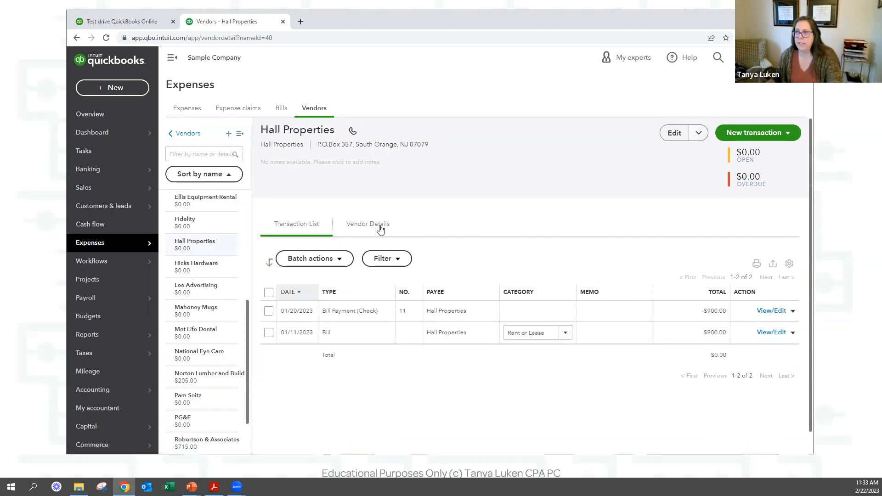
pyautogui.click(673, 133)
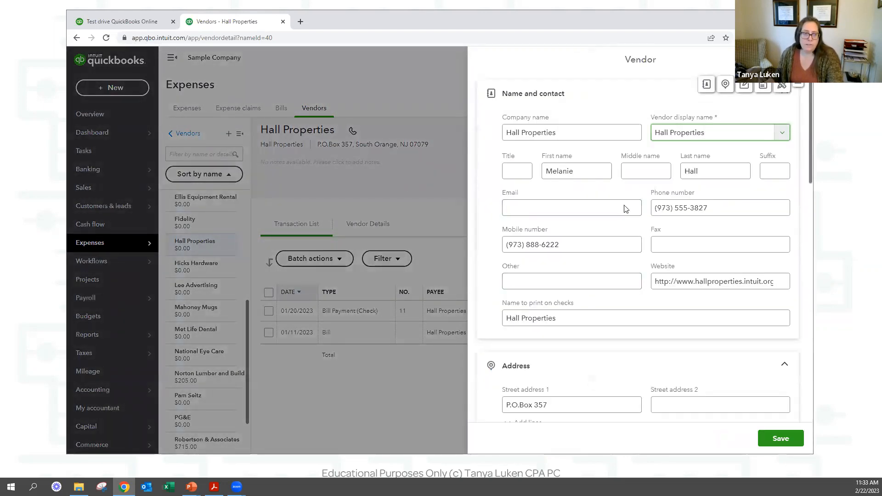
pyautogui.scroll(-6, 549, 341)
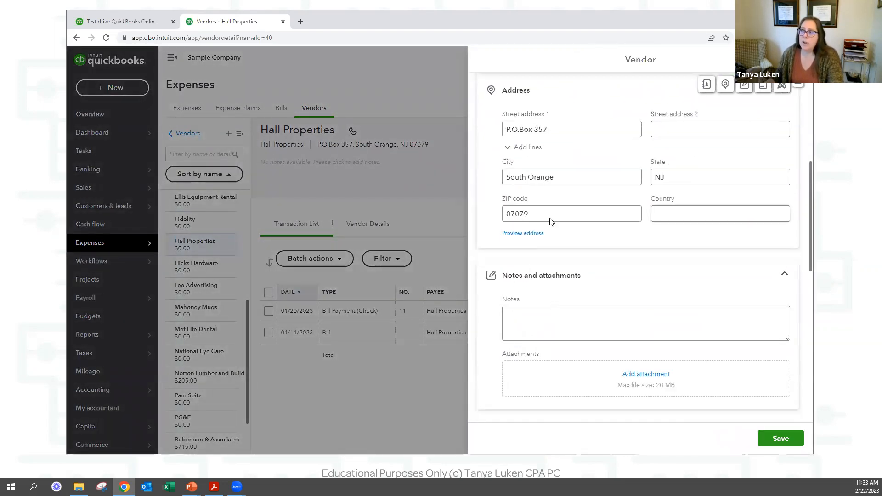
pyautogui.scroll(-3, 631, 255)
pyautogui.scroll(-3, 631, 255)
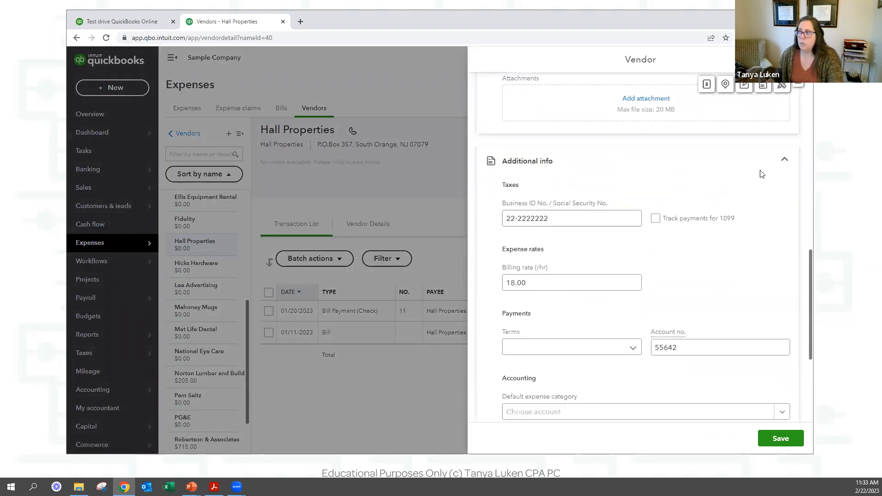
pyautogui.scroll(12, 796, 277)
pyautogui.click(798, 60)
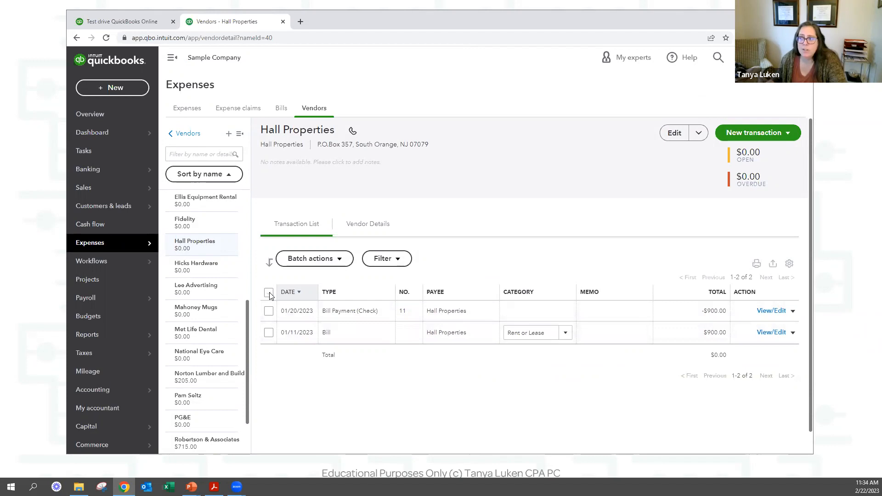
pyautogui.click(269, 332)
pyautogui.click(325, 263)
pyautogui.click(317, 292)
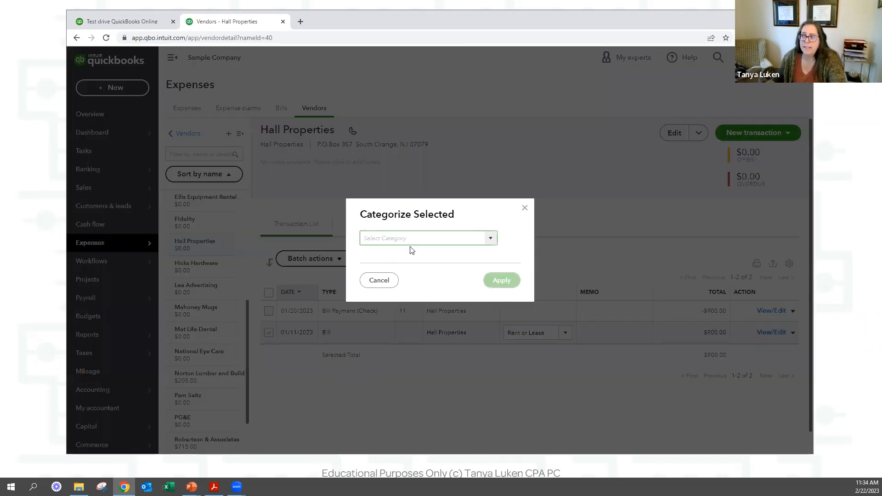
pyautogui.write('Insurance')
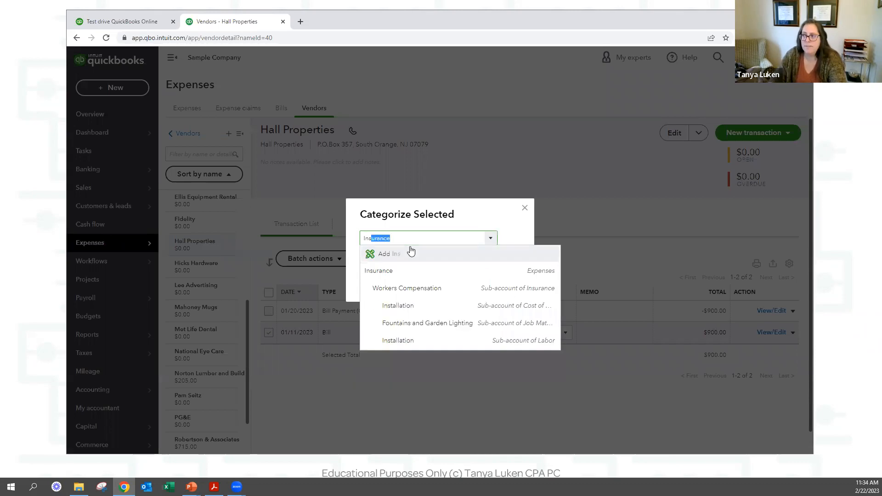
pyautogui.click(404, 272)
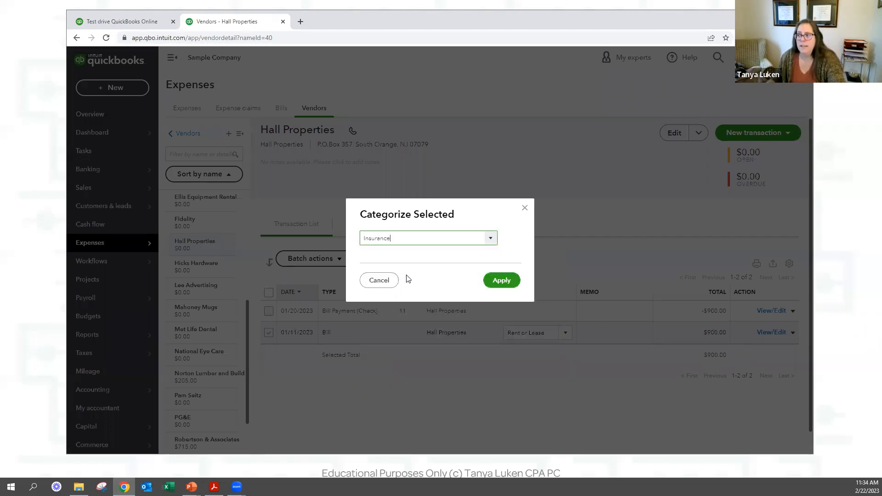
pyautogui.click(510, 279)
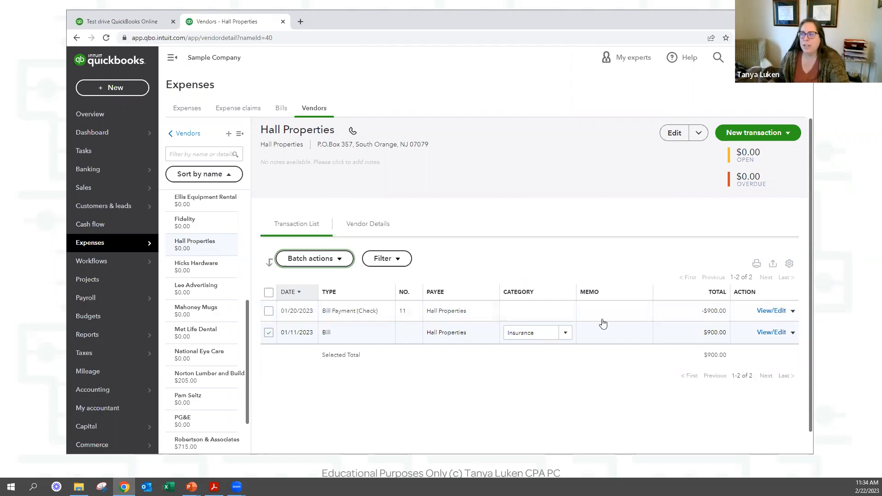
pyautogui.click(561, 336)
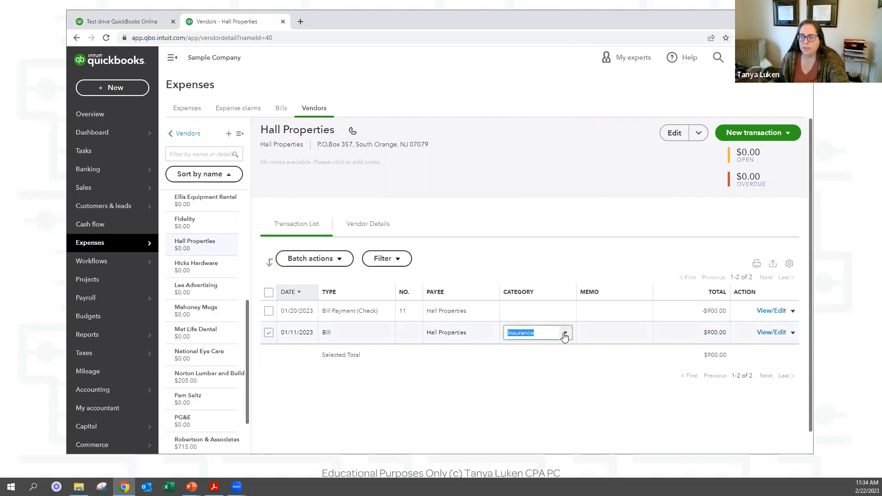
pyautogui.write('rent')
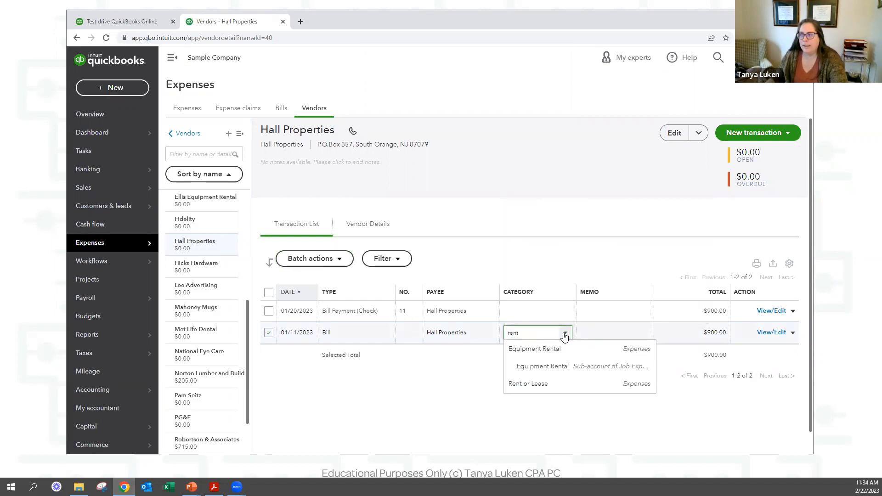
pyautogui.click(532, 385)
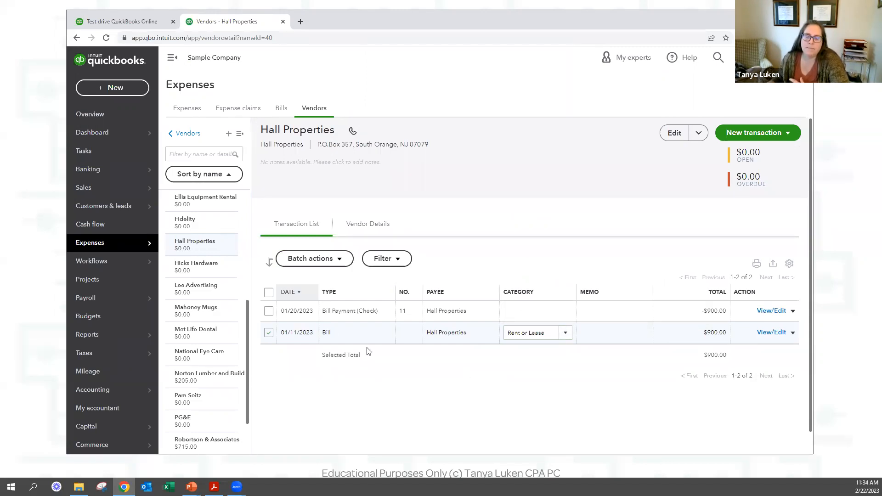
pyautogui.click(328, 259)
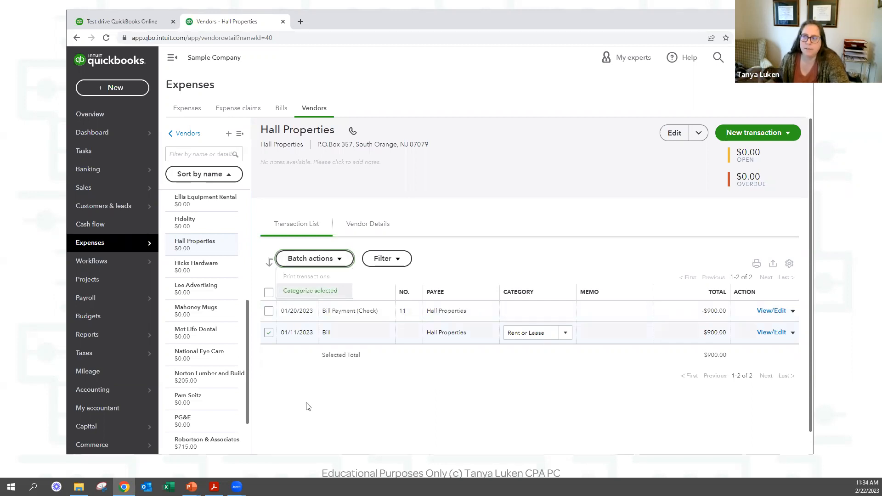
pyautogui.click(545, 333)
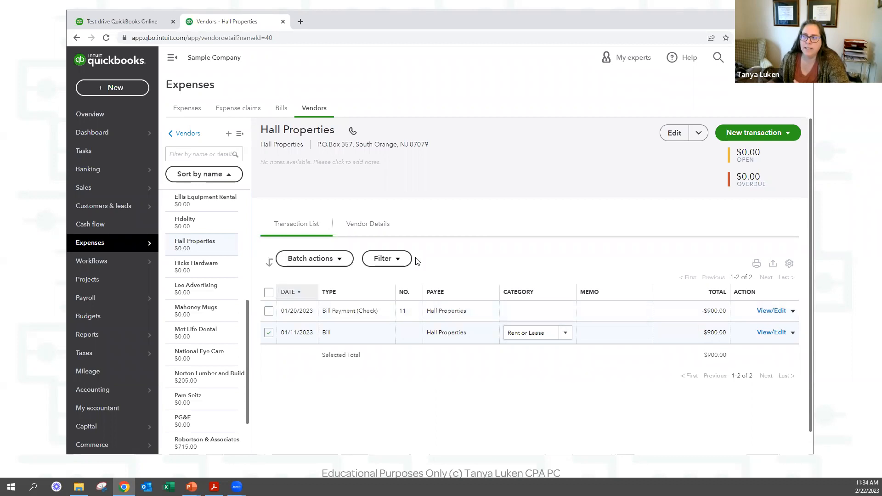
pyautogui.click(387, 259)
pyautogui.click(393, 299)
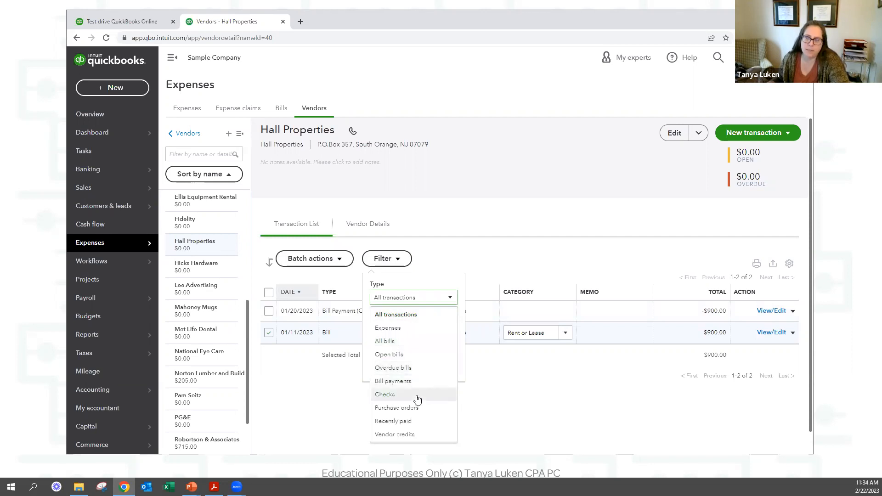
pyautogui.click(556, 421)
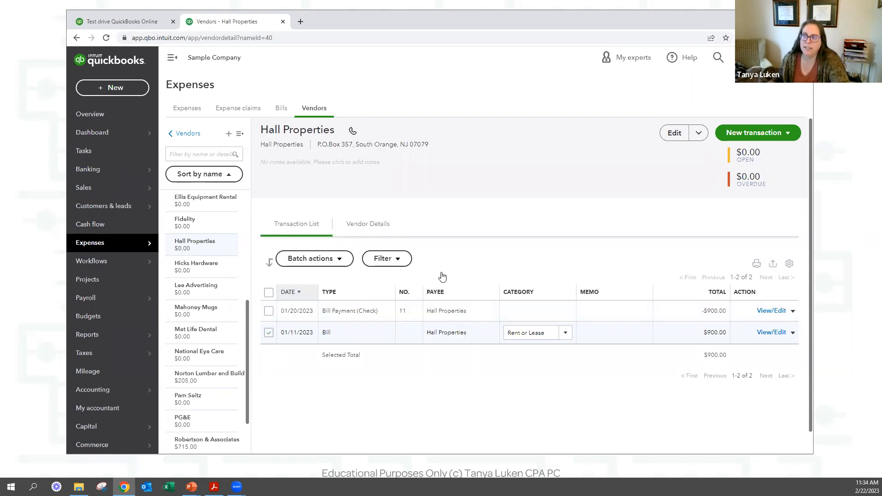
pyautogui.click(395, 259)
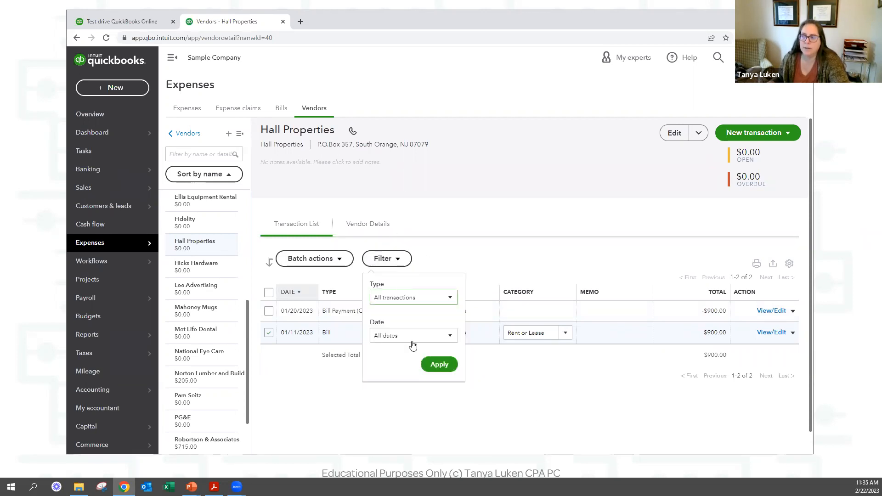
pyautogui.click(414, 336)
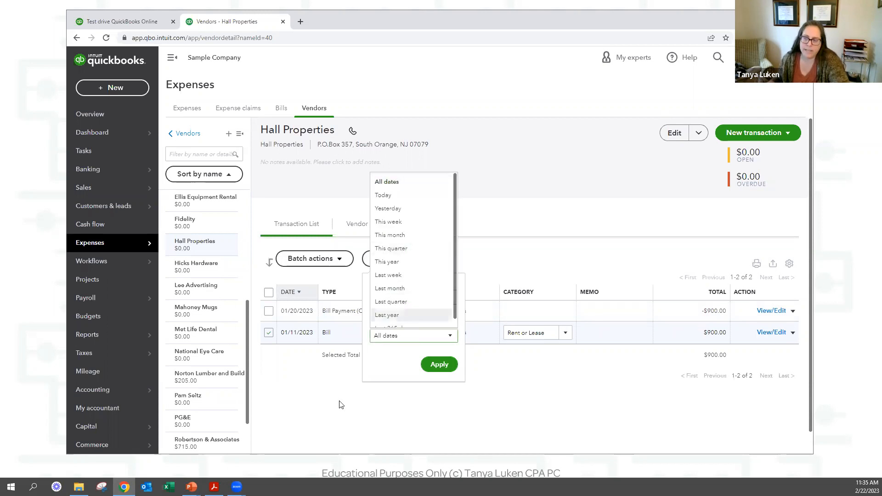
pyautogui.click(320, 402)
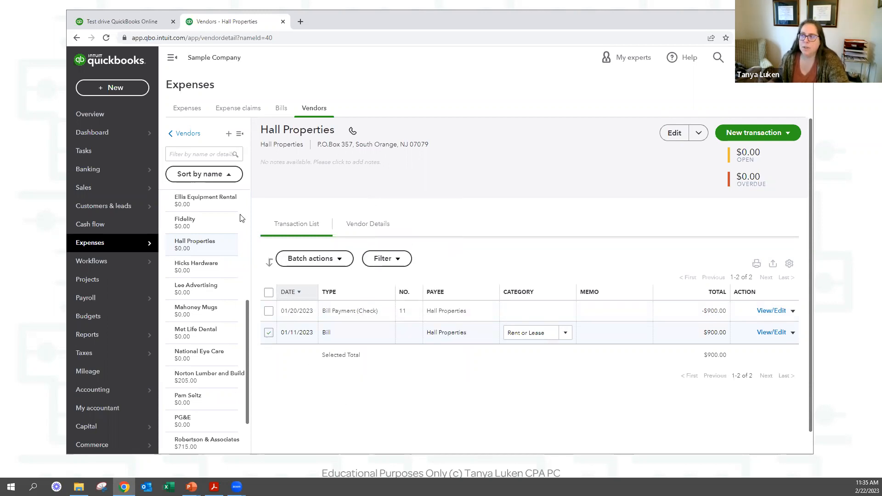
pyautogui.click(281, 108)
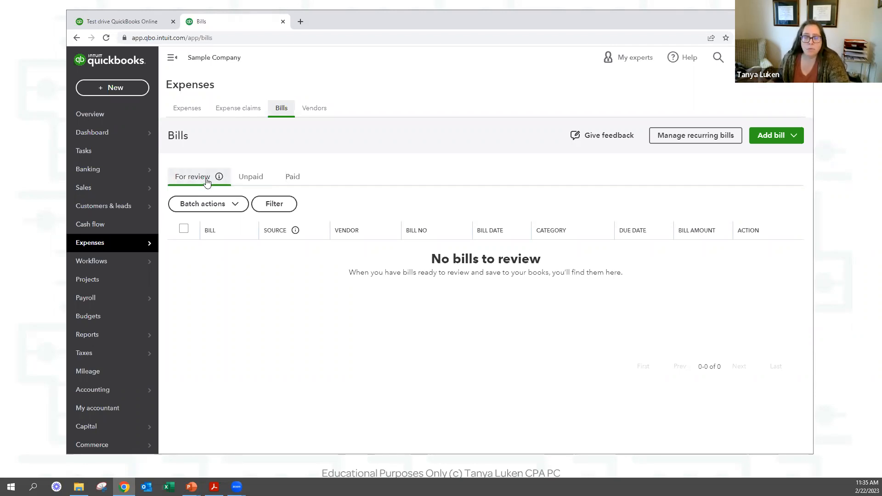
# Review unpaid bills, toggling the $400 and $315 Robertson bills, check paid bills, then open Expense claims.
pyautogui.click(251, 177)
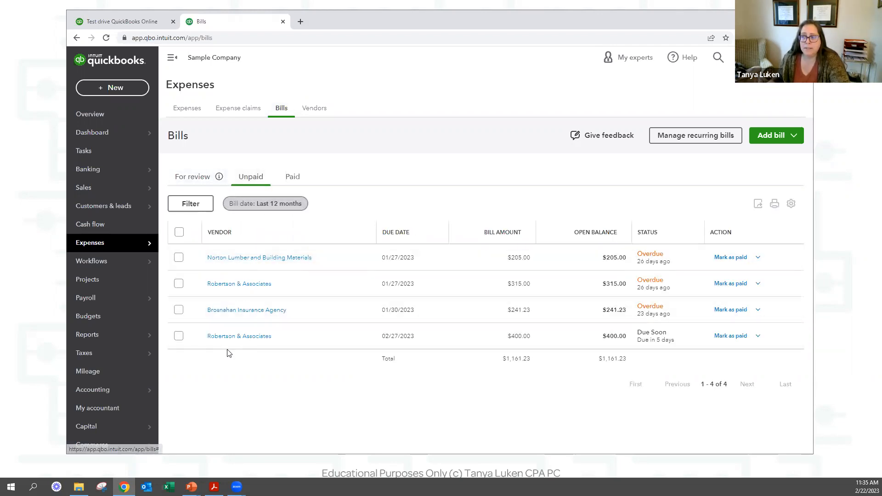
pyautogui.click(178, 336)
pyautogui.click(178, 284)
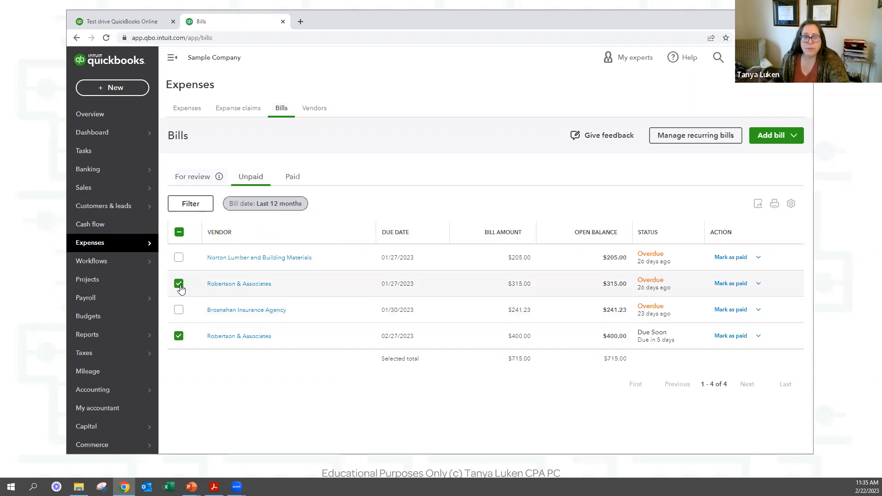
pyautogui.click(178, 284)
pyautogui.click(179, 337)
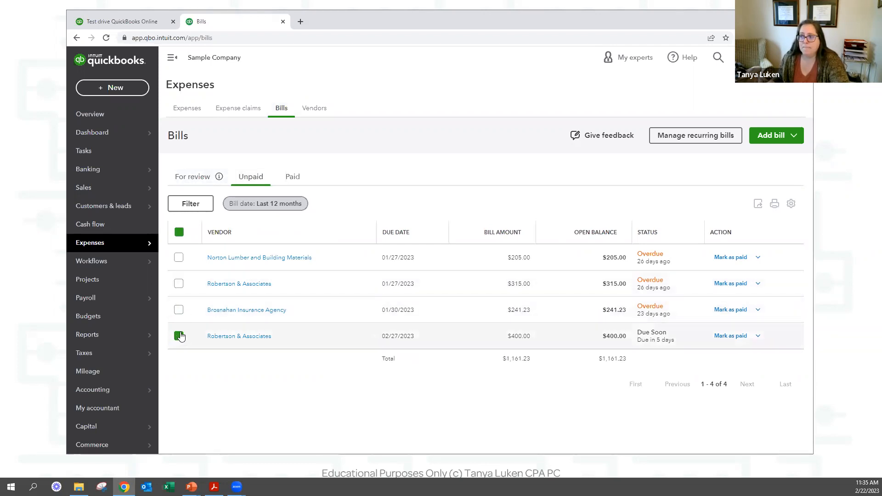
pyautogui.click(291, 177)
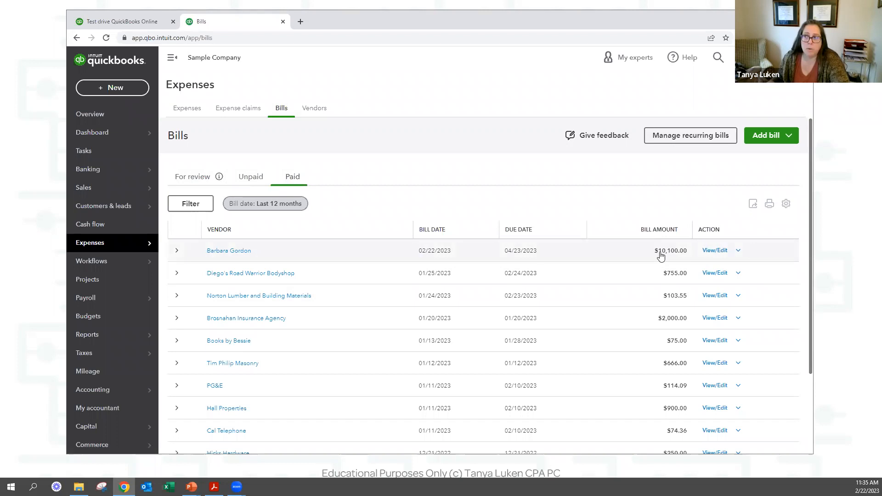
pyautogui.click(235, 109)
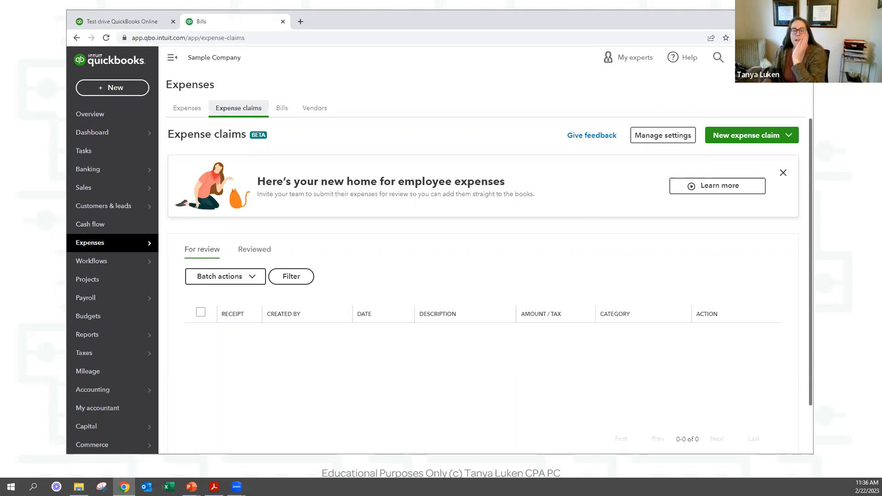
# Return to the Expense Transactions list and scroll through its 69 entries for the last 365 days.
pyautogui.click(188, 109)
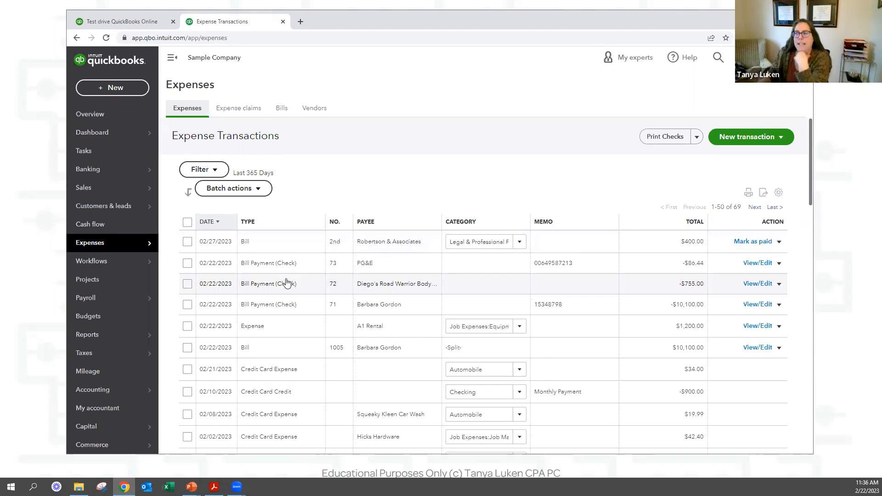
pyautogui.scroll(-5, 345, 298)
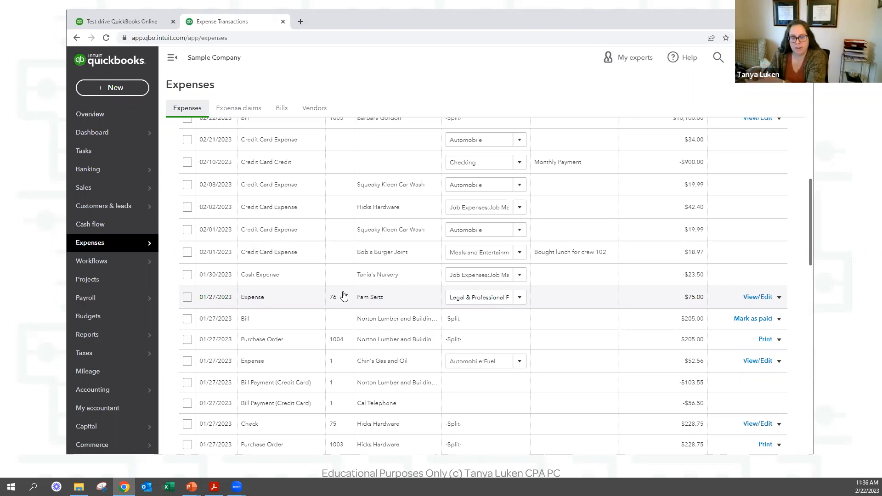
pyautogui.scroll(5, 343, 296)
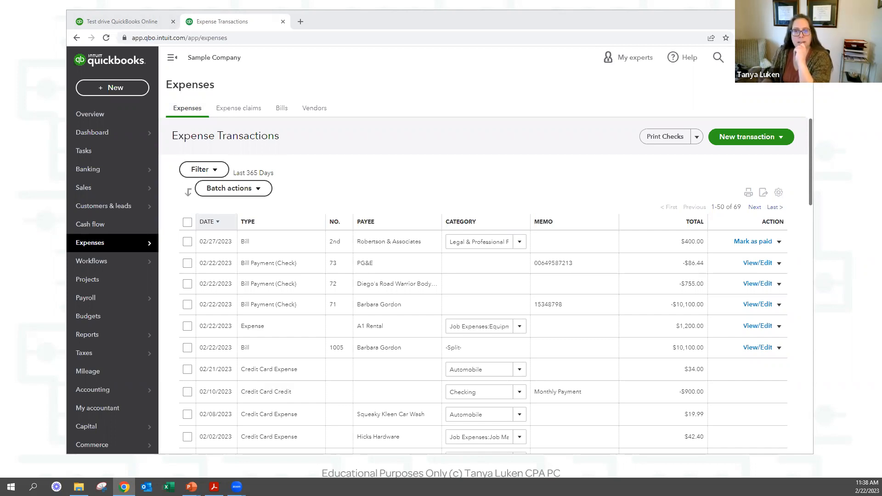
pyautogui.hotkey('alt', 'Tab')
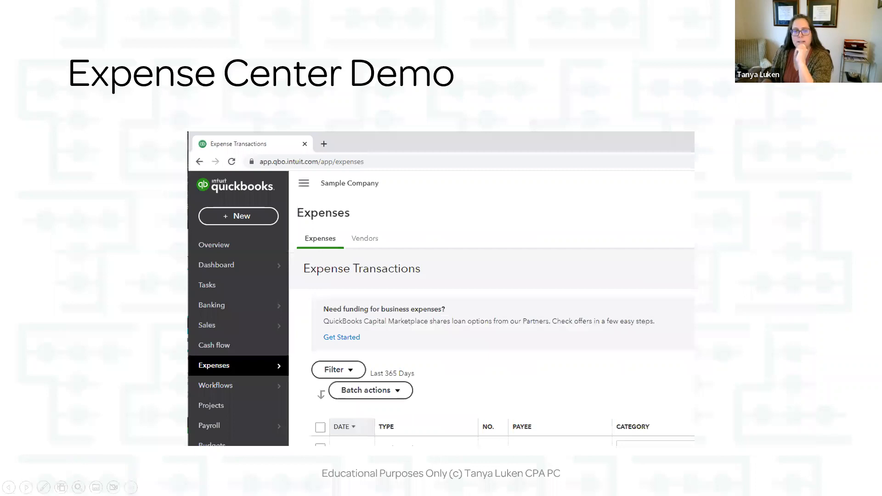
# Advance the slideshow to the Paying Bills & Printing Check Demo slide and return to QuickBooks.
pyautogui.press('Right')
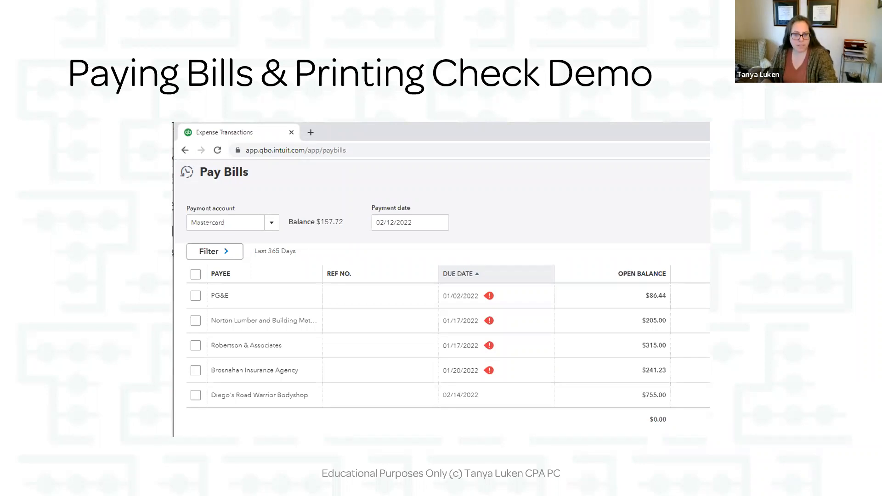
pyautogui.hotkey('alt', 'Tab')
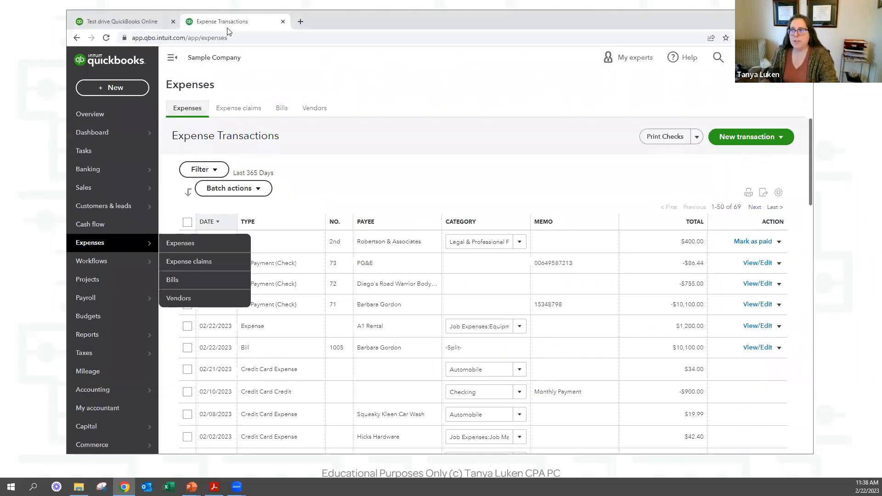
# Start a new purchase order, choose the vendor found by searching 'bar', and check the ship-to list.
pyautogui.click(113, 96)
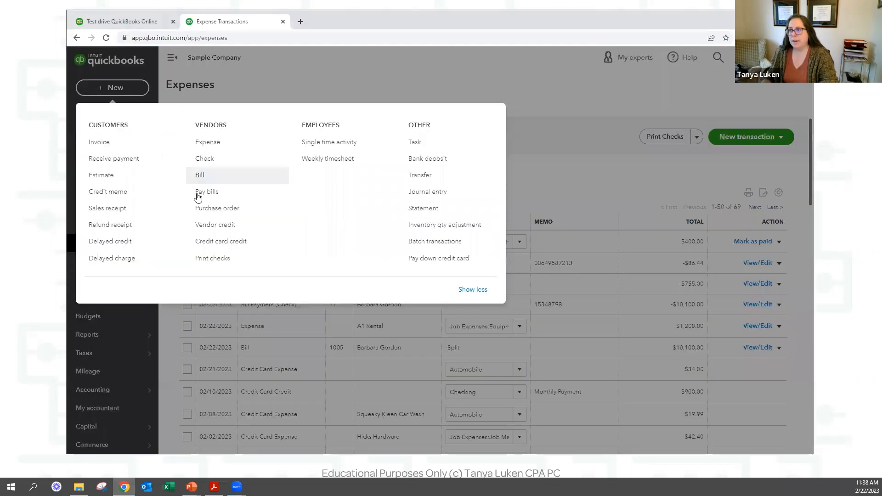
pyautogui.click(222, 213)
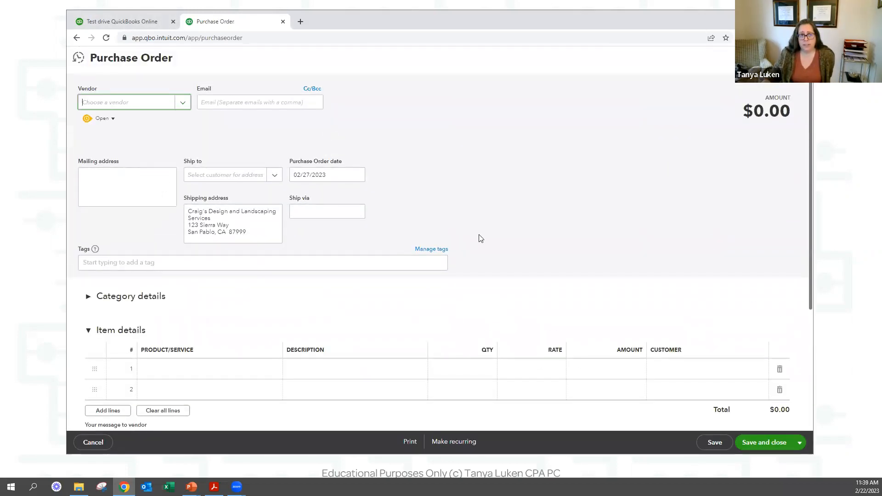
pyautogui.click(167, 103)
pyautogui.write('barb')
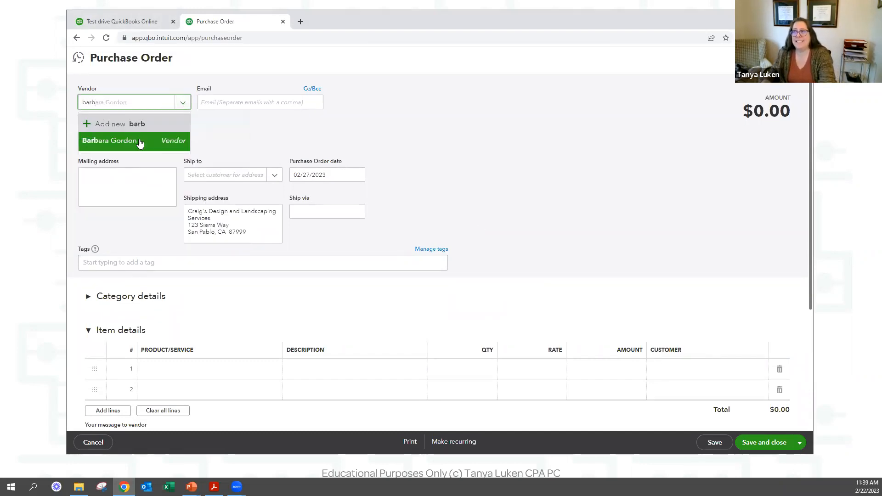
pyautogui.click(137, 141)
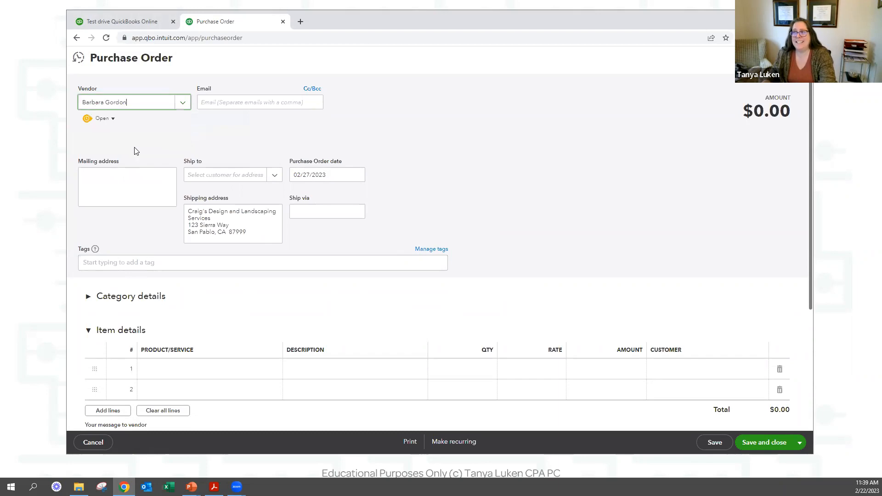
pyautogui.click(249, 102)
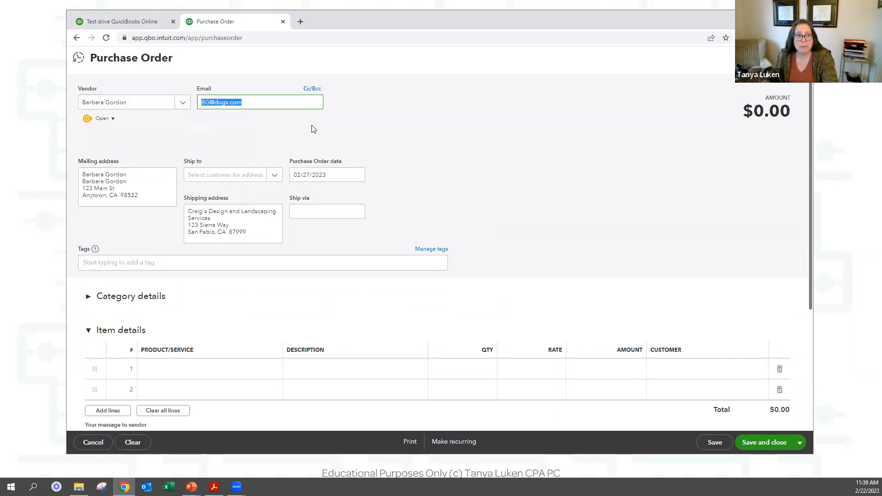
pyautogui.click(262, 175)
pyautogui.click(231, 177)
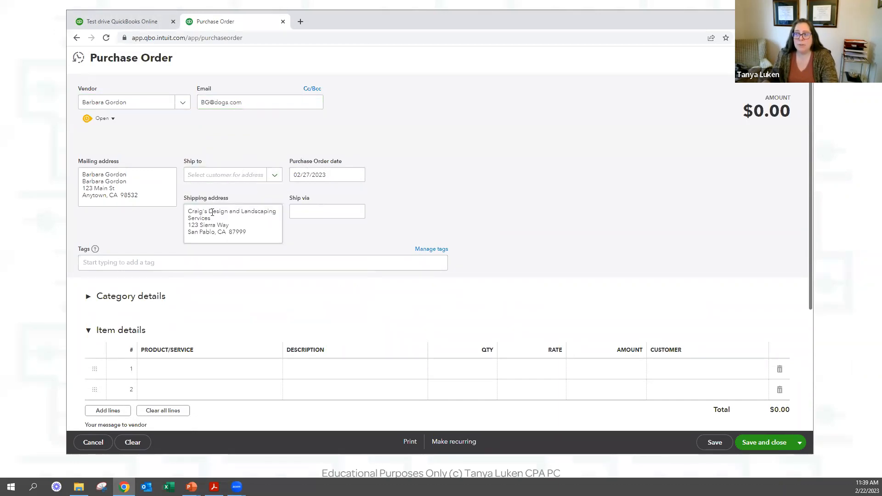
pyautogui.scroll(-2, 418, 193)
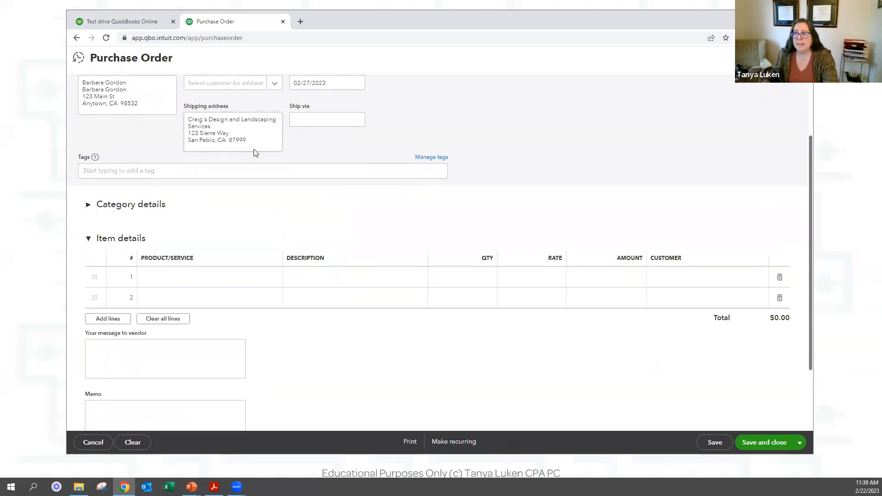
# Expand Category details and step through the category and item line fields without entering values.
pyautogui.click(121, 204)
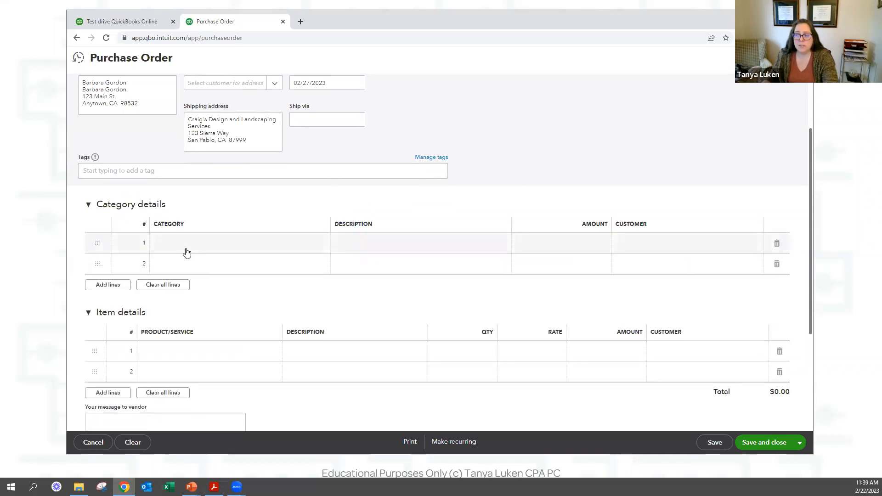
pyautogui.click(222, 252)
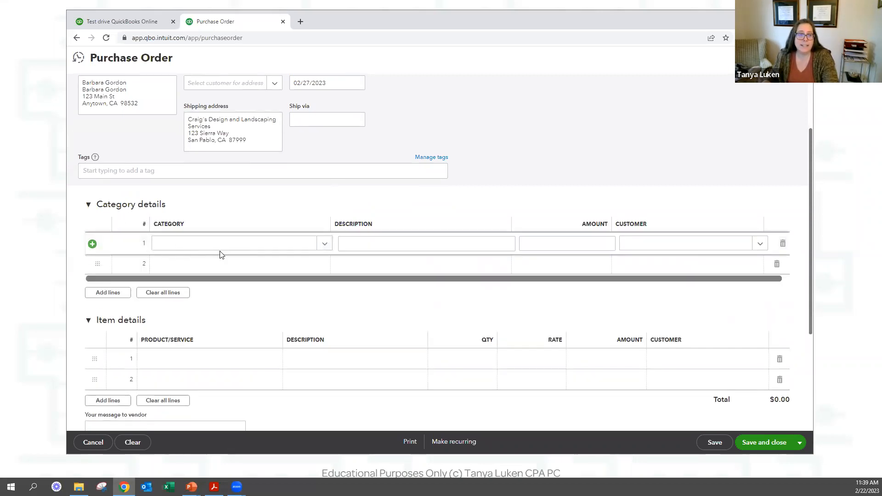
pyautogui.click(202, 361)
pyautogui.click(208, 359)
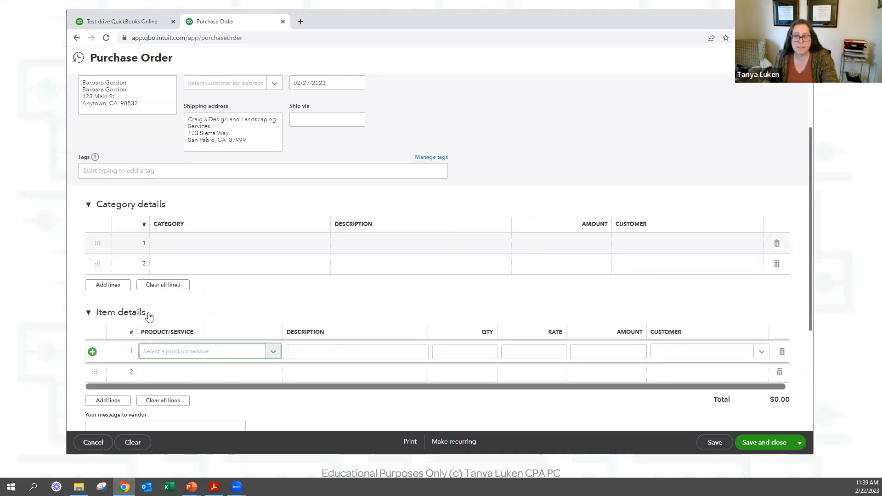
pyautogui.click(474, 352)
pyautogui.click(535, 352)
pyautogui.click(623, 367)
pyautogui.click(624, 365)
pyautogui.click(624, 353)
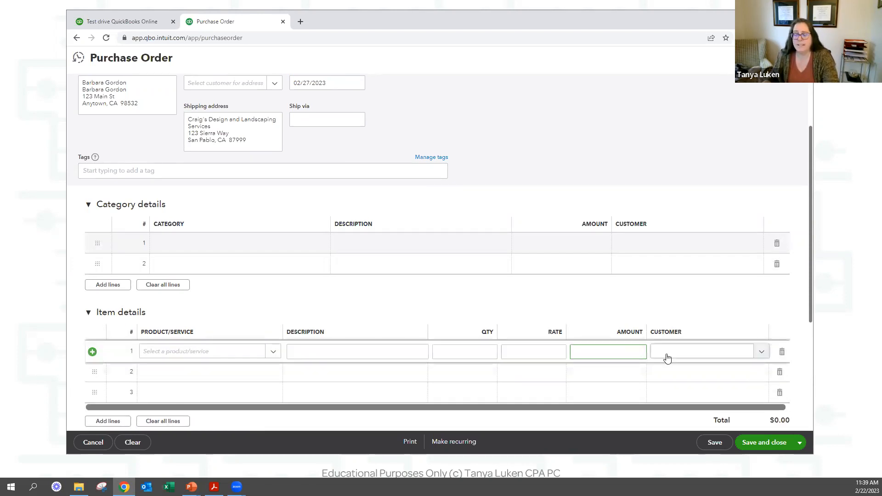
pyautogui.click(666, 358)
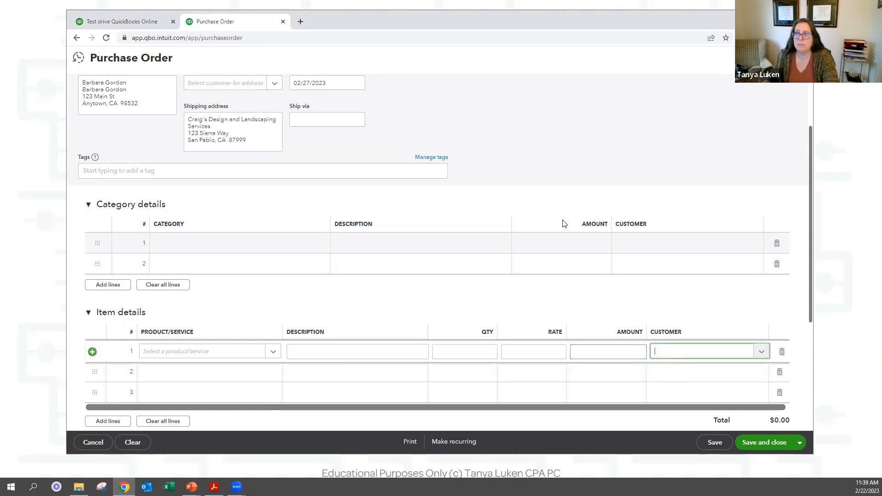
pyautogui.click(550, 125)
# Scroll over the blank purchase order and close it, bringing up the leave-without-saving prompt.
pyautogui.scroll(2, 549, 126)
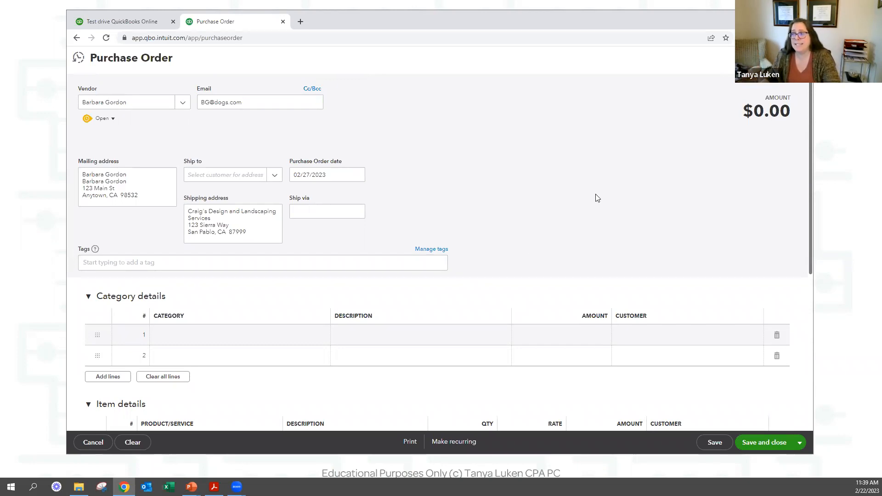
pyautogui.scroll(-1, 421, 197)
pyautogui.scroll(-3, 421, 198)
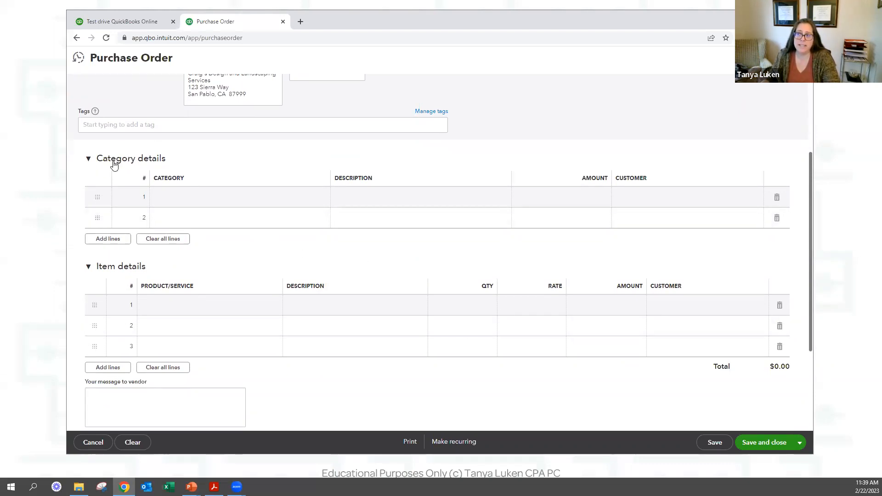
pyautogui.moveTo(82, 105); pyautogui.dragTo(473, 134)
pyautogui.click(596, 143)
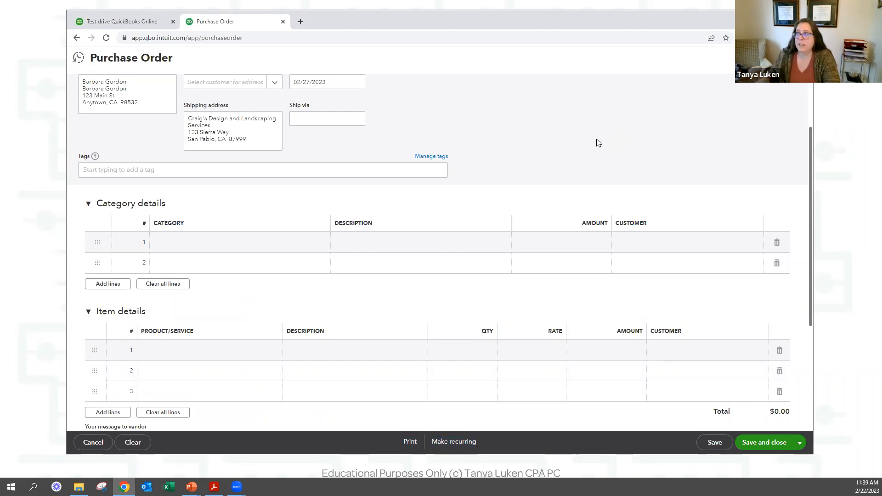
pyautogui.click(801, 58)
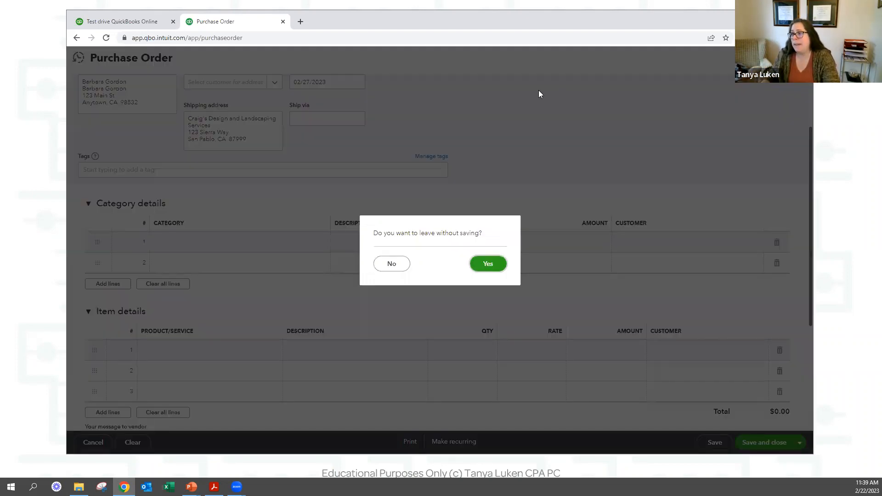
# Discard the purchase order and start a new credit card credit with Item details expanded.
pyautogui.click(489, 262)
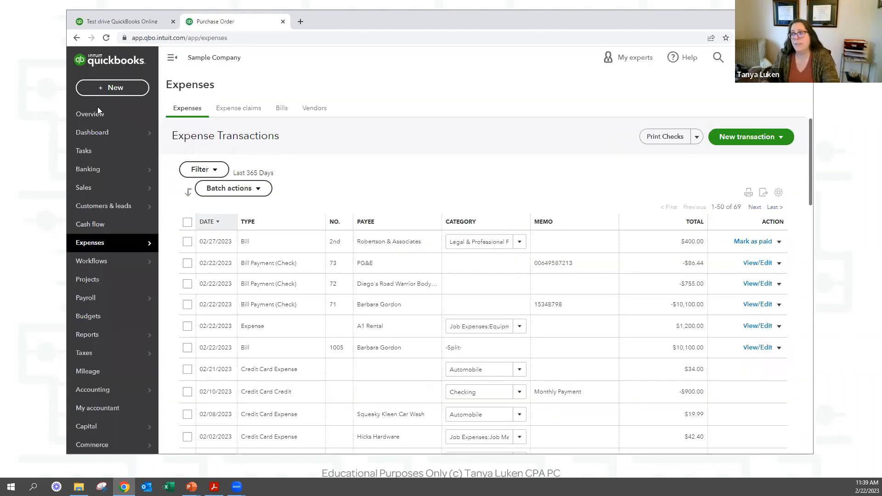
pyautogui.click(93, 87)
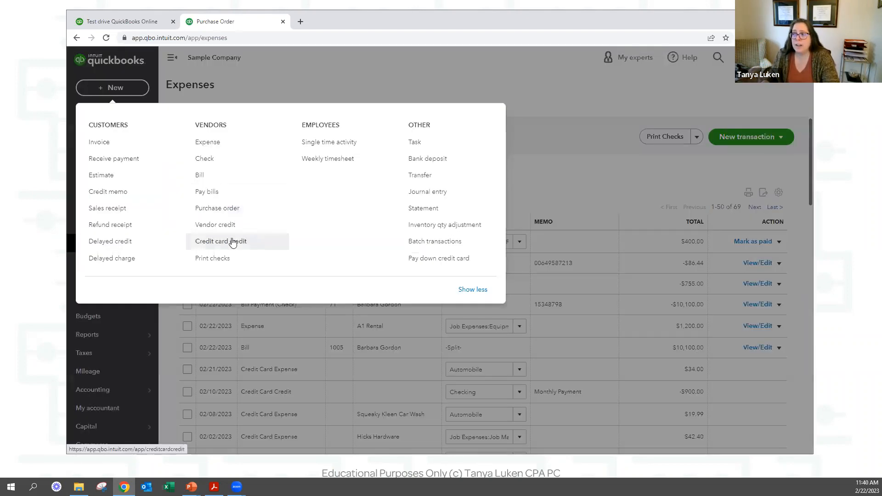
pyautogui.click(235, 241)
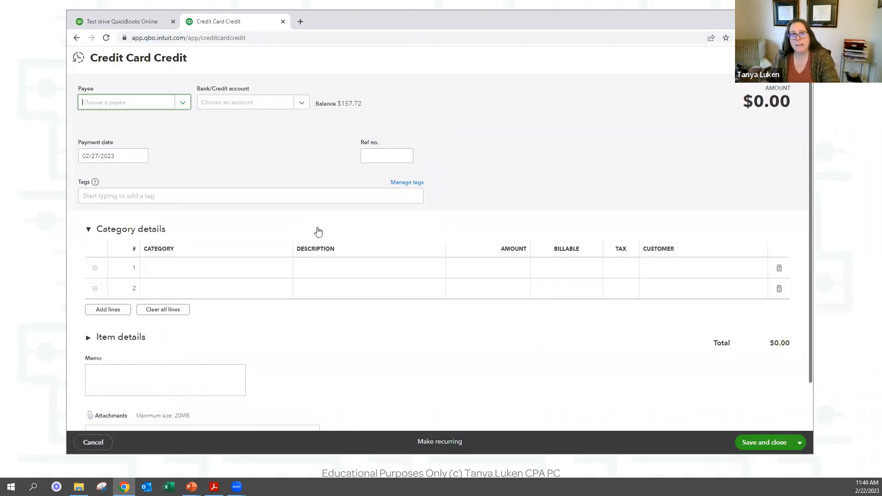
pyautogui.click(89, 339)
# Scroll the blank credit card credit form, close it back to Expenses, and reopen + New.
pyautogui.scroll(-2, 295, 330)
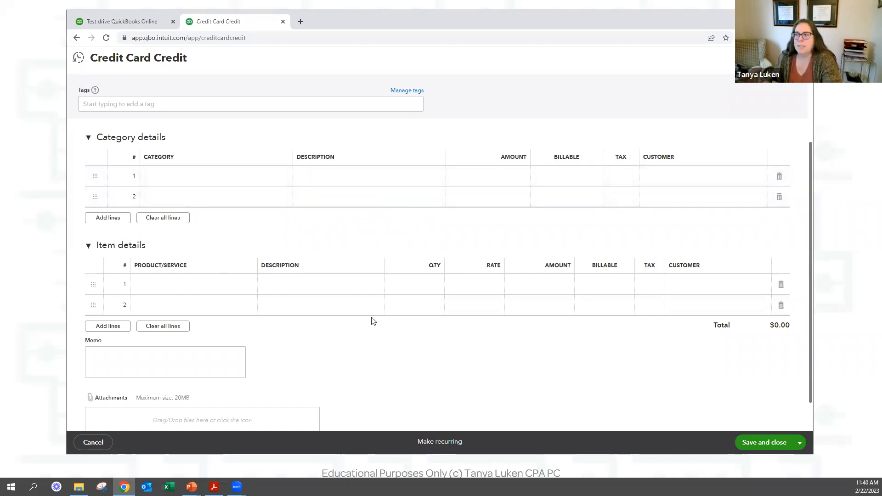
pyautogui.scroll(2, 675, 159)
pyautogui.click(798, 57)
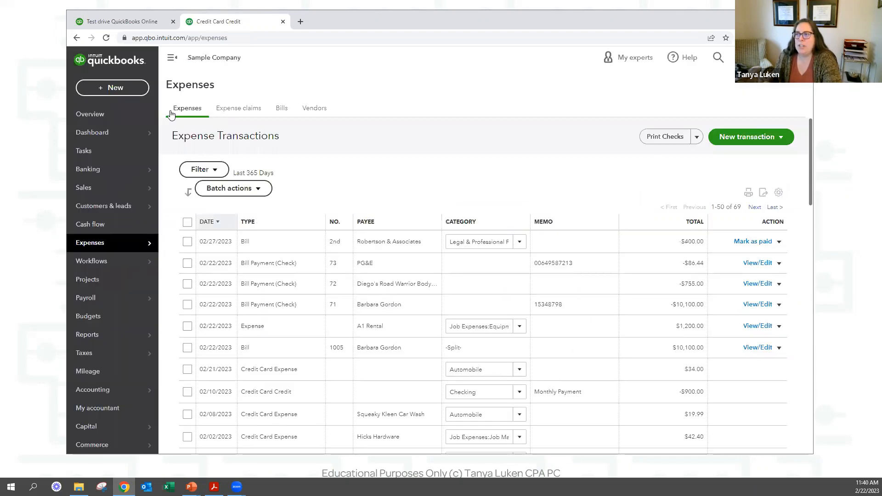
pyautogui.click(112, 88)
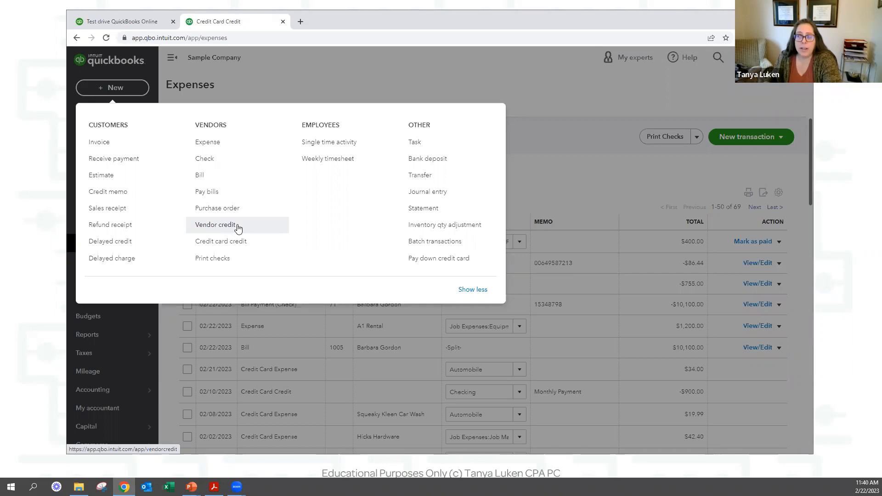
# Choose Vendor credit to open a blank Vendor Credit form with a $0.00 total.
pyautogui.click(211, 227)
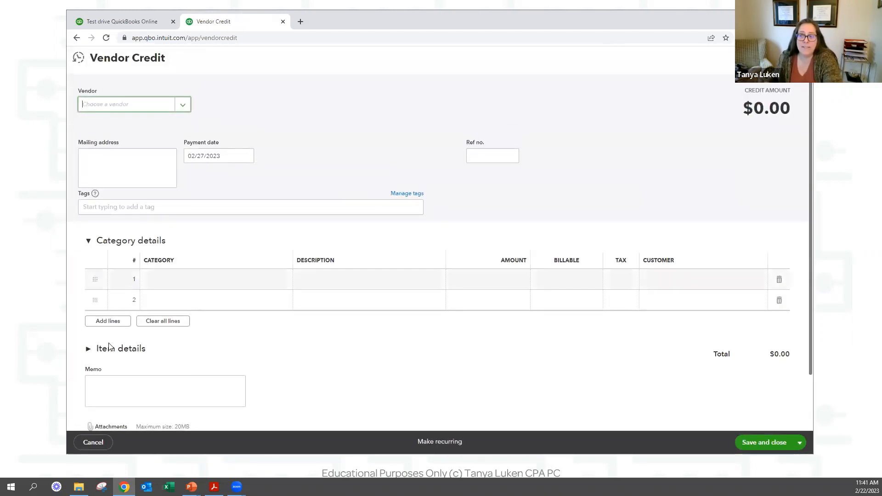
# Add a Pump item line in Item details for one Fountain Pump.
pyautogui.click(109, 348)
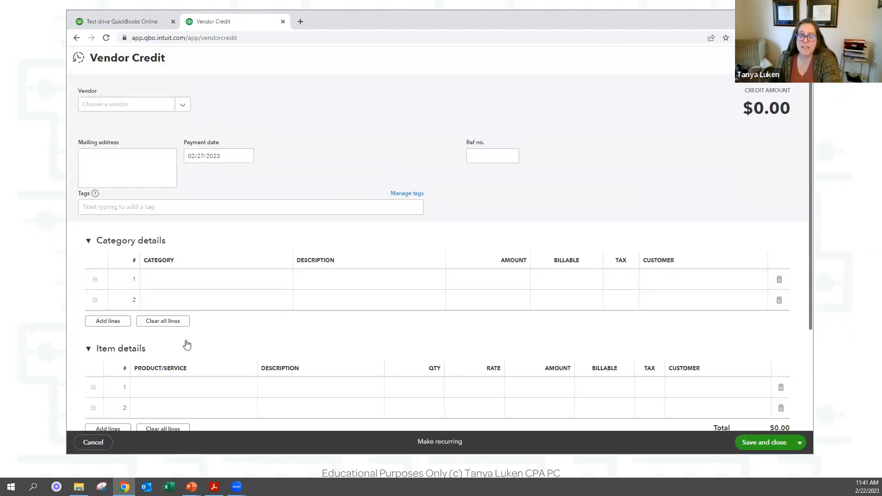
pyautogui.scroll(-1, 237, 303)
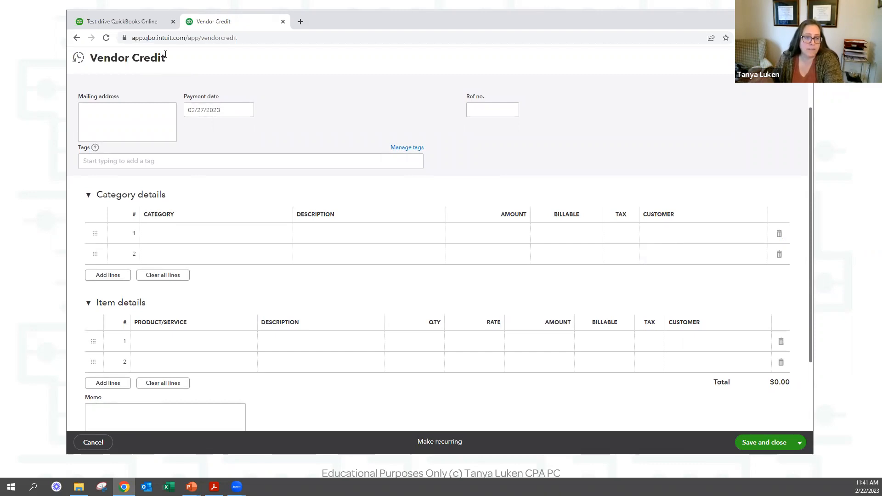
pyautogui.click(183, 342)
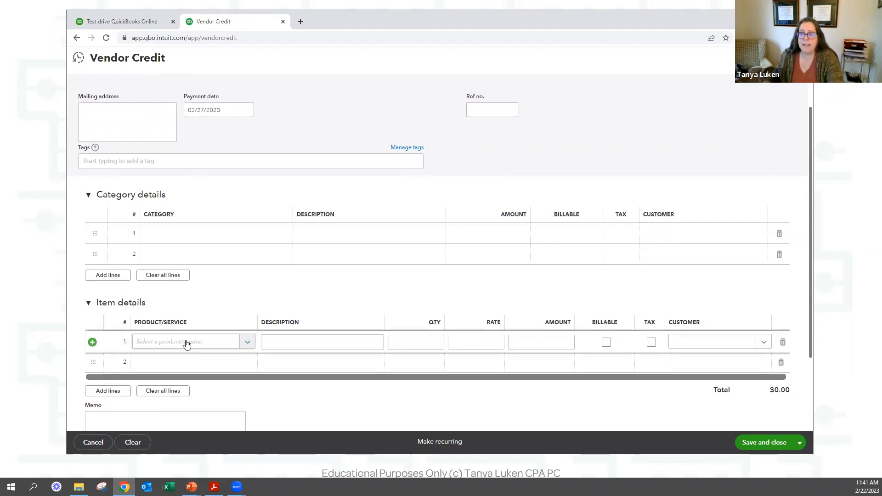
pyautogui.write('pump')
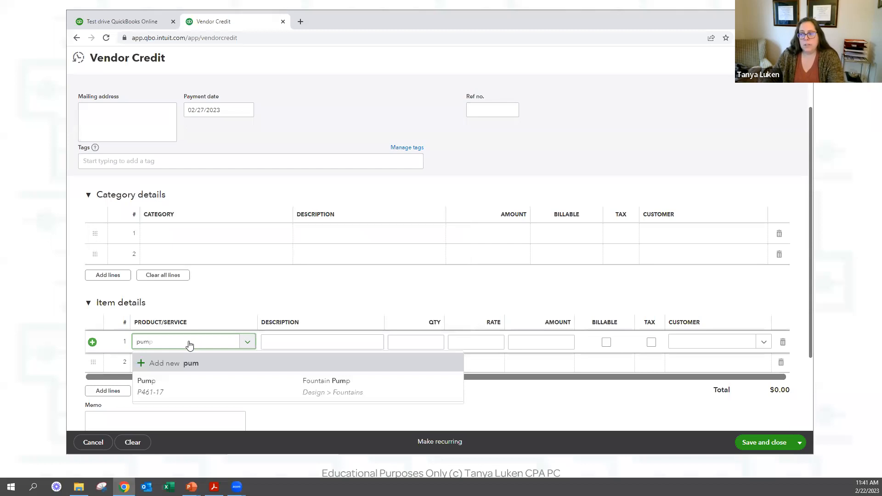
pyautogui.press('Down')
pyautogui.press('Tab')
pyautogui.press('Tab')
pyautogui.write('-1')
pyautogui.press('Tab')
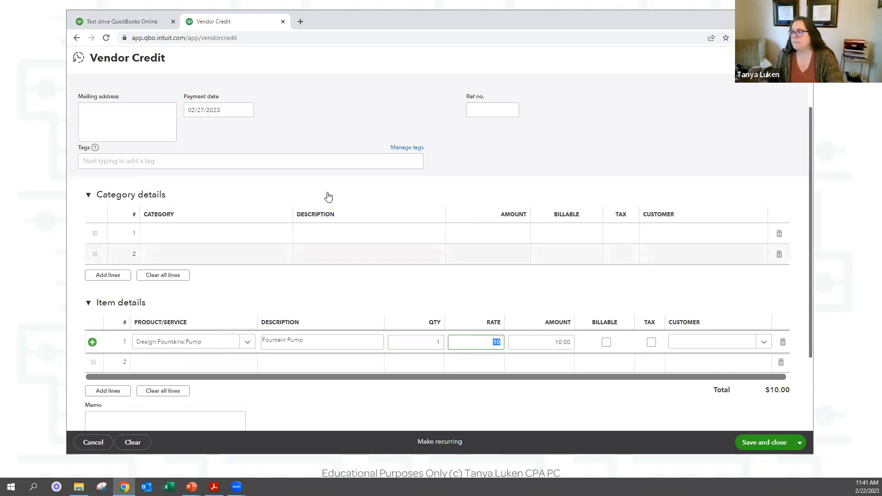
# Set the vendor to Robertson & Associates and save the $10.00 vendor credit.
pyautogui.scroll(1, 193, 131)
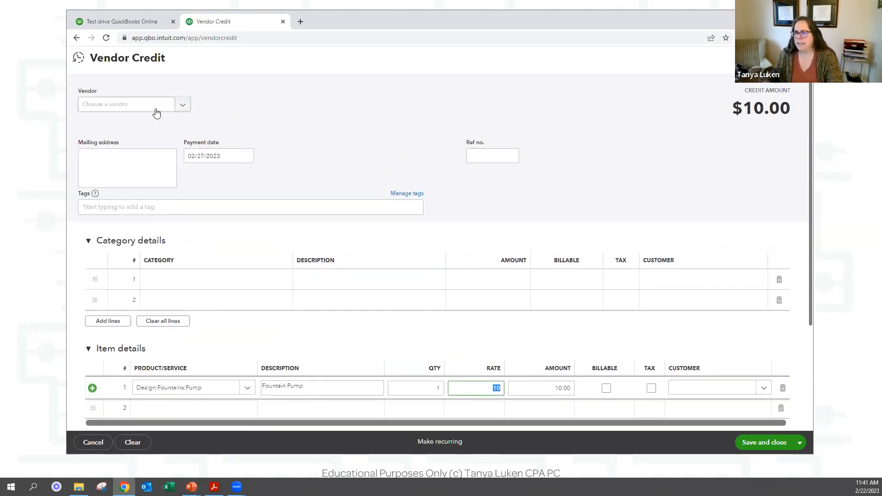
pyautogui.click(155, 111)
pyautogui.write('rob')
pyautogui.press('Down')
pyautogui.press('Return')
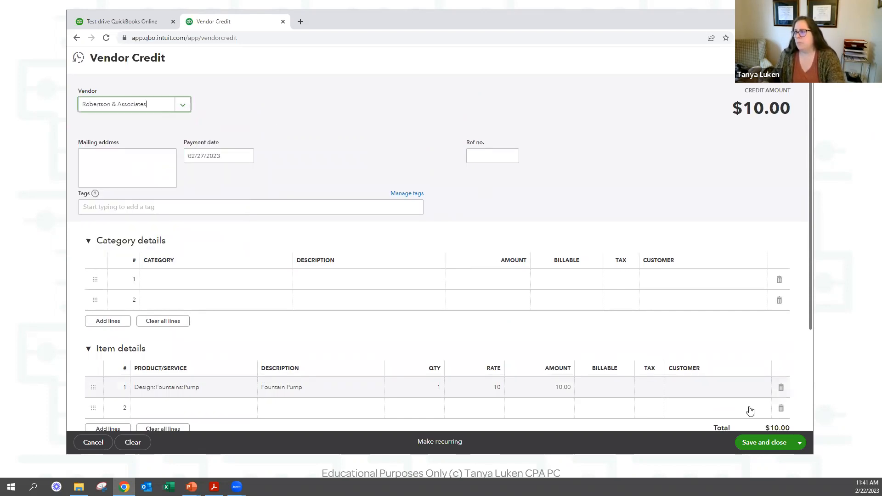
pyautogui.click(759, 446)
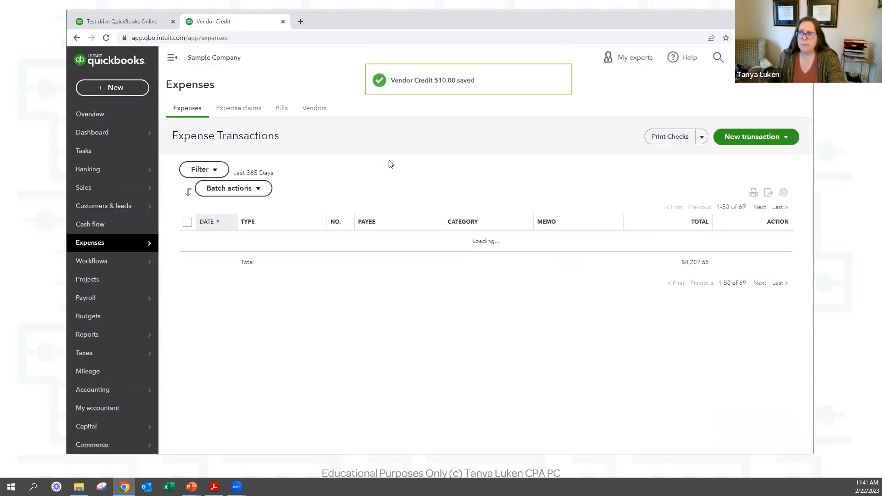
pyautogui.click(106, 88)
pyautogui.click(200, 193)
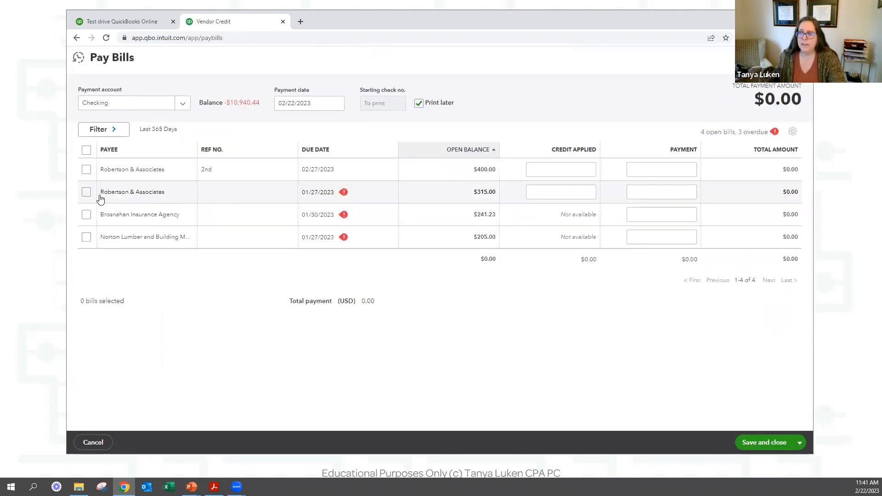
pyautogui.click(85, 170)
pyautogui.click(86, 192)
pyautogui.click(558, 170)
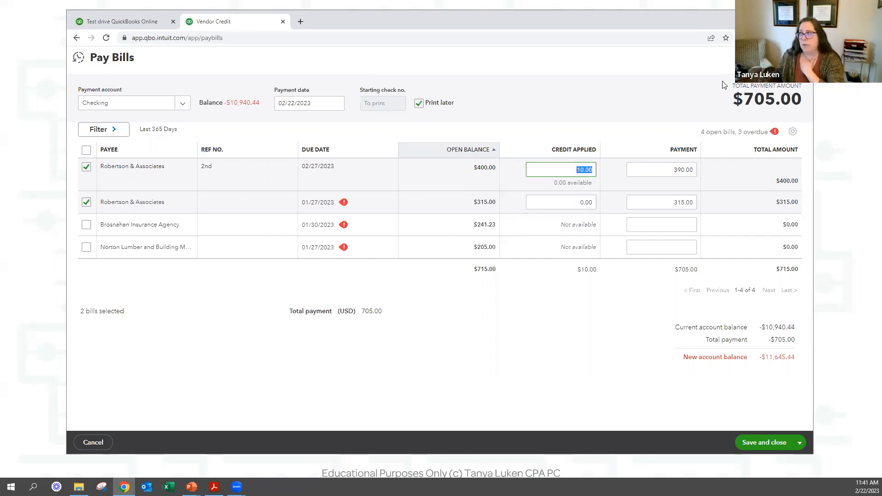
pyautogui.click(800, 57)
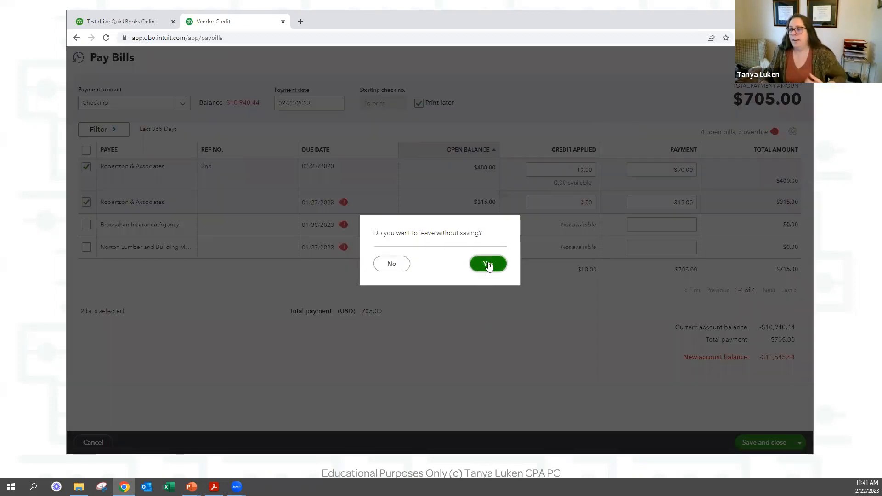
pyautogui.click(488, 264)
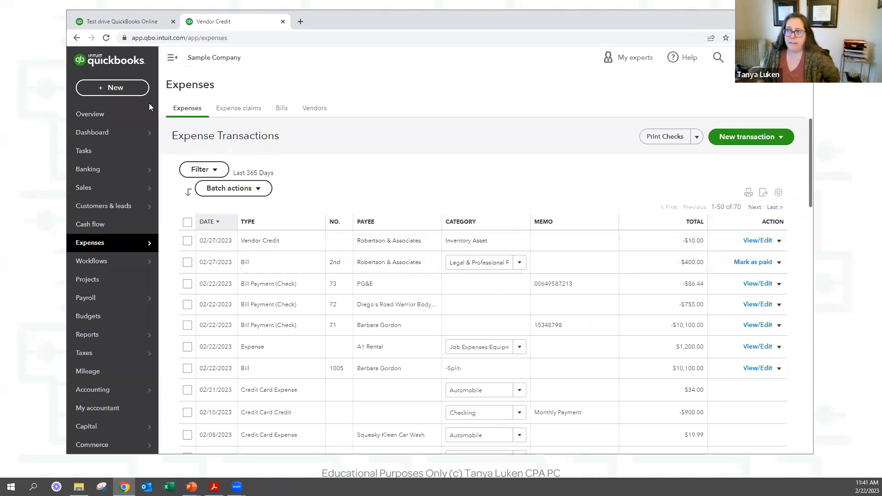
pyautogui.click(127, 89)
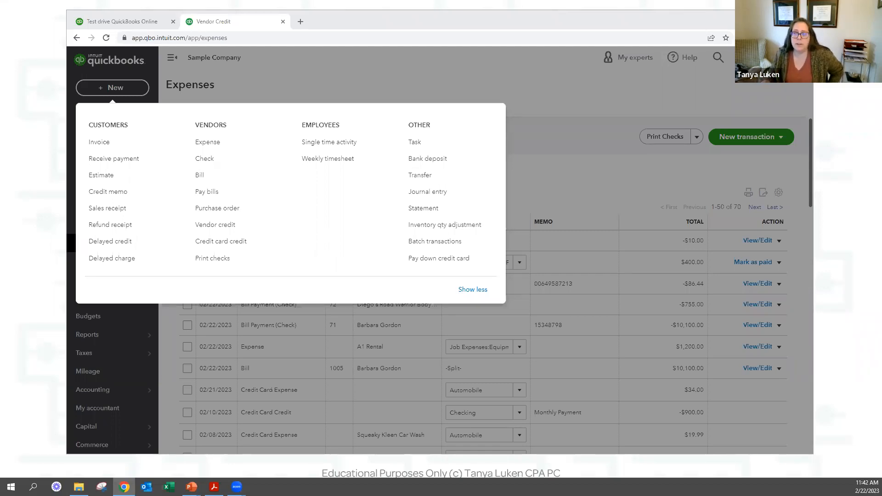
# Close the + New menu, switch to the Vendors list, and start a vendor search.
pyautogui.click(607, 177)
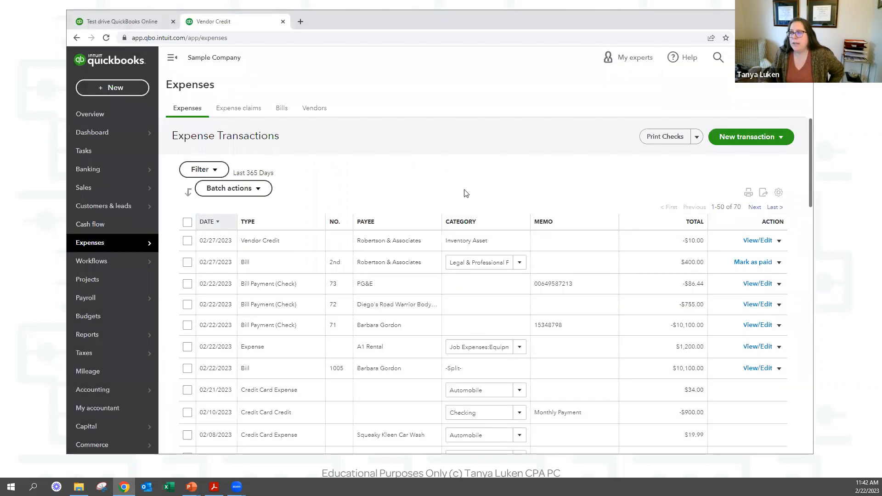
pyautogui.click(332, 109)
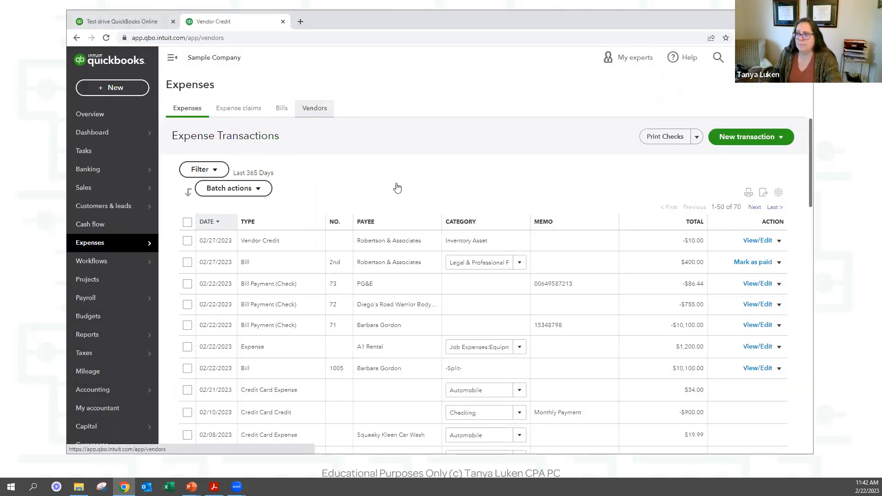
pyautogui.click(298, 255)
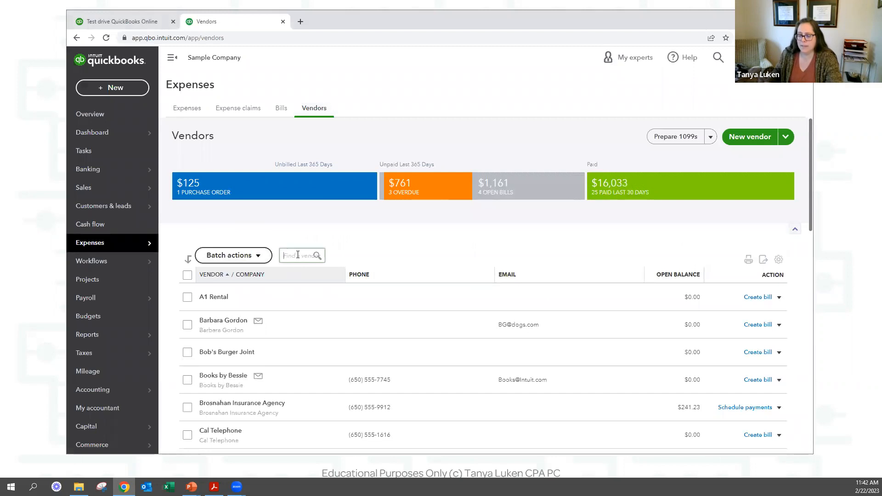
# Open Robertson & Associates' details, review its payment Terms options, and close without saving.
pyautogui.write('r')
pyautogui.write('ib')
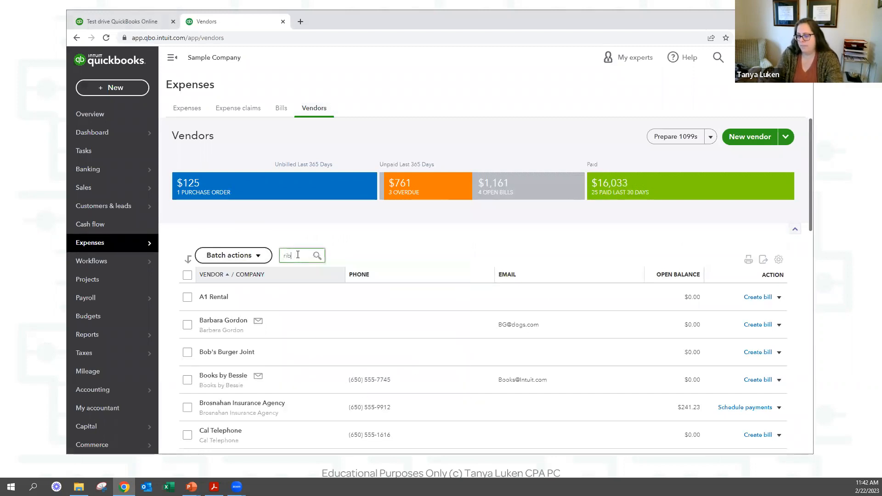
pyautogui.click(306, 271)
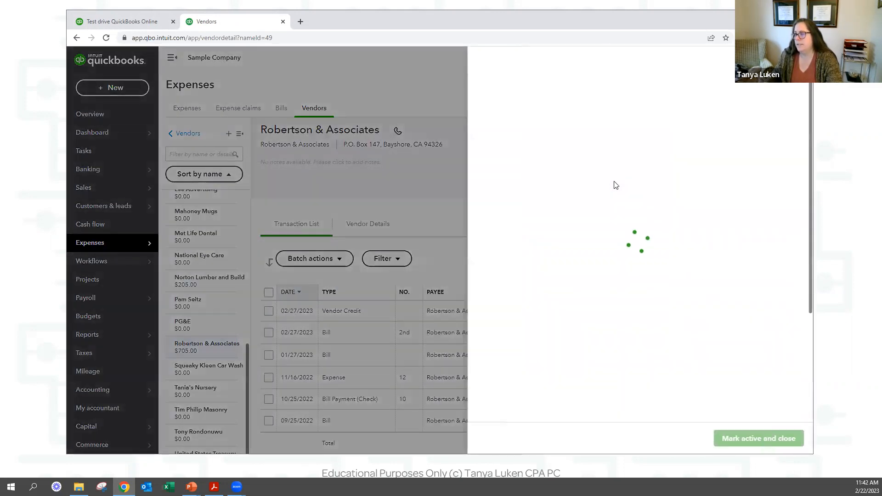
pyautogui.scroll(-15, 611, 267)
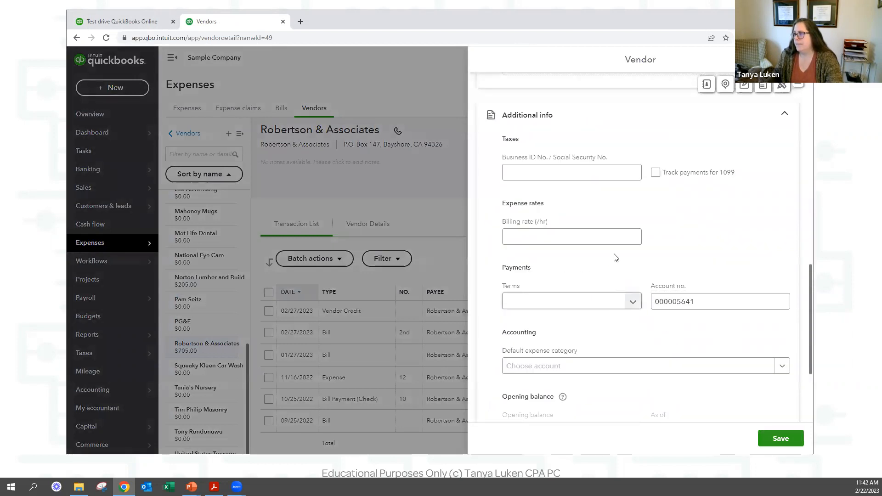
pyautogui.click(618, 307)
pyautogui.scroll(-2, 567, 298)
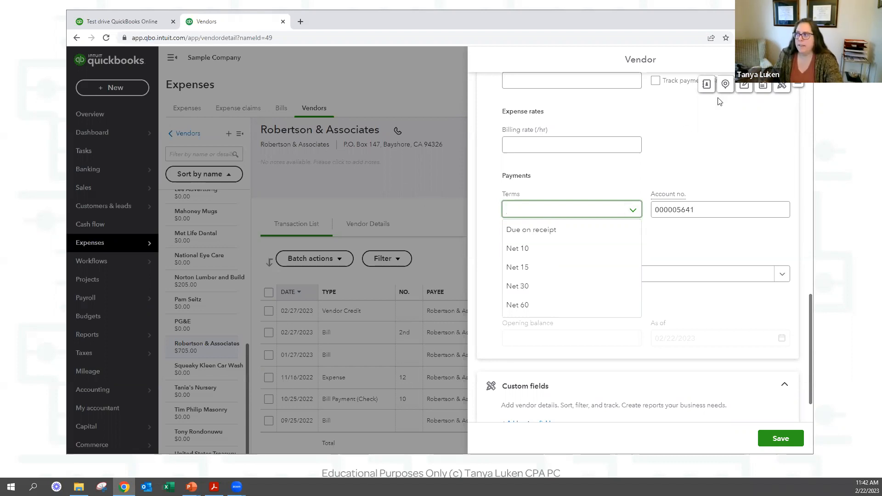
pyautogui.click(798, 59)
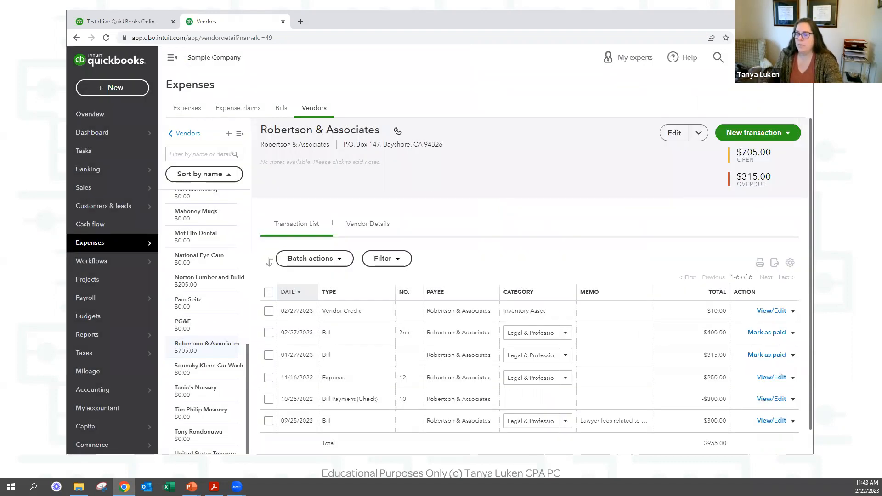
# Open the Terms list from All lists, briefly showing the presentation slide.
pyautogui.click(764, 57)
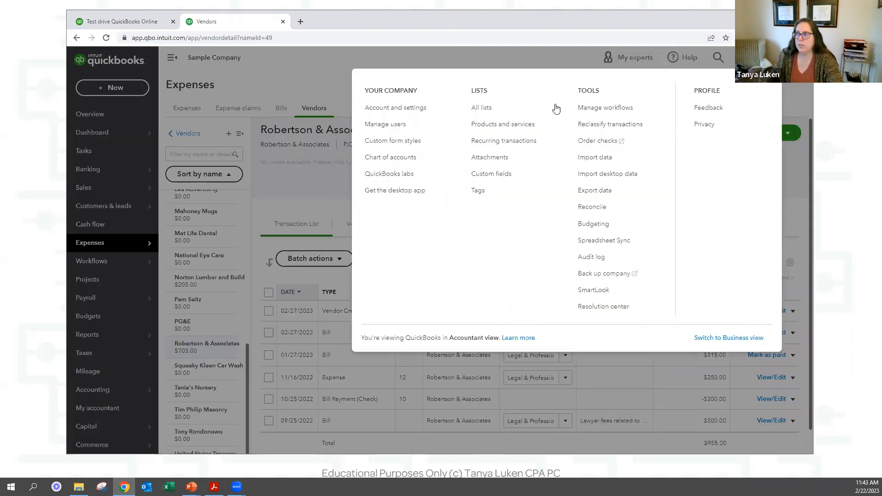
pyautogui.click(483, 108)
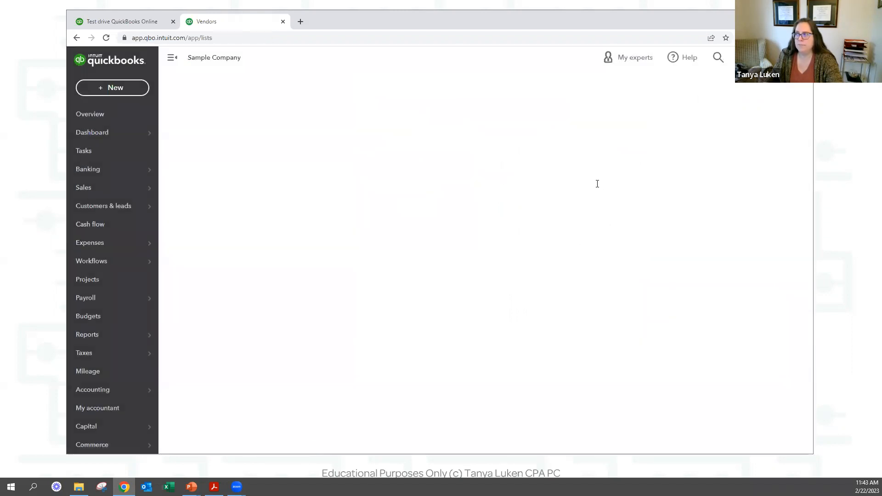
pyautogui.click(513, 162)
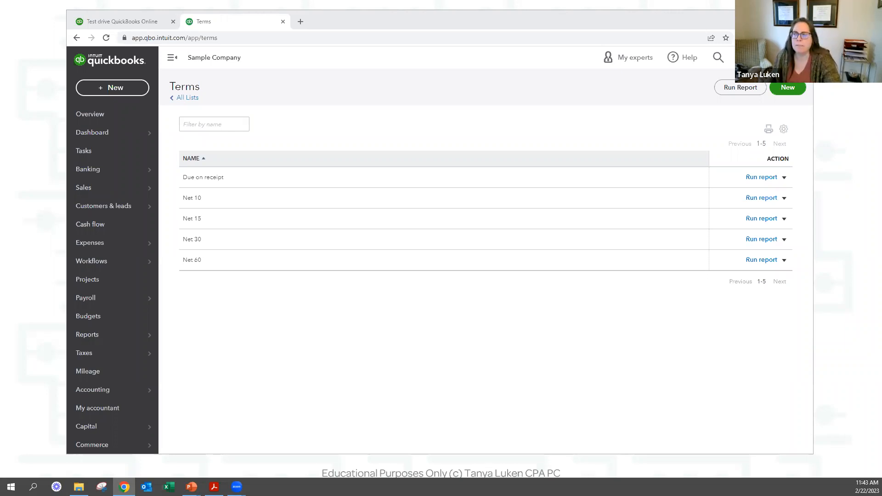
pyautogui.hotkey('alt', 'Tab')
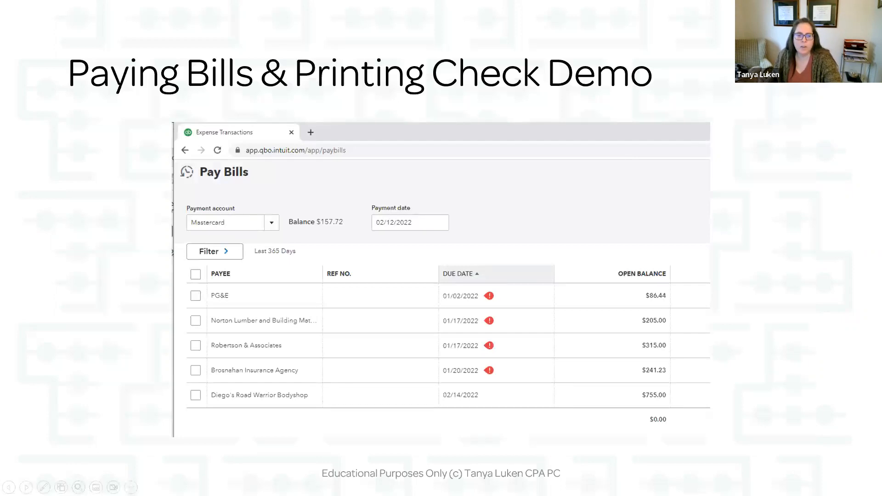
pyautogui.hotkey('alt', 'Tab')
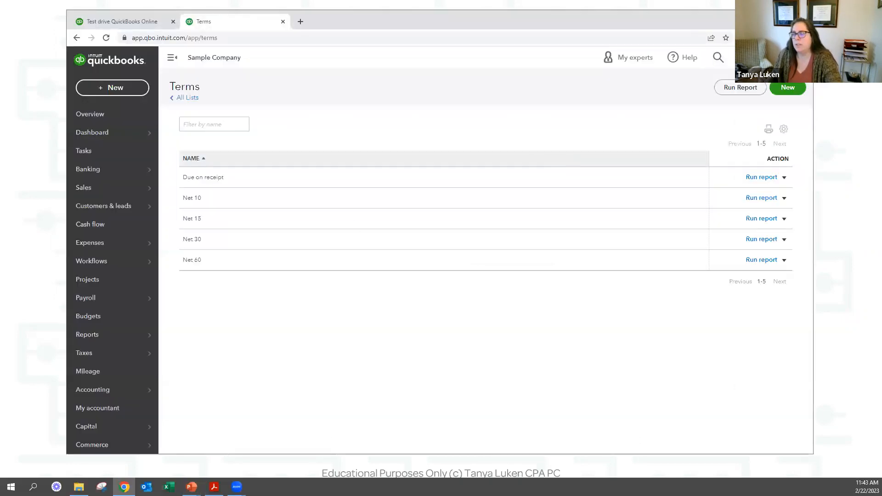
pyautogui.click(762, 57)
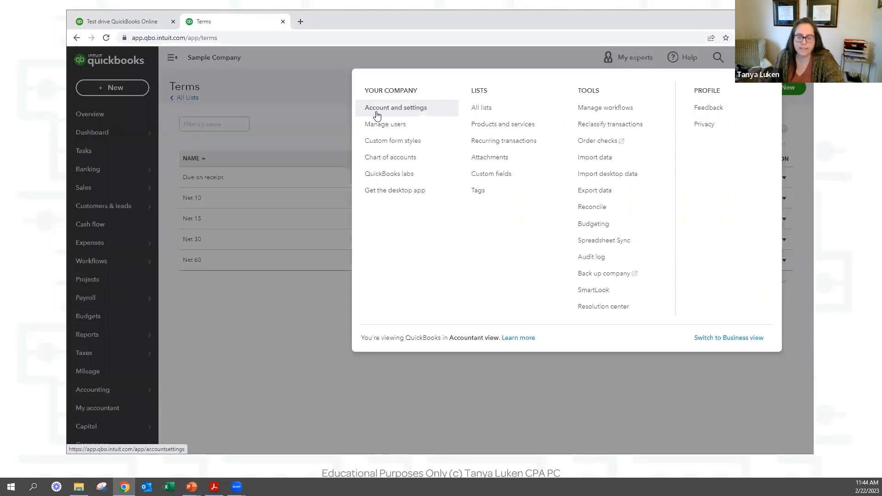
# Turn on Track classes and Track locations in Advanced settings, then return to Terms.
pyautogui.click(289, 353)
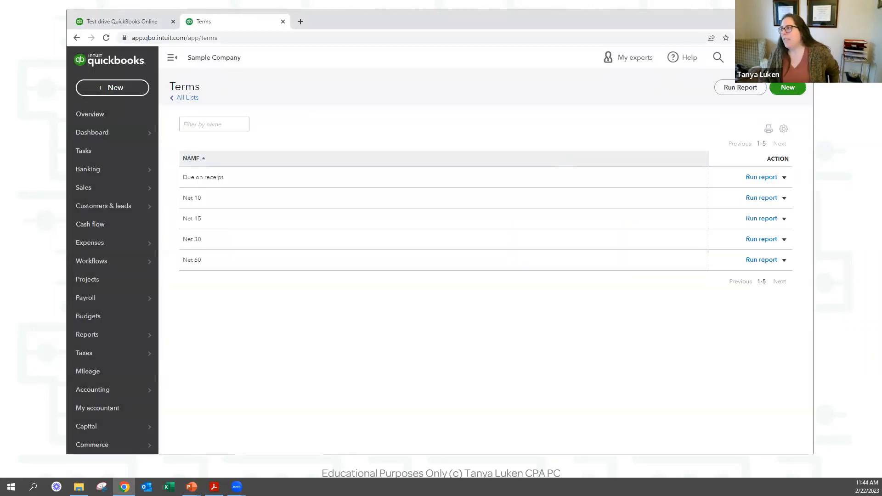
pyautogui.click(763, 57)
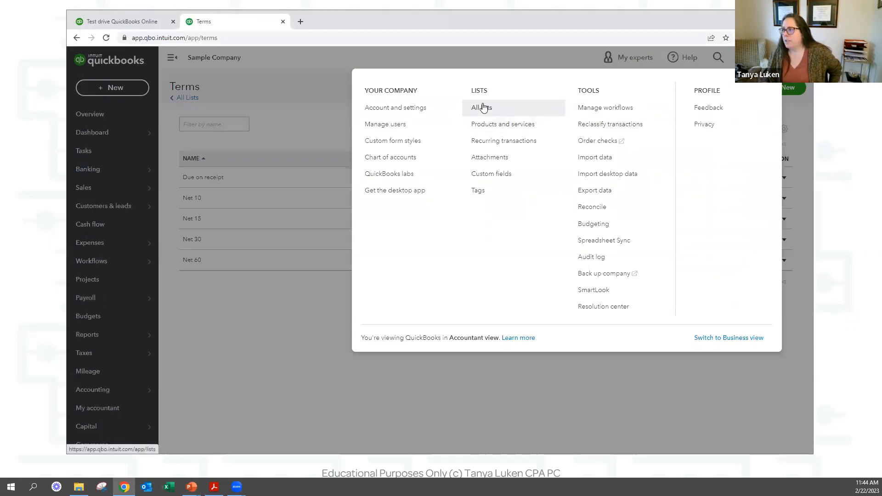
pyautogui.click(412, 107)
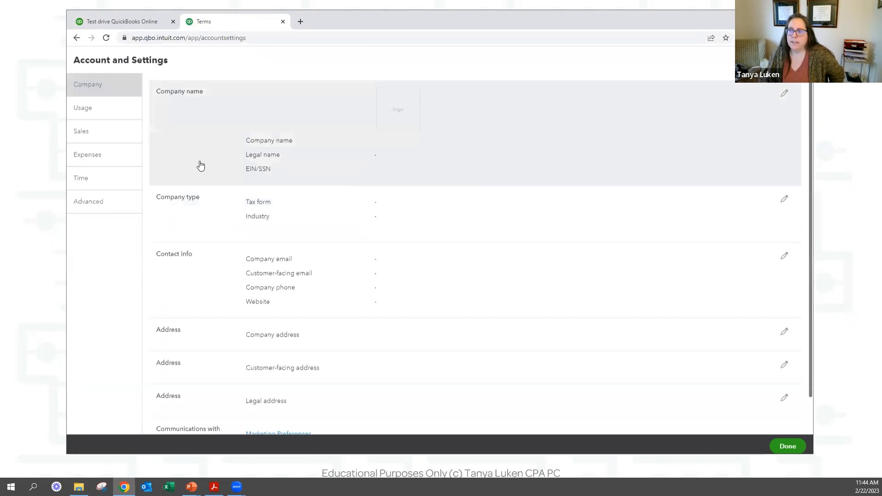
pyautogui.click(97, 158)
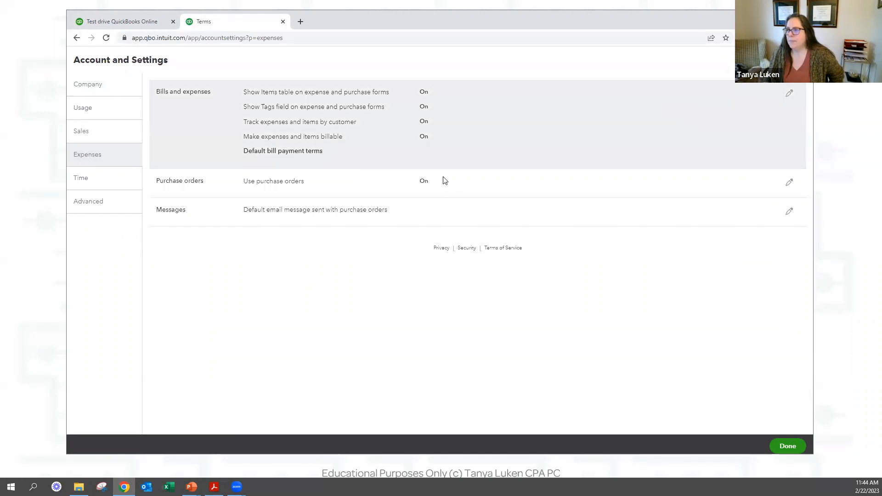
pyautogui.click(118, 205)
pyautogui.scroll(-2, 524, 281)
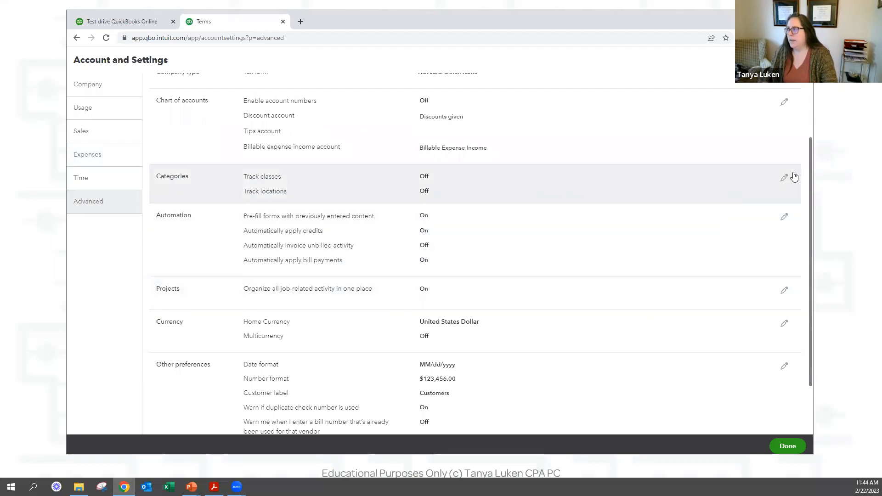
pyautogui.click(784, 178)
pyautogui.click(428, 178)
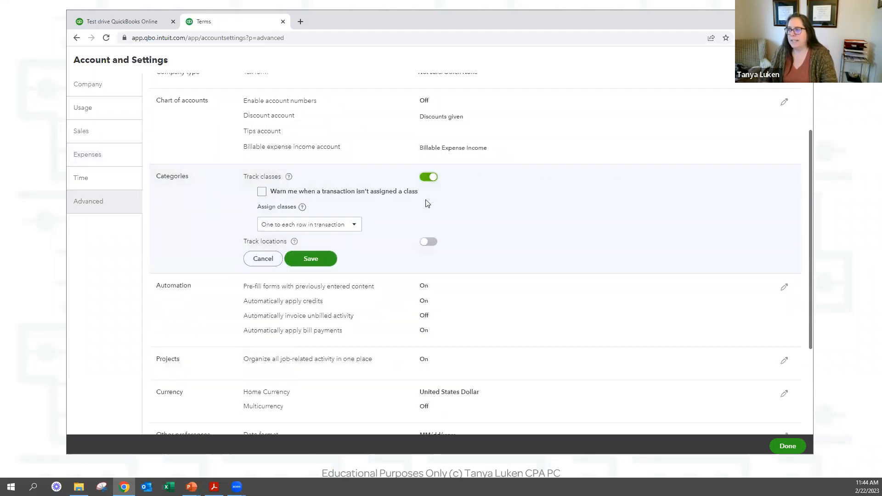
pyautogui.click(434, 244)
pyautogui.click(312, 299)
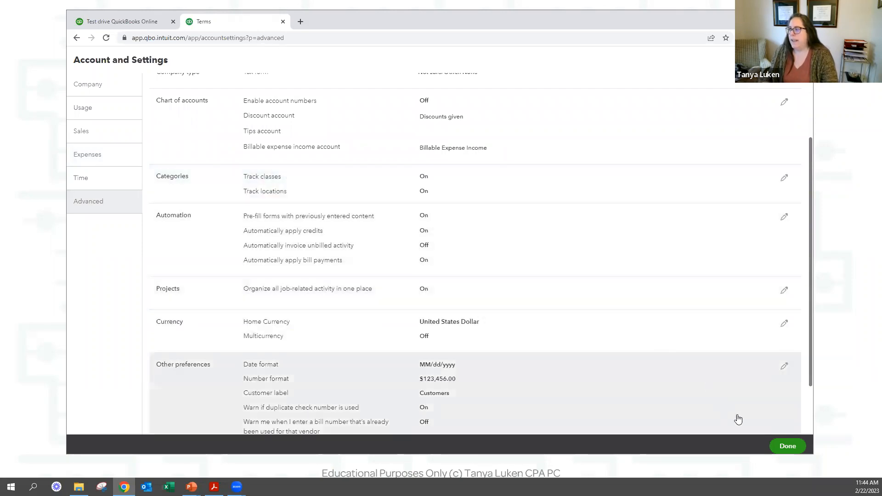
pyautogui.click(787, 446)
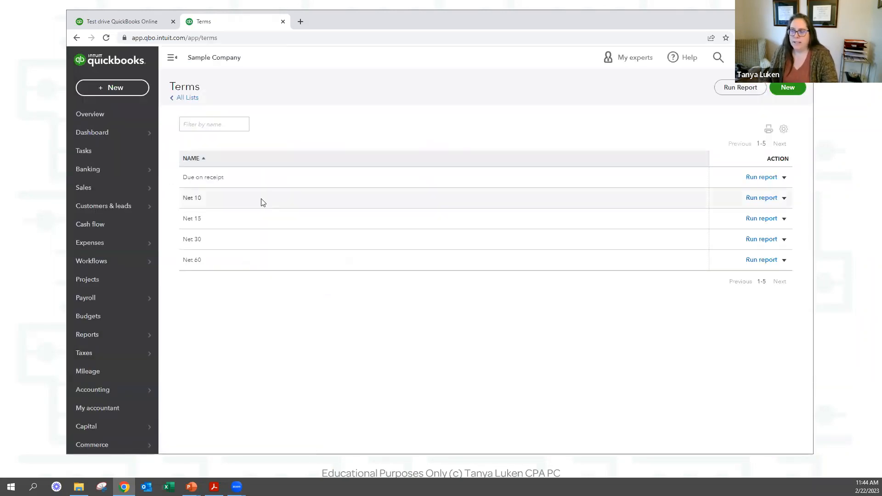
# Start a new expense with the vendor matching 'Bar' as payee and open line 1's locations.
pyautogui.click(134, 93)
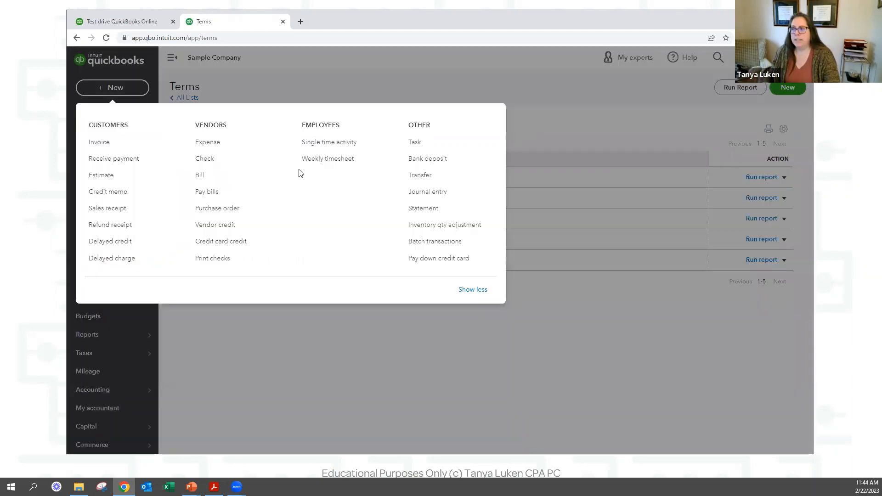
pyautogui.click(214, 142)
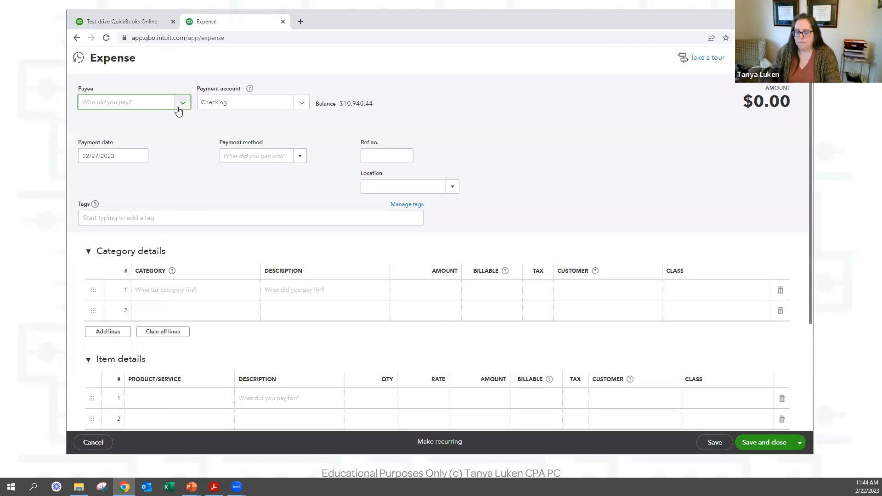
pyautogui.write('Bar')
pyautogui.click(110, 159)
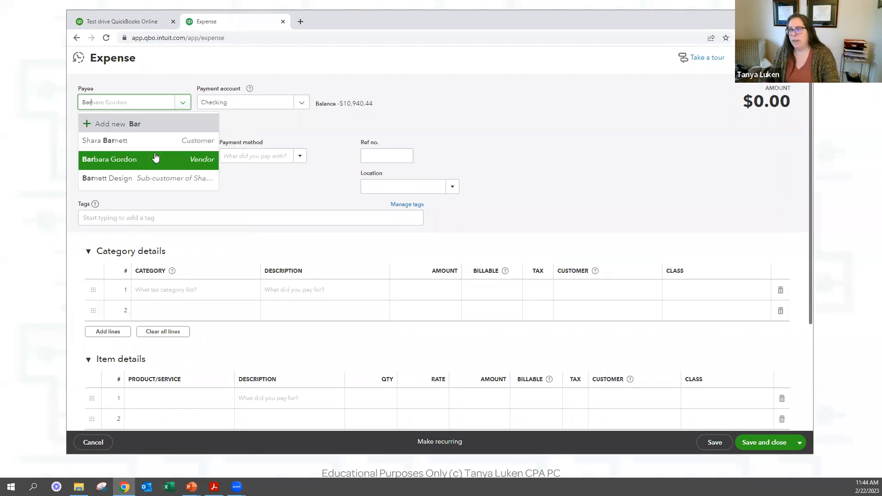
pyautogui.click(319, 299)
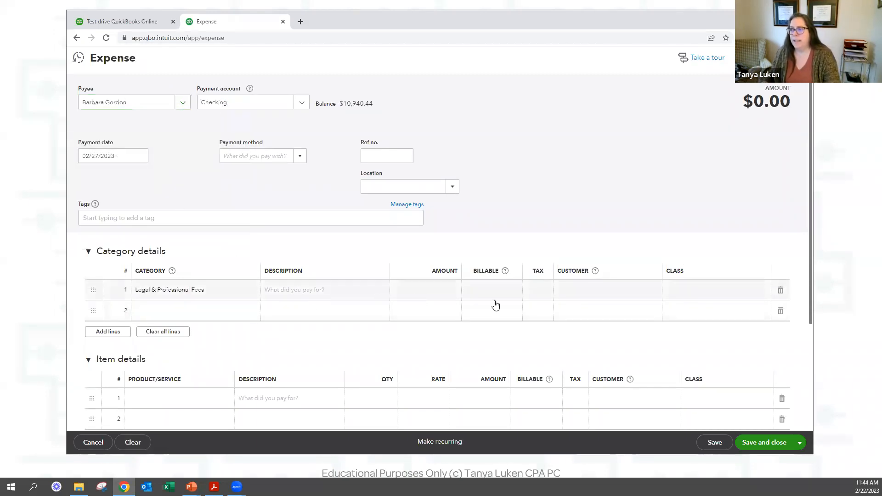
pyautogui.click(451, 187)
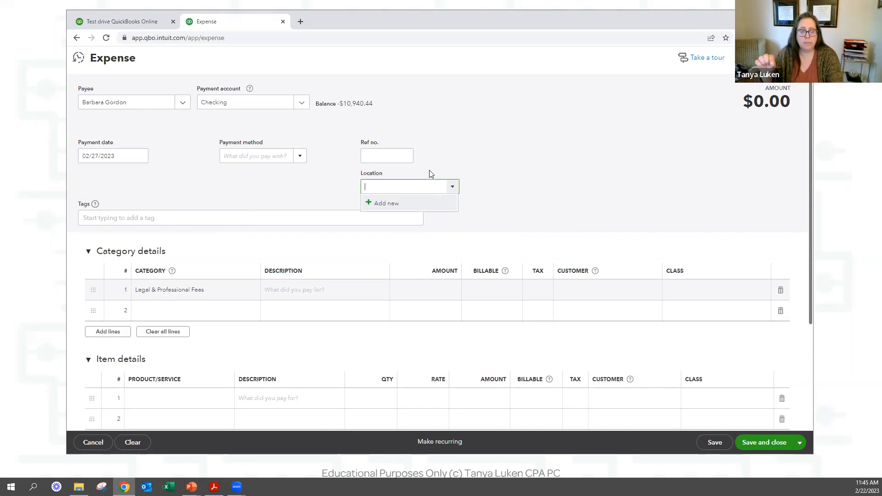
# Create Location 1 and enter 1,000.00 on the first category line.
pyautogui.click(388, 202)
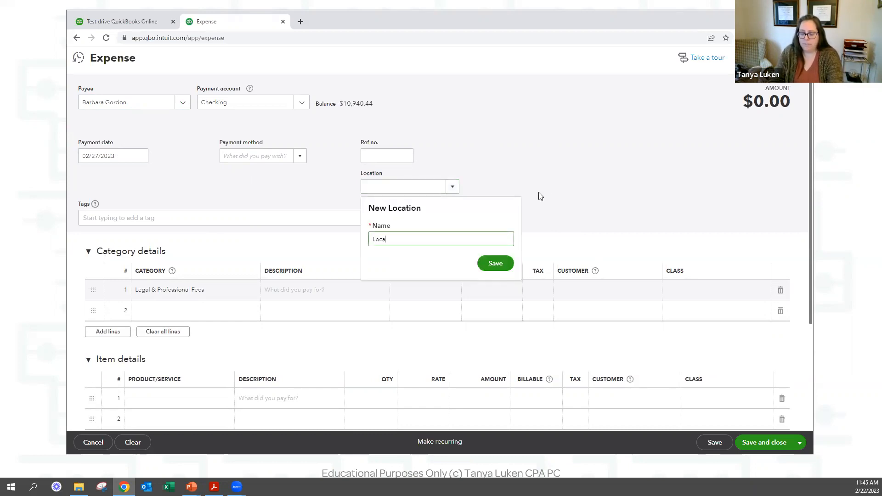
pyautogui.write('Location 1')
pyautogui.click(500, 263)
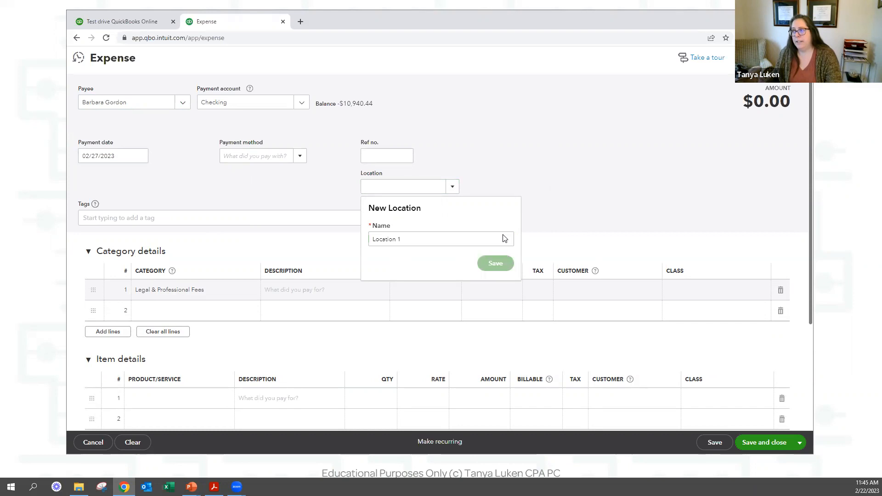
pyautogui.click(413, 291)
pyautogui.write('1000')
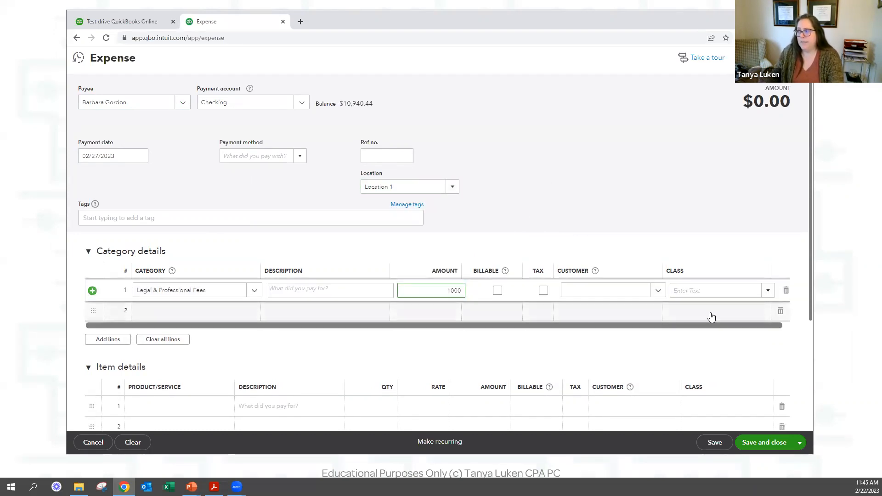
pyautogui.press('Tab')
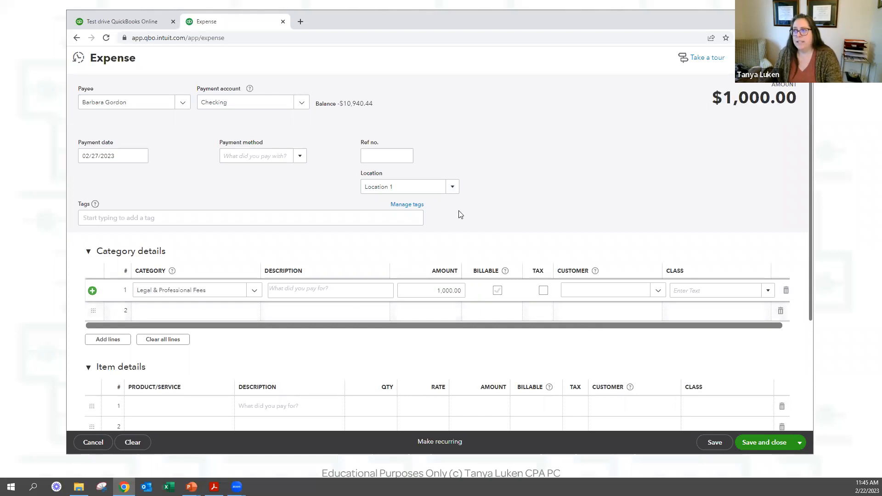
# Create Class 1 and assign it to the first line.
pyautogui.click(710, 291)
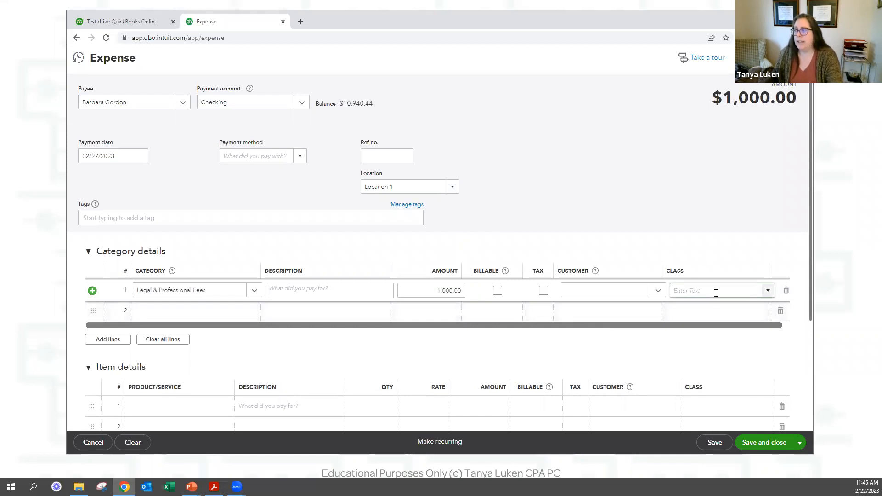
pyautogui.write('Class 1')
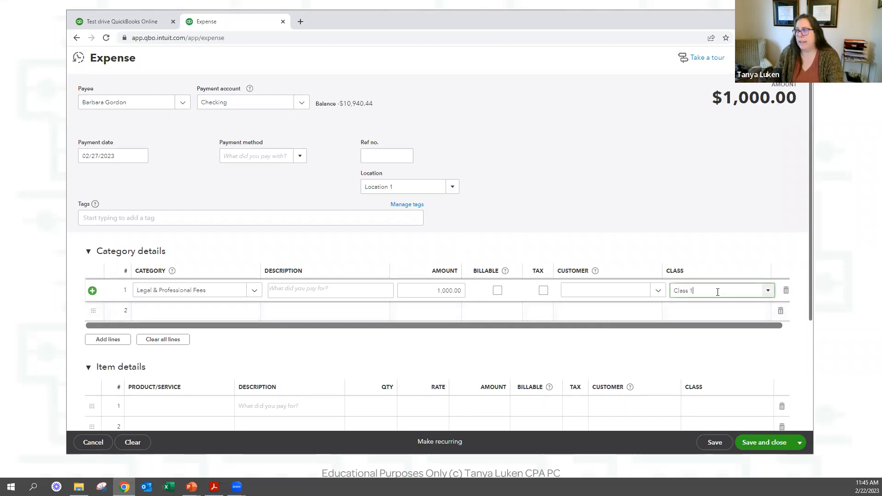
pyautogui.click(698, 311)
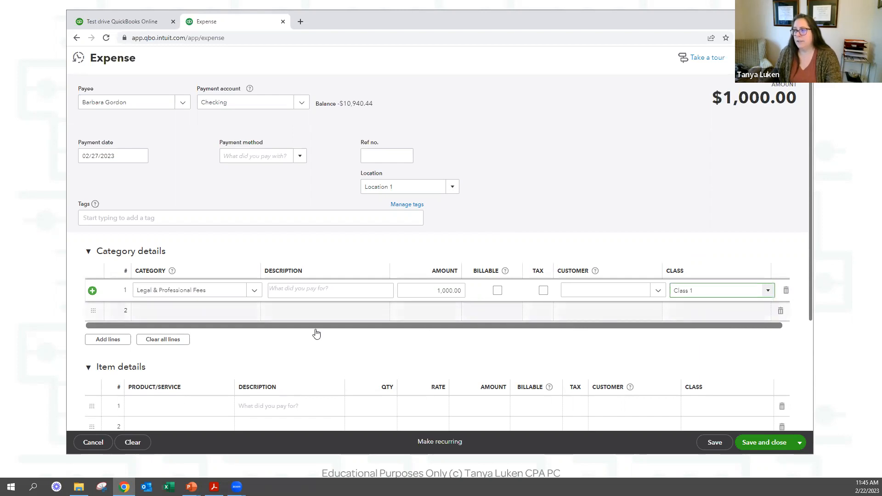
pyautogui.click(204, 316)
pyautogui.click(735, 289)
pyautogui.write('Class 1')
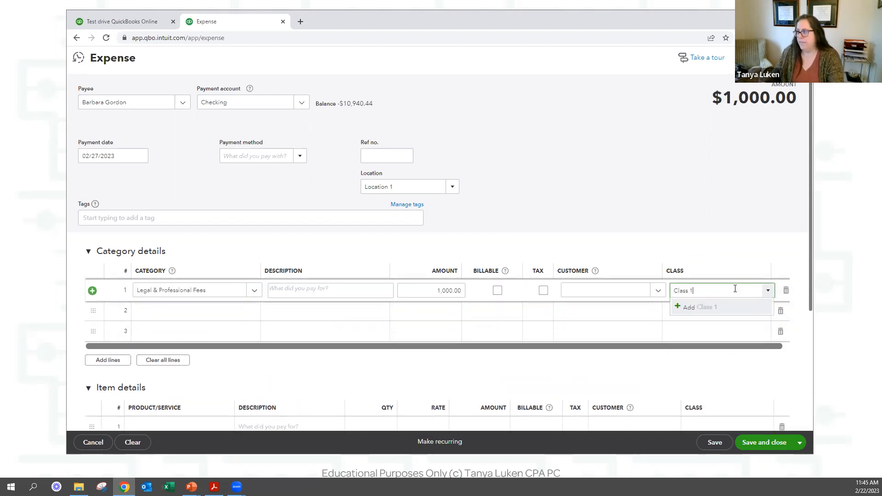
pyautogui.click(695, 311)
pyautogui.click(744, 367)
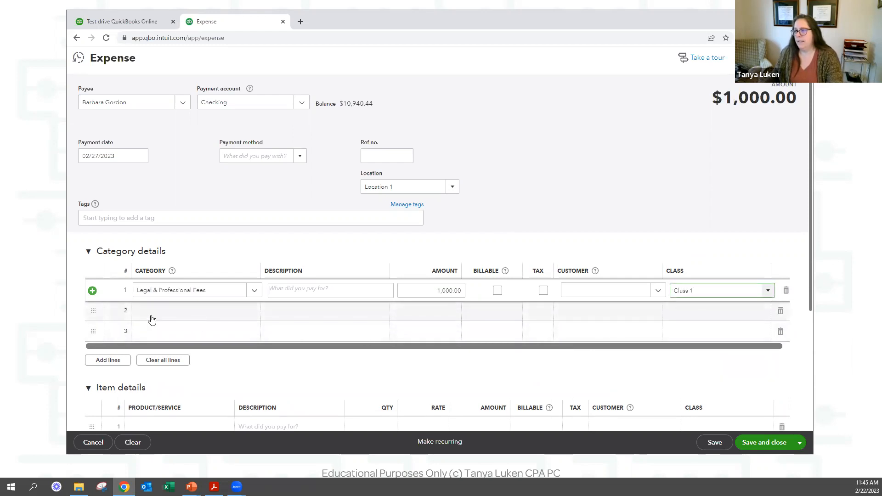
# Set line 2 to Legal & Professional Fees with amount 1,000.00.
pyautogui.click(226, 316)
pyautogui.click(226, 316)
pyautogui.write('legl')
pyautogui.press('BackSpace')
pyautogui.write('a')
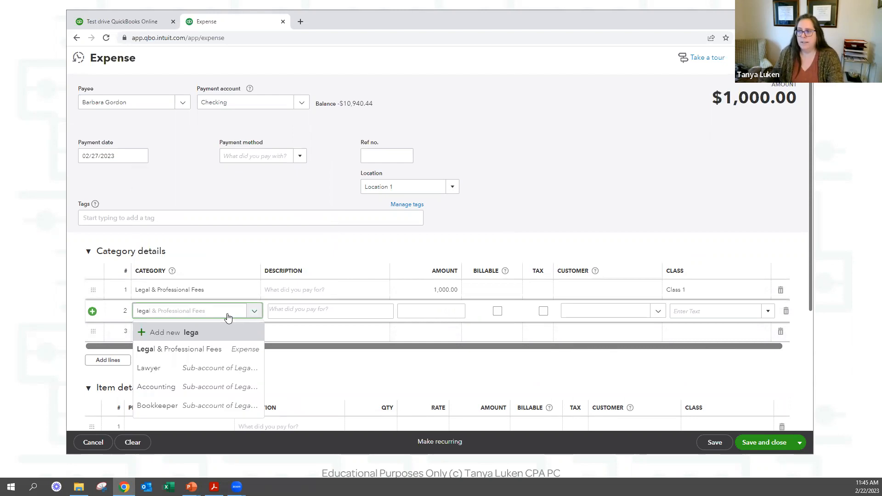
pyautogui.click(453, 311)
pyautogui.write('11')
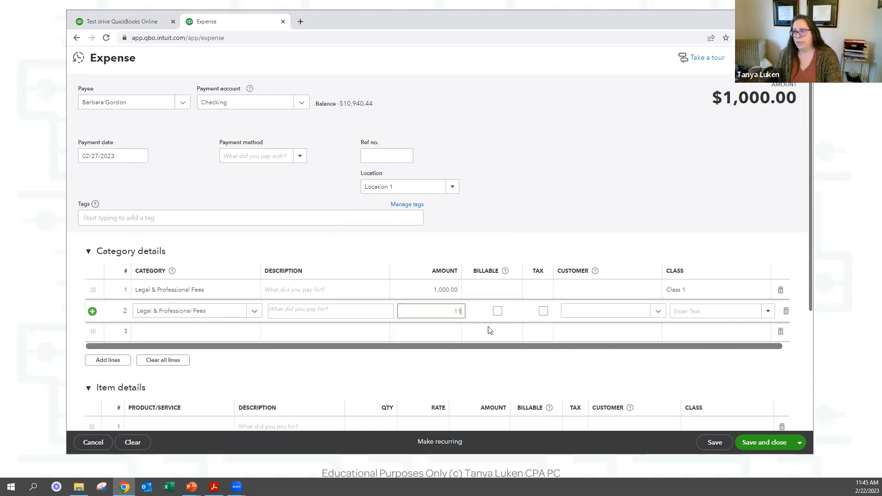
pyautogui.write('000')
pyautogui.press('Tab')
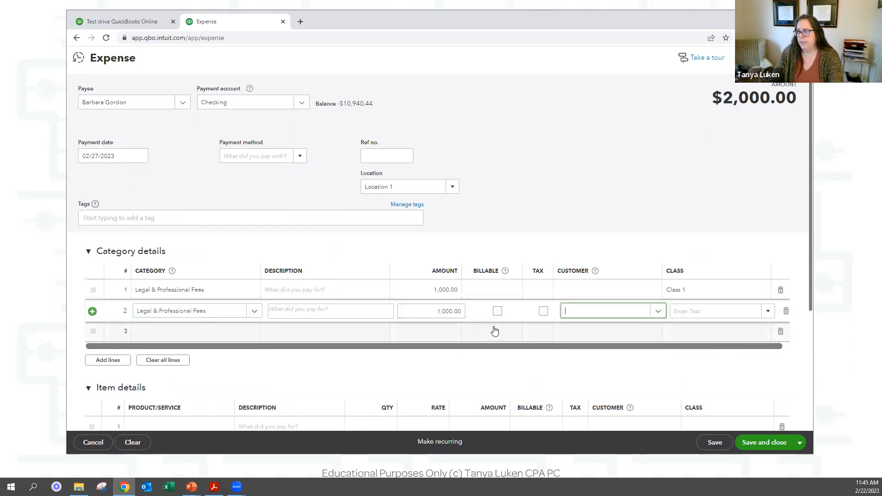
# Create Class 2 and assign it to the second line.
pyautogui.press('Tab')
pyautogui.write('Ca')
pyautogui.write('la')
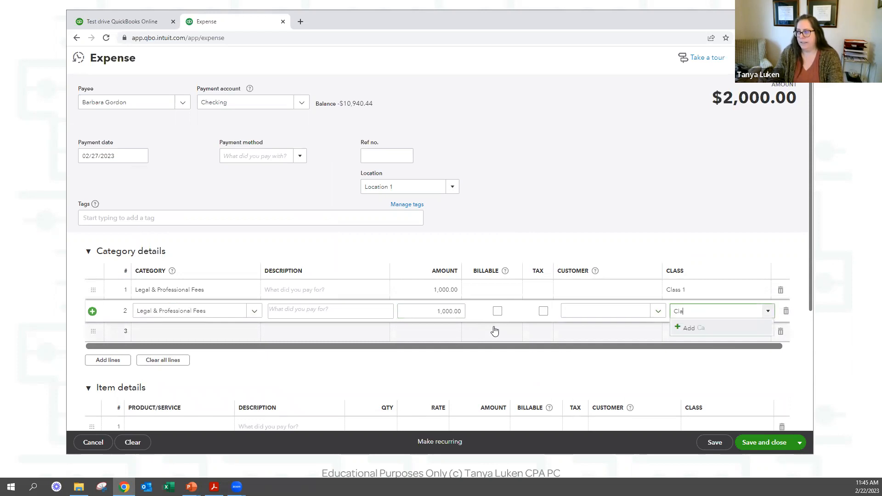
pyautogui.write('ss 2')
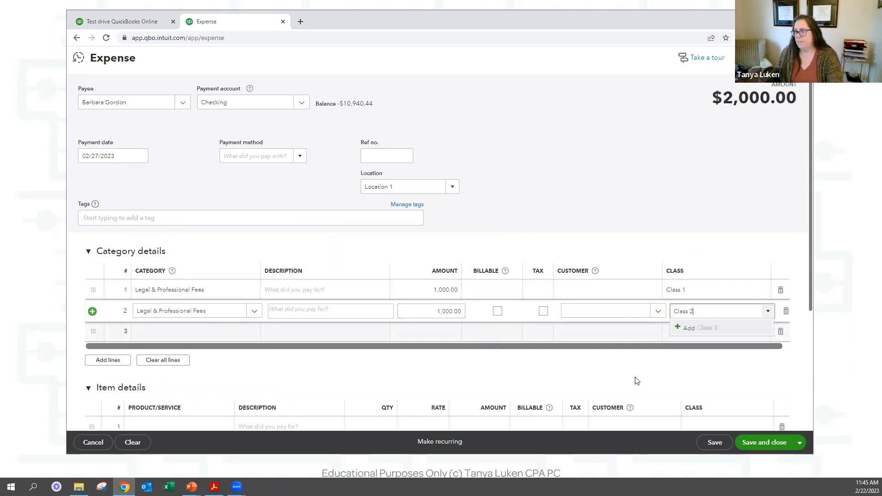
pyautogui.click(699, 326)
pyautogui.click(761, 387)
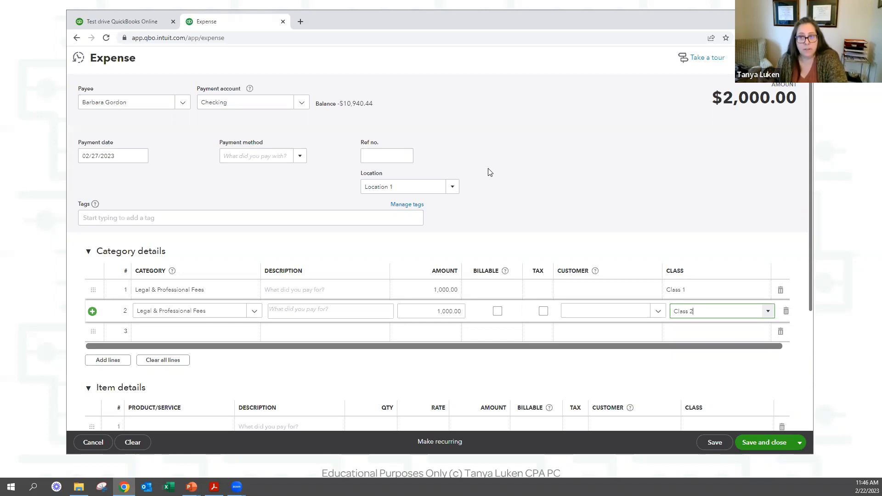
pyautogui.click(400, 183)
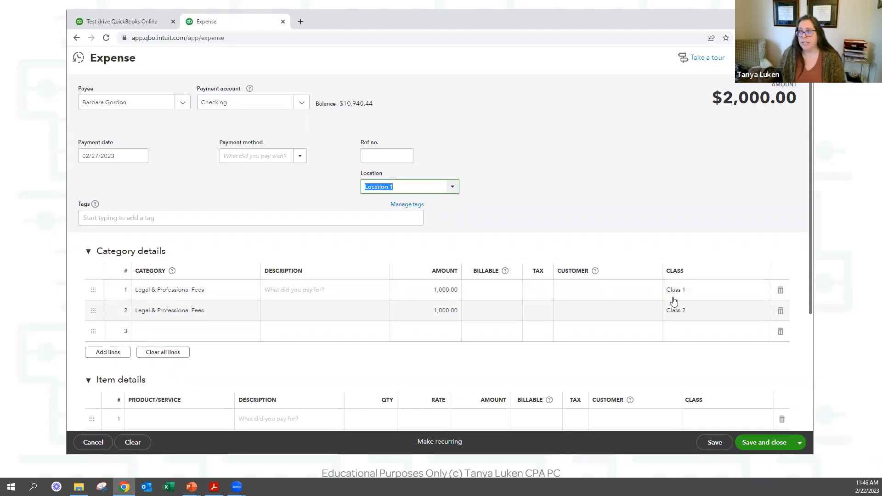
# Add a Pump item line with quantity 15 in Class 2.
pyautogui.click(719, 291)
pyautogui.click(723, 312)
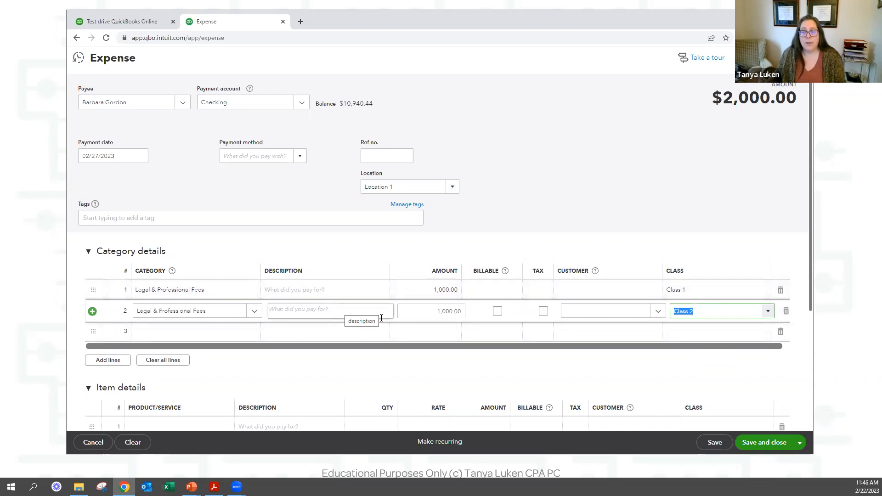
pyautogui.scroll(-2, 476, 335)
pyautogui.click(200, 337)
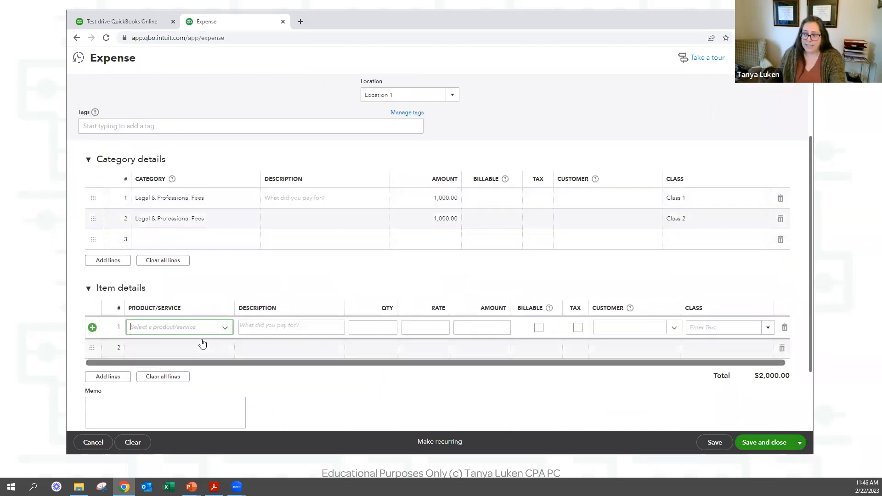
pyautogui.write('pum')
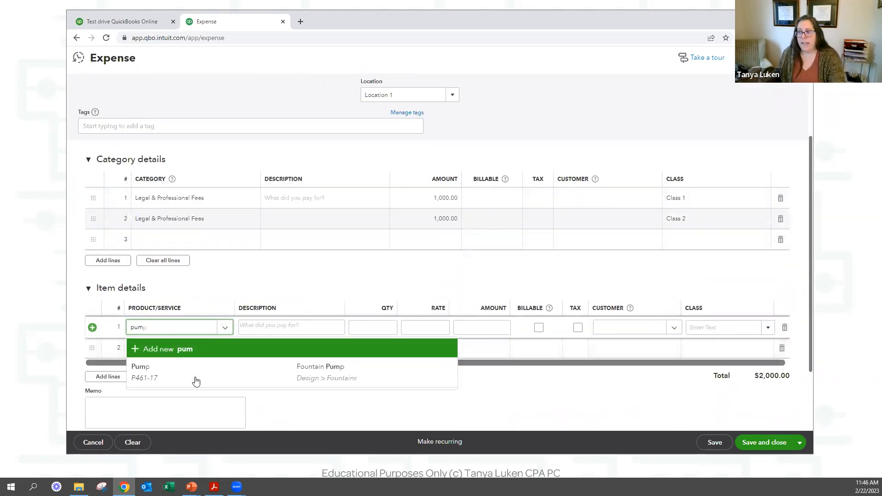
pyautogui.click(225, 382)
pyautogui.click(368, 327)
pyautogui.write('5')
pyautogui.press('Tab')
pyautogui.press('Tab')
pyautogui.press('Tab')
pyautogui.press('Tab')
pyautogui.press('Tab')
pyautogui.press('Tab')
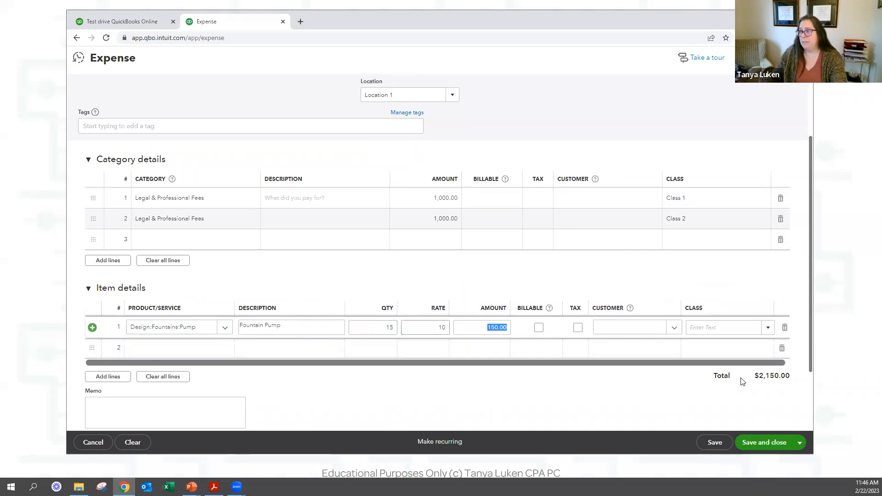
pyautogui.write('clas')
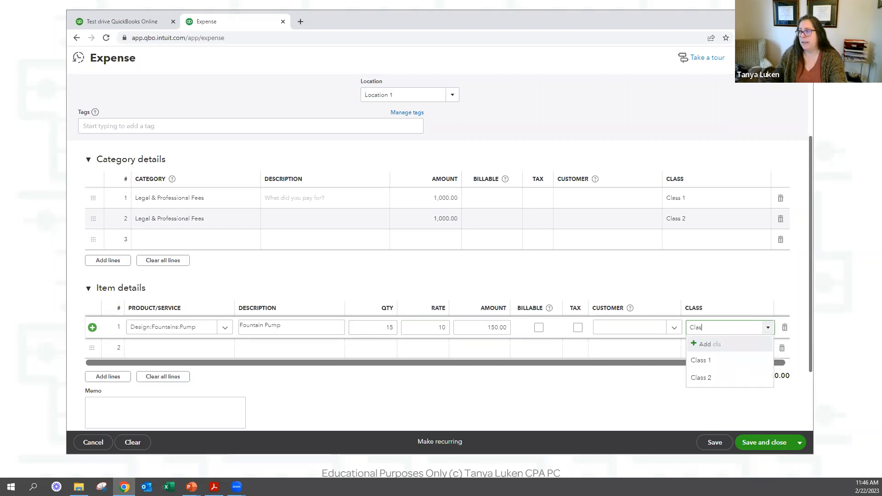
pyautogui.press('Return')
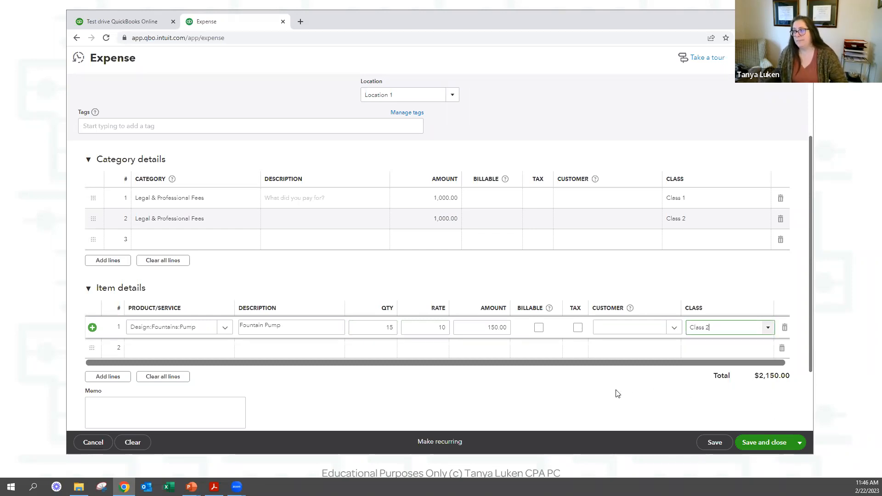
pyautogui.click(618, 390)
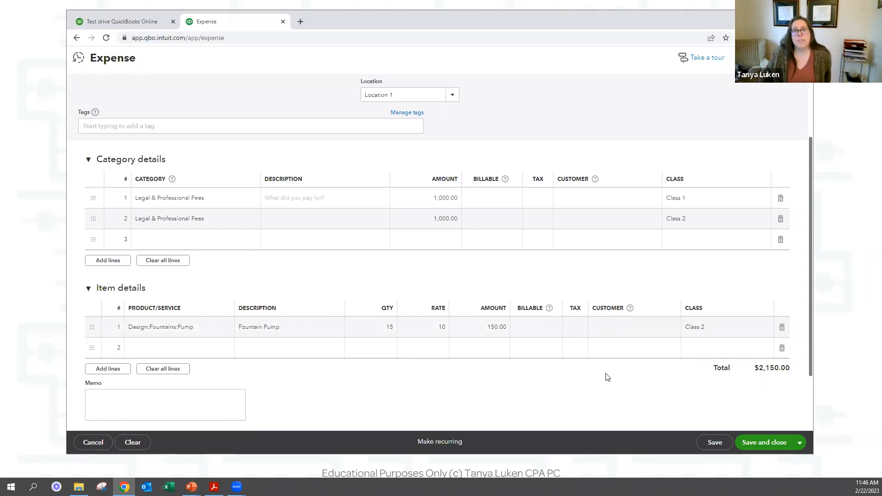
# Save and close the $2,150.00 expense and go to Reports.
pyautogui.scroll(2, 401, 169)
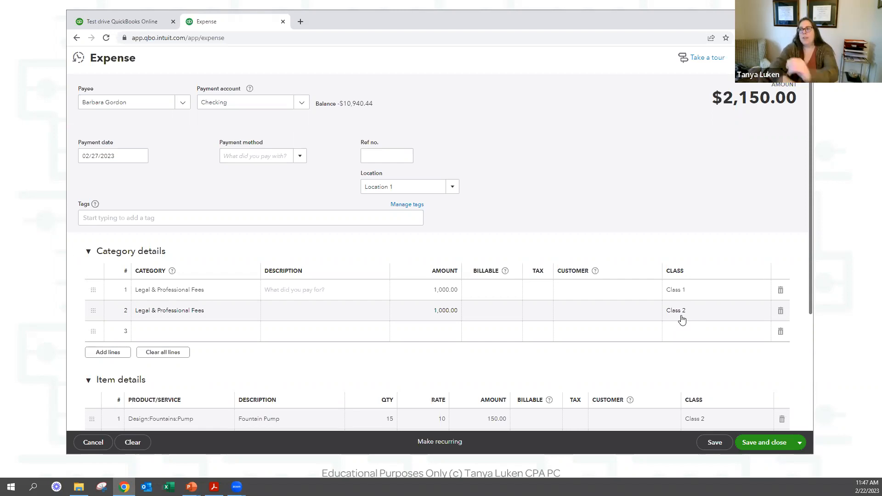
pyautogui.click(772, 443)
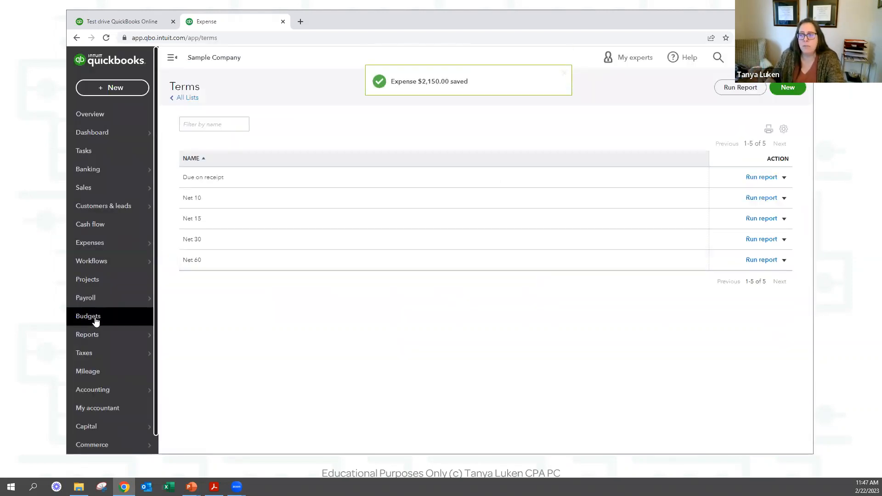
pyautogui.moveTo(94, 335)
pyautogui.click(197, 340)
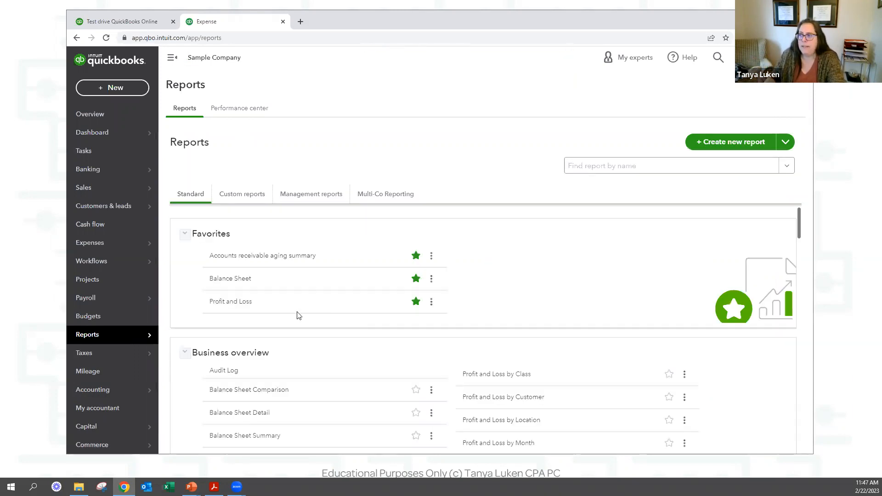
# Run Profit and Loss for This Month with columns by Locations.
pyautogui.click(231, 428)
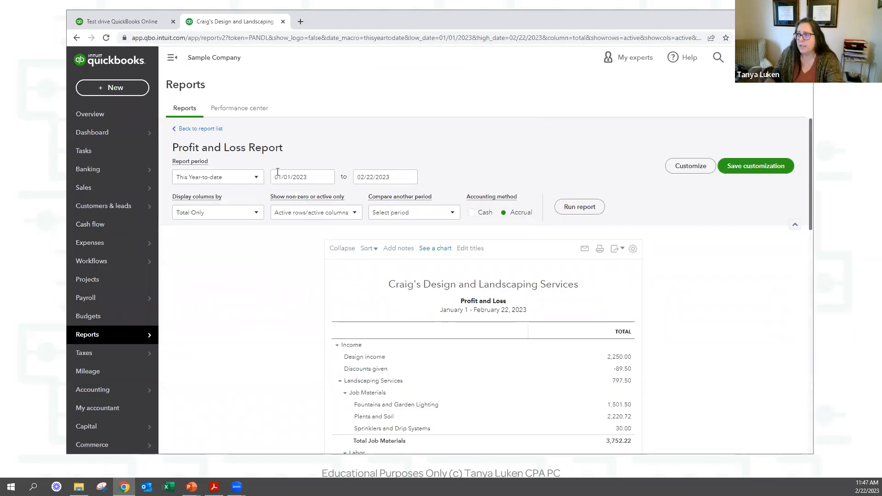
pyautogui.click(247, 177)
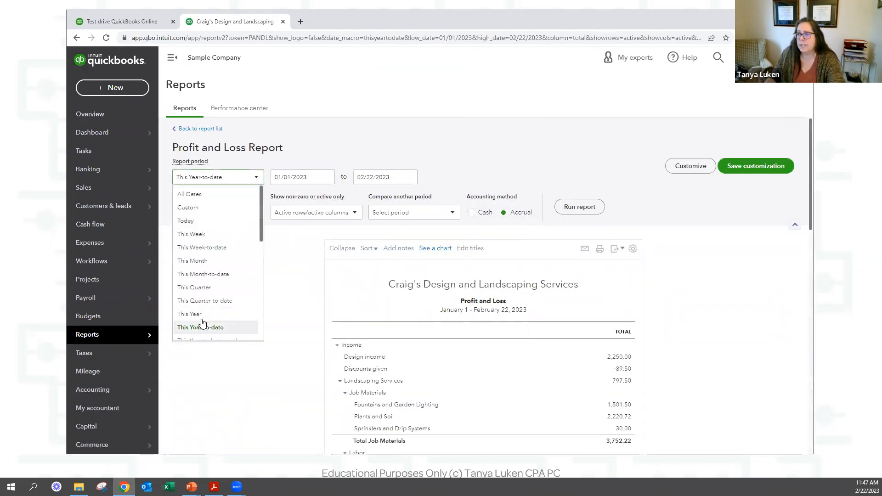
pyautogui.click(216, 261)
pyautogui.click(234, 214)
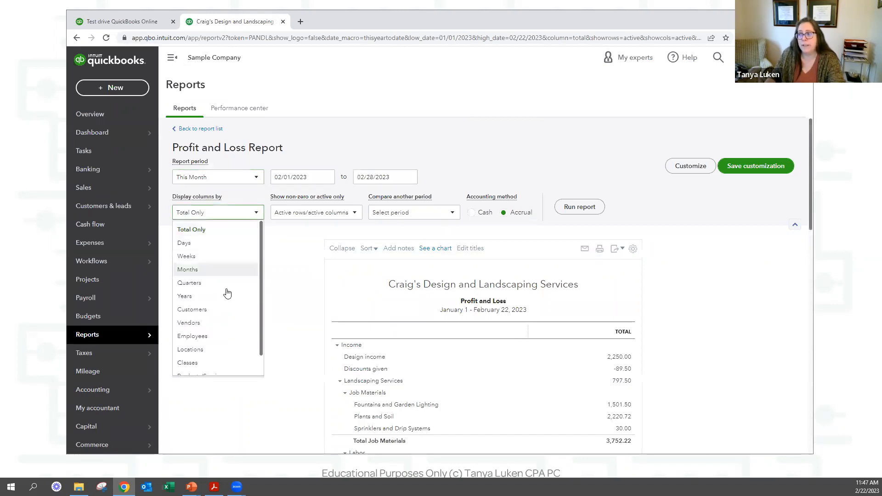
pyautogui.click(210, 354)
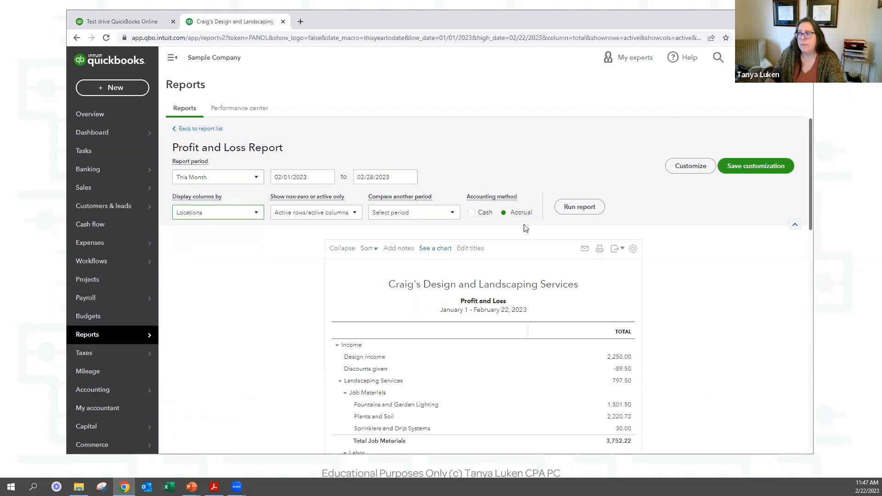
pyautogui.click(569, 207)
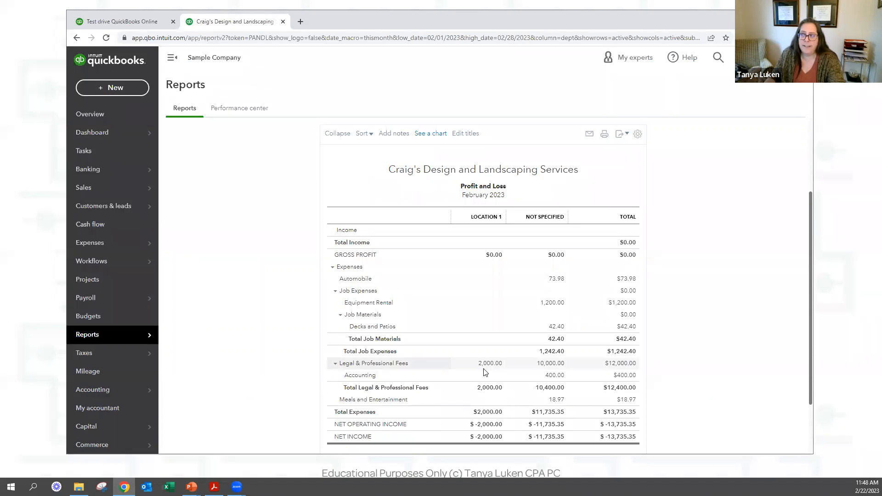
# Rerun the Profit and Loss report with columns by Classes.
pyautogui.scroll(3, 220, 206)
pyautogui.click(211, 190)
pyautogui.click(209, 340)
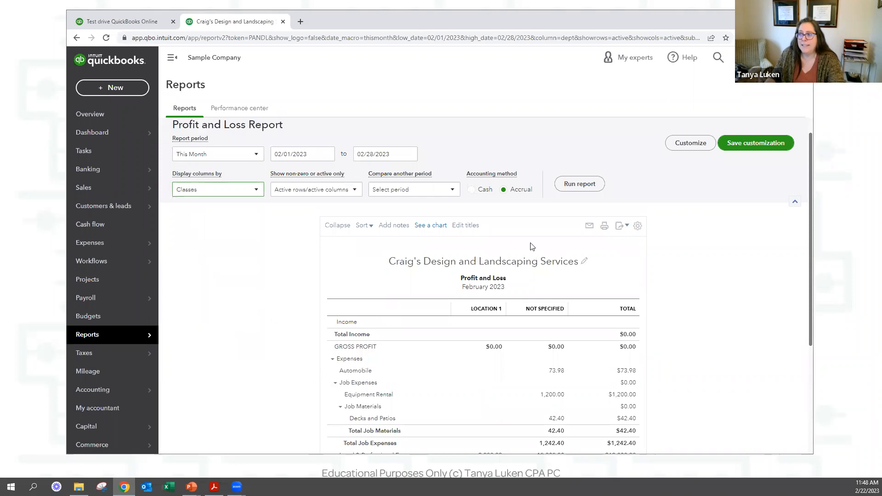
pyautogui.click(579, 184)
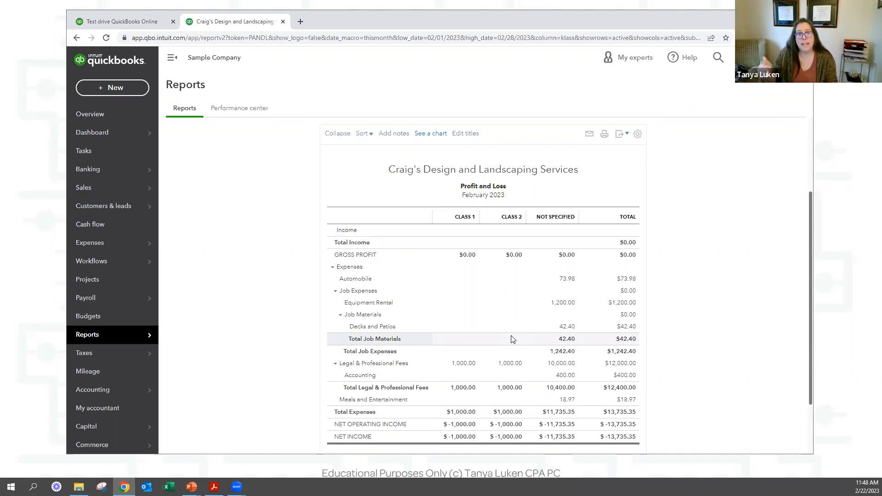
pyautogui.click(510, 364)
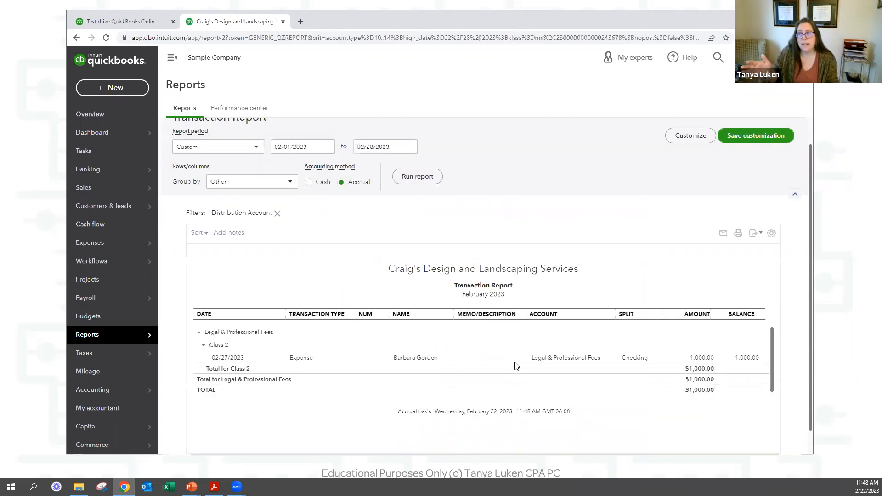
pyautogui.click(535, 357)
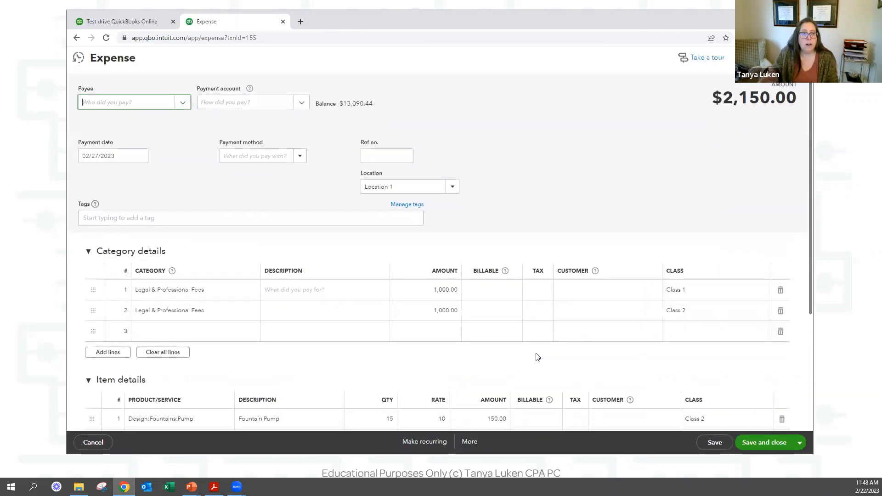
pyautogui.click(412, 296)
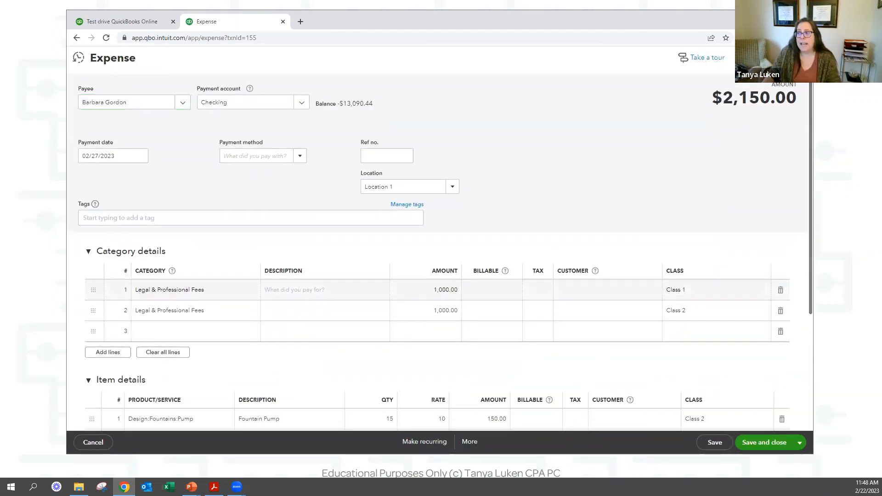
pyautogui.write('2000')
pyautogui.press('Tab')
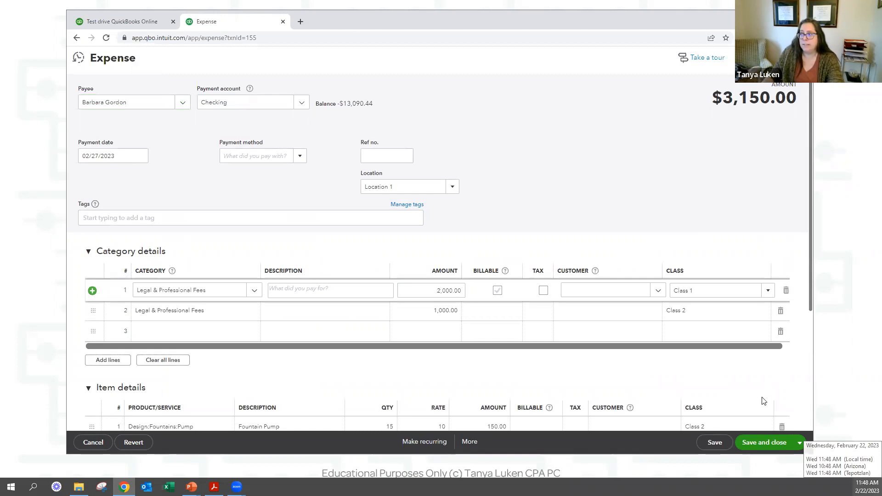
pyautogui.click(779, 311)
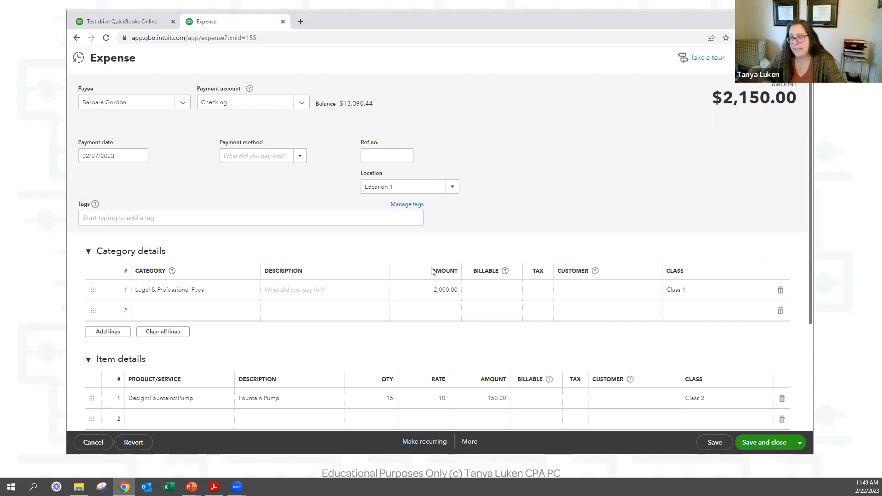
pyautogui.click(133, 442)
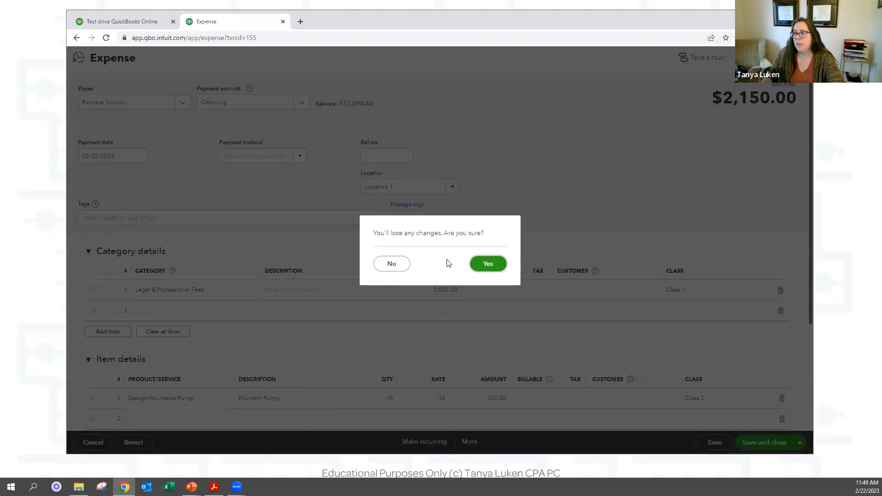
pyautogui.click(496, 262)
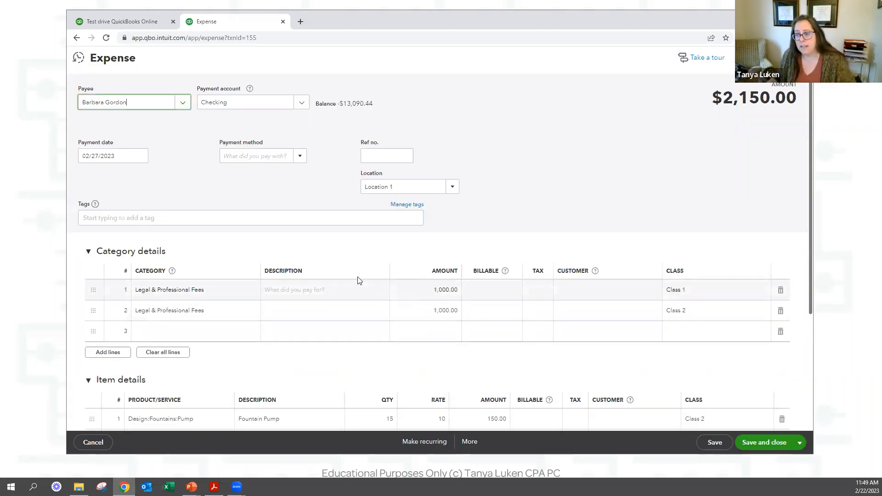
# Add tag Tag1 to the expense in a new group named Test.
pyautogui.click(231, 219)
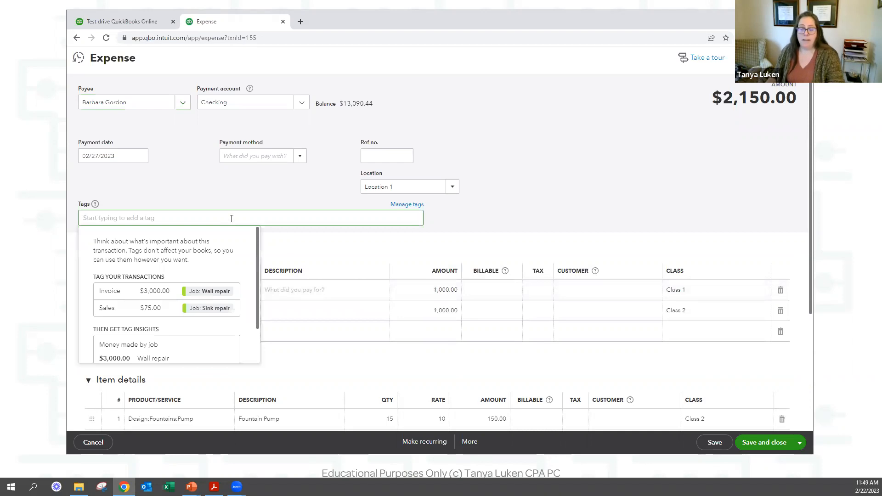
pyautogui.write('Tag1')
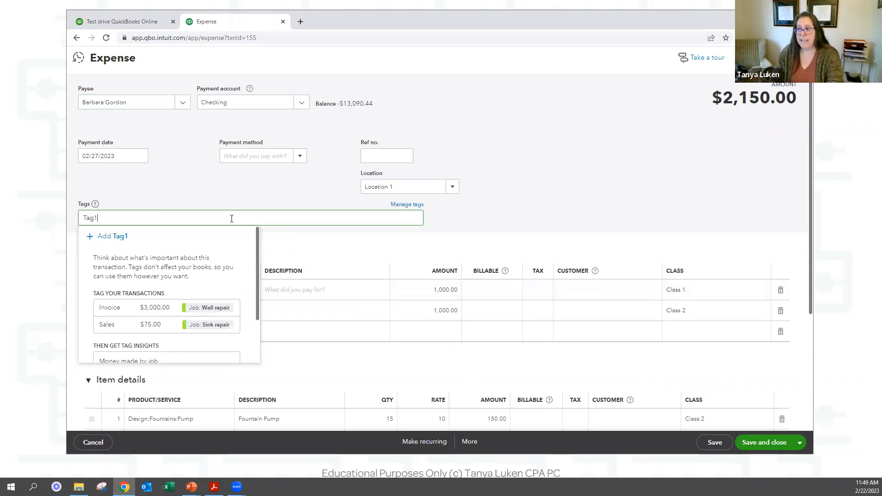
pyautogui.click(219, 249)
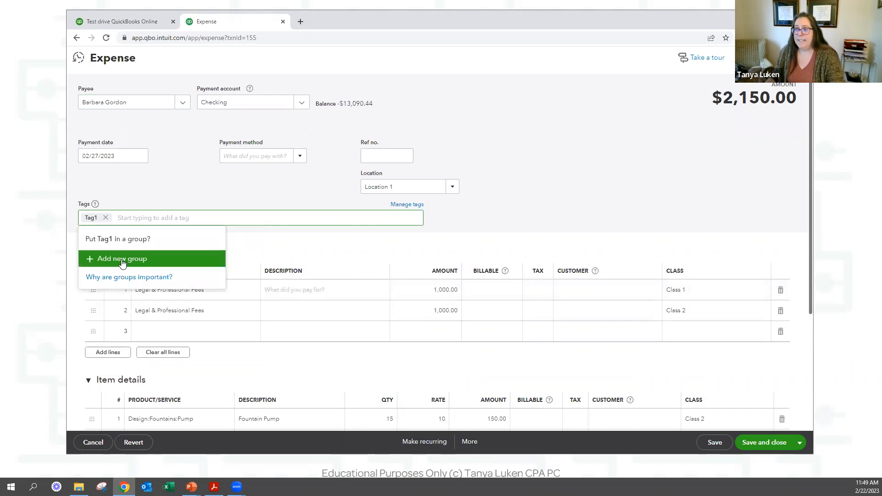
pyautogui.click(164, 258)
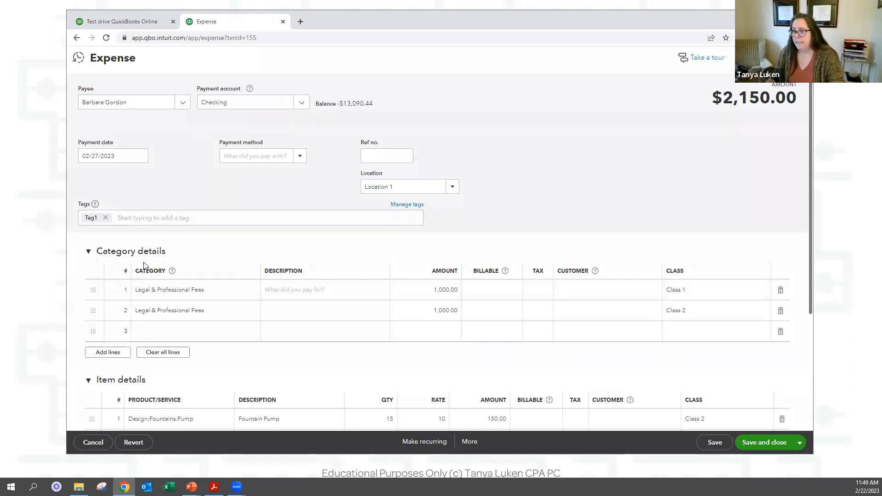
pyautogui.write('Test')
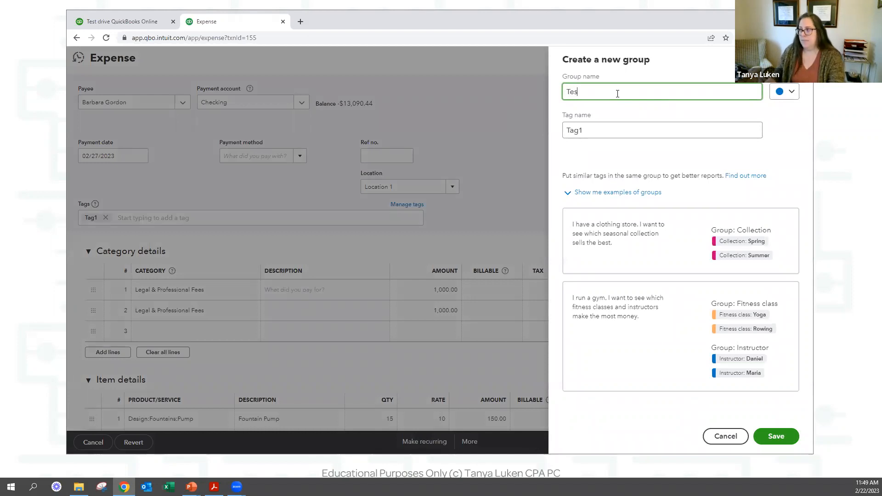
pyautogui.click(780, 444)
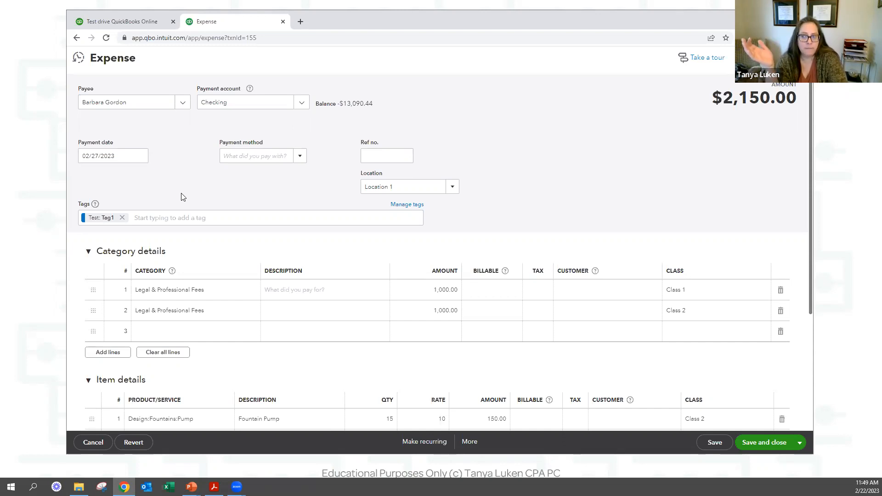
# Add tag Owner to the expense in a new group named Test1.
pyautogui.click(175, 217)
pyautogui.write('Owner')
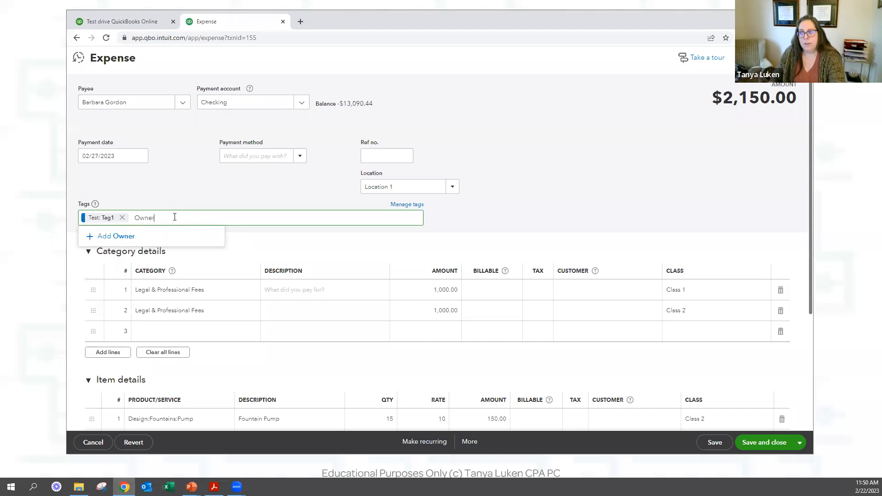
pyautogui.click(113, 236)
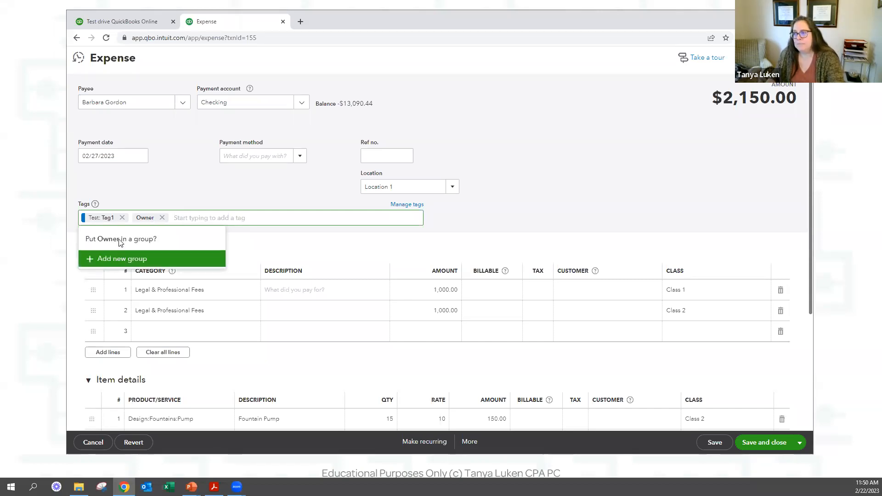
pyautogui.press('Return')
pyautogui.write('Te')
pyautogui.click(791, 91)
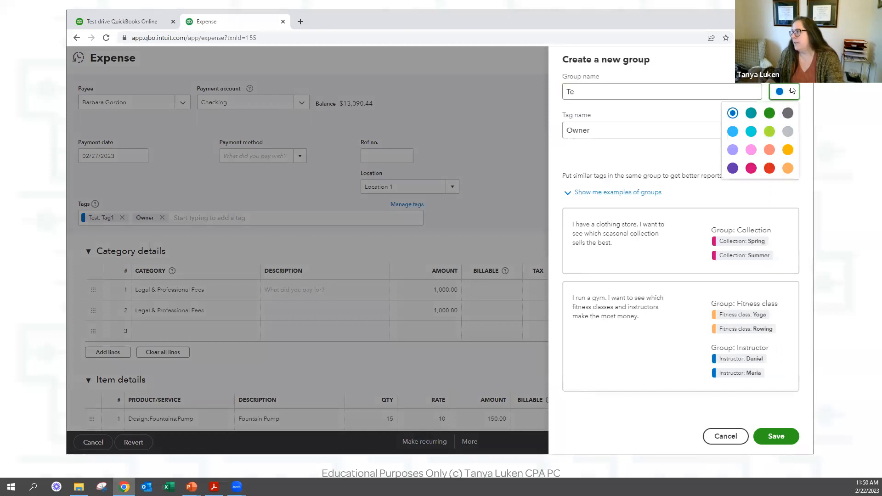
pyautogui.click(588, 91)
pyautogui.write('st')
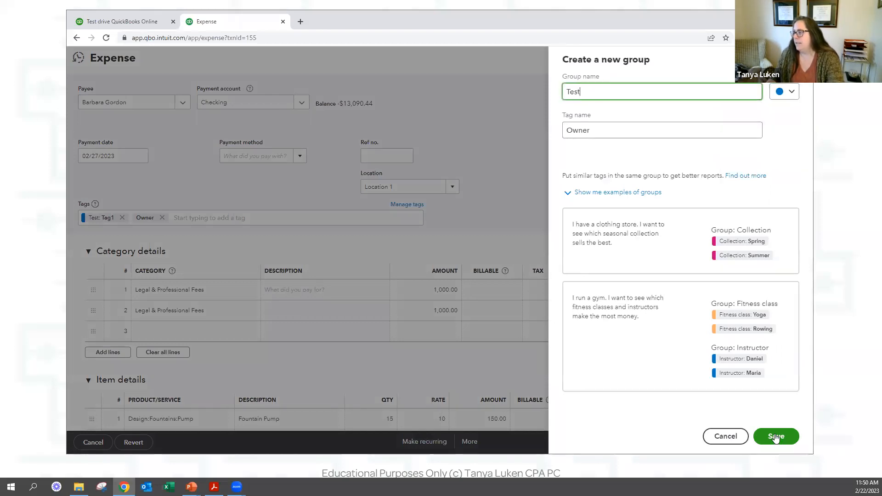
pyautogui.click(777, 436)
pyautogui.click(613, 136)
pyautogui.write('1')
pyautogui.click(776, 436)
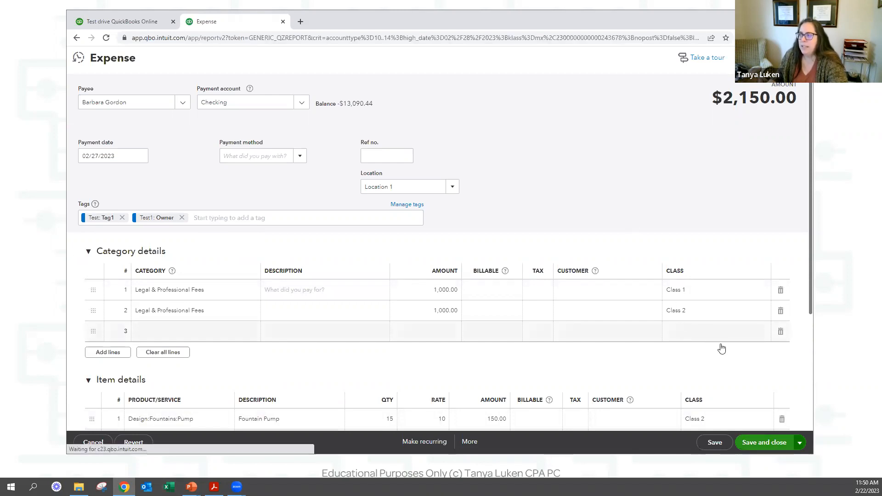
# Save the $2,150.00 tagged expense and run the Profit and Loss report for the Test tag group.
pyautogui.click(759, 442)
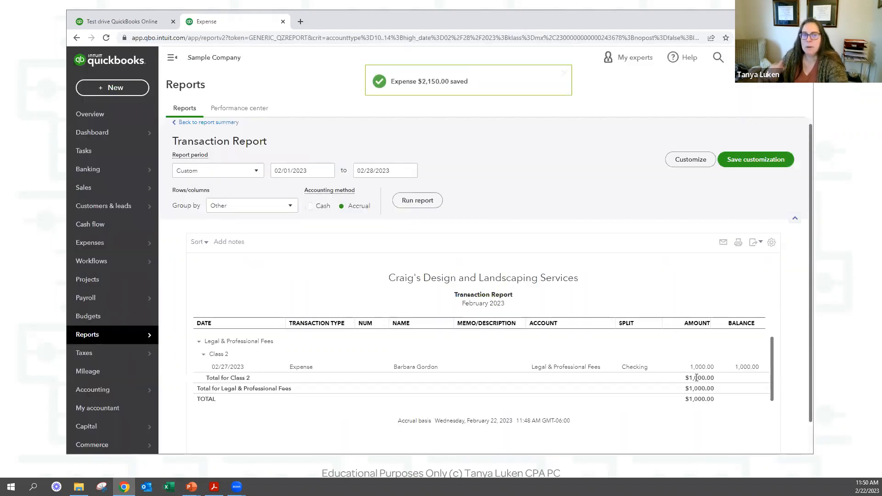
pyautogui.scroll(-1, 696, 377)
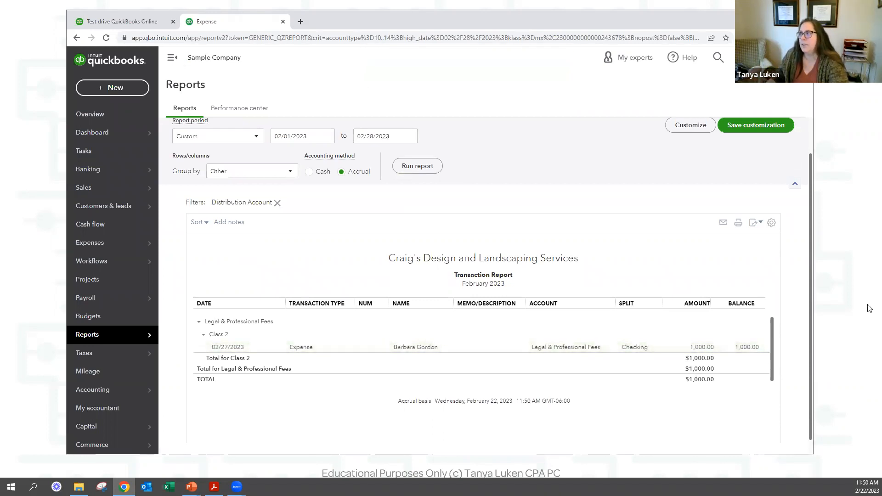
pyautogui.click(763, 57)
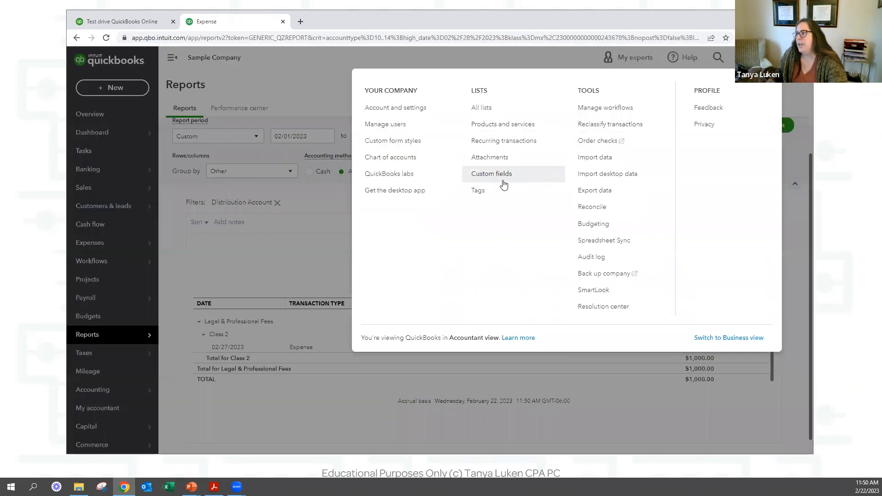
pyautogui.click(479, 193)
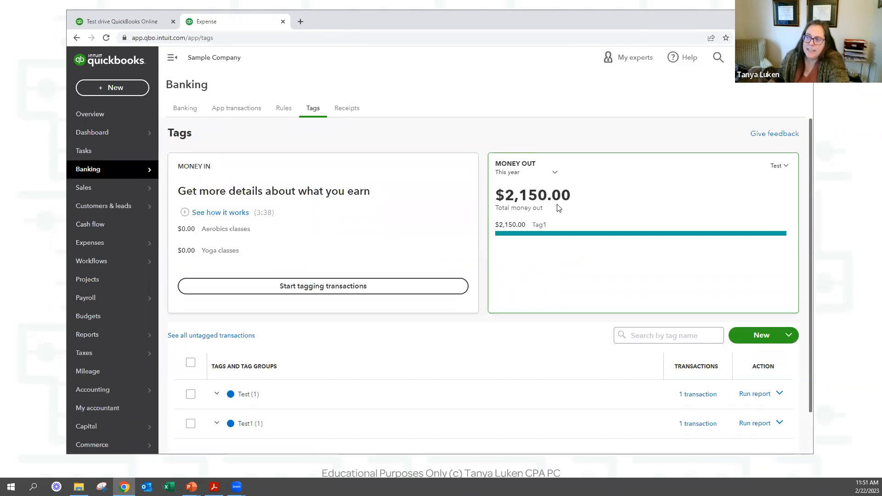
pyautogui.click(217, 394)
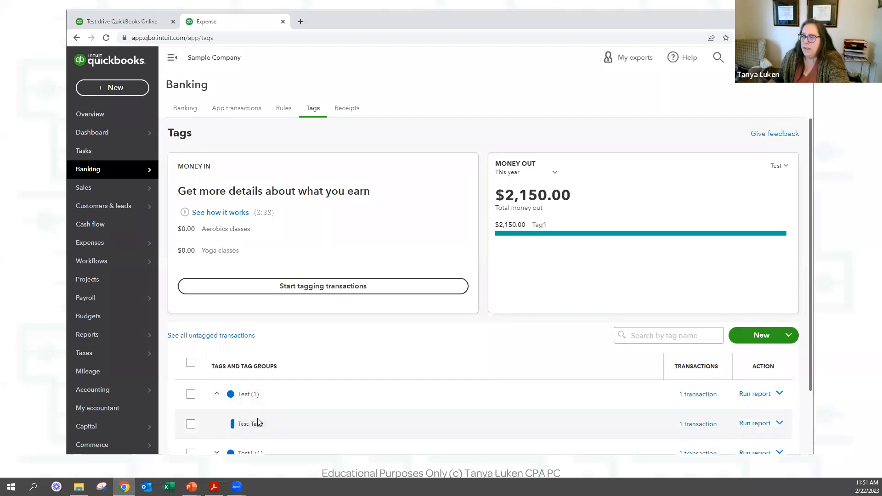
pyautogui.click(754, 423)
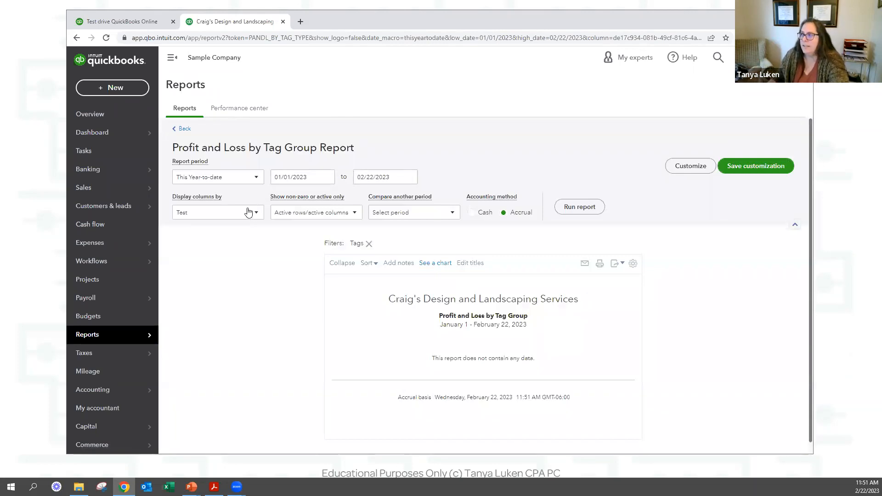
# Rerun the Test report for All Dates, list the $2,000.00 Legal & Professional Fees transactions, and return to PowerPoint.
pyautogui.click(225, 179)
pyautogui.click(212, 190)
pyautogui.click(590, 207)
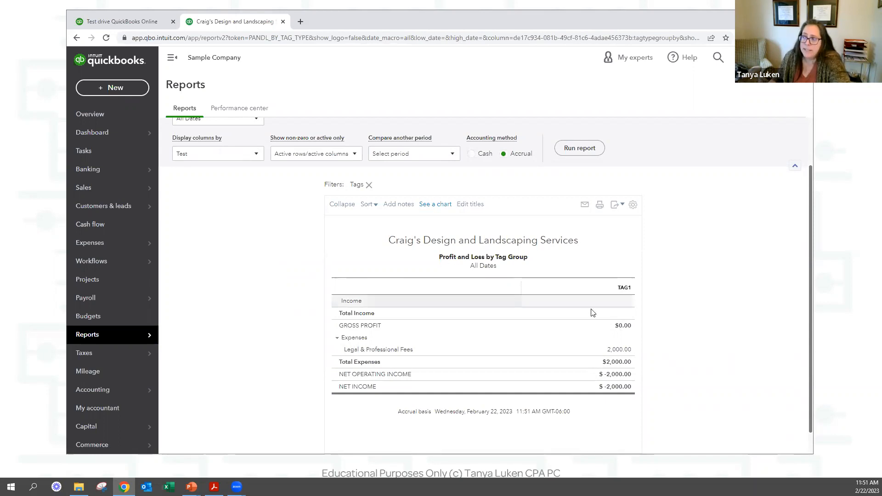
pyautogui.click(626, 352)
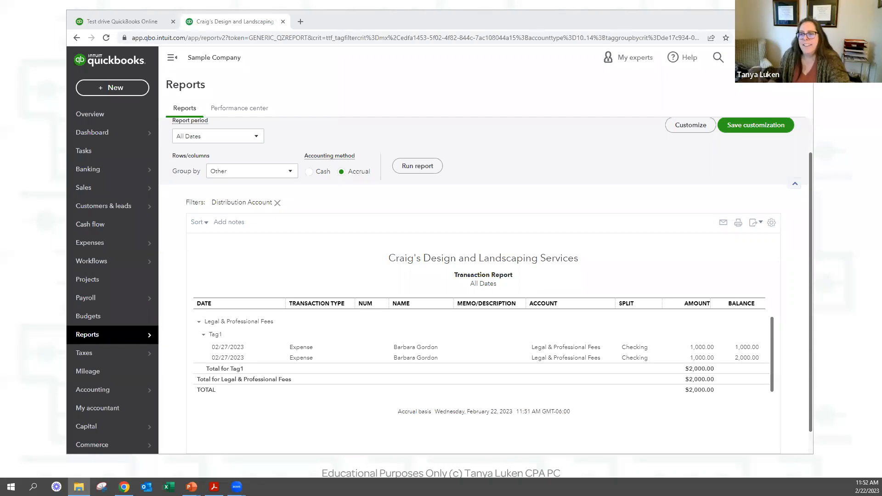
pyautogui.hotkey('alt', 'Tab')
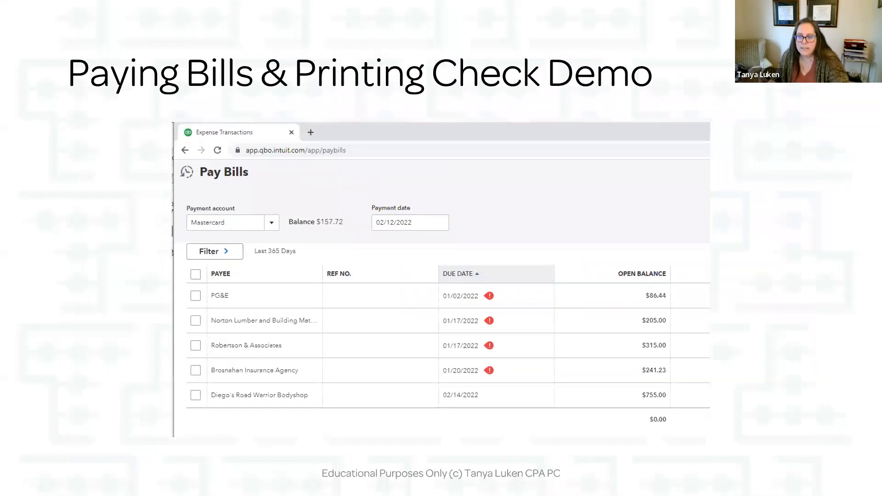
# Move the slideshow to the Customers & Sales slide, then bring the QuickBooks Tag1 report back.
pyautogui.press('Left')
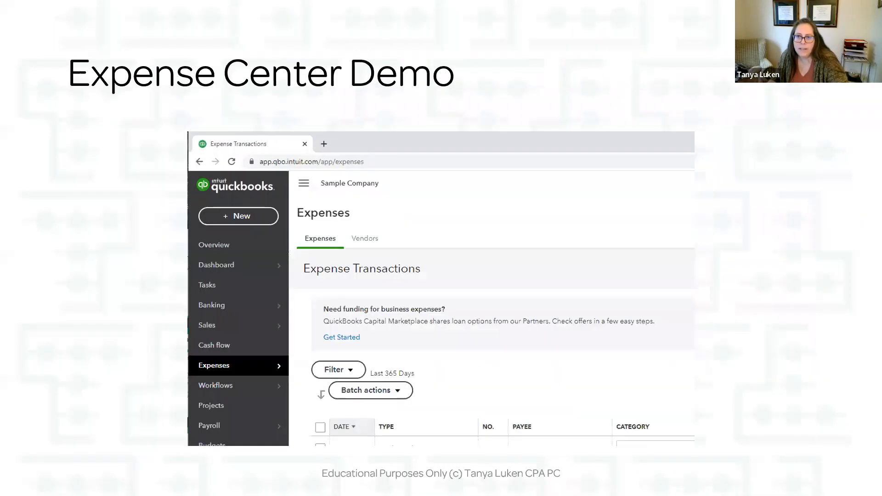
pyautogui.press('Left')
pyautogui.press('Right')
pyautogui.press('Right')
pyautogui.press('Right')
pyautogui.press('Right')
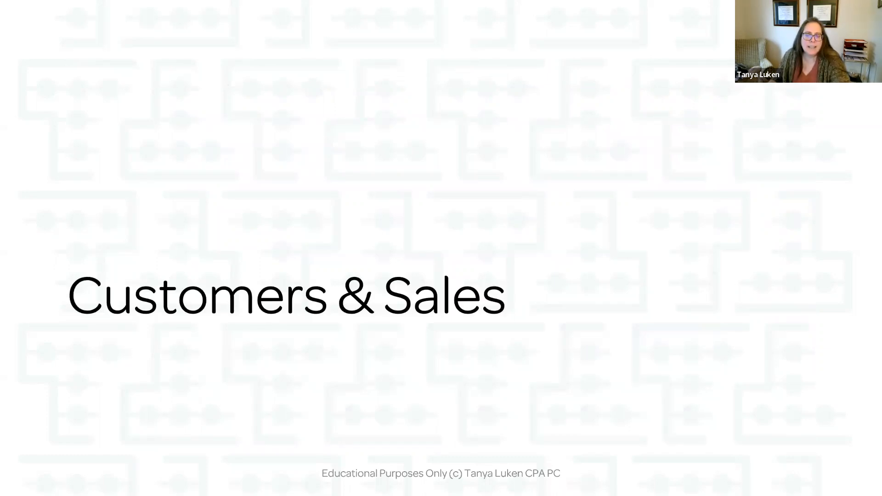
pyautogui.hotkey('alt', 'Tab')
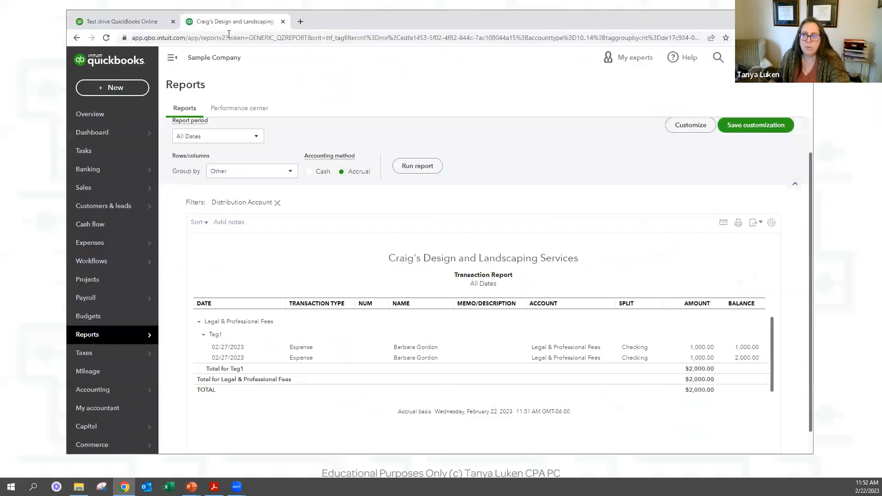
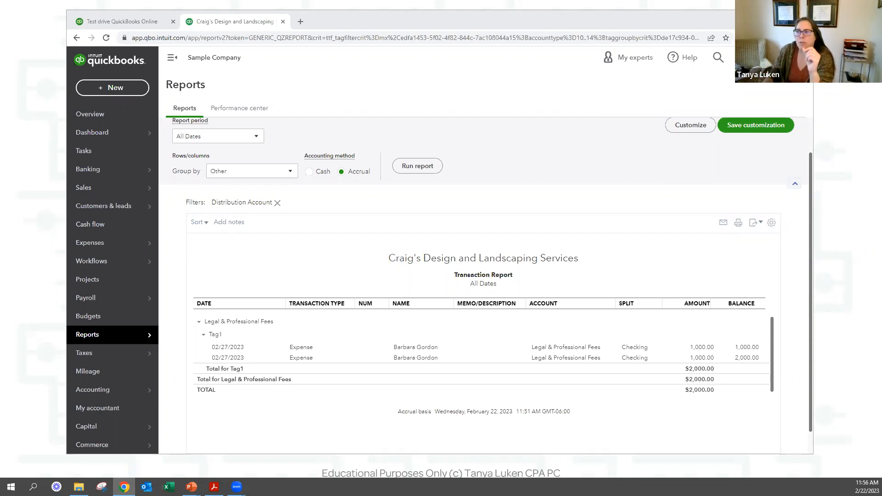
# Start a new customer invoice from the + New menu.
pyautogui.click(114, 92)
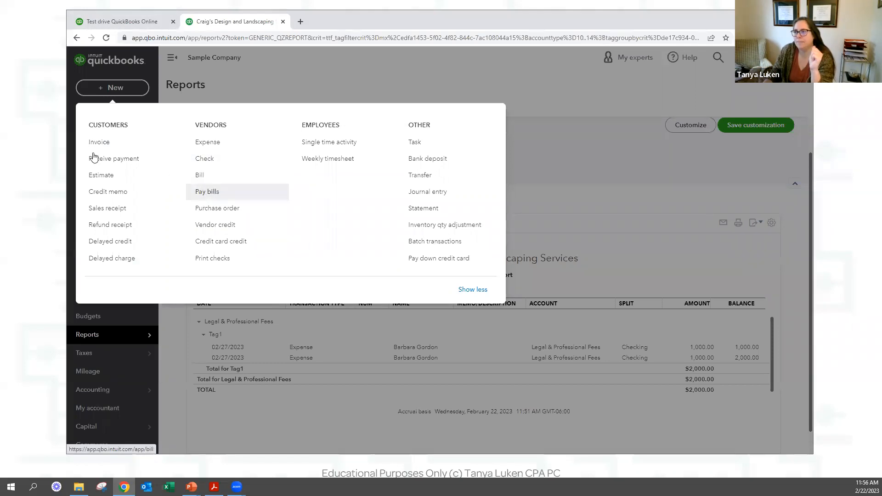
pyautogui.click(156, 144)
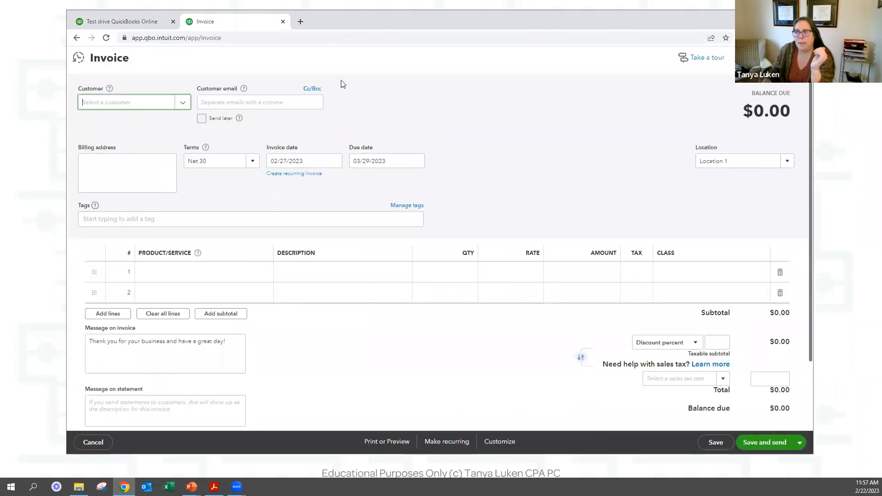
# Leave the new invoice's customer field empty, clicking away to an empty area of the form.
pyautogui.click(438, 104)
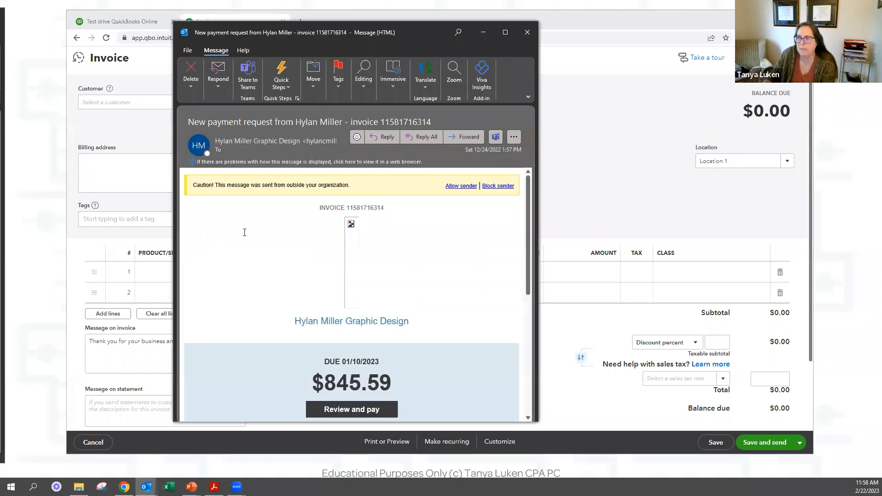
# Follow the $845.59 payment-request email's Review and pay link to the online invoice.
pyautogui.scroll(-2, 284, 253)
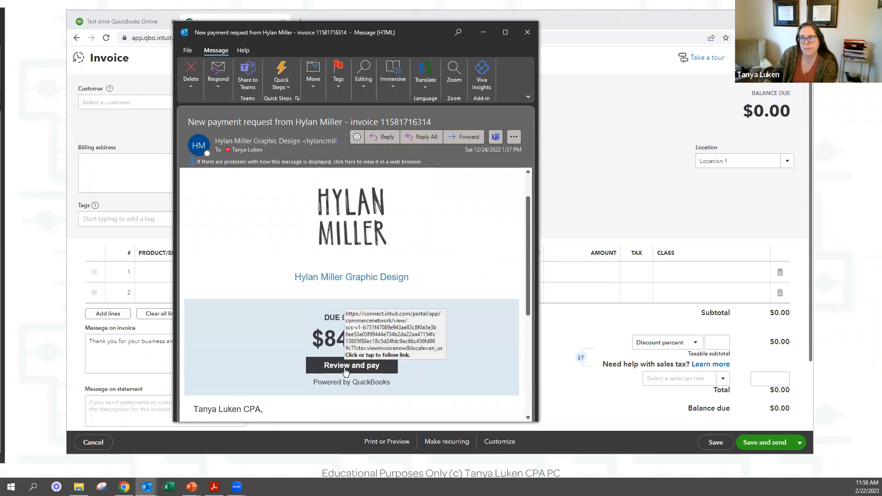
pyautogui.scroll(-4, 415, 264)
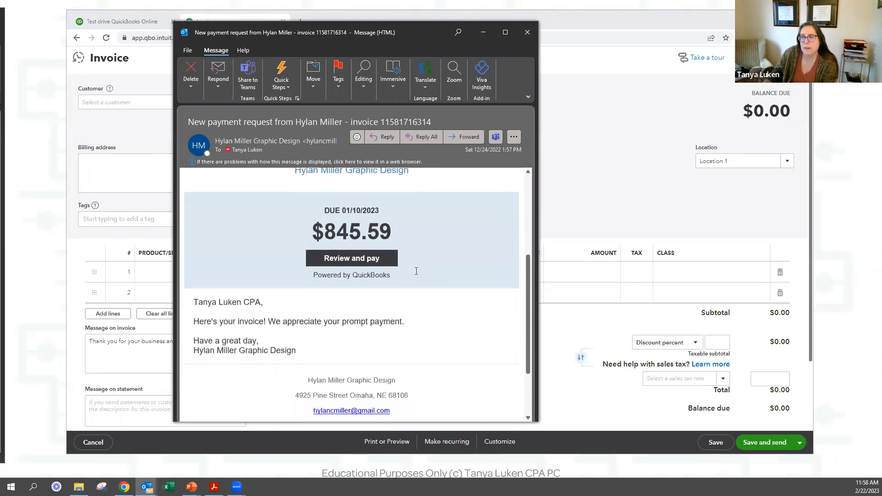
pyautogui.scroll(-4, 416, 271)
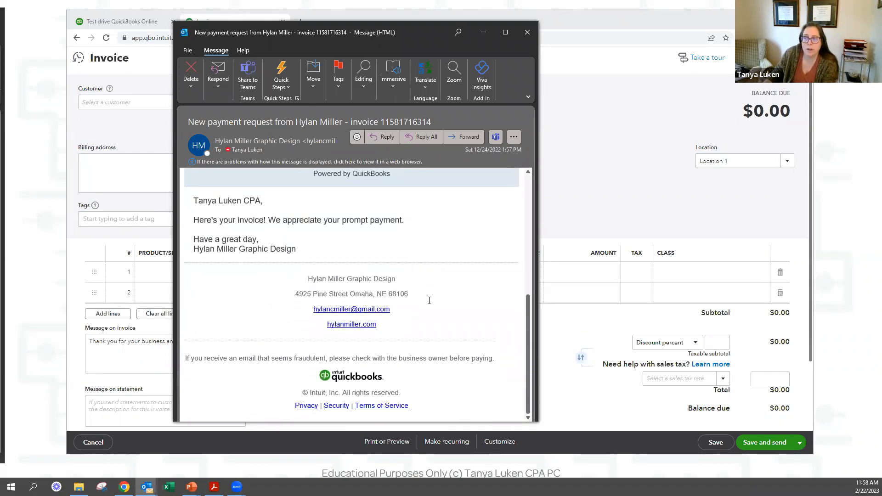
pyautogui.scroll(10, 325, 332)
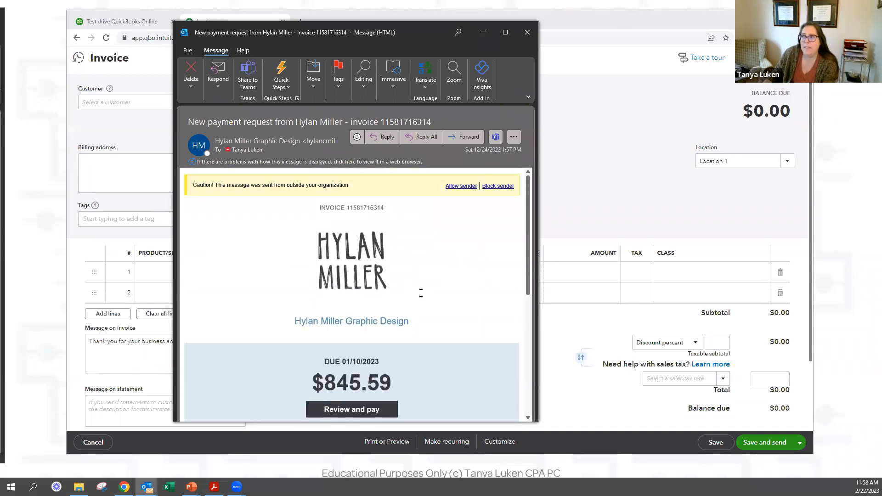
pyautogui.scroll(-6, 447, 290)
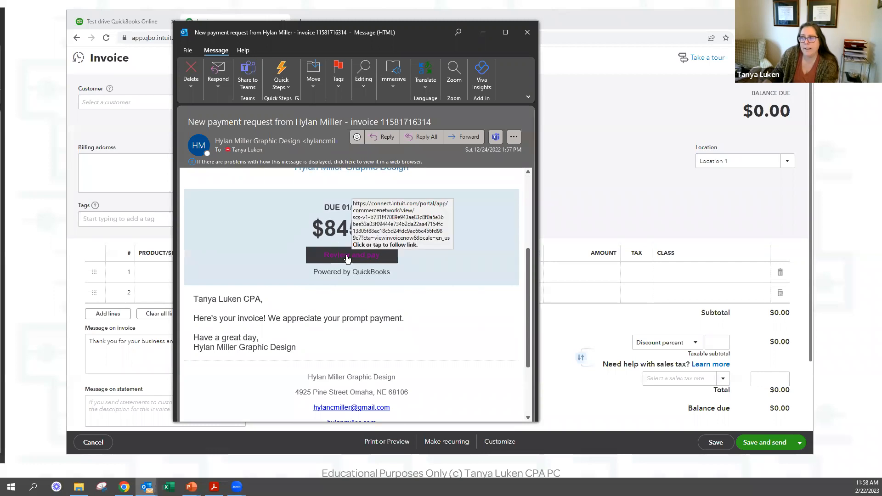
pyautogui.click(351, 257)
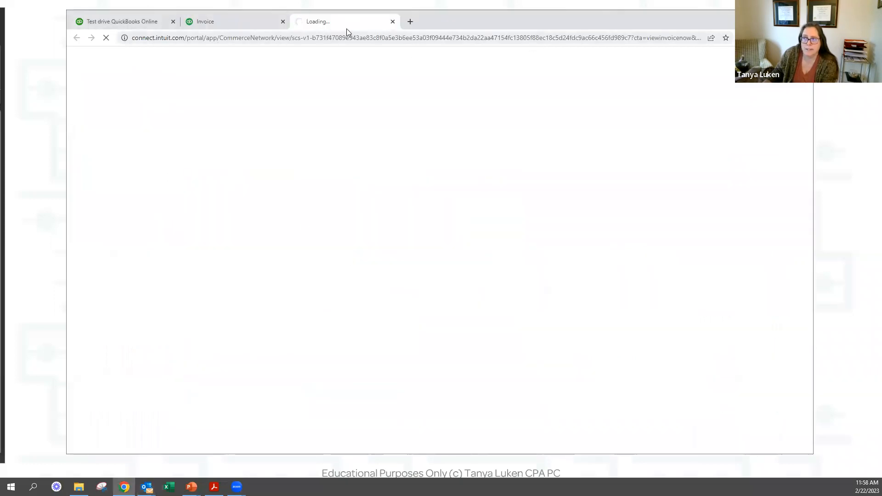